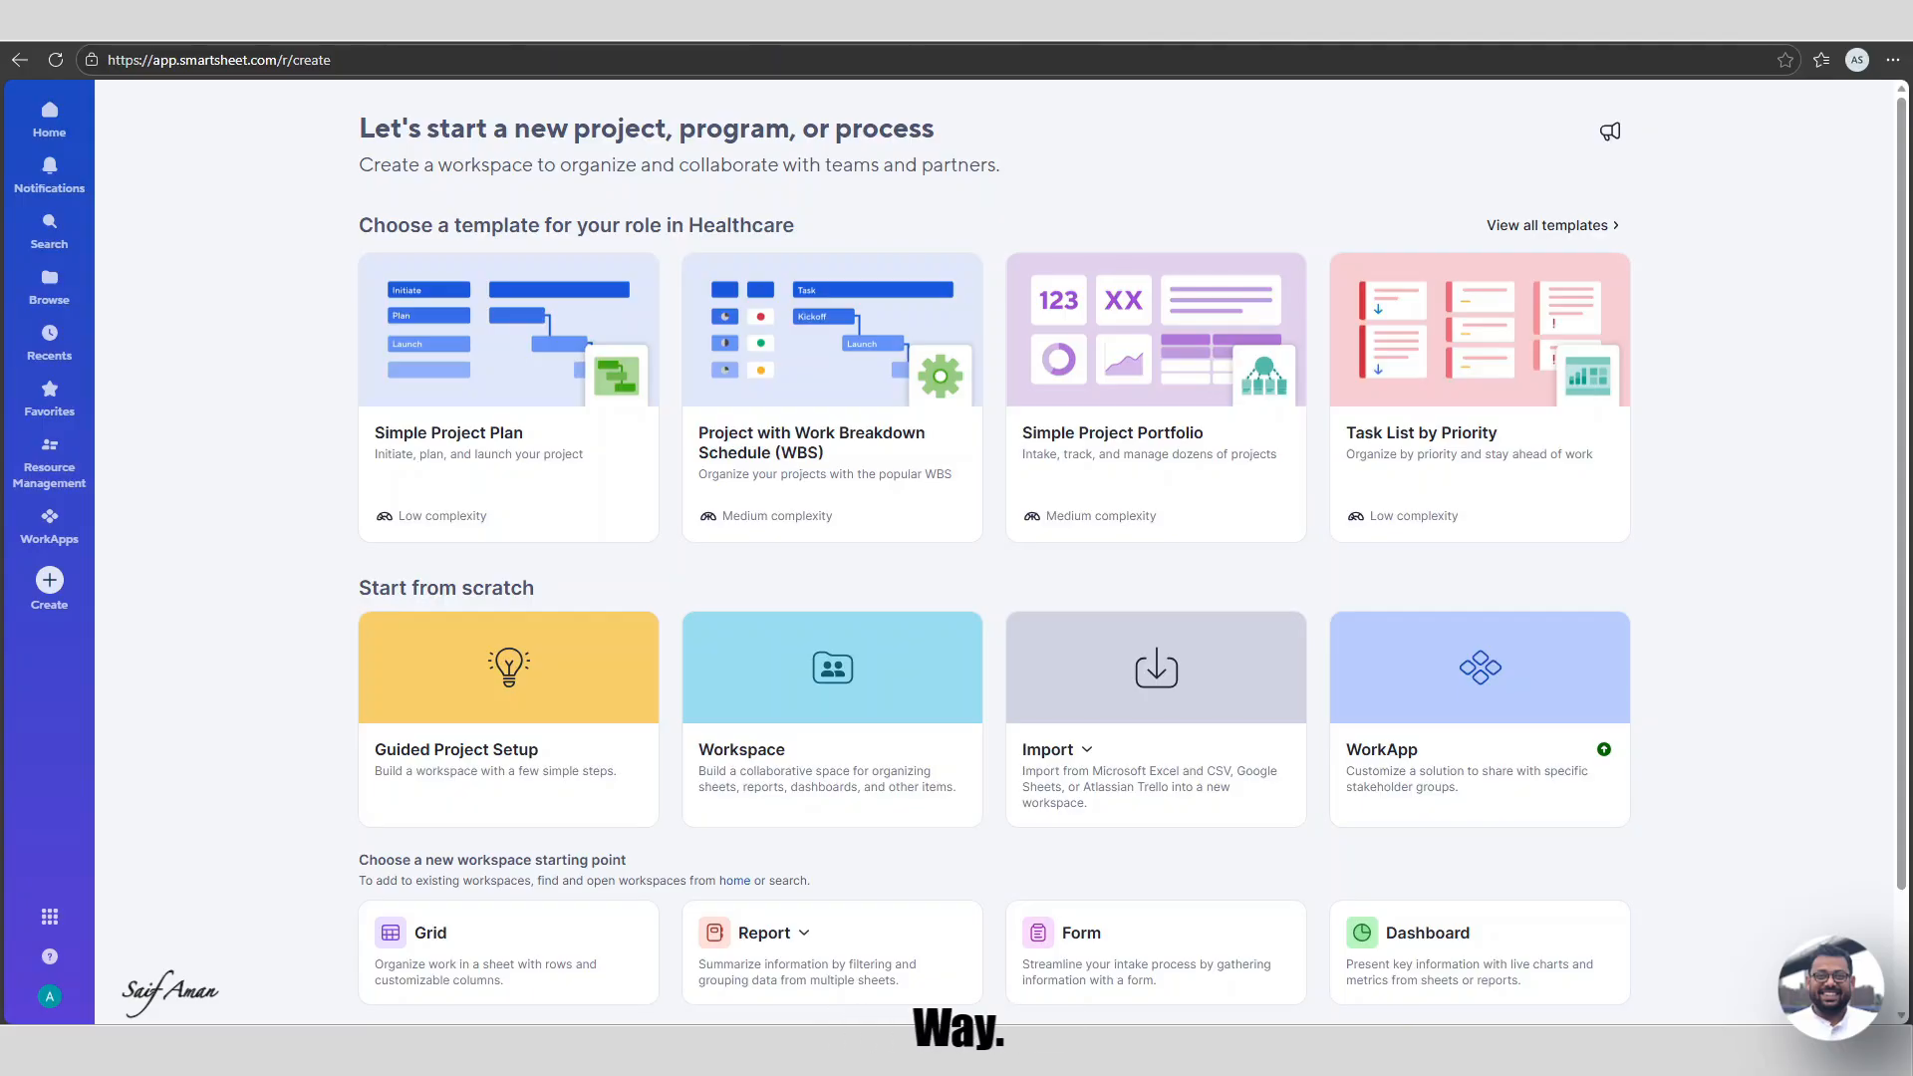
Start a new form from the Form card under 'Choose a new workspace starting point'.
scroll(837, 618, "down", 1)
scroll(827, 617, "down", 1)
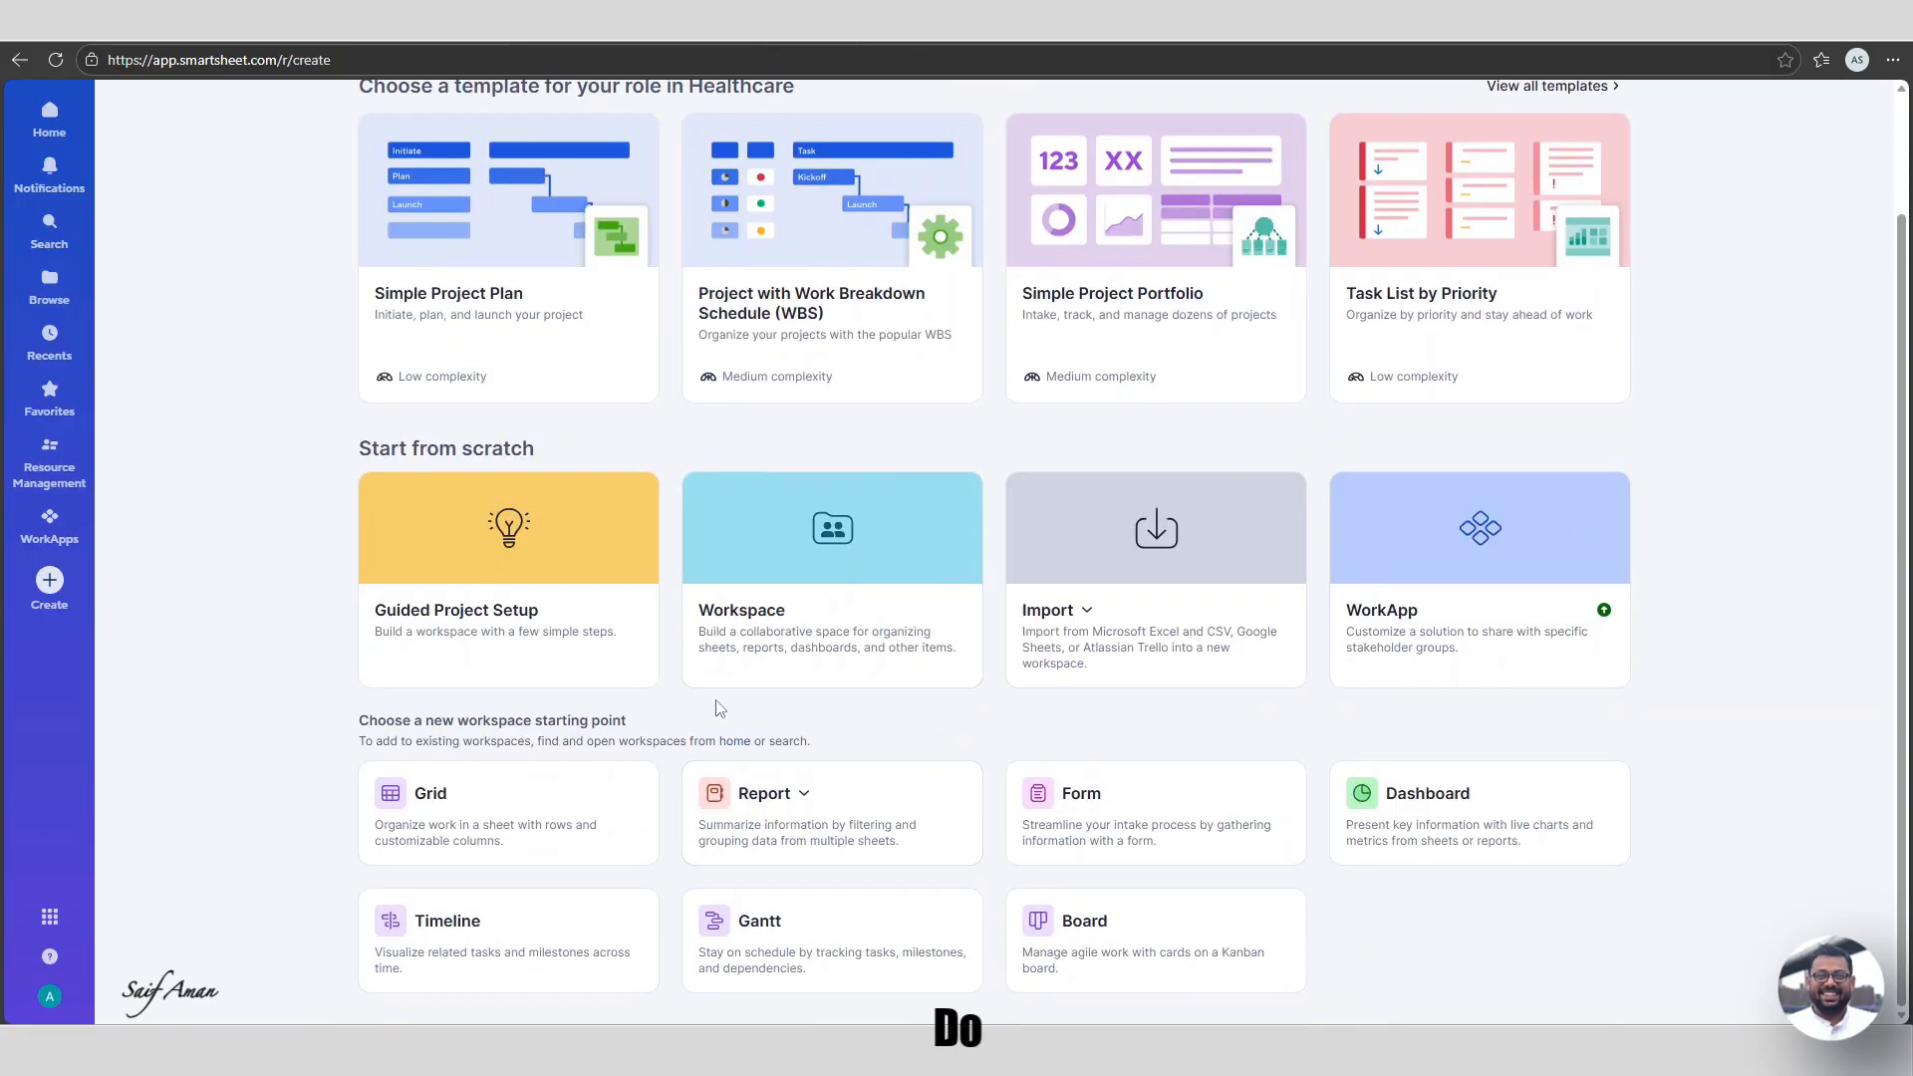
left_click(1134, 807)
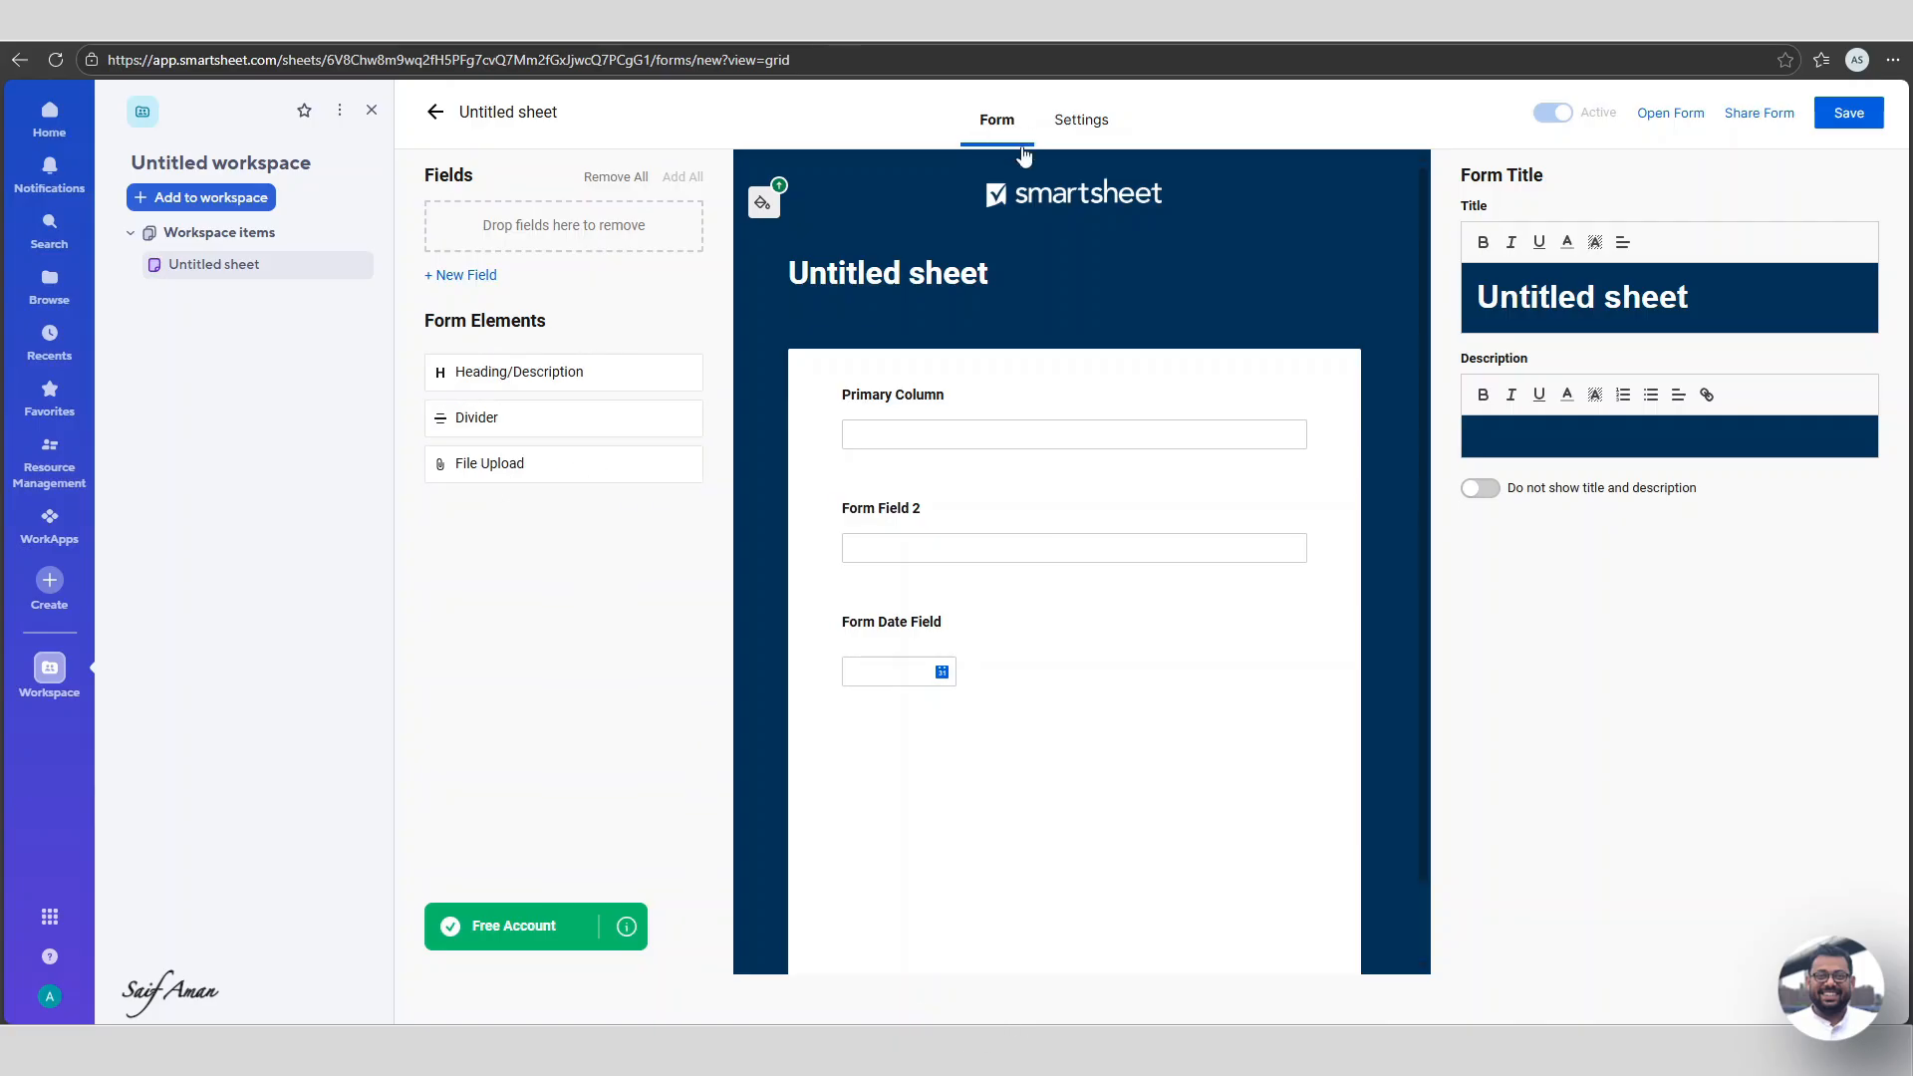
Set the form's after-submission action to 'Reload the same form for another entry'.
left_click(1083, 122)
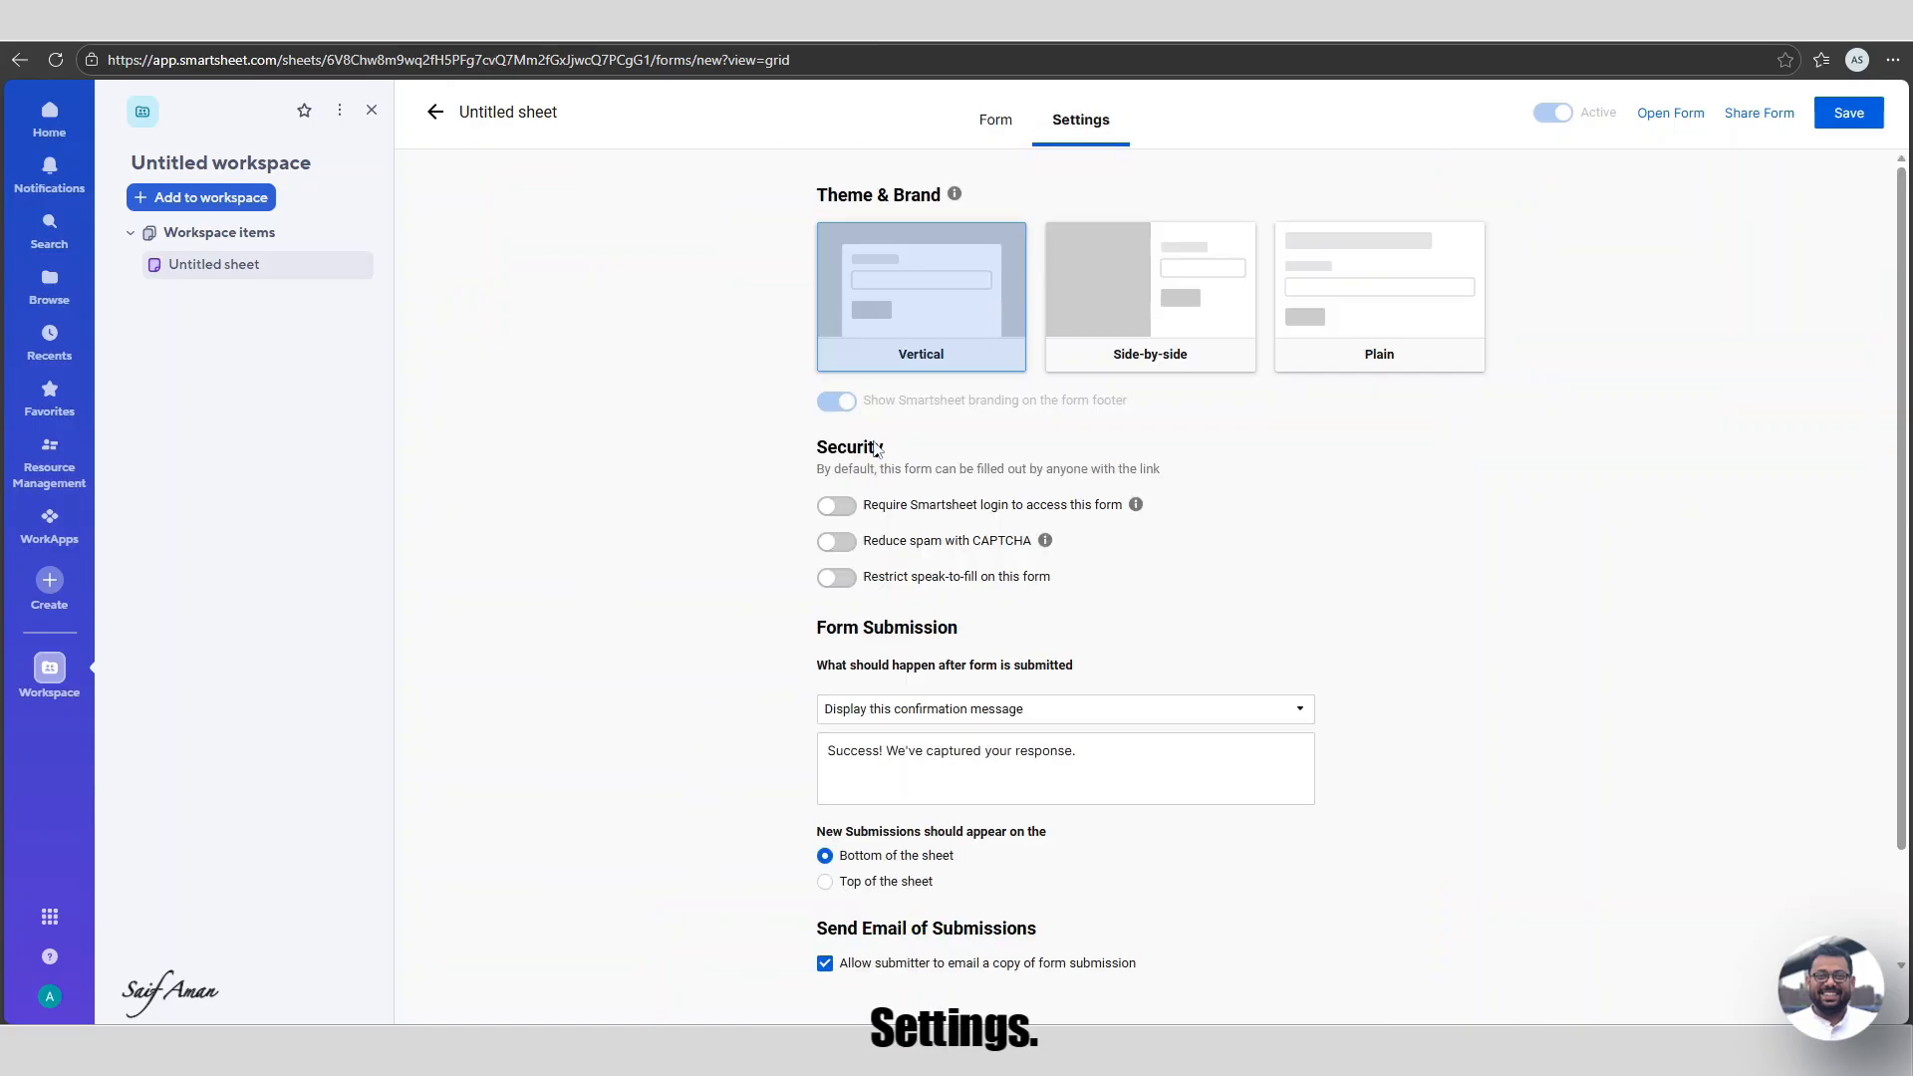
left_click(1063, 722)
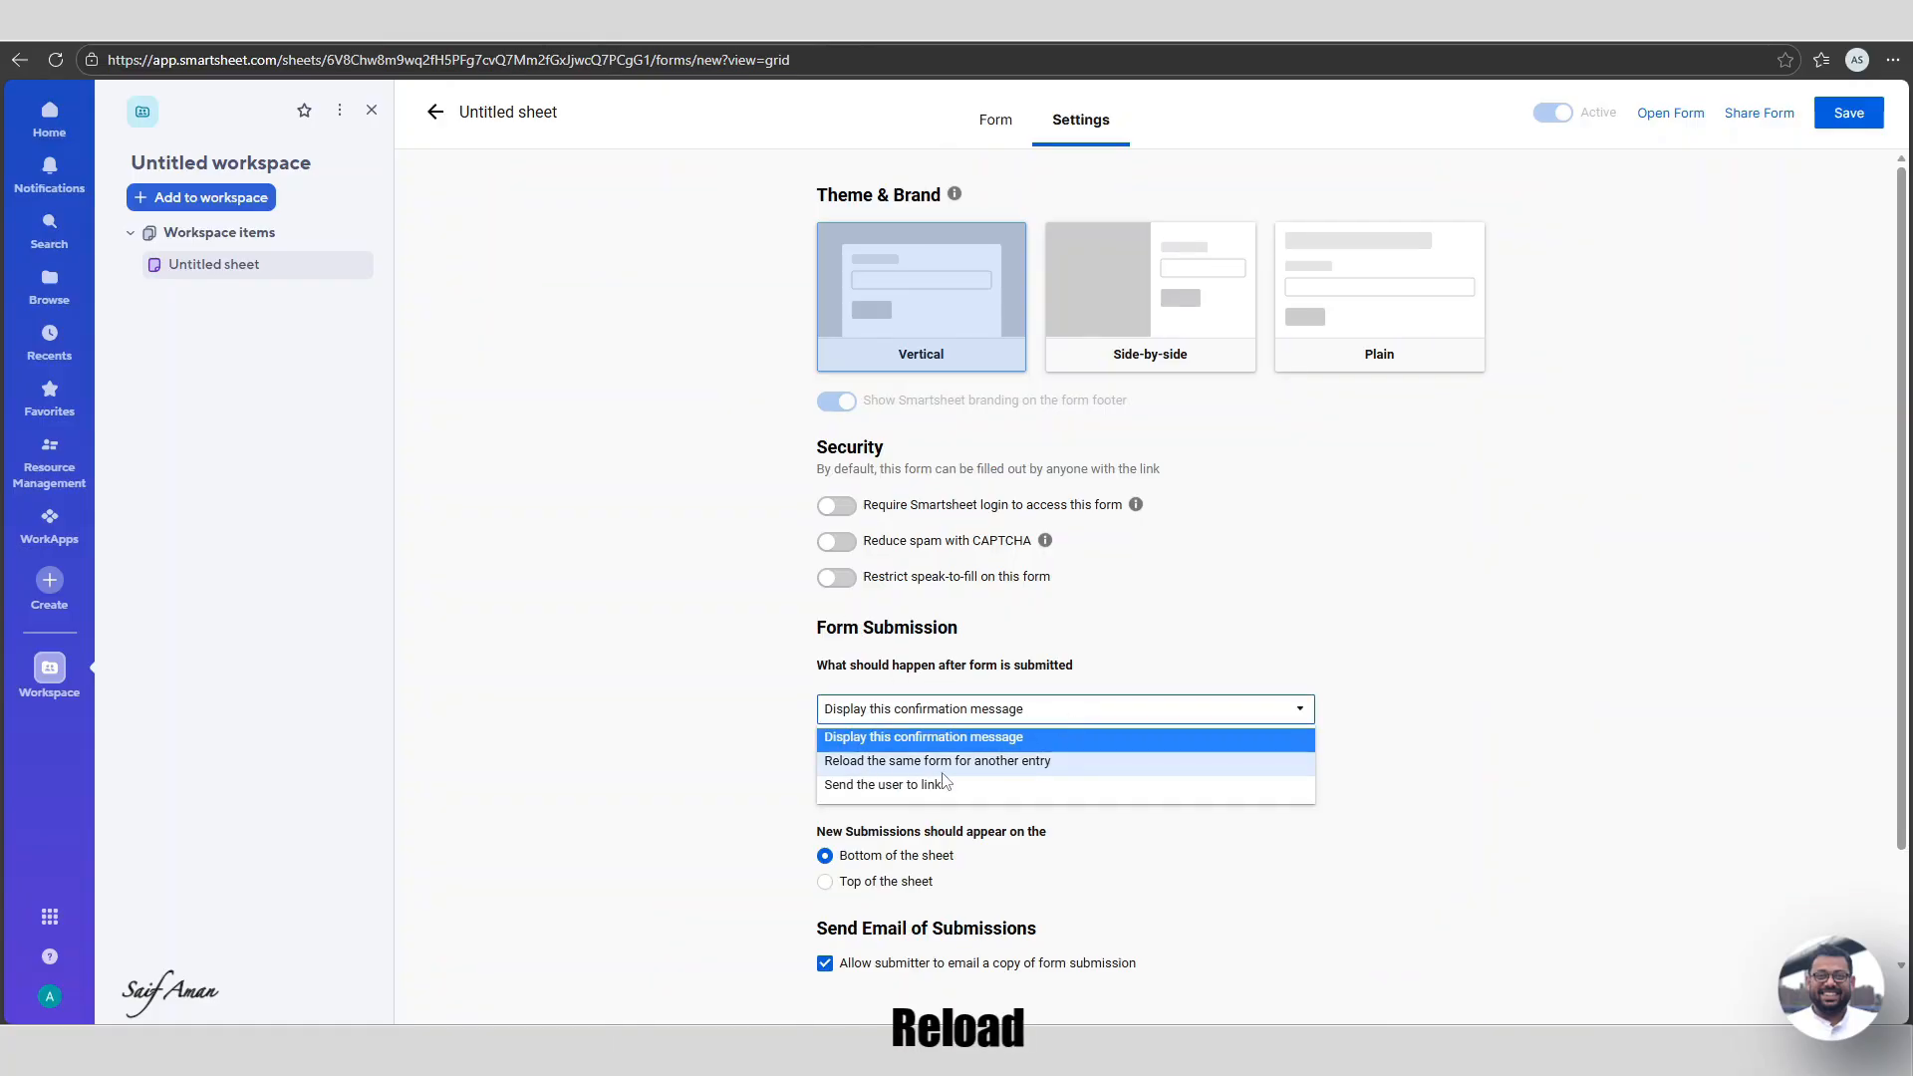
left_click(967, 759)
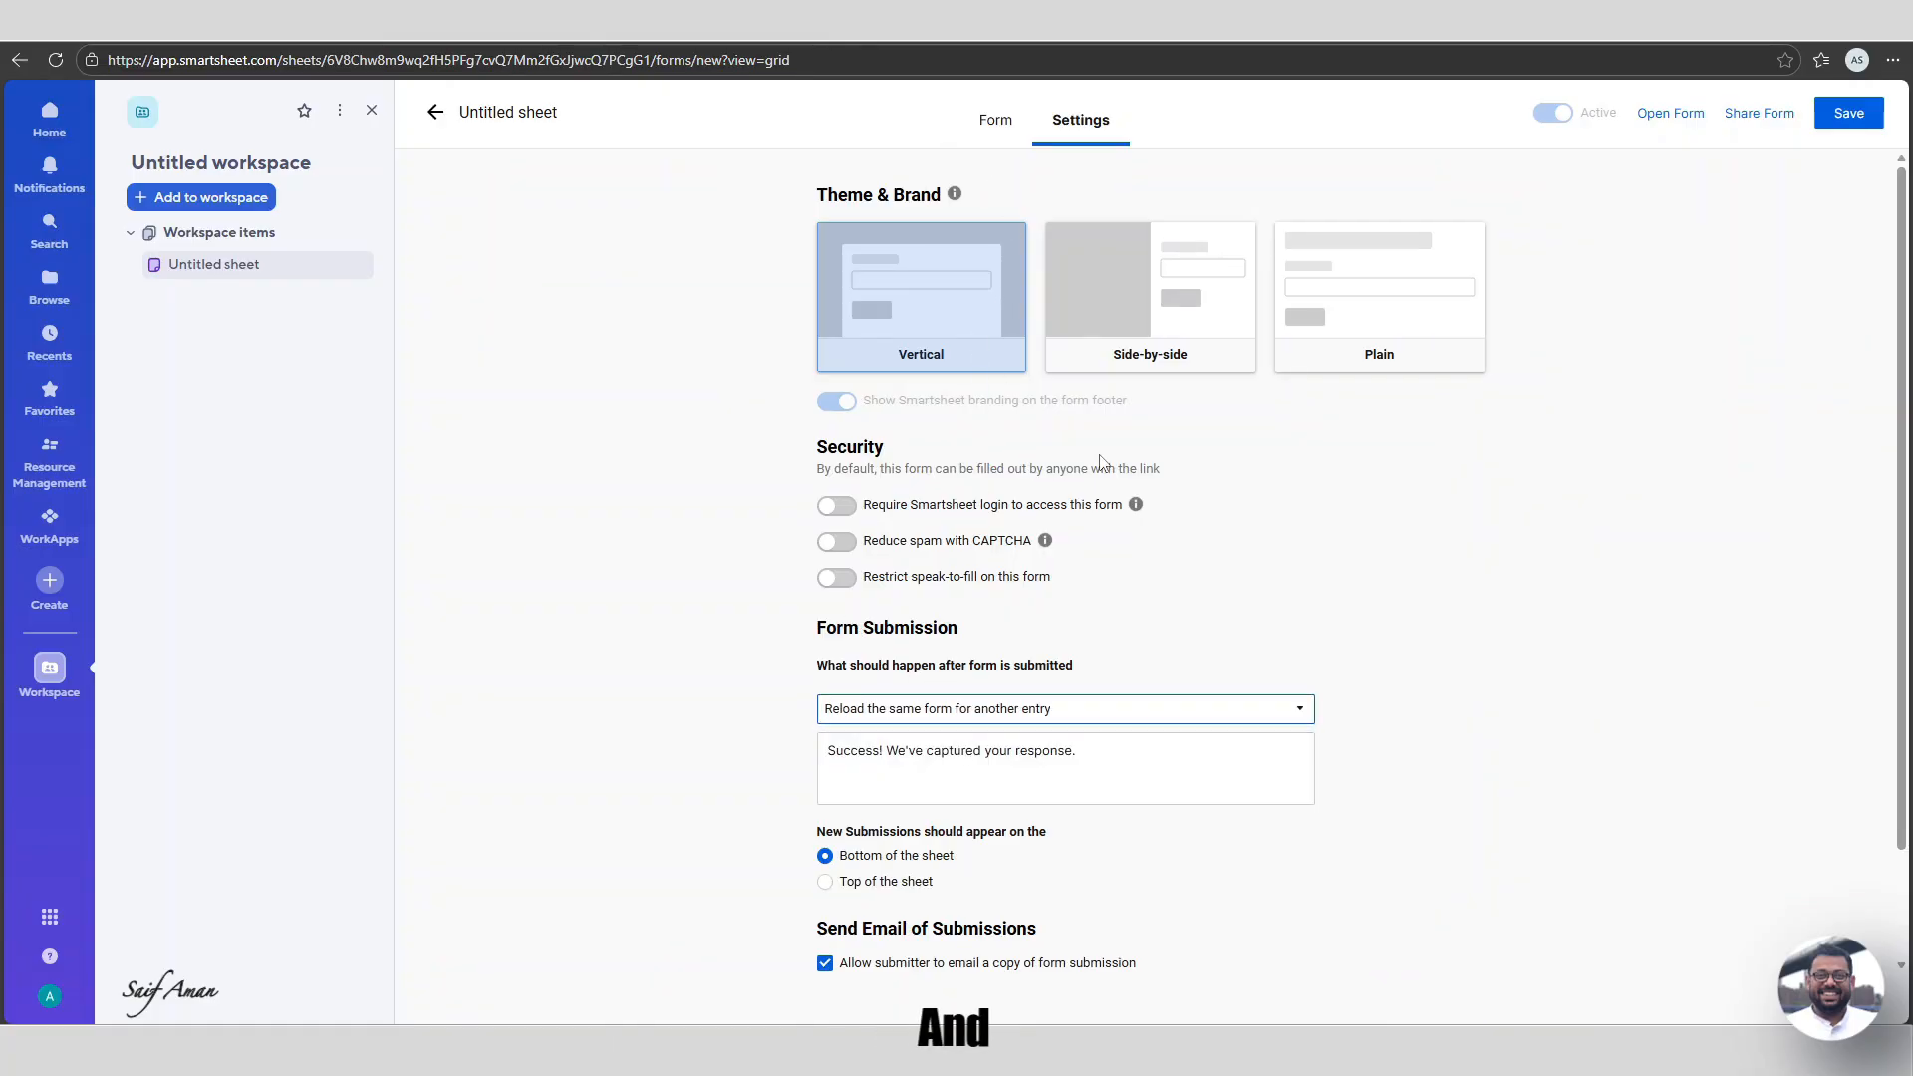
scroll(1101, 461, "down", 1)
scroll(1096, 438, "up", 1)
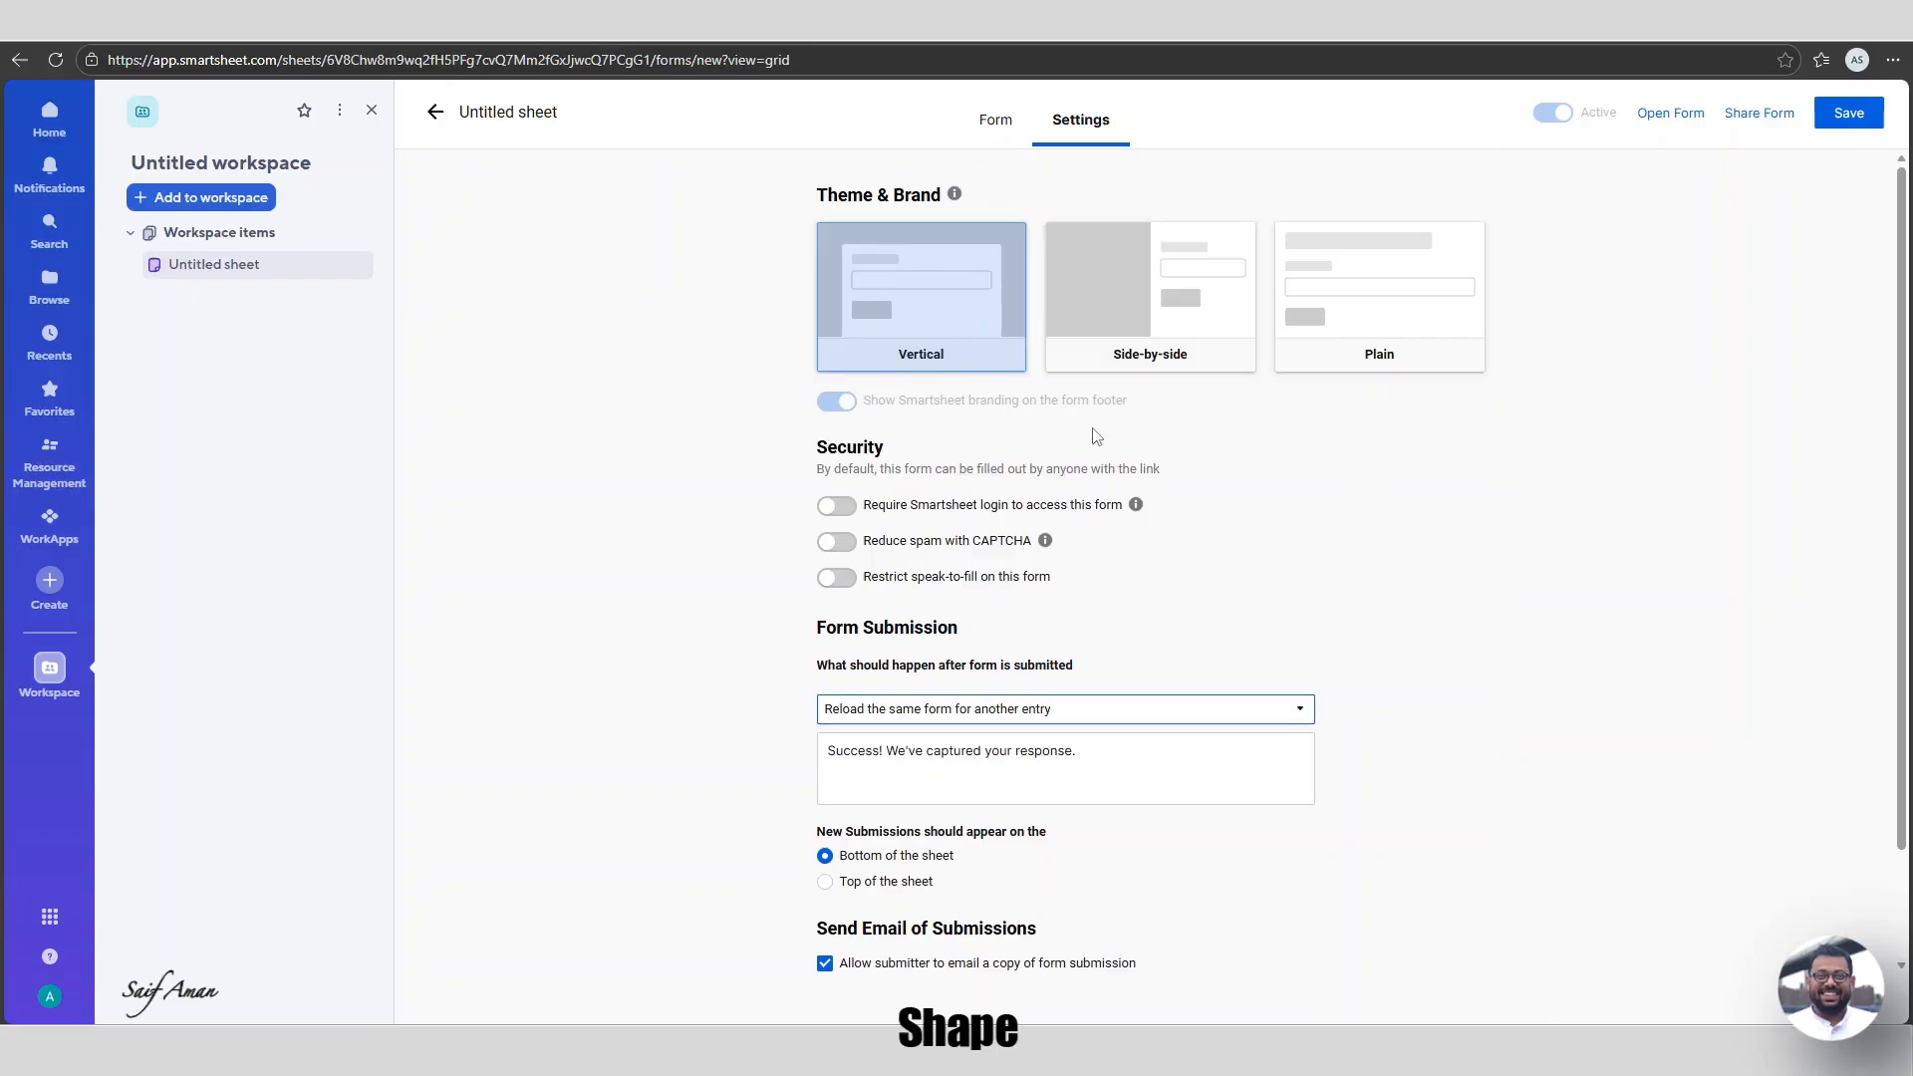
Center-align the form title.
left_click(1001, 121)
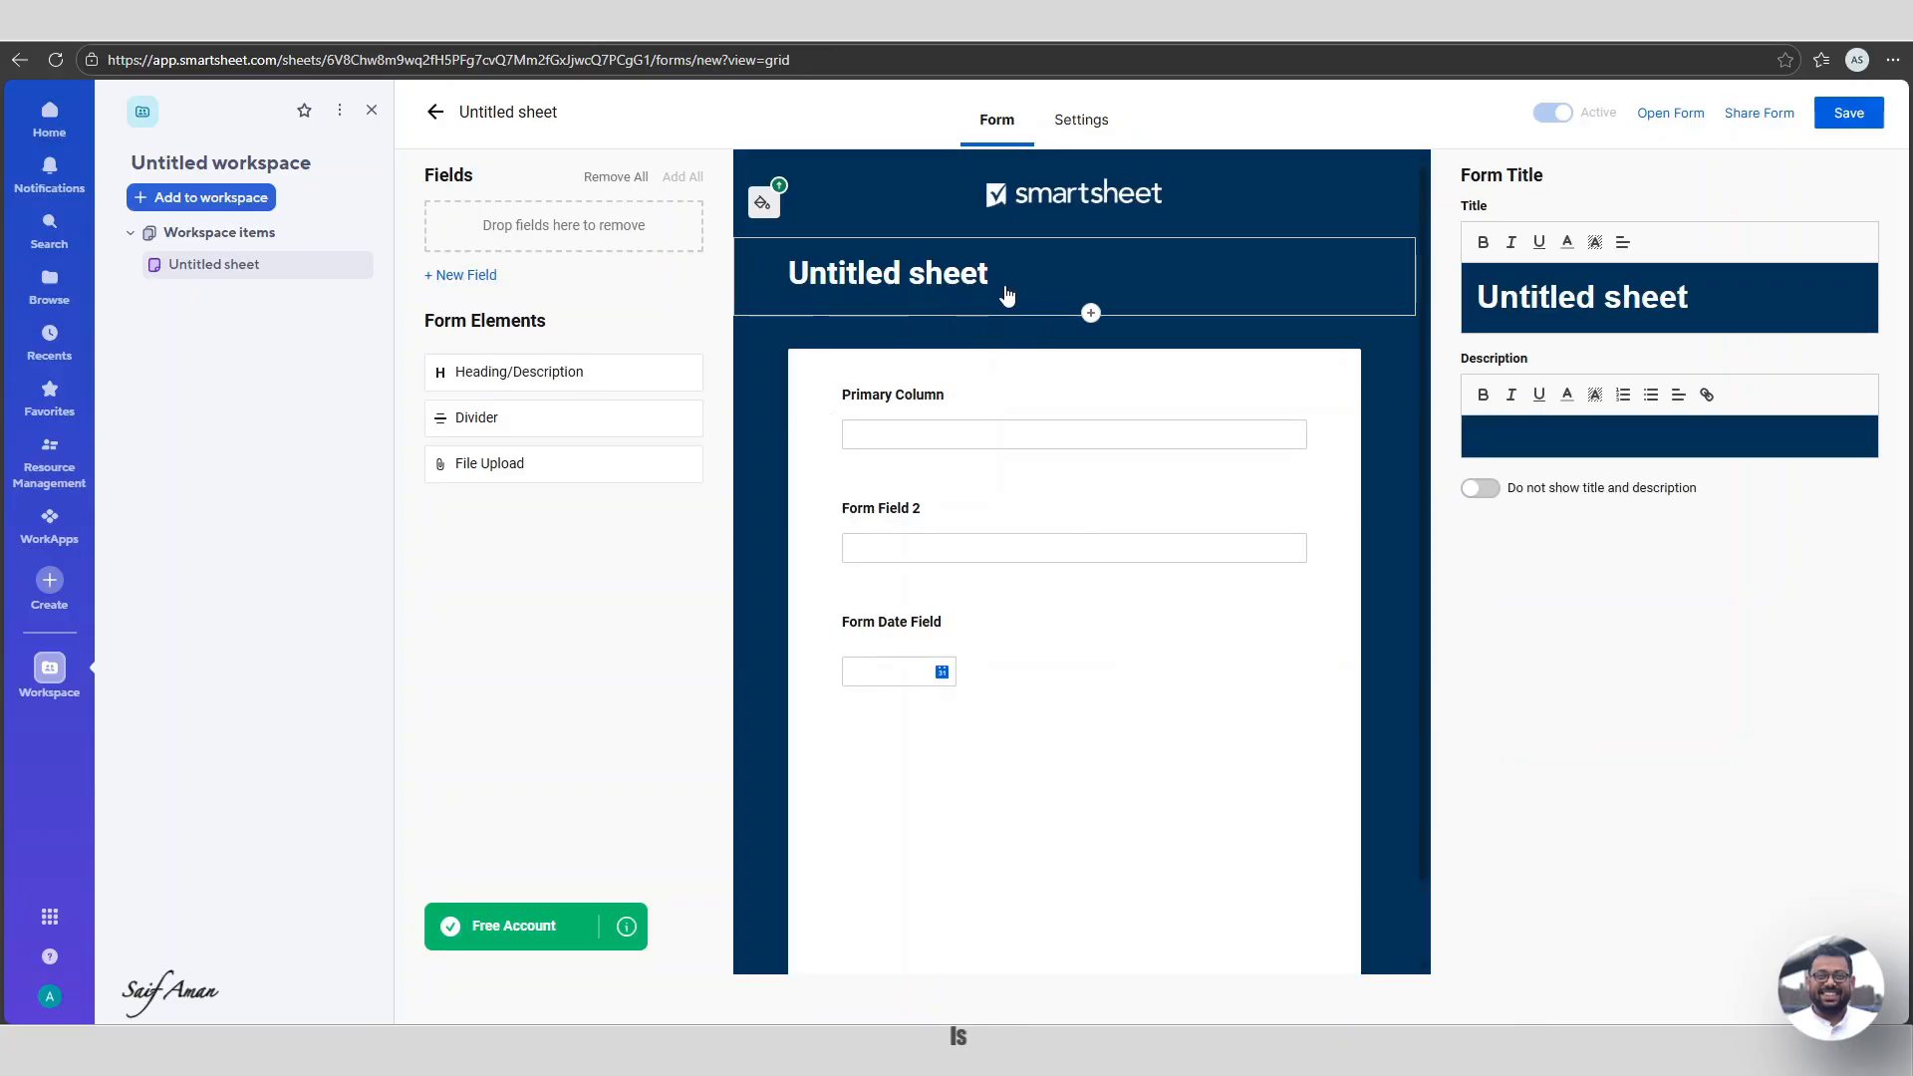
left_click(1623, 243)
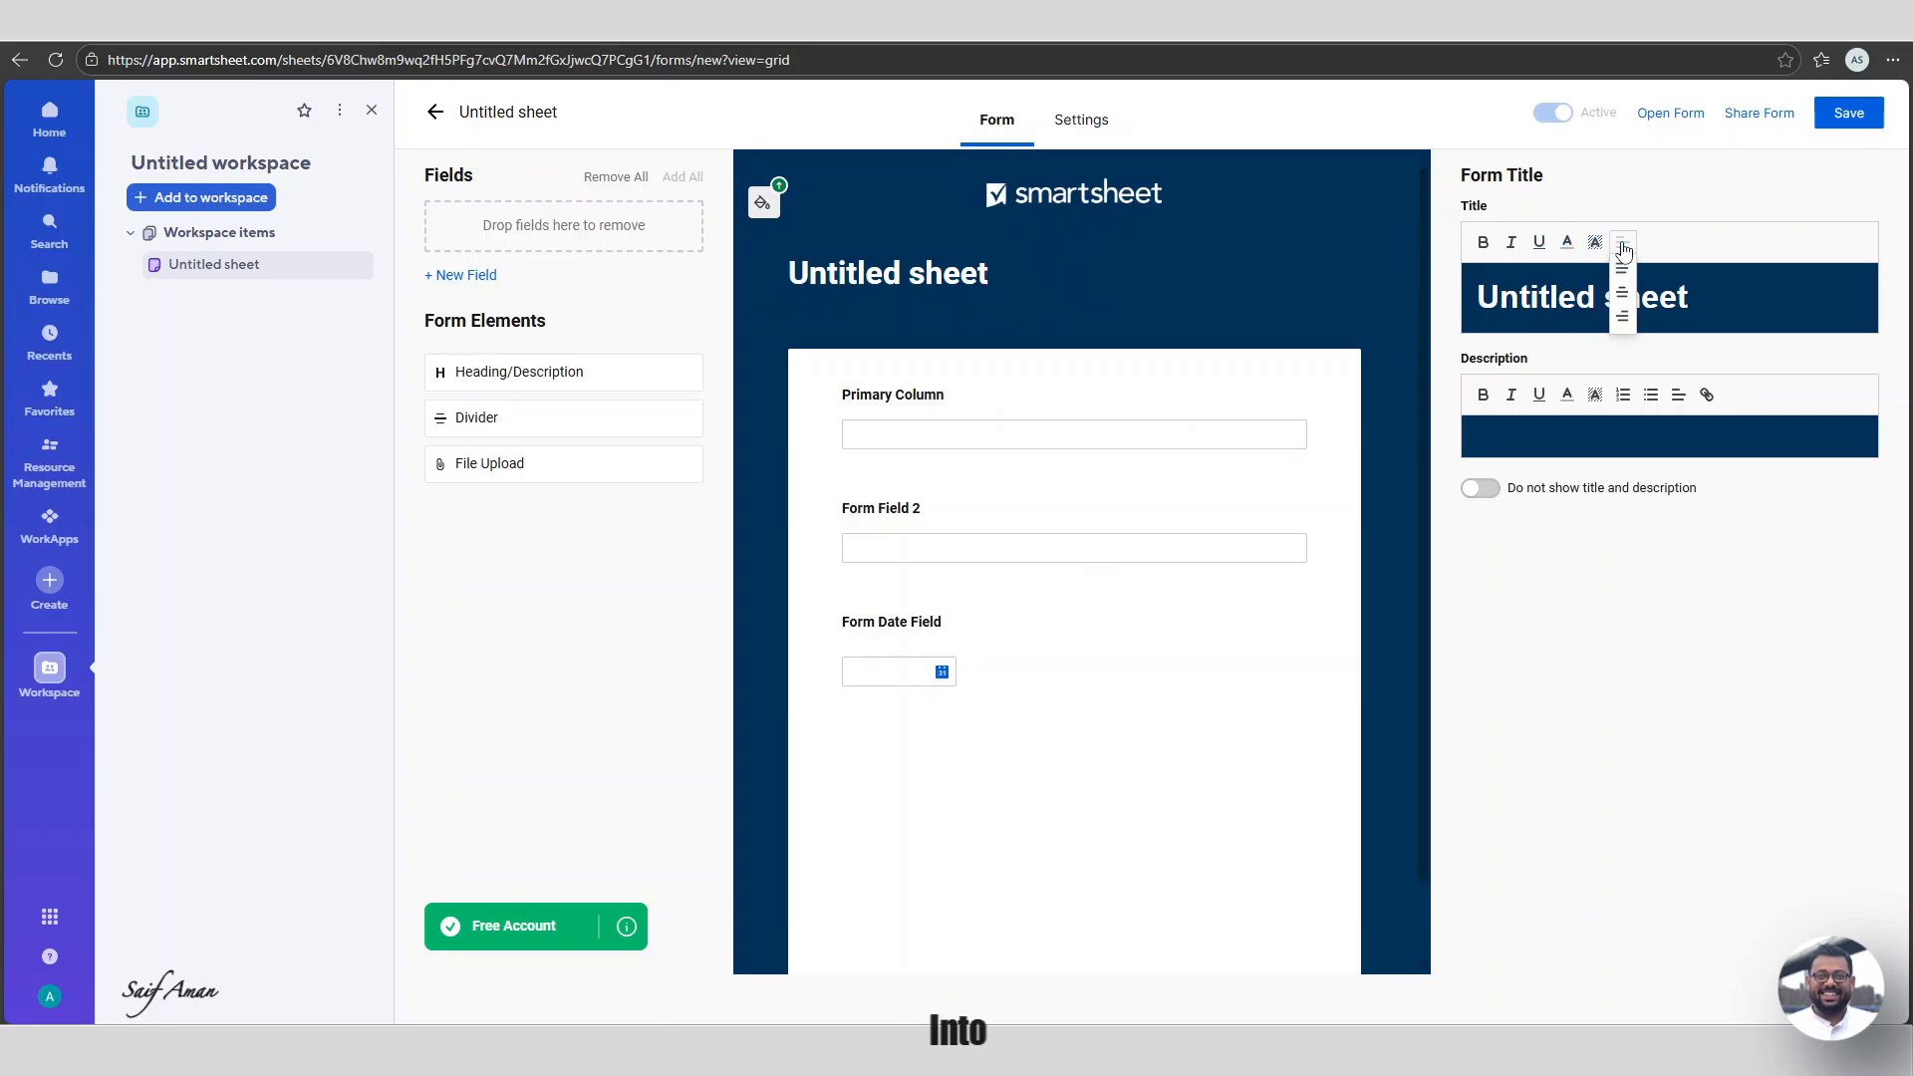
left_click(1622, 292)
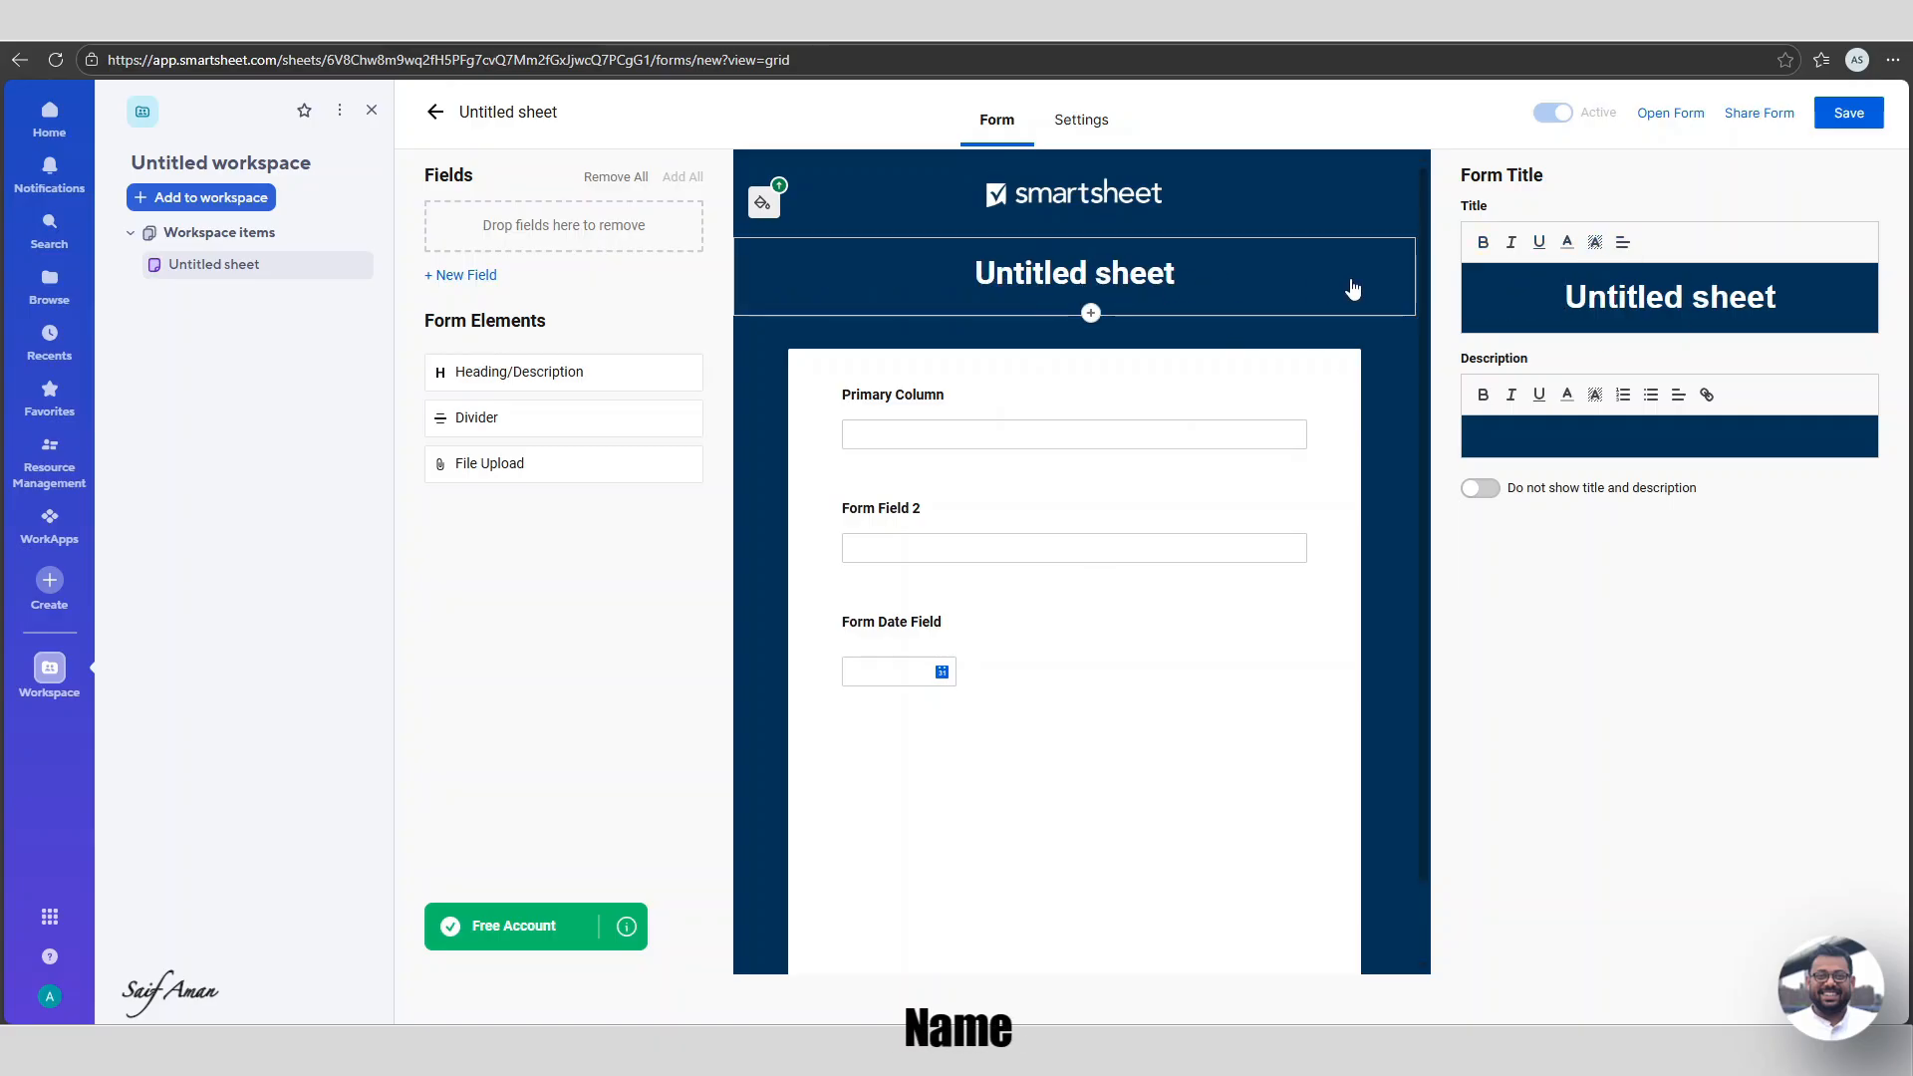
Change the title to 'Analytics Demand Intake Form' and dismiss the branding upgrade notice.
left_click(1778, 298)
key("BackSpace")
key("BackSpace")
key("BackSpace")
key("BackSpace")
key("BackSpace")
key("BackSpace")
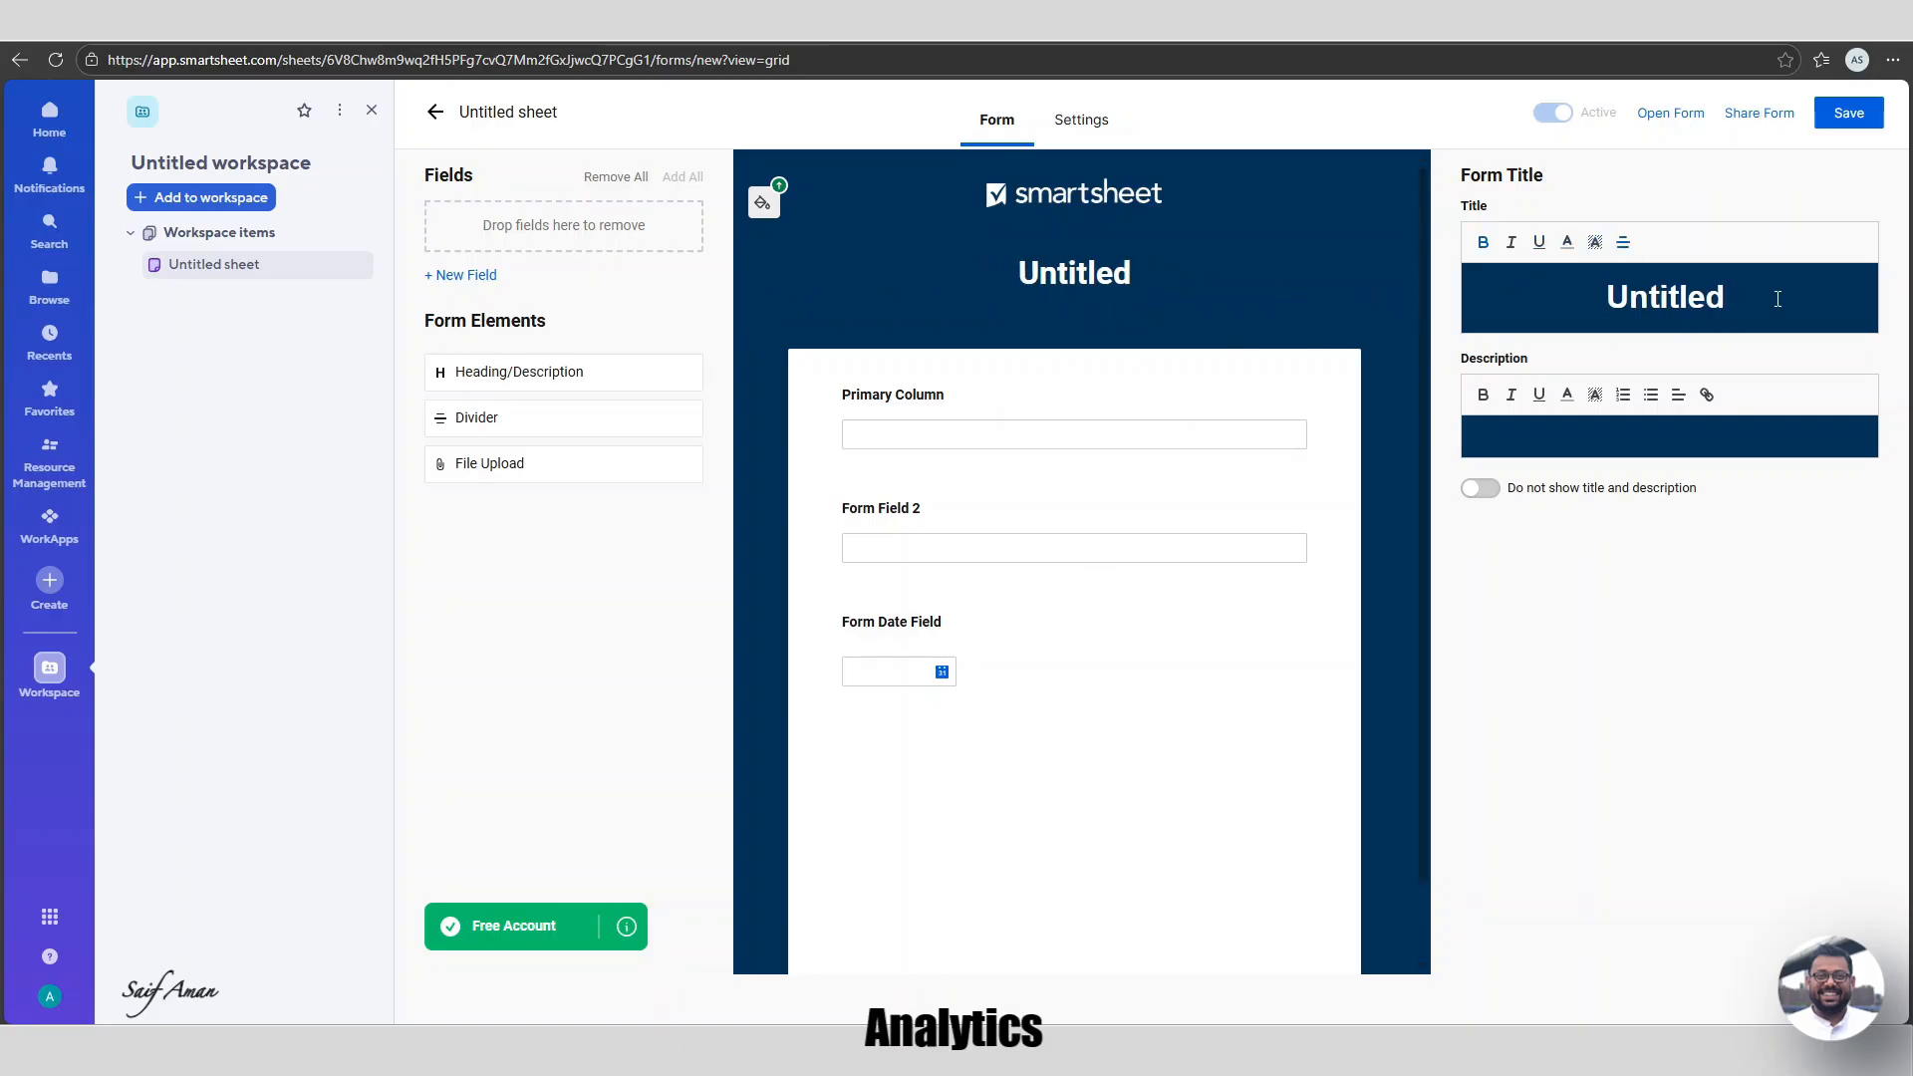
key("BackSpace")
key("BackSpace")
key("BackSpace")
key("BackSpace")
key("BackSpace")
key("BackSpace")
key("BackSpace")
key("BackSpace")
type("Analytics Demand In")
type("ta")
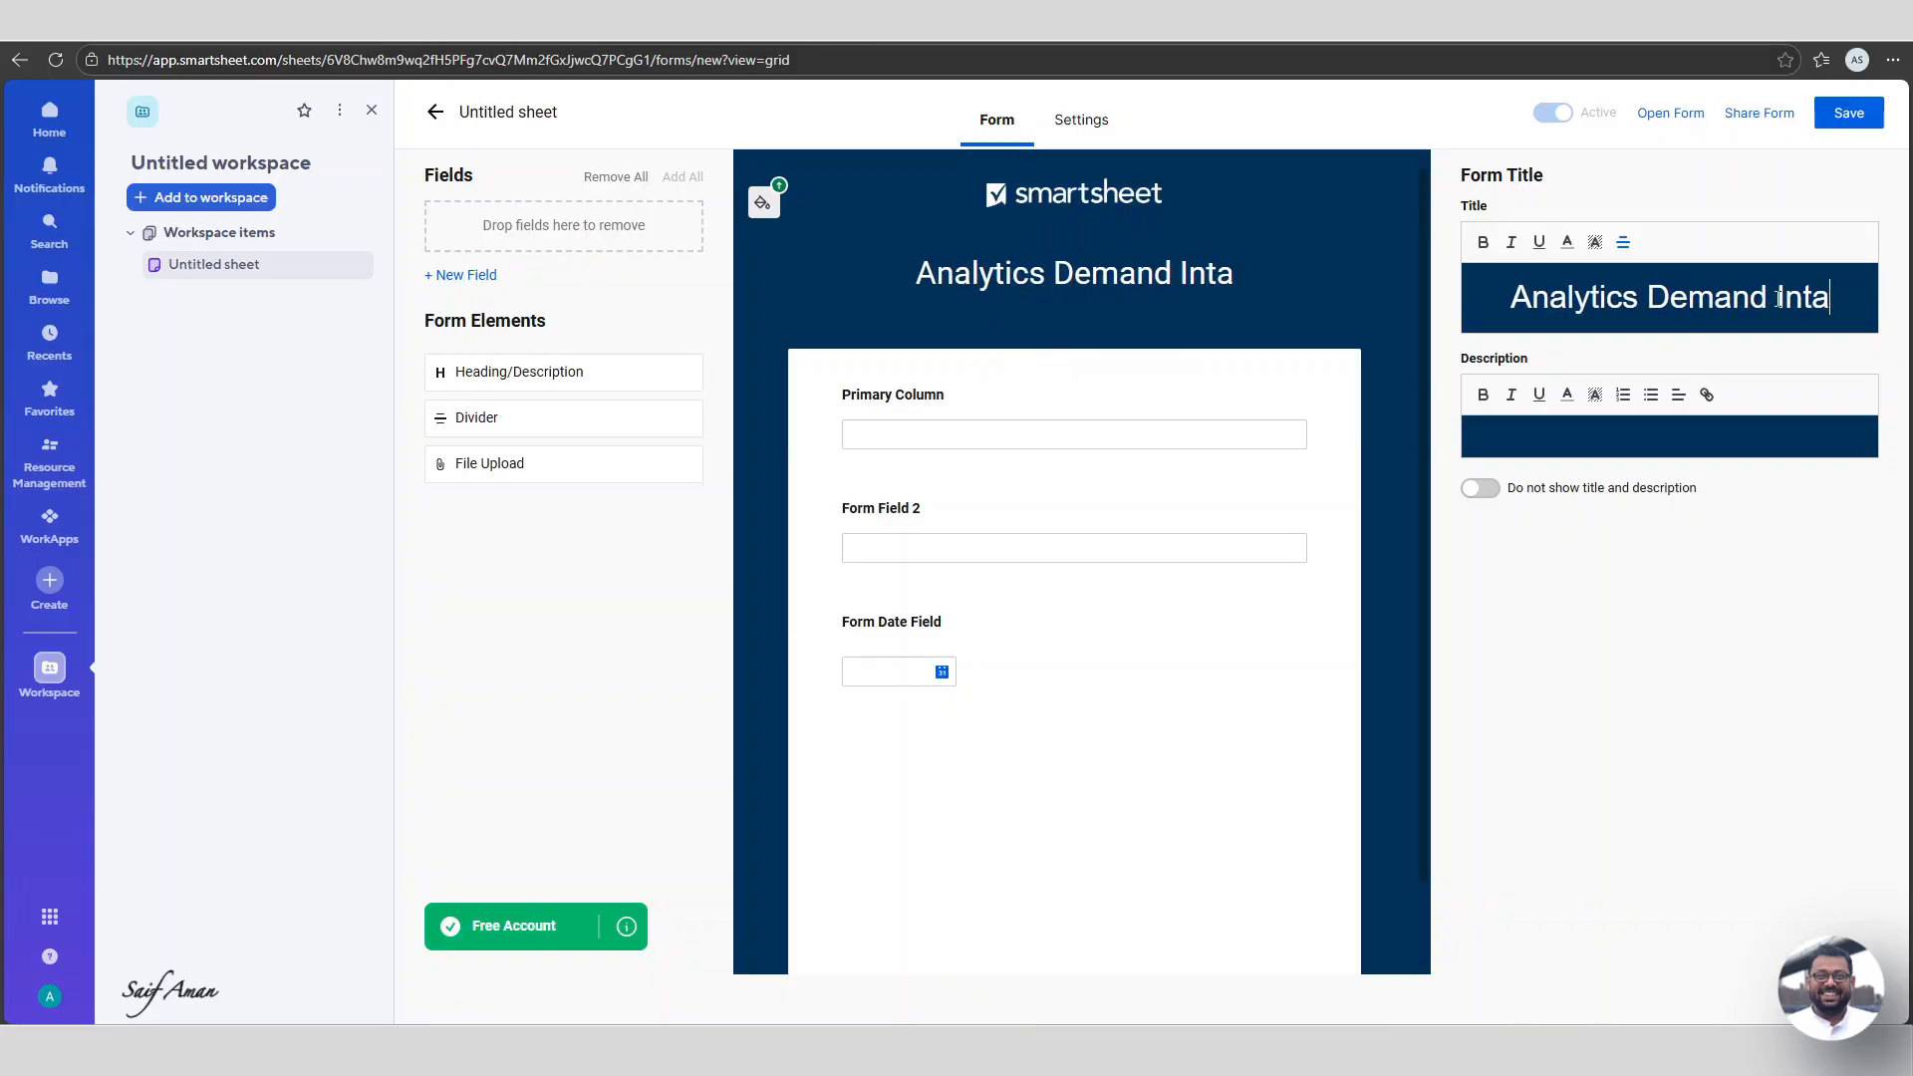
type("ke Form")
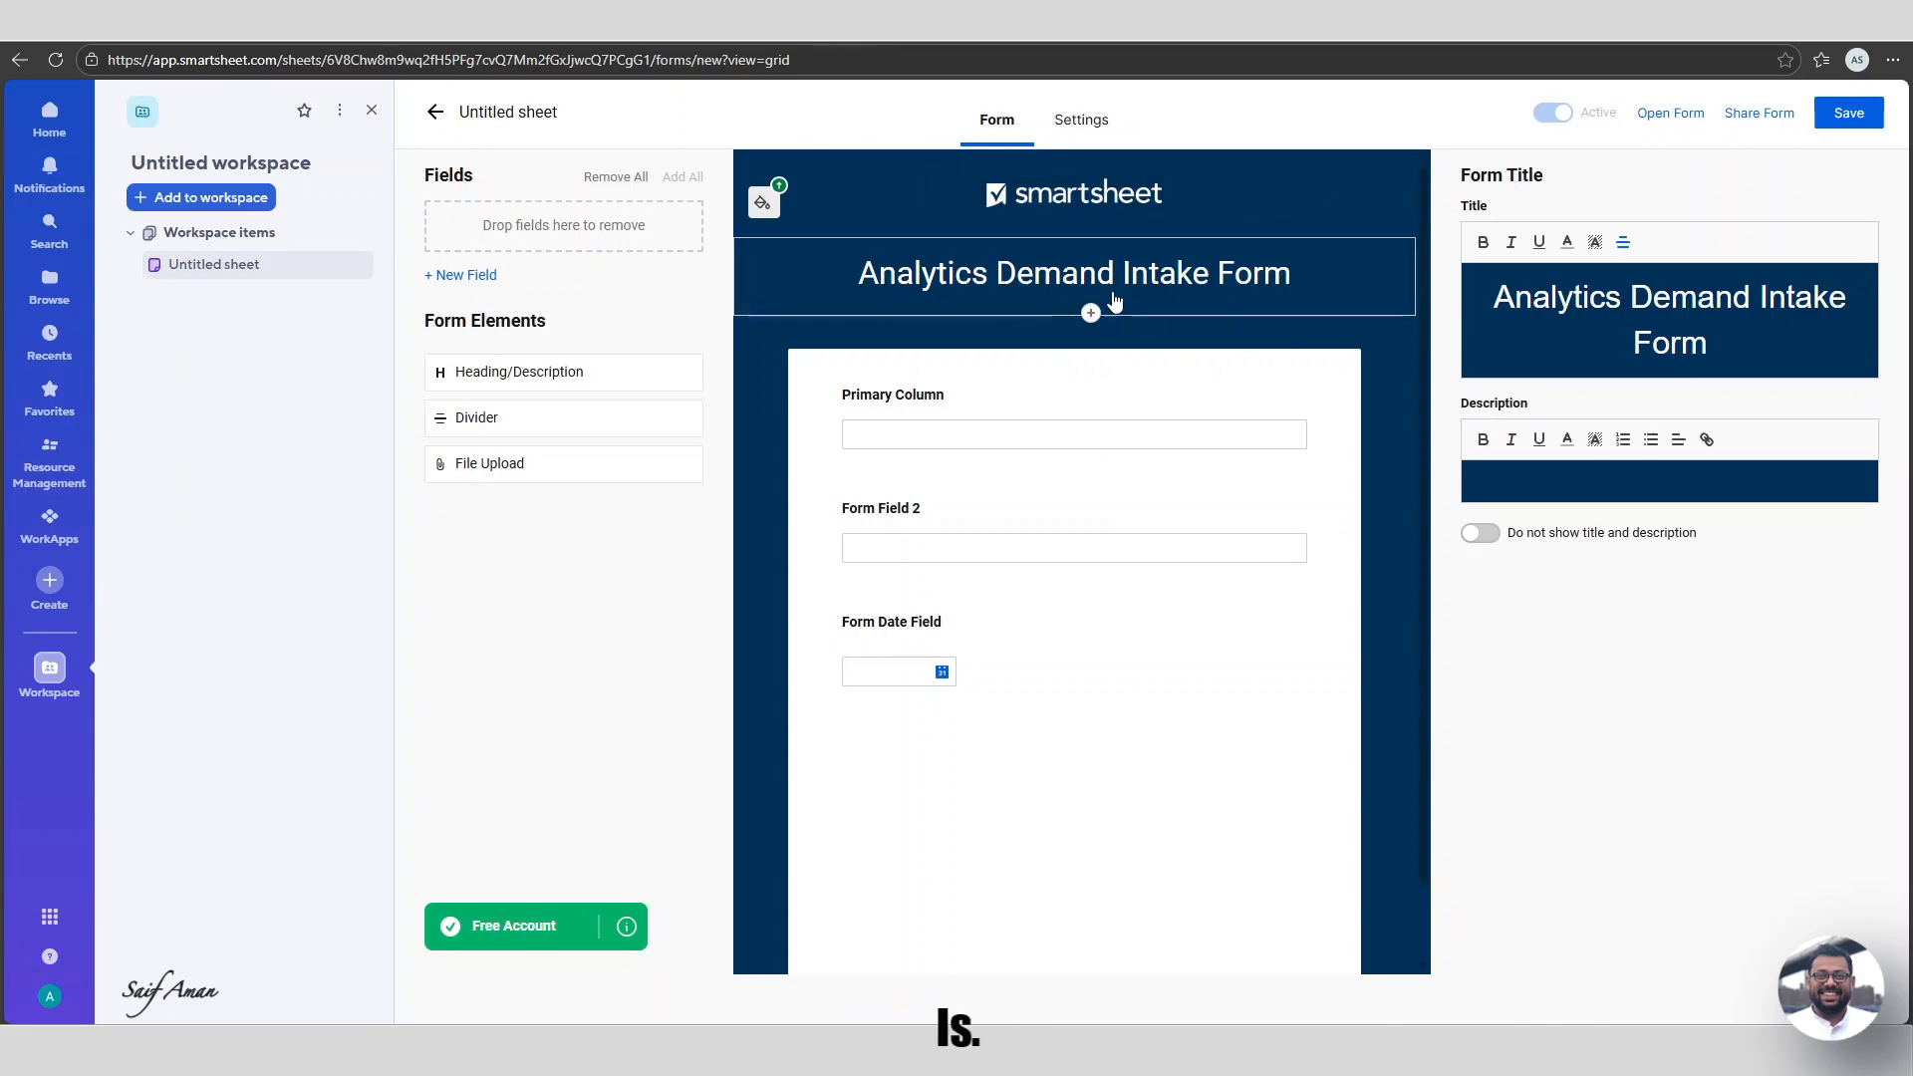
left_click(762, 204)
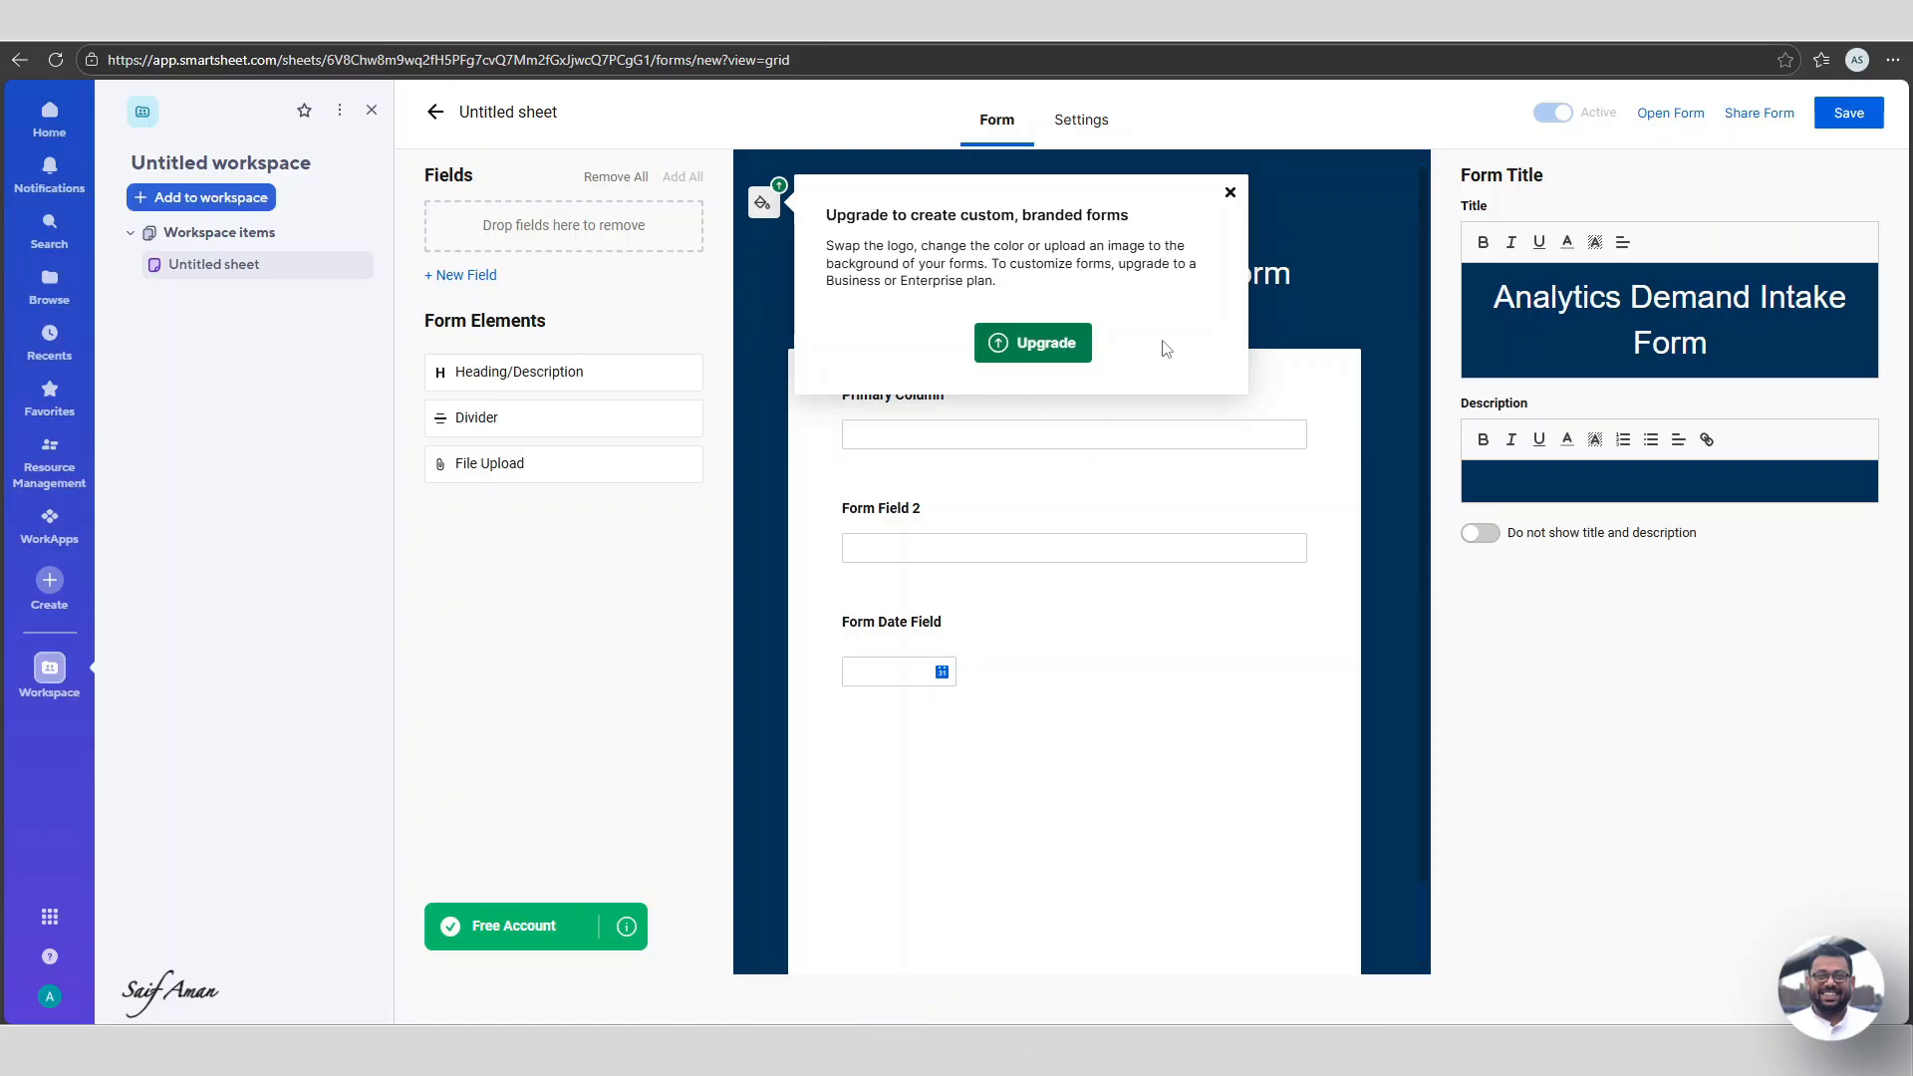
left_click(1230, 194)
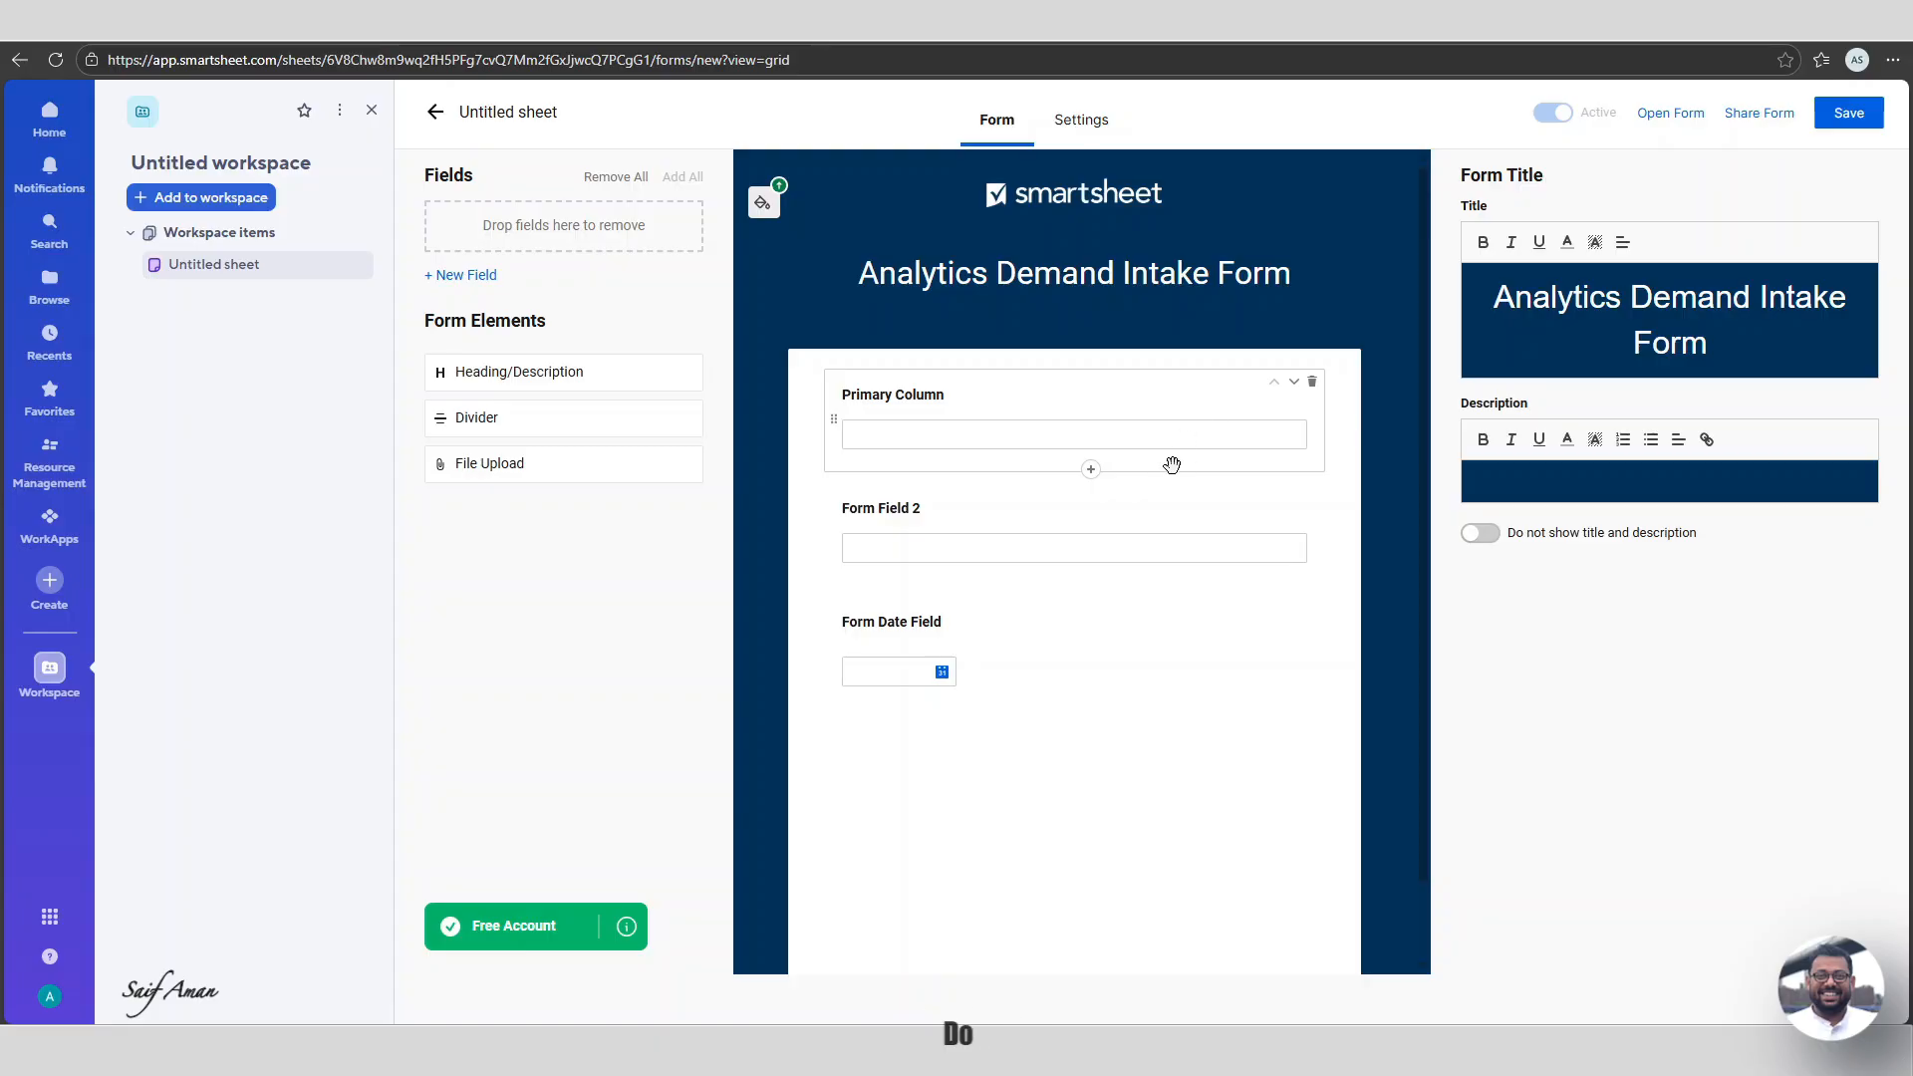
Remove Primary Column from the form and rename Form Field 2 to Request_ID.
left_click_drag(1124, 399, 672, 374)
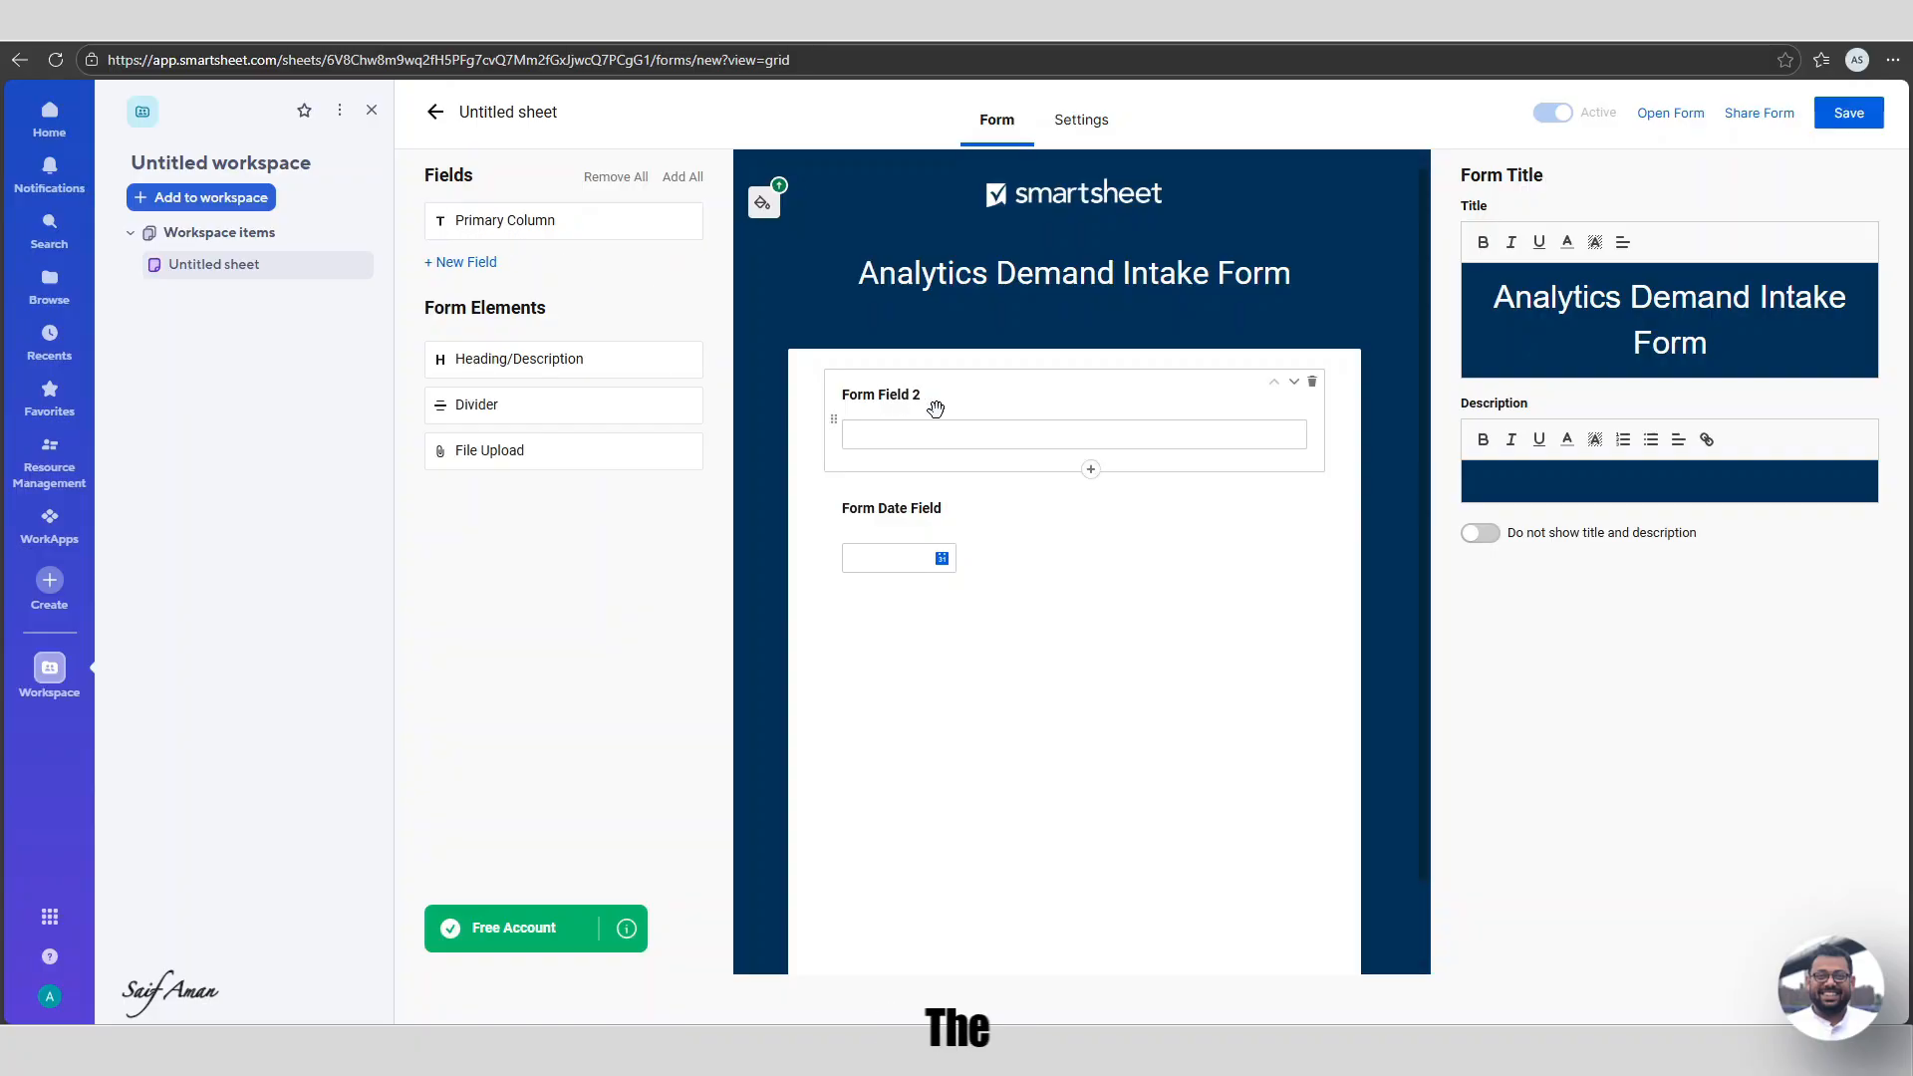
left_click(902, 424)
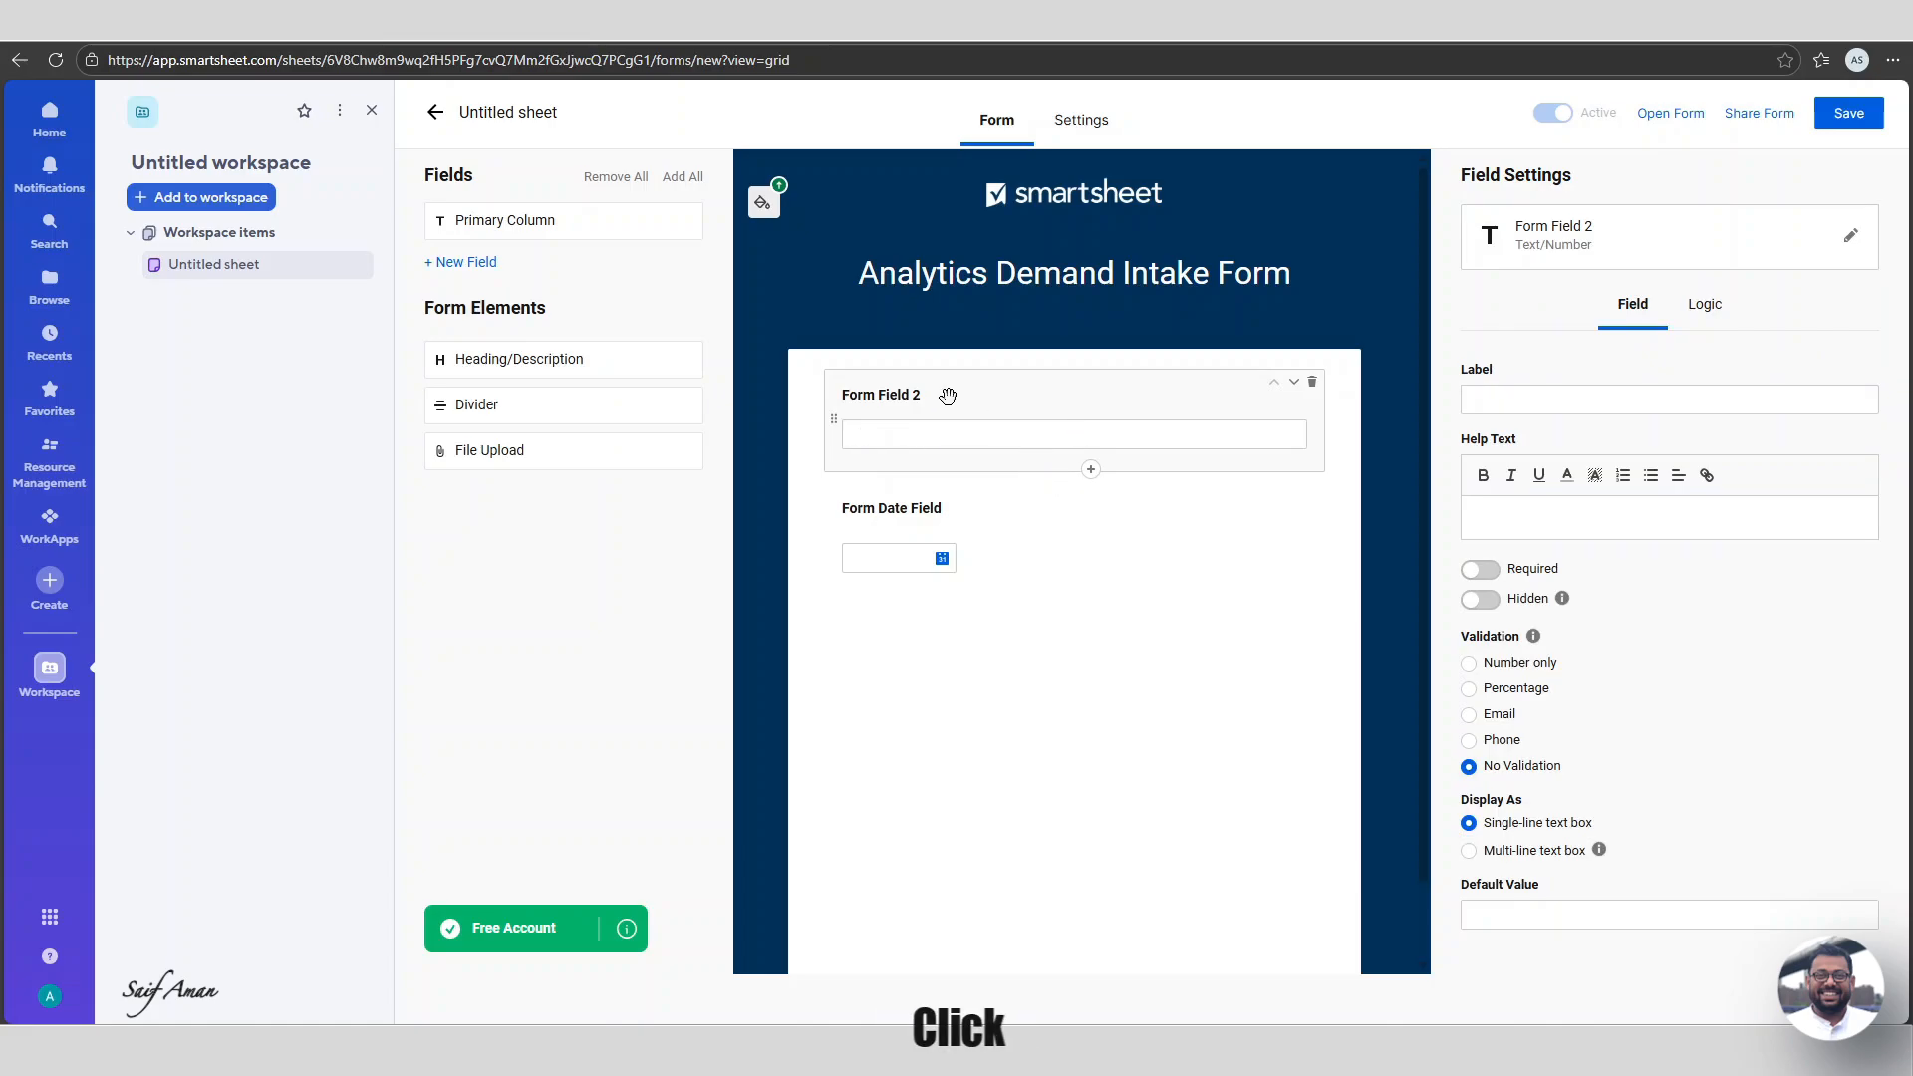
left_click(1850, 237)
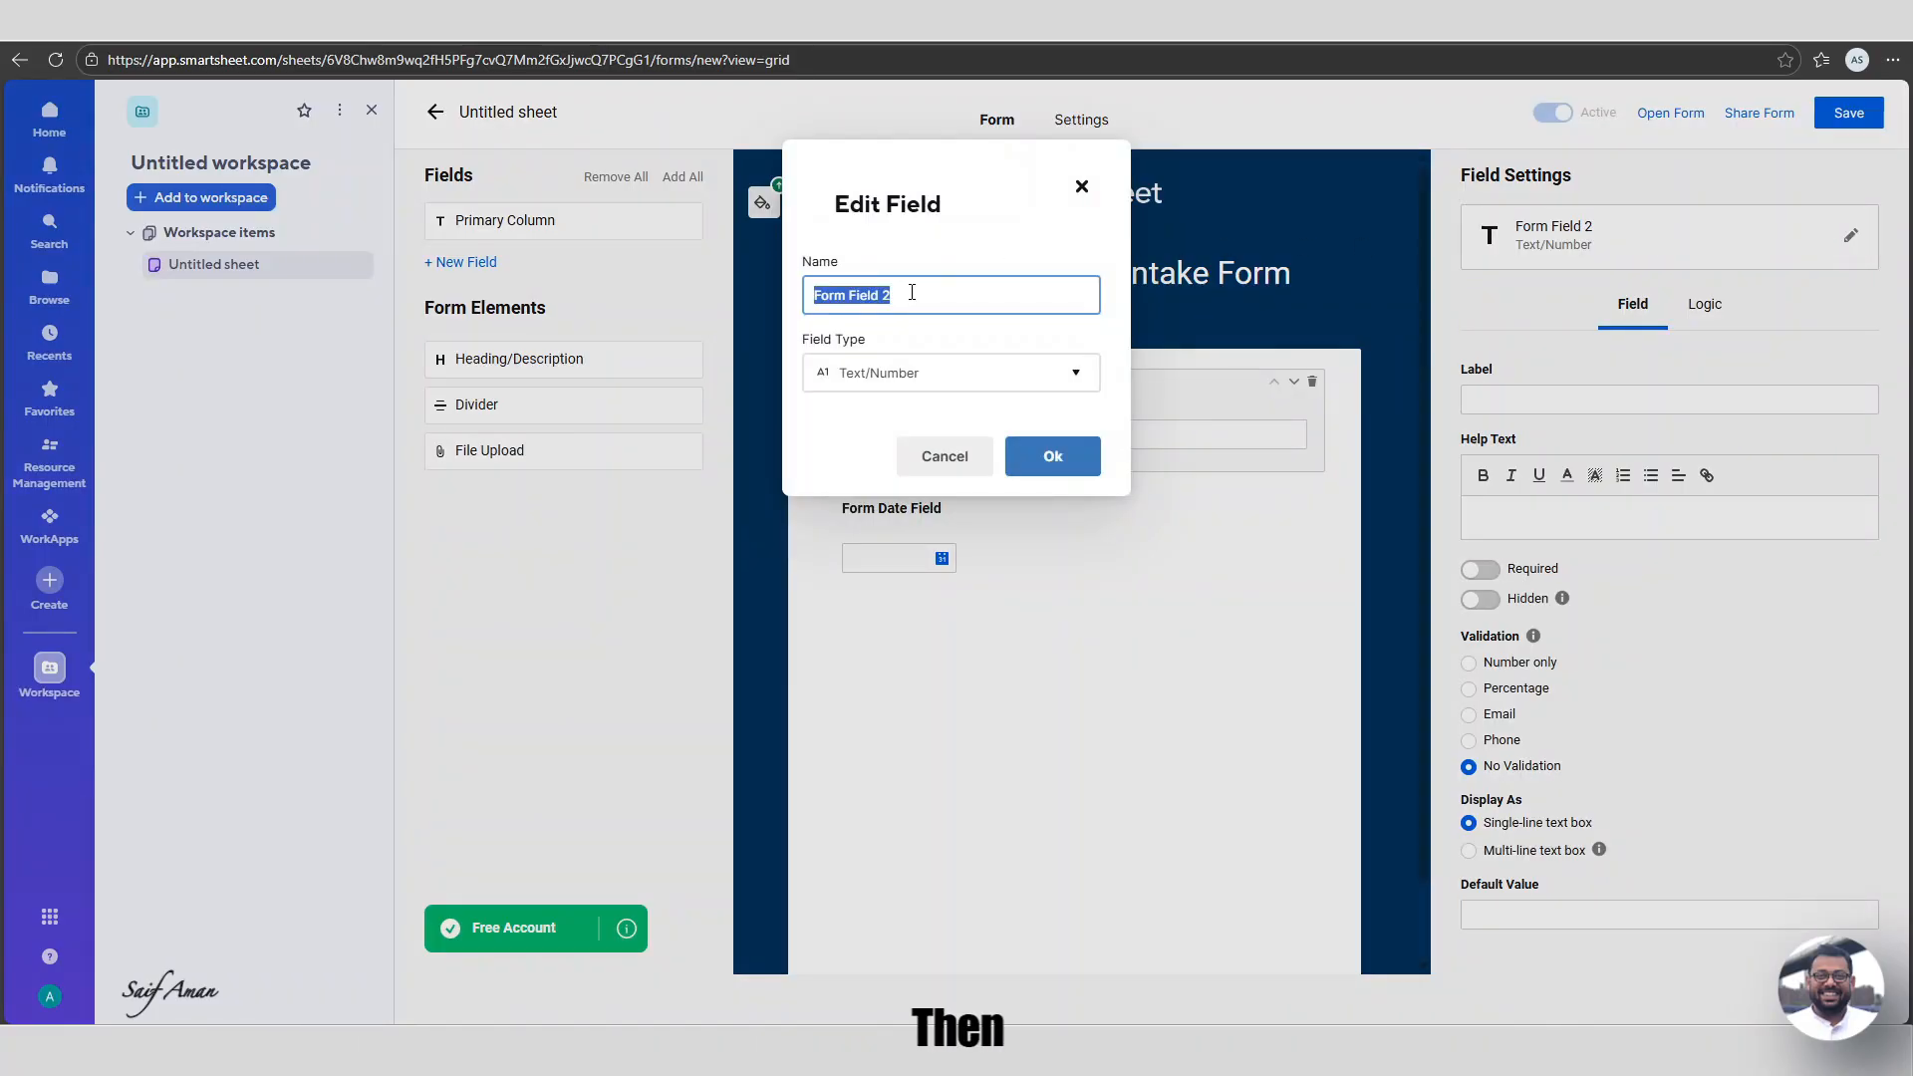
type("Re")
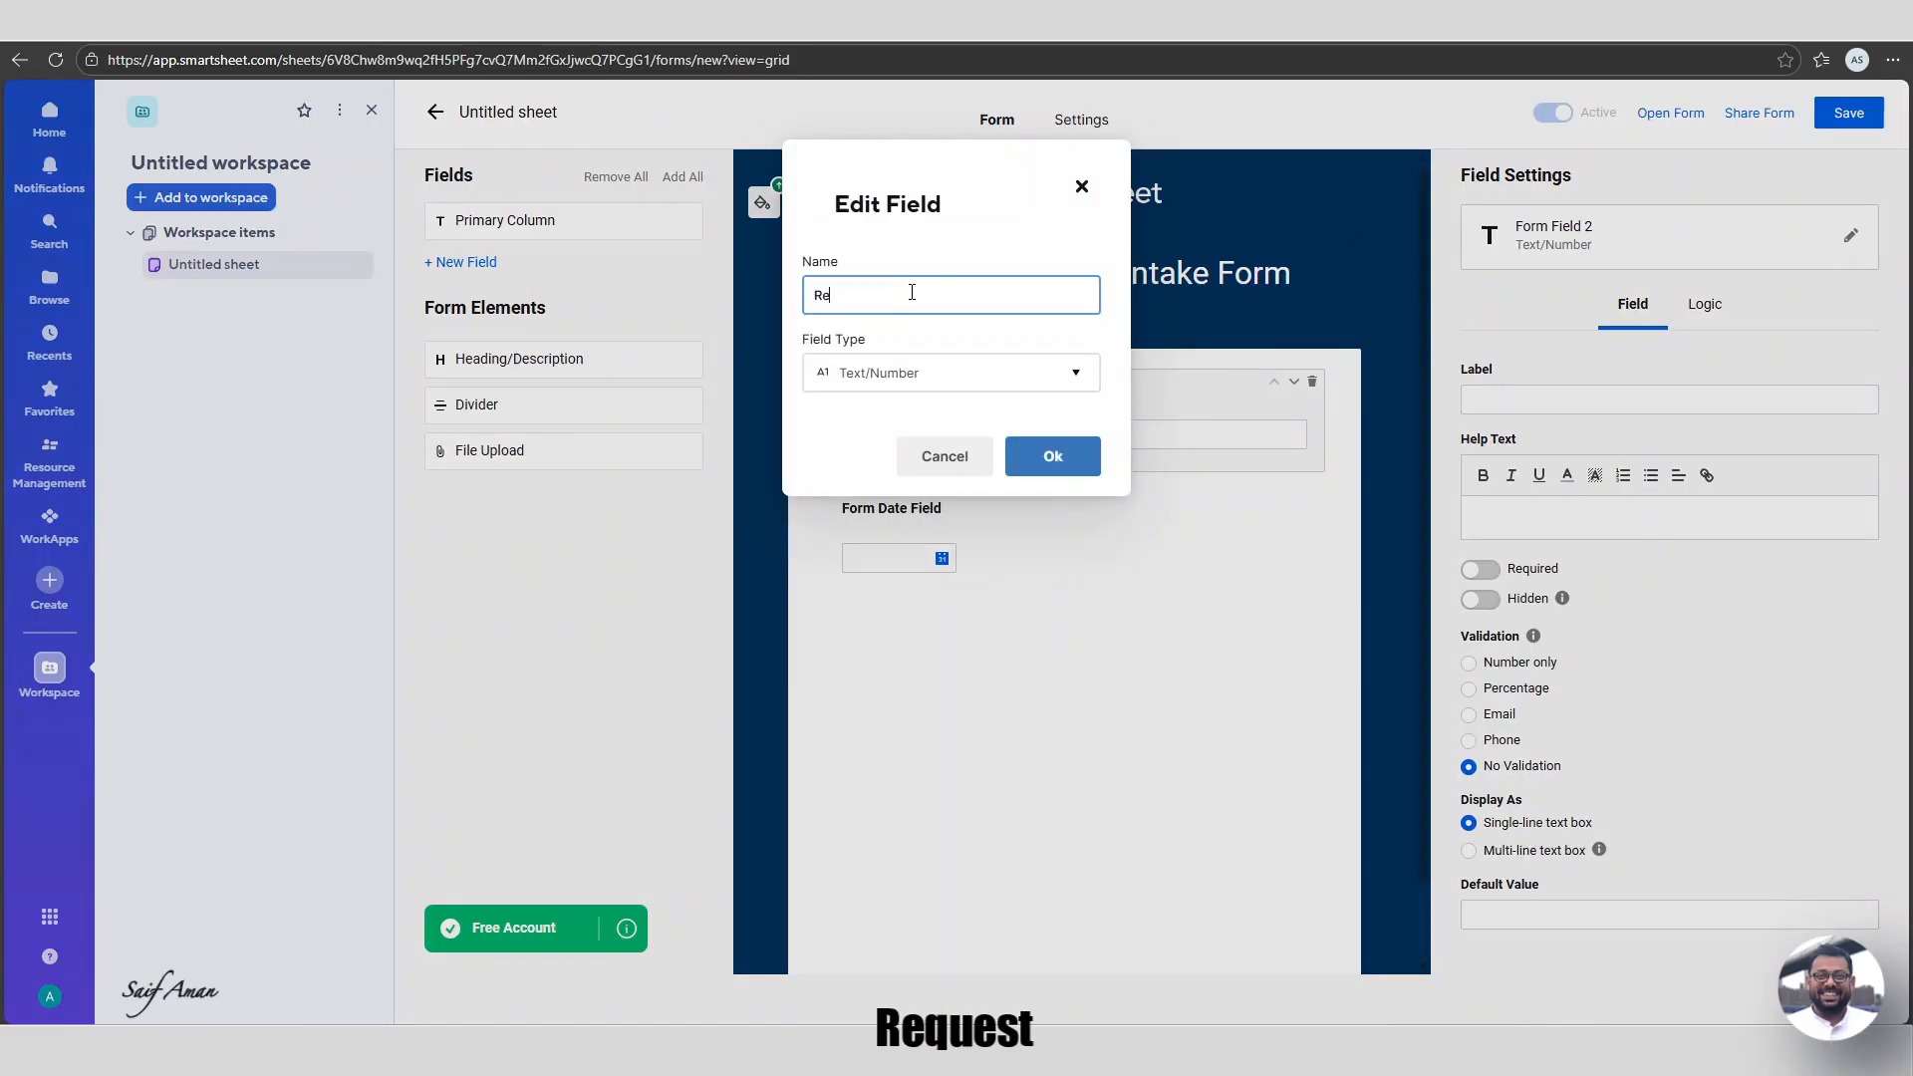
type("quest_ID")
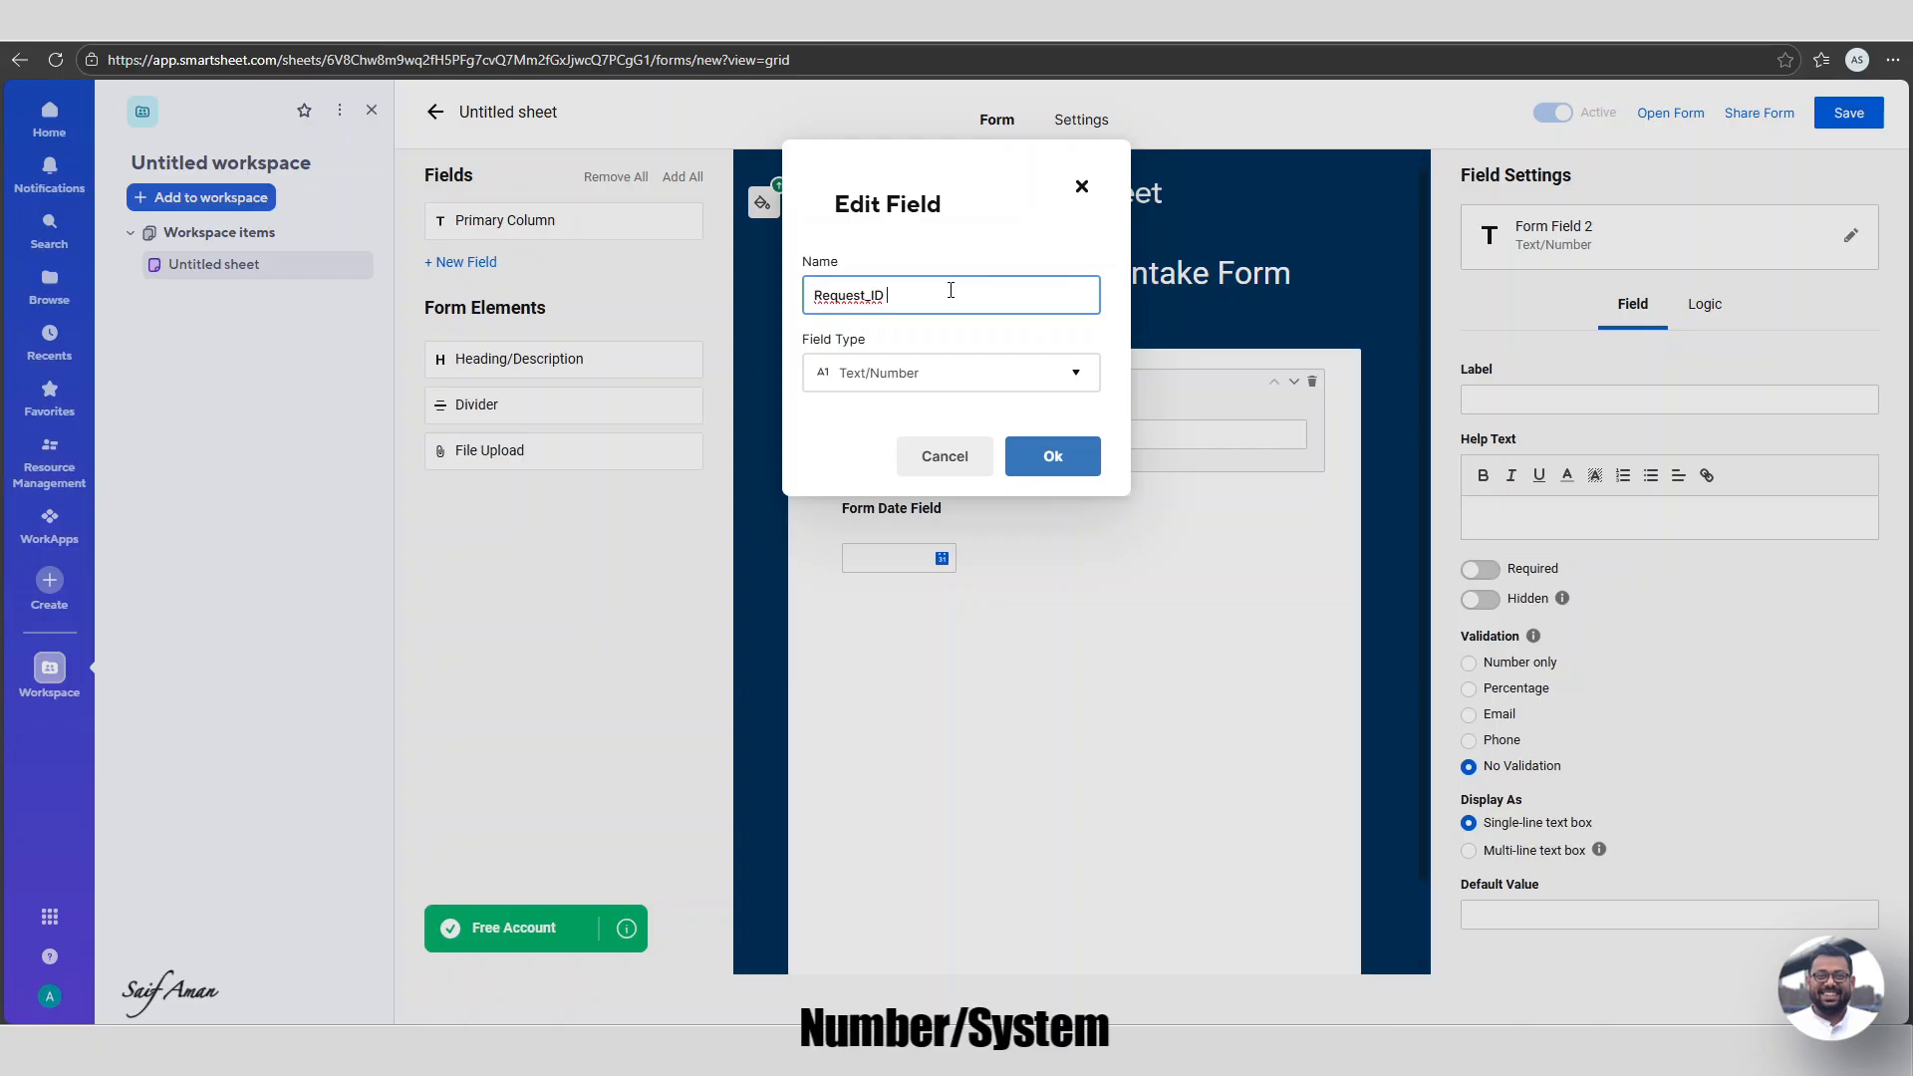
Make Request_ID an Auto number field with prefix ADI_ and five-digit 00000 padding.
left_click(974, 375)
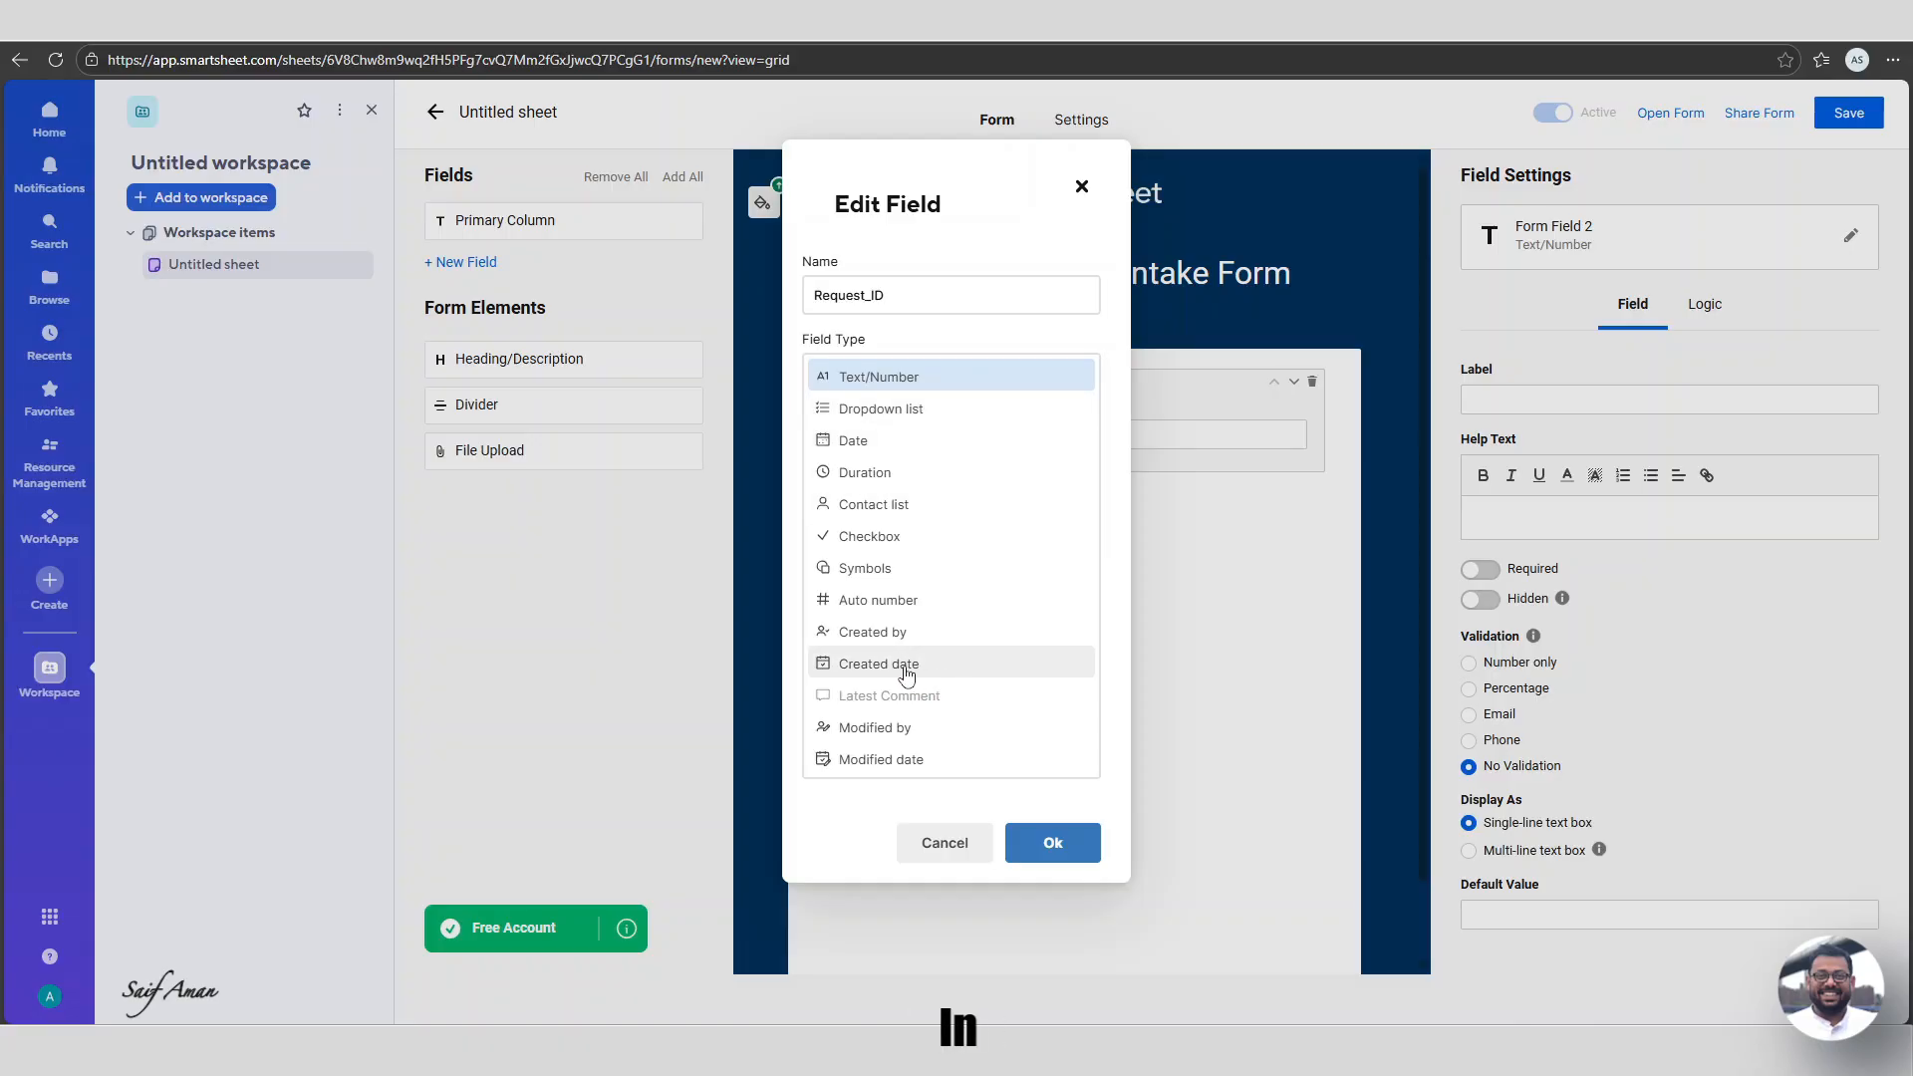
left_click(901, 605)
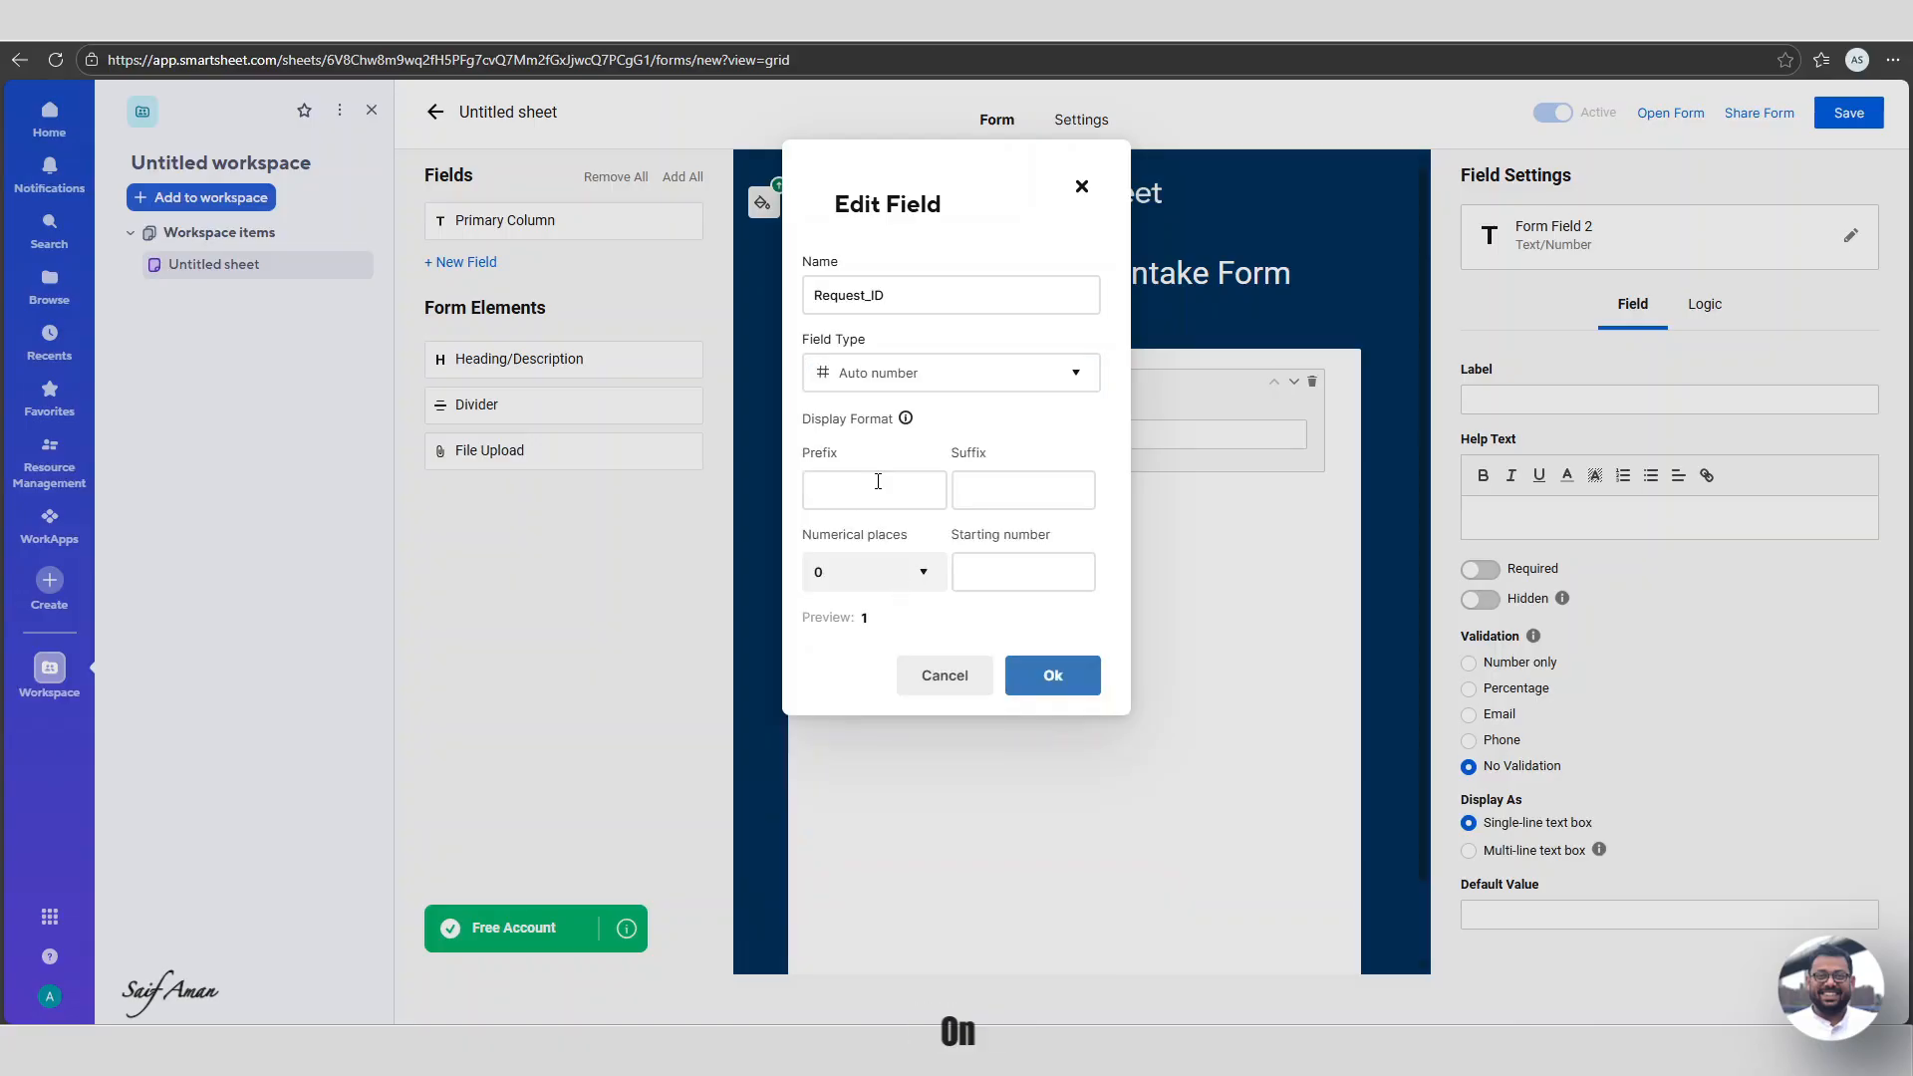
left_click(881, 490)
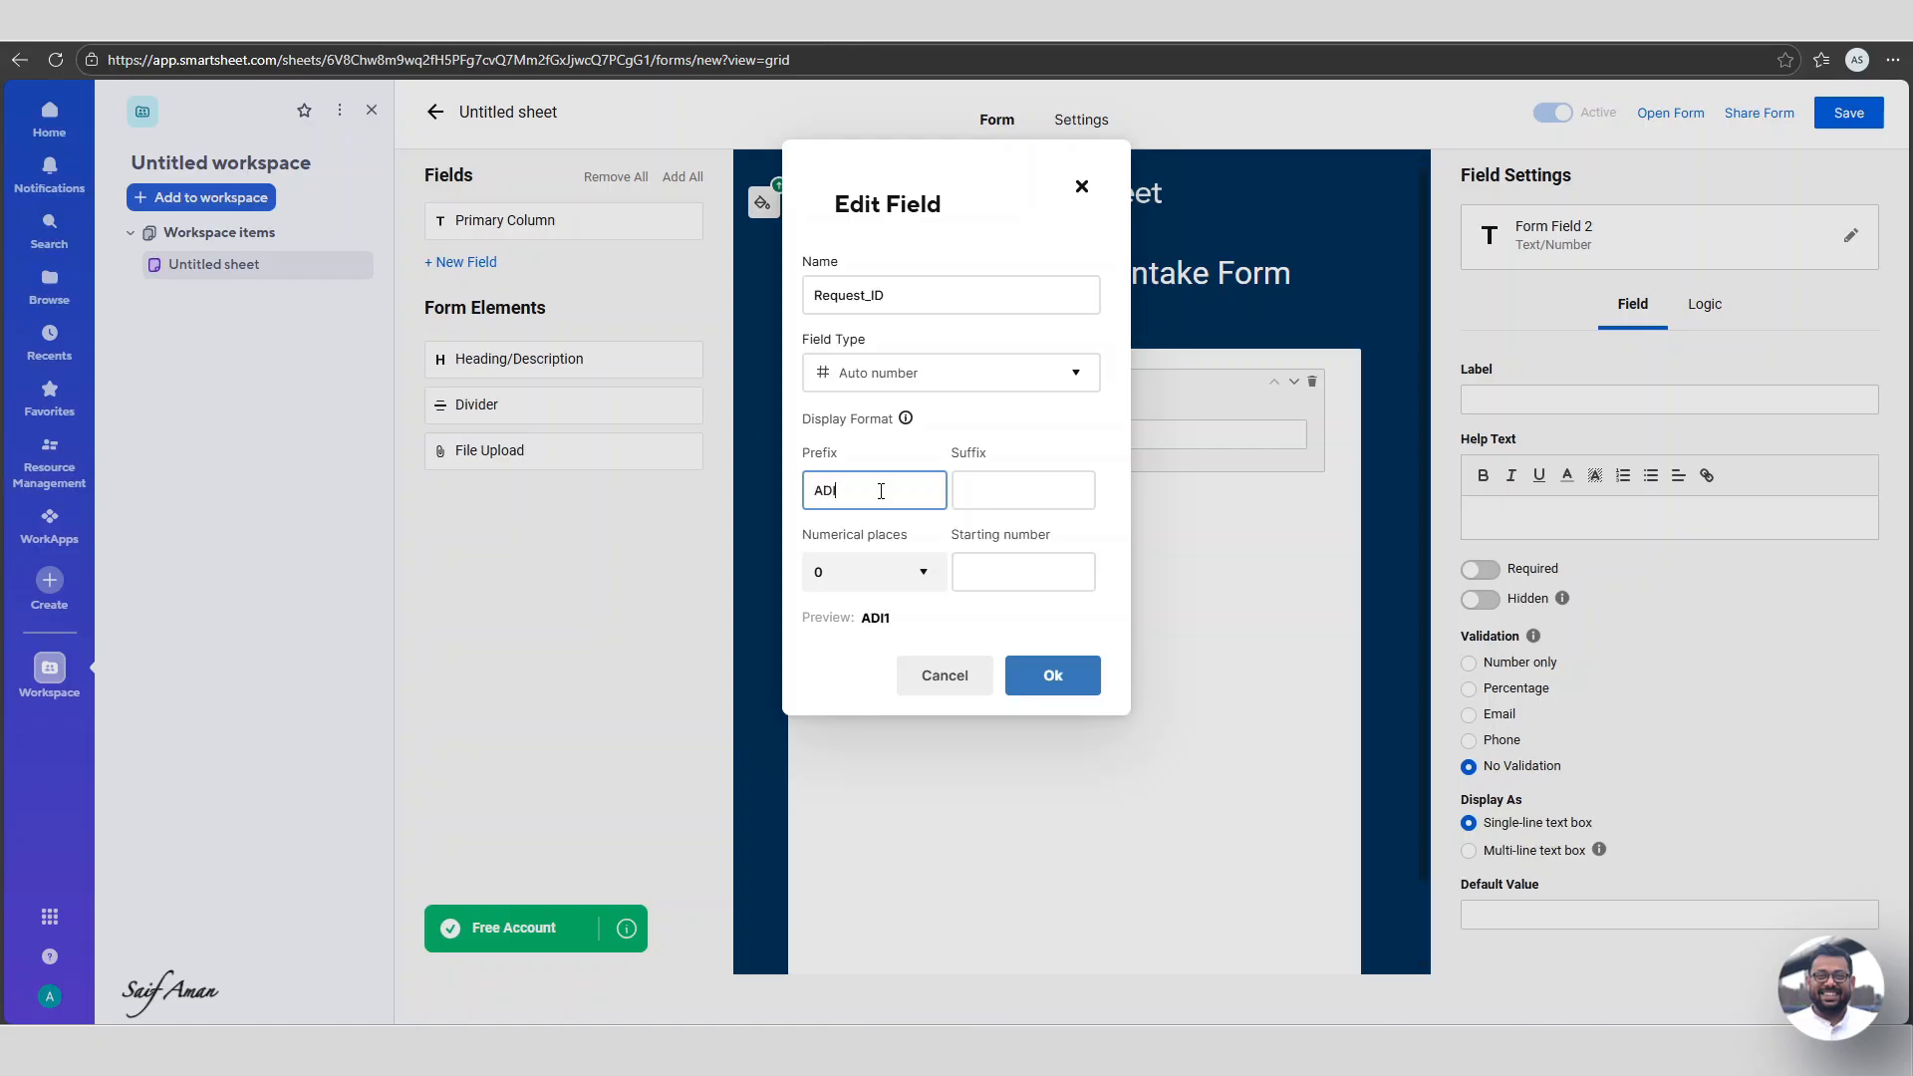
type("ADI_")
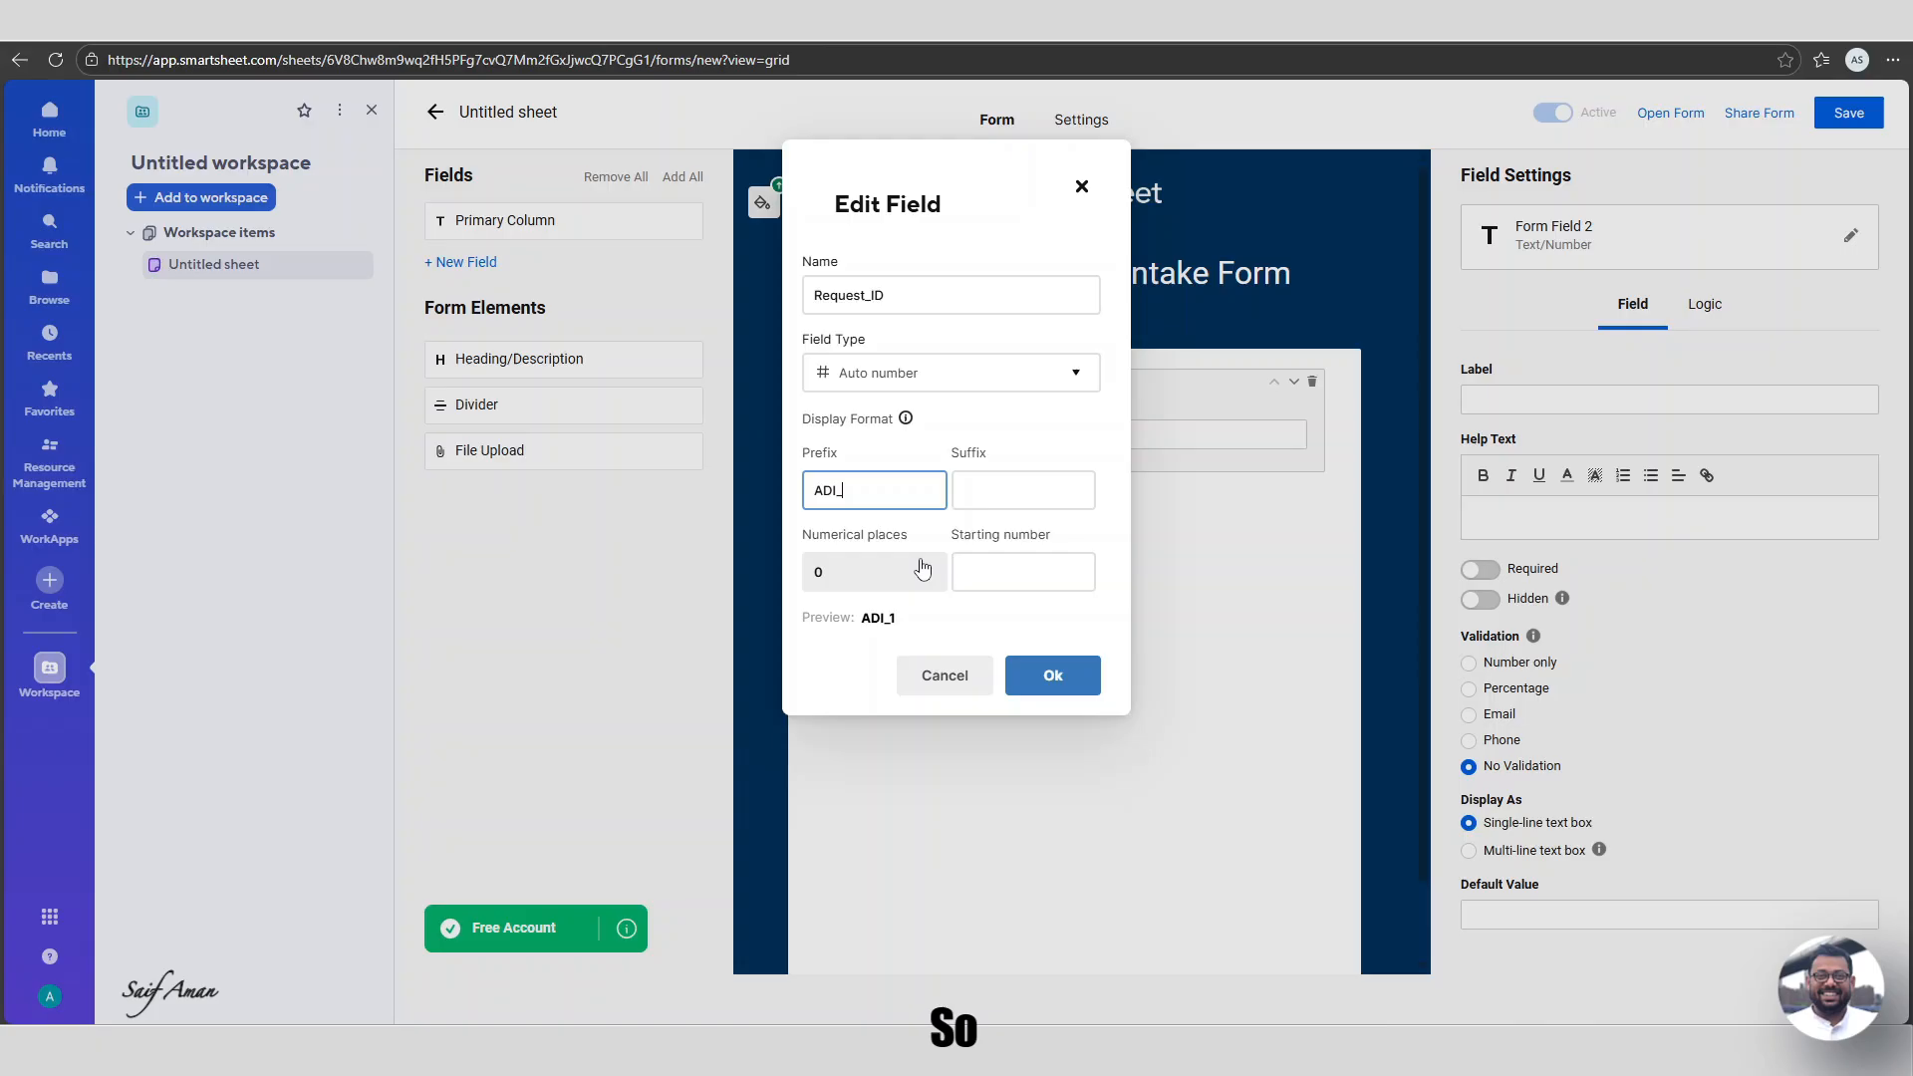
left_click(922, 568)
left_click(847, 780)
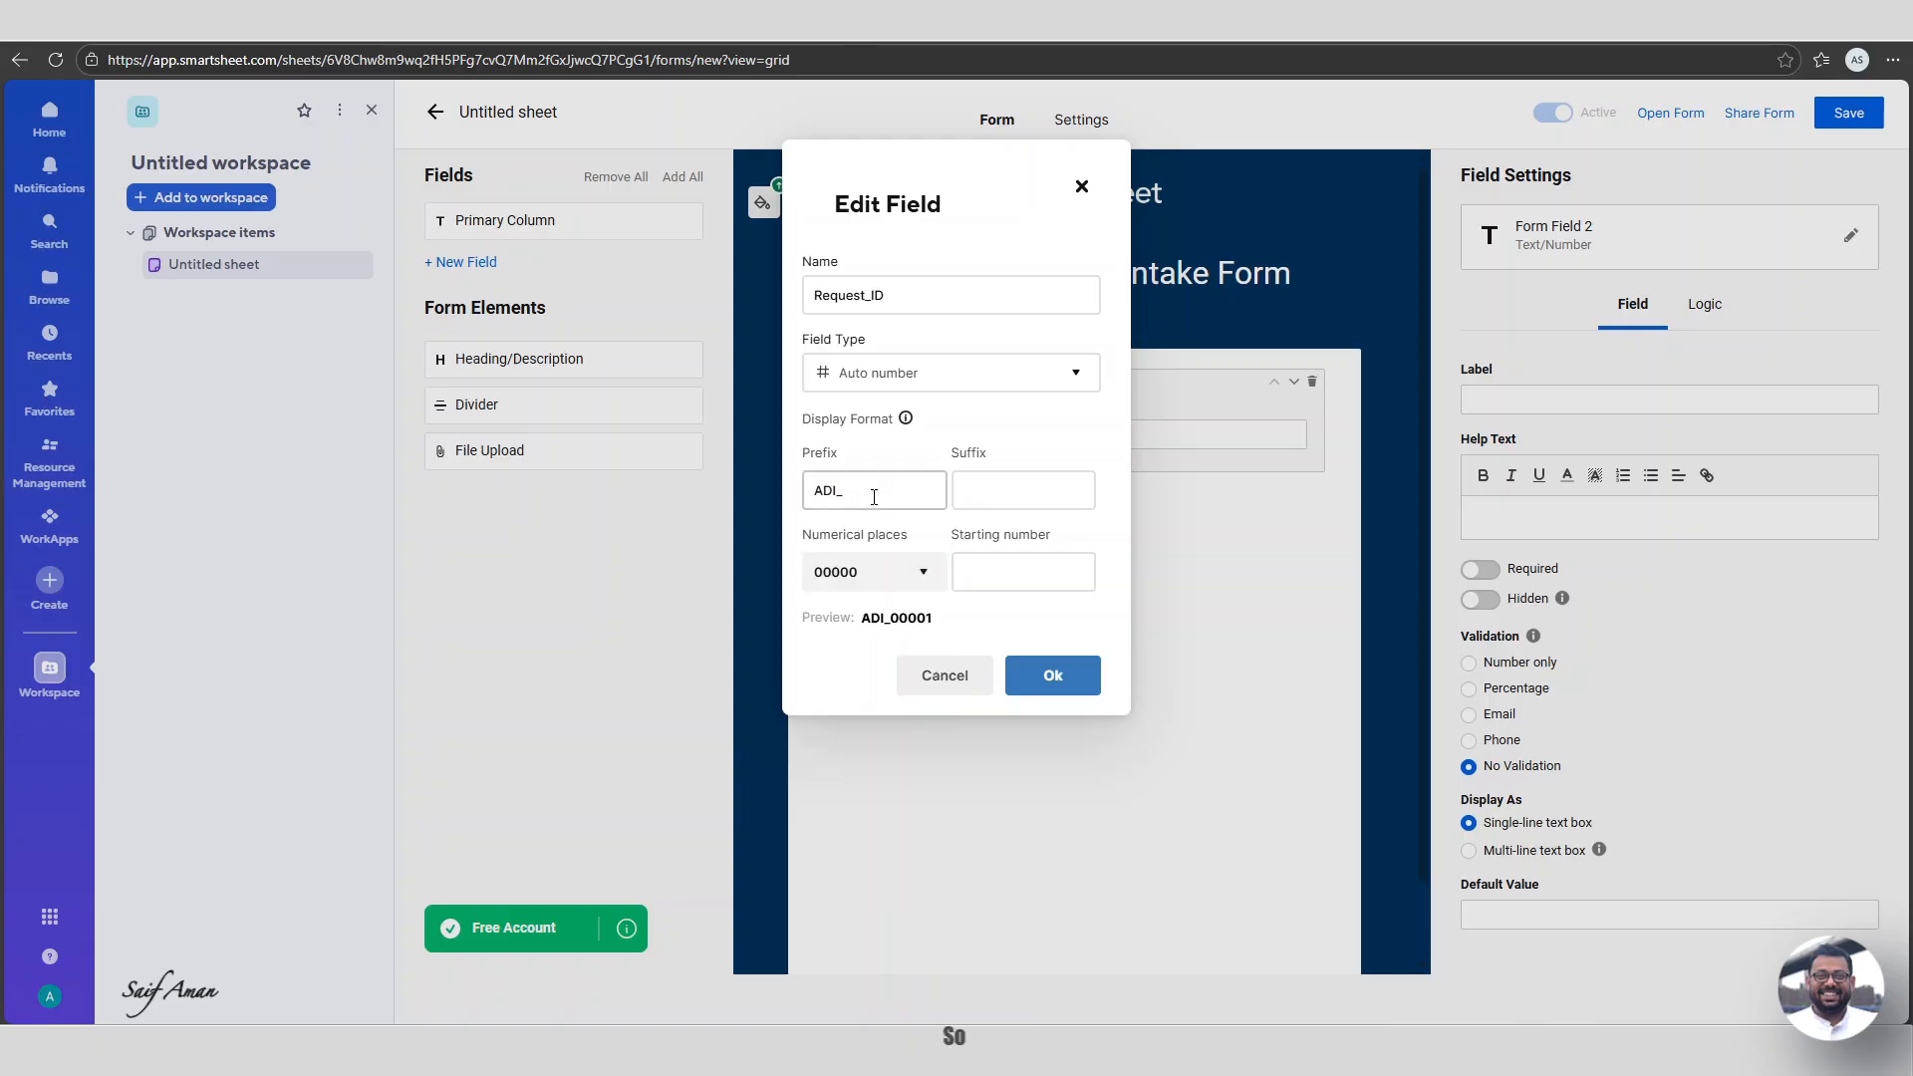
left_click(995, 566)
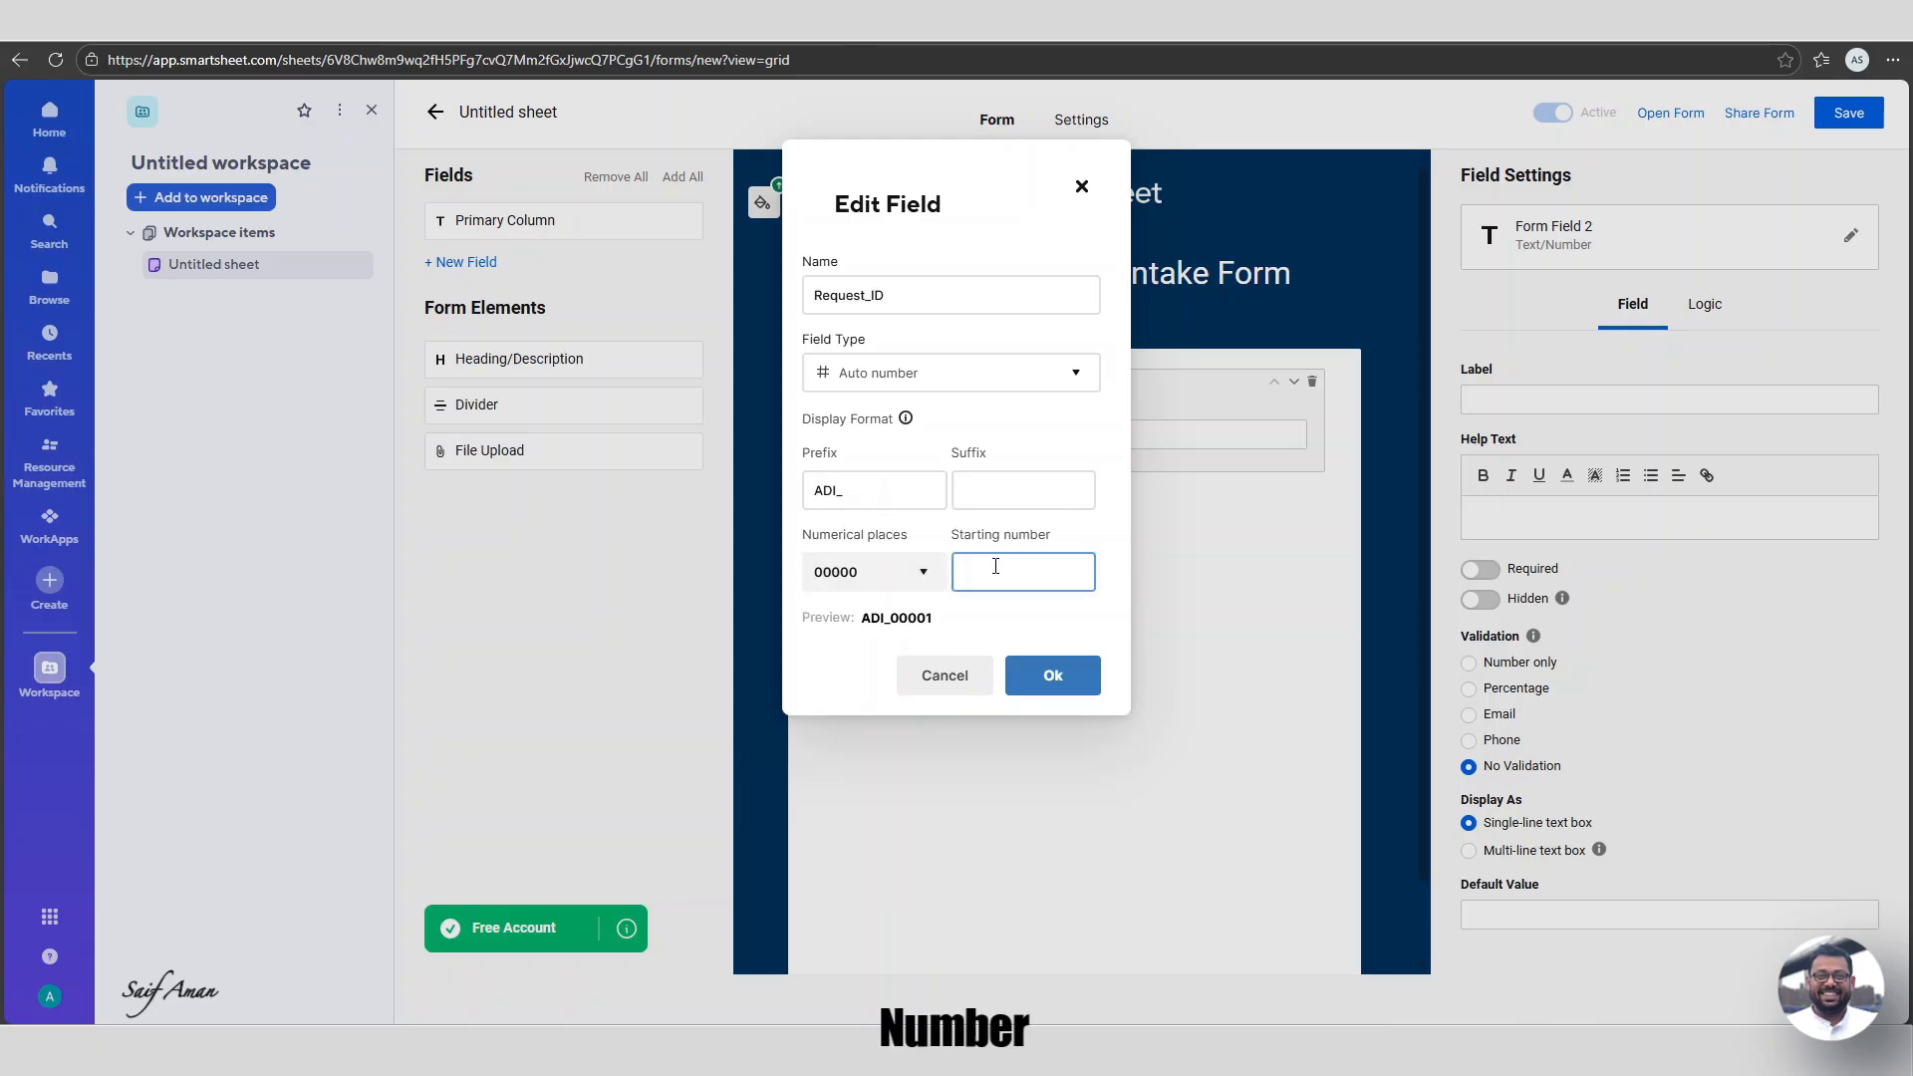
left_click(1067, 678)
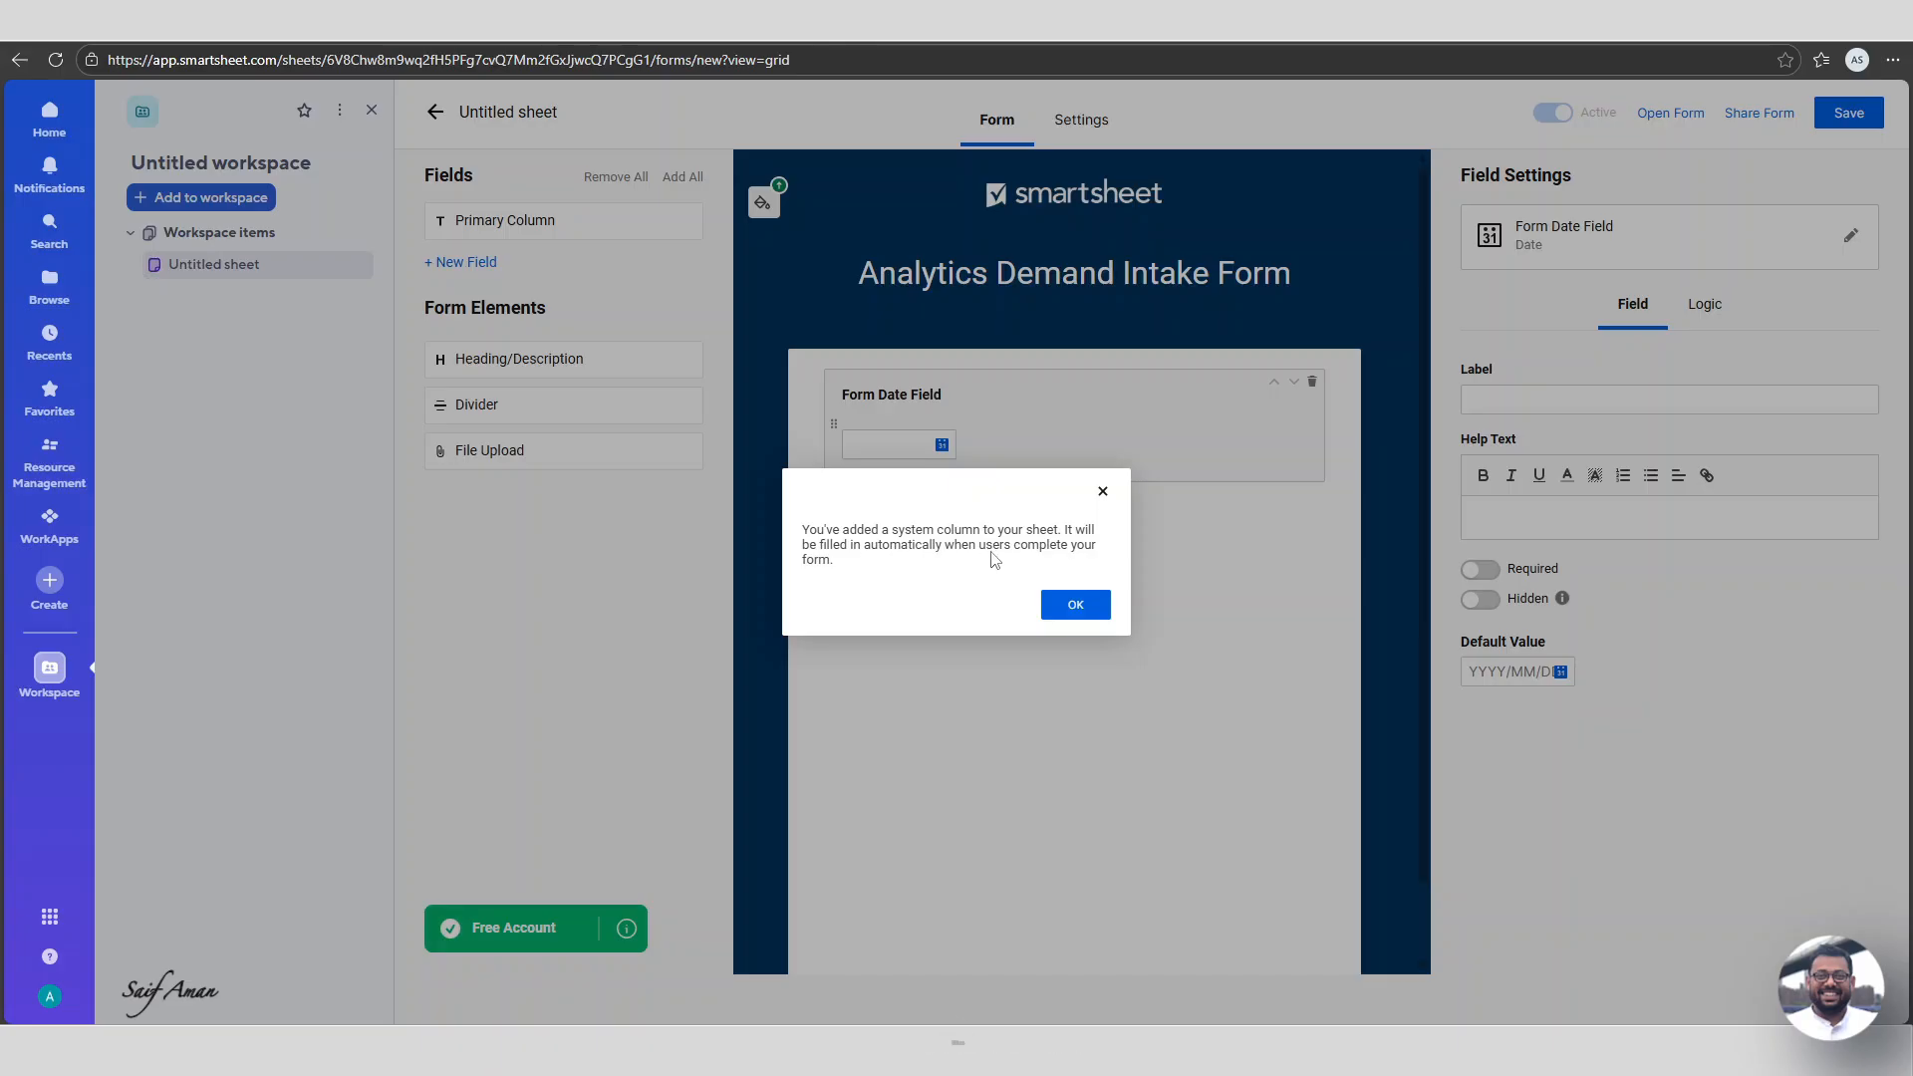
Acknowledge the system column notice and add a Requester Name Text/Number field below Form Date Field.
left_click(1087, 609)
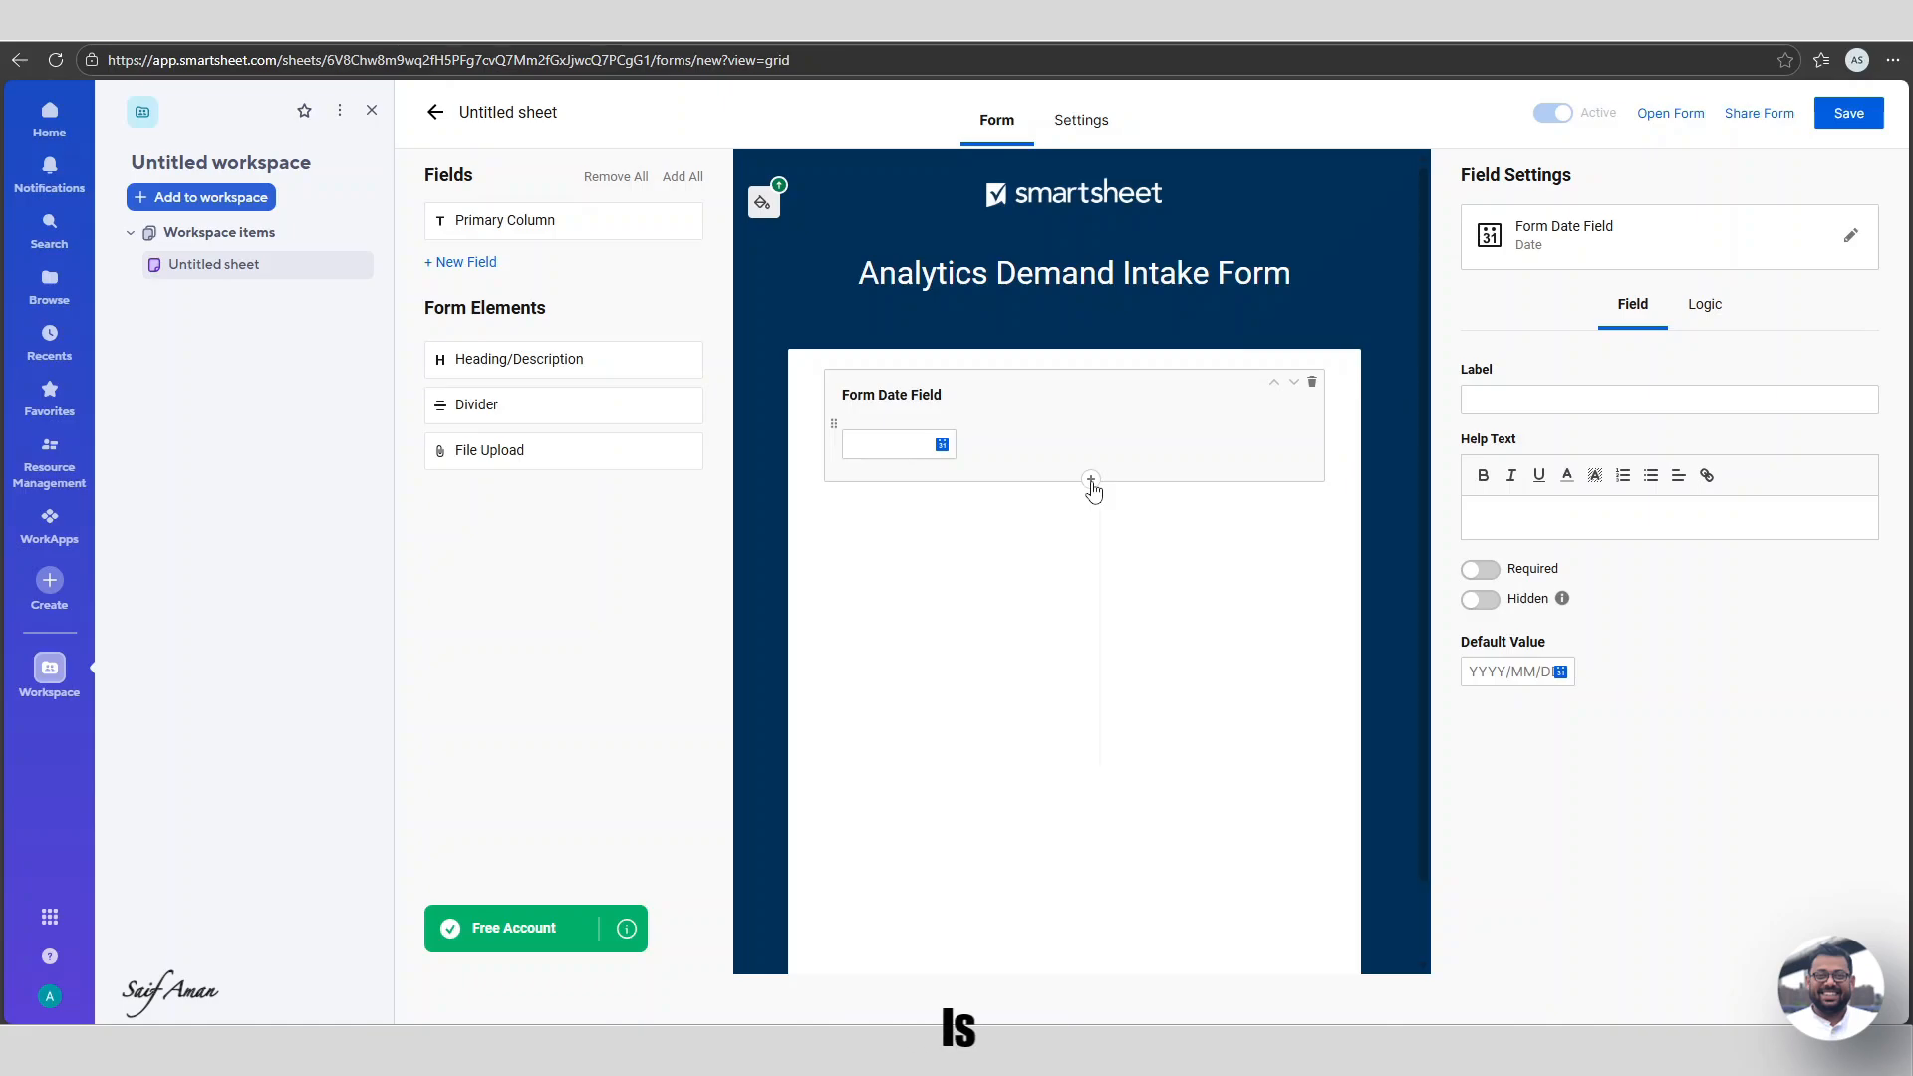
left_click(1091, 482)
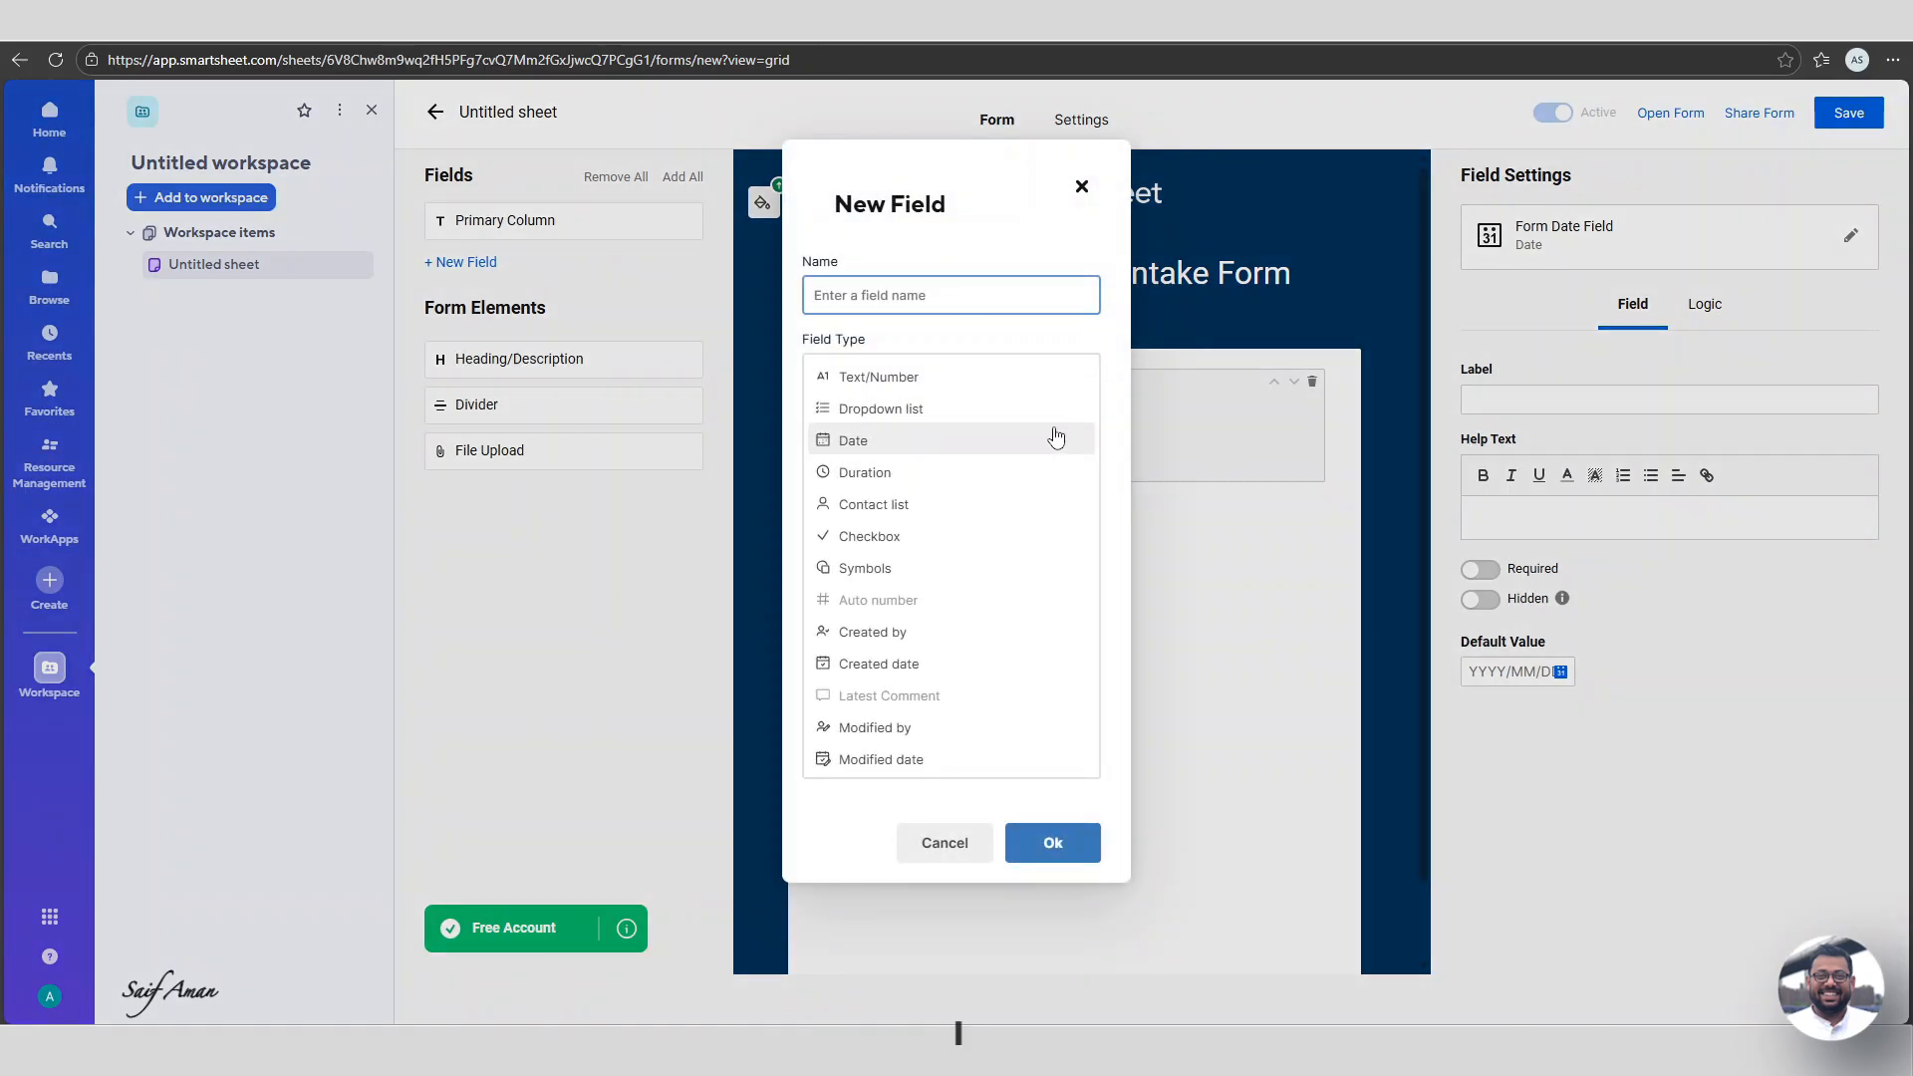
type("Requester Name")
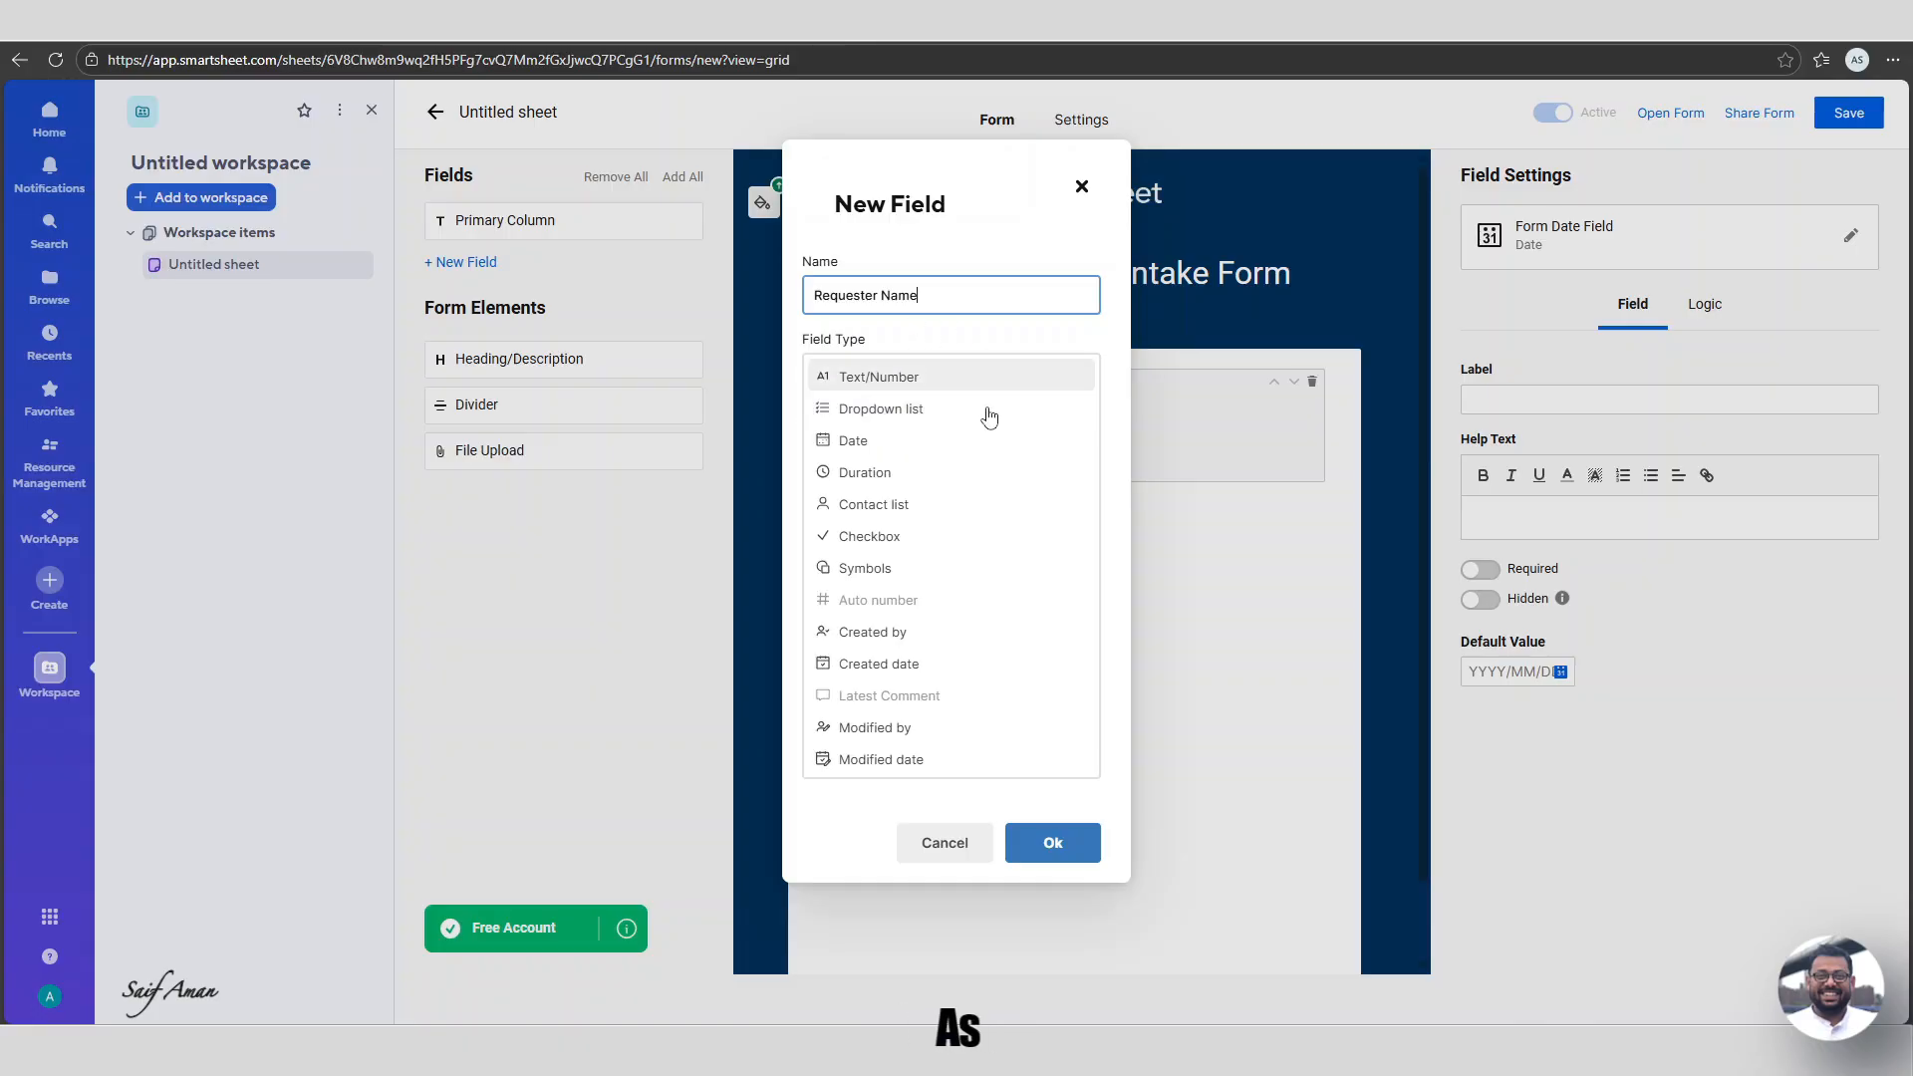
left_click(1054, 842)
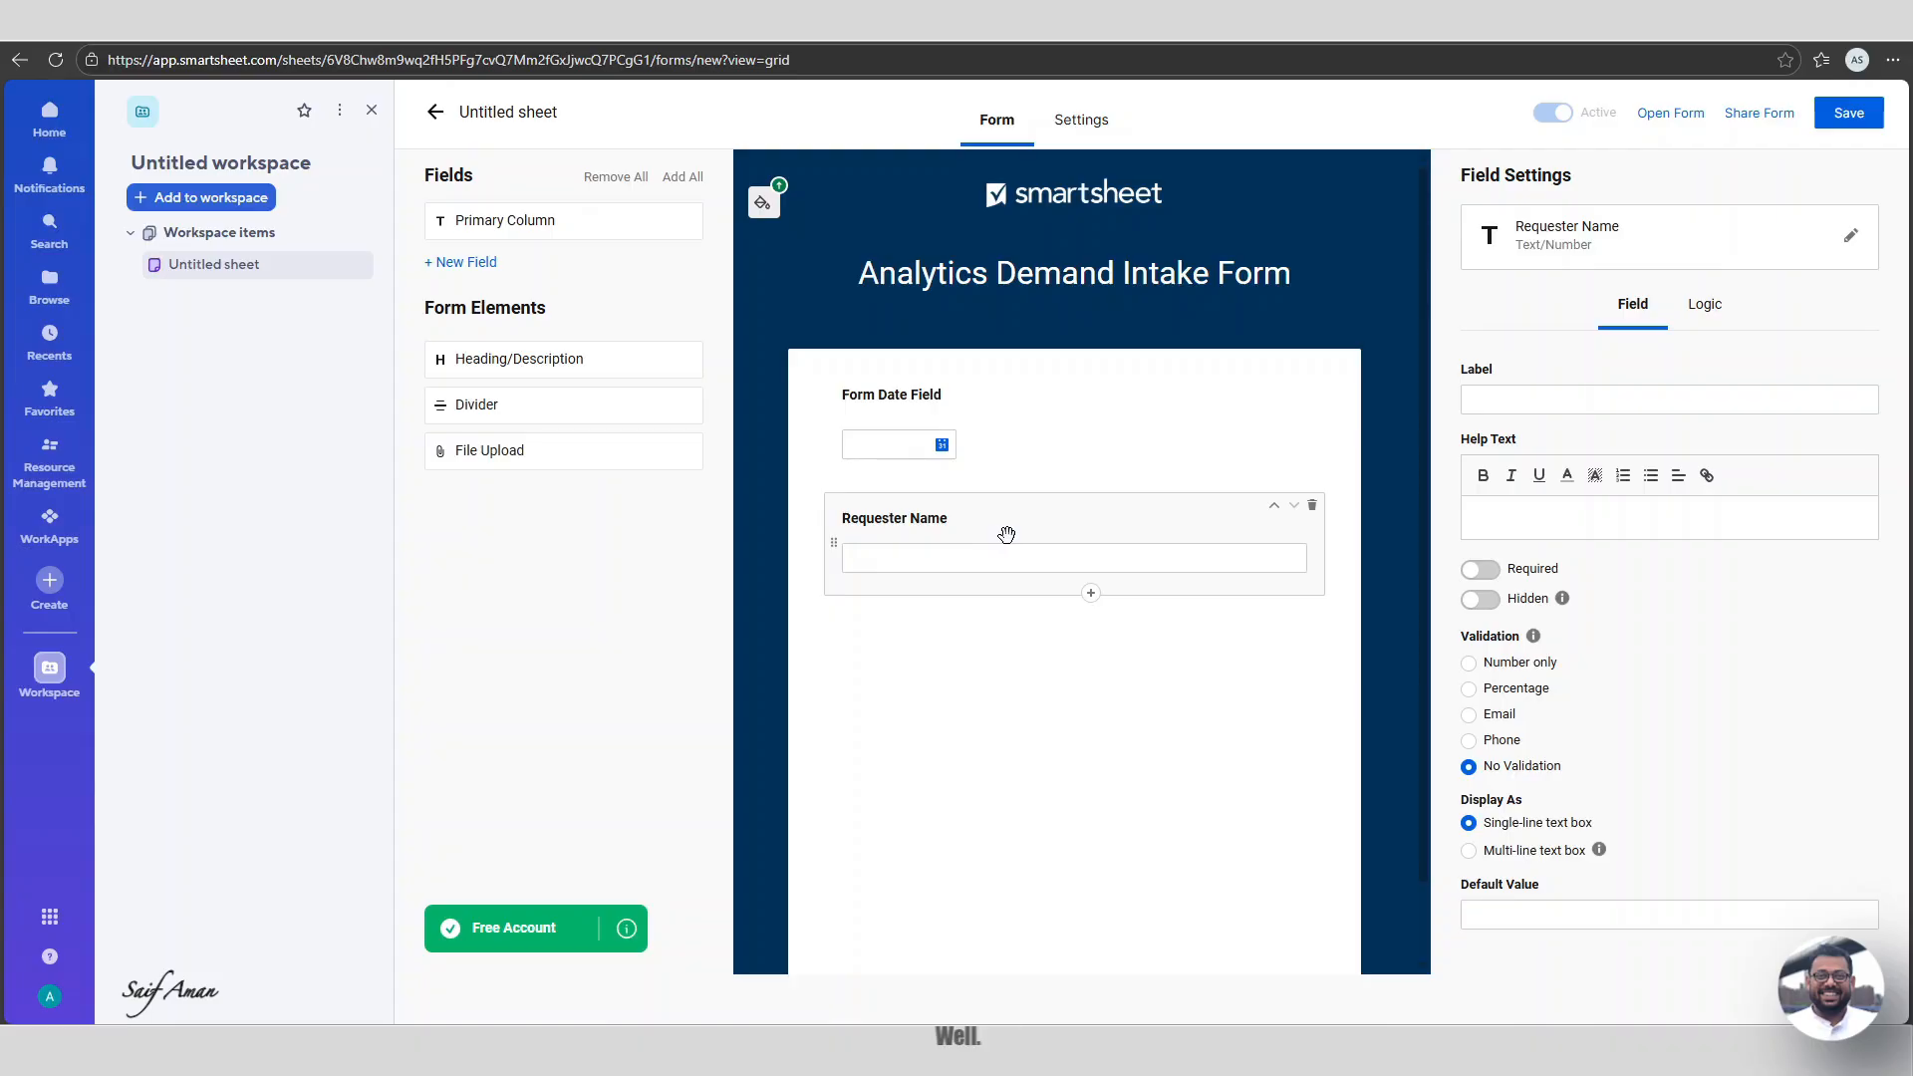
Add a Requester Email Text/Number field below Requester Name.
left_click(1090, 592)
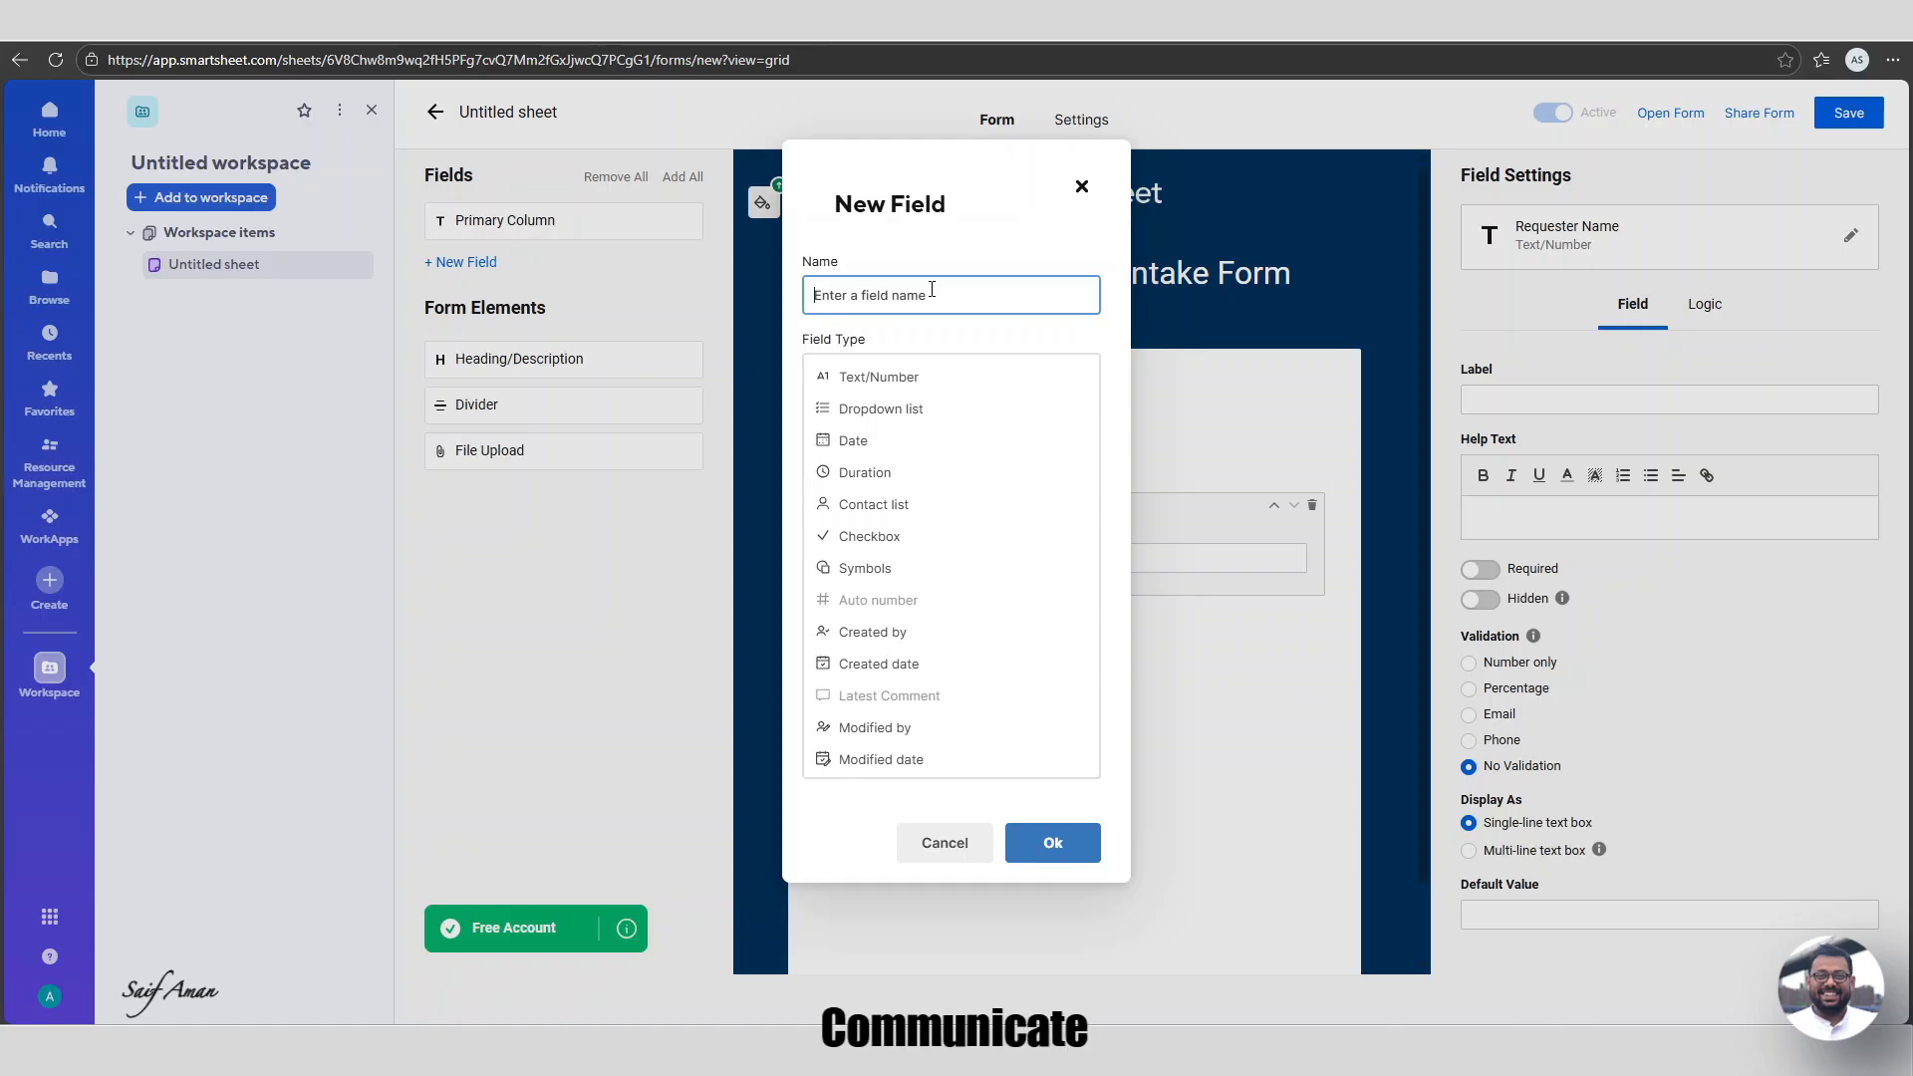
type("Reques")
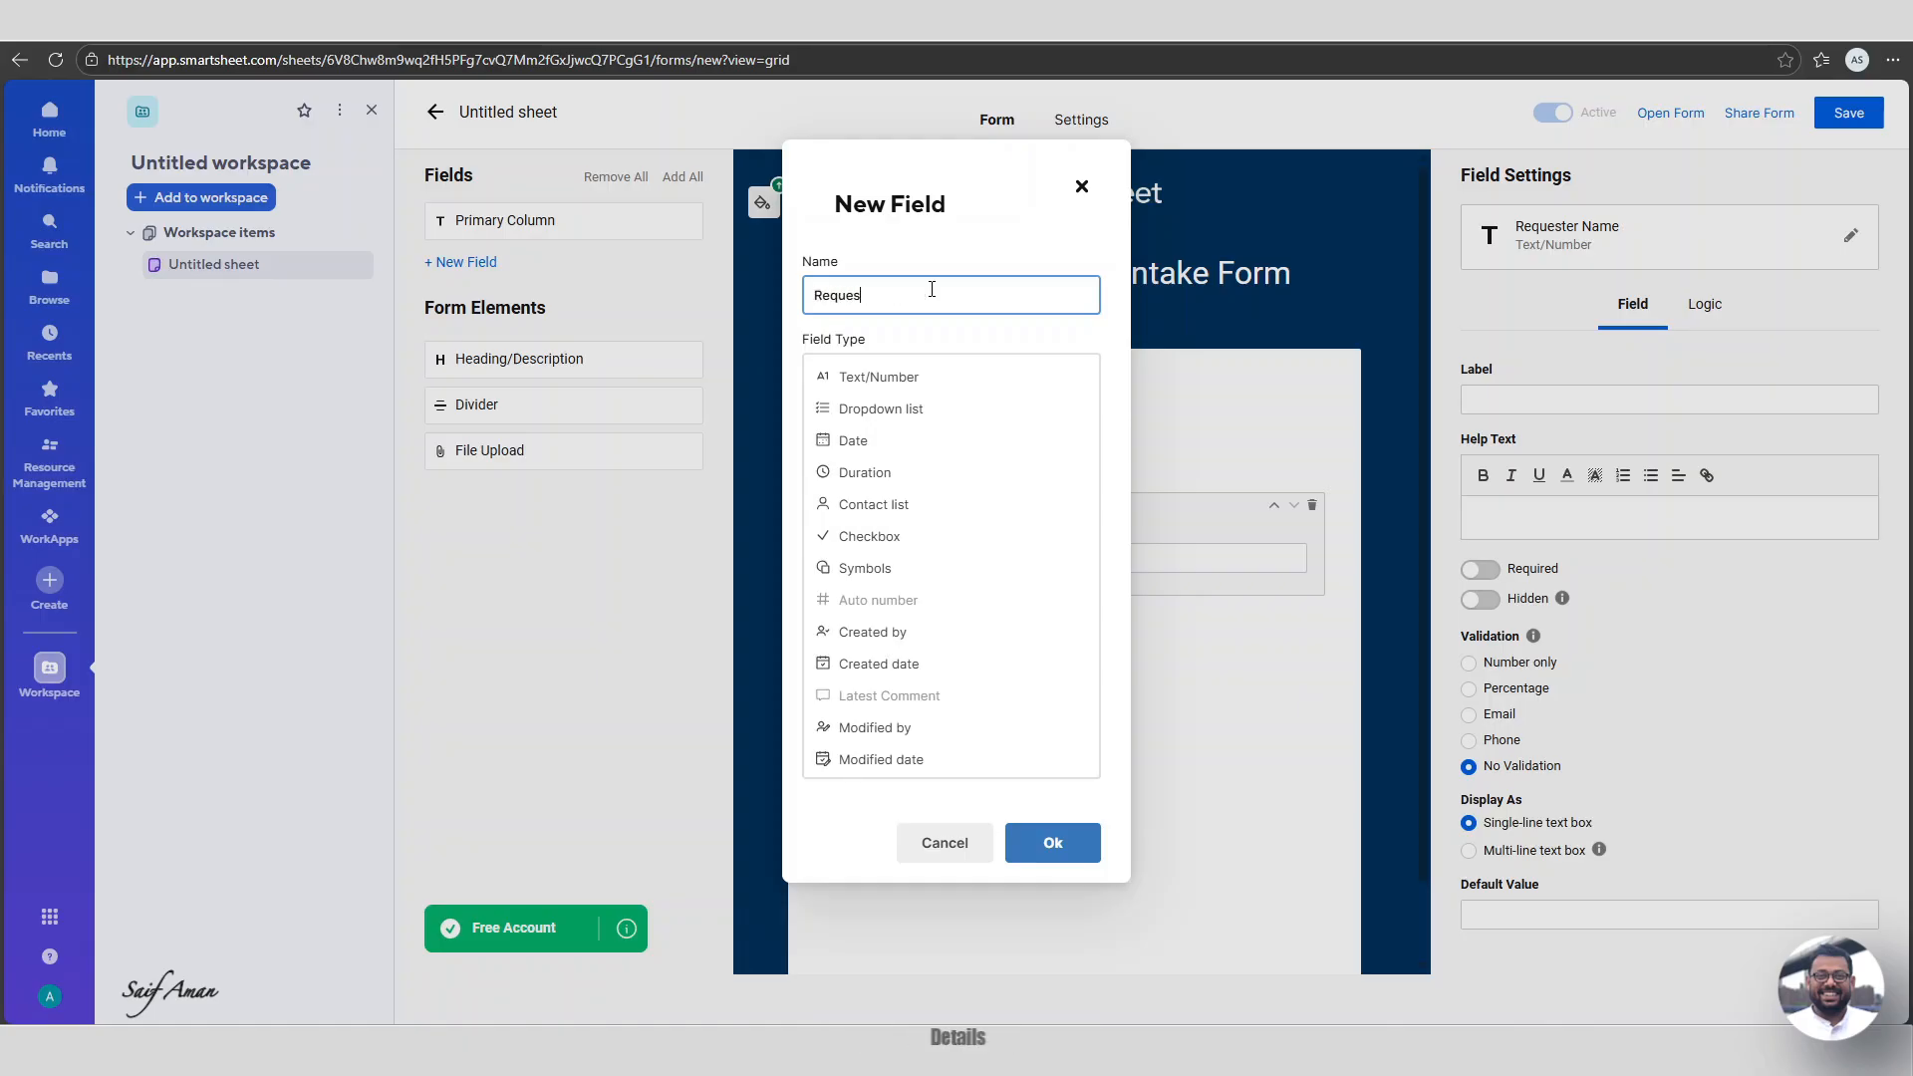
type("ter")
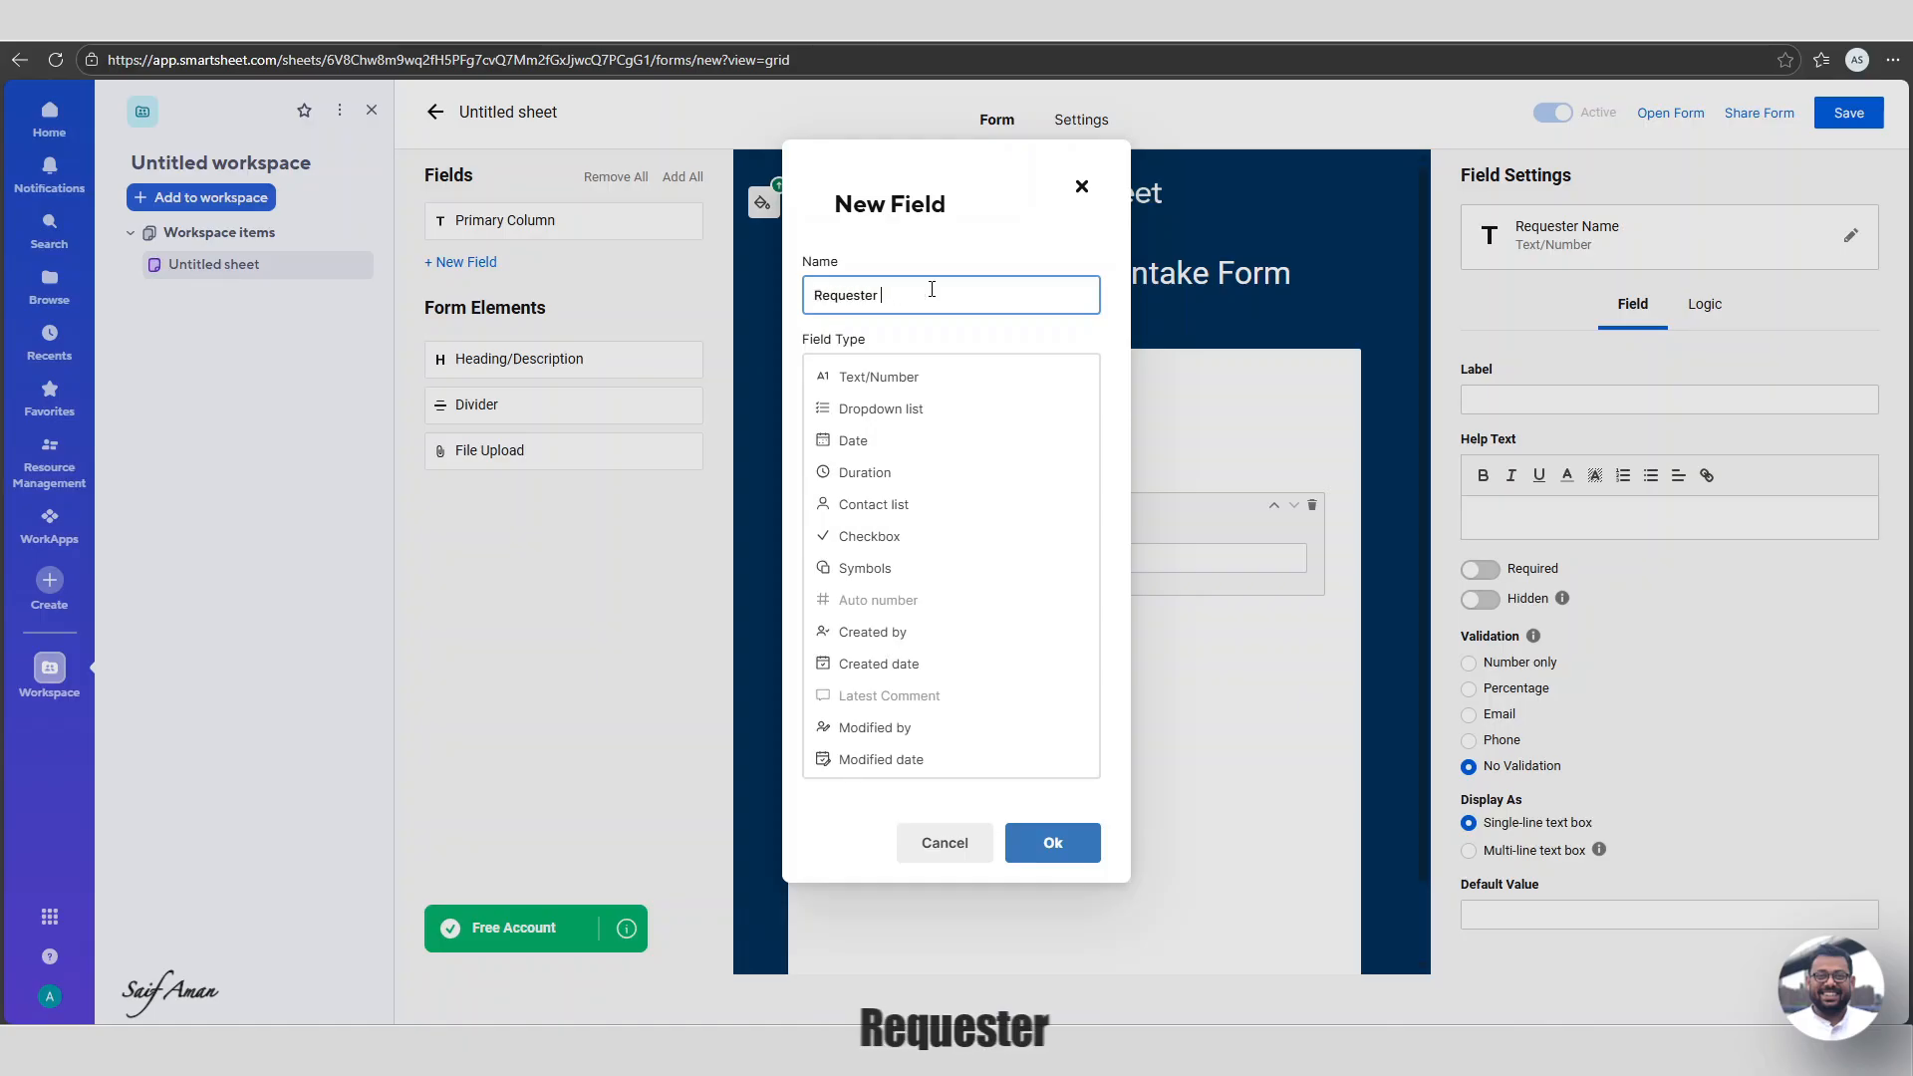
type(" Email")
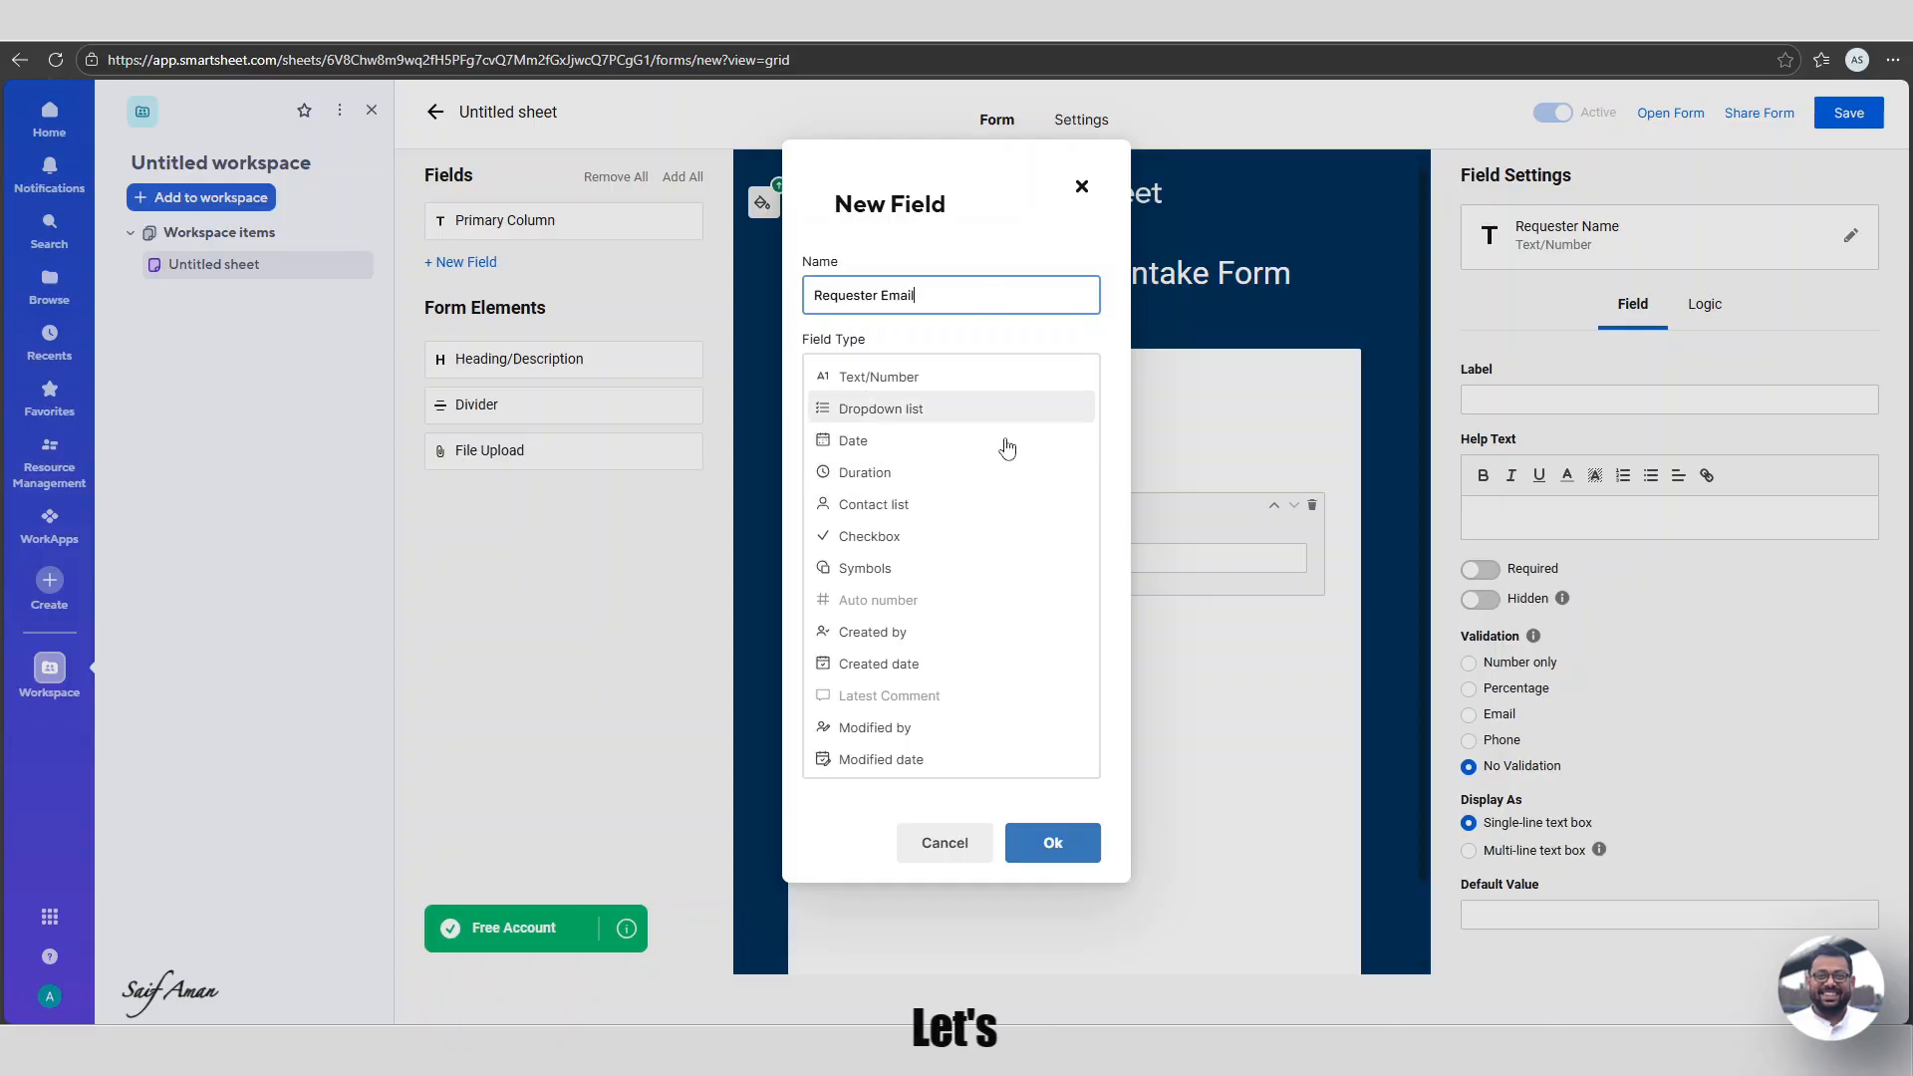
left_click(1067, 849)
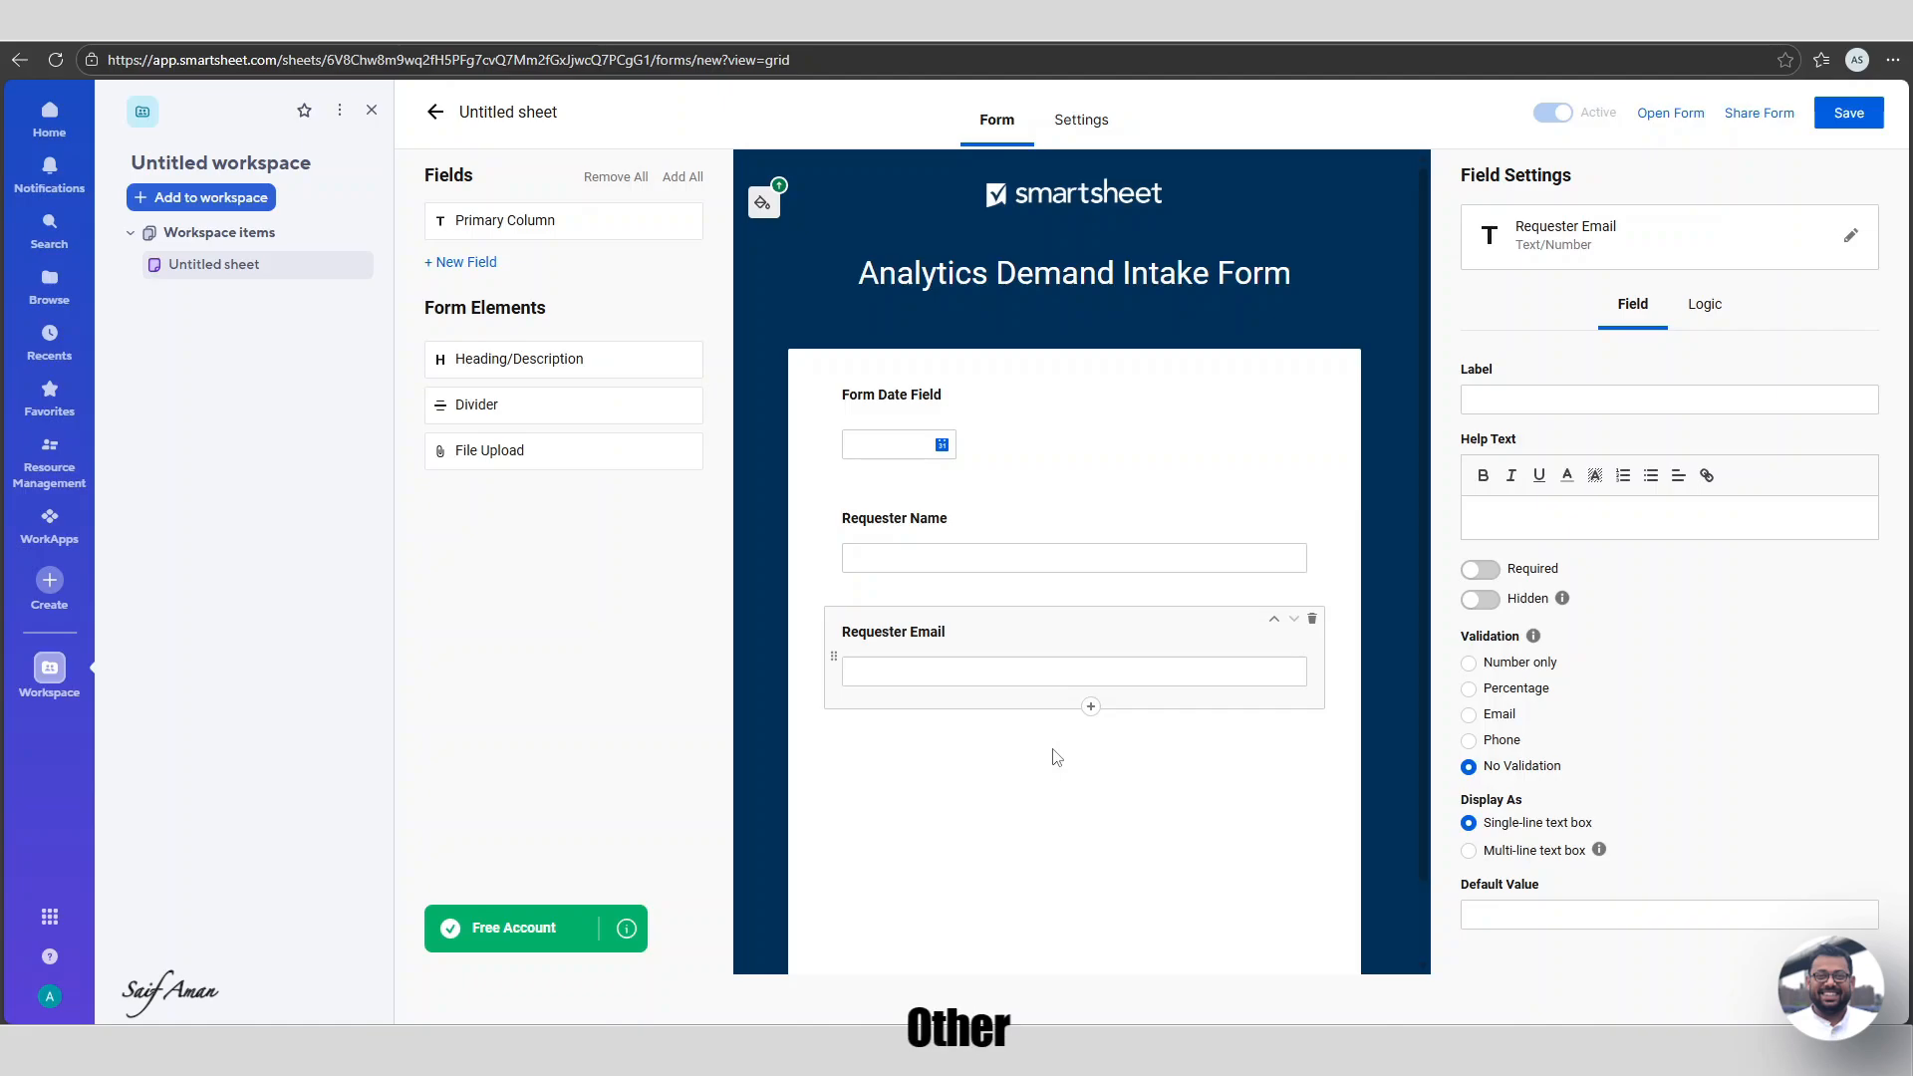
Create a new Dropdown list field named 'Department Name' below Requester Email.
left_click(1090, 706)
type("Department Name")
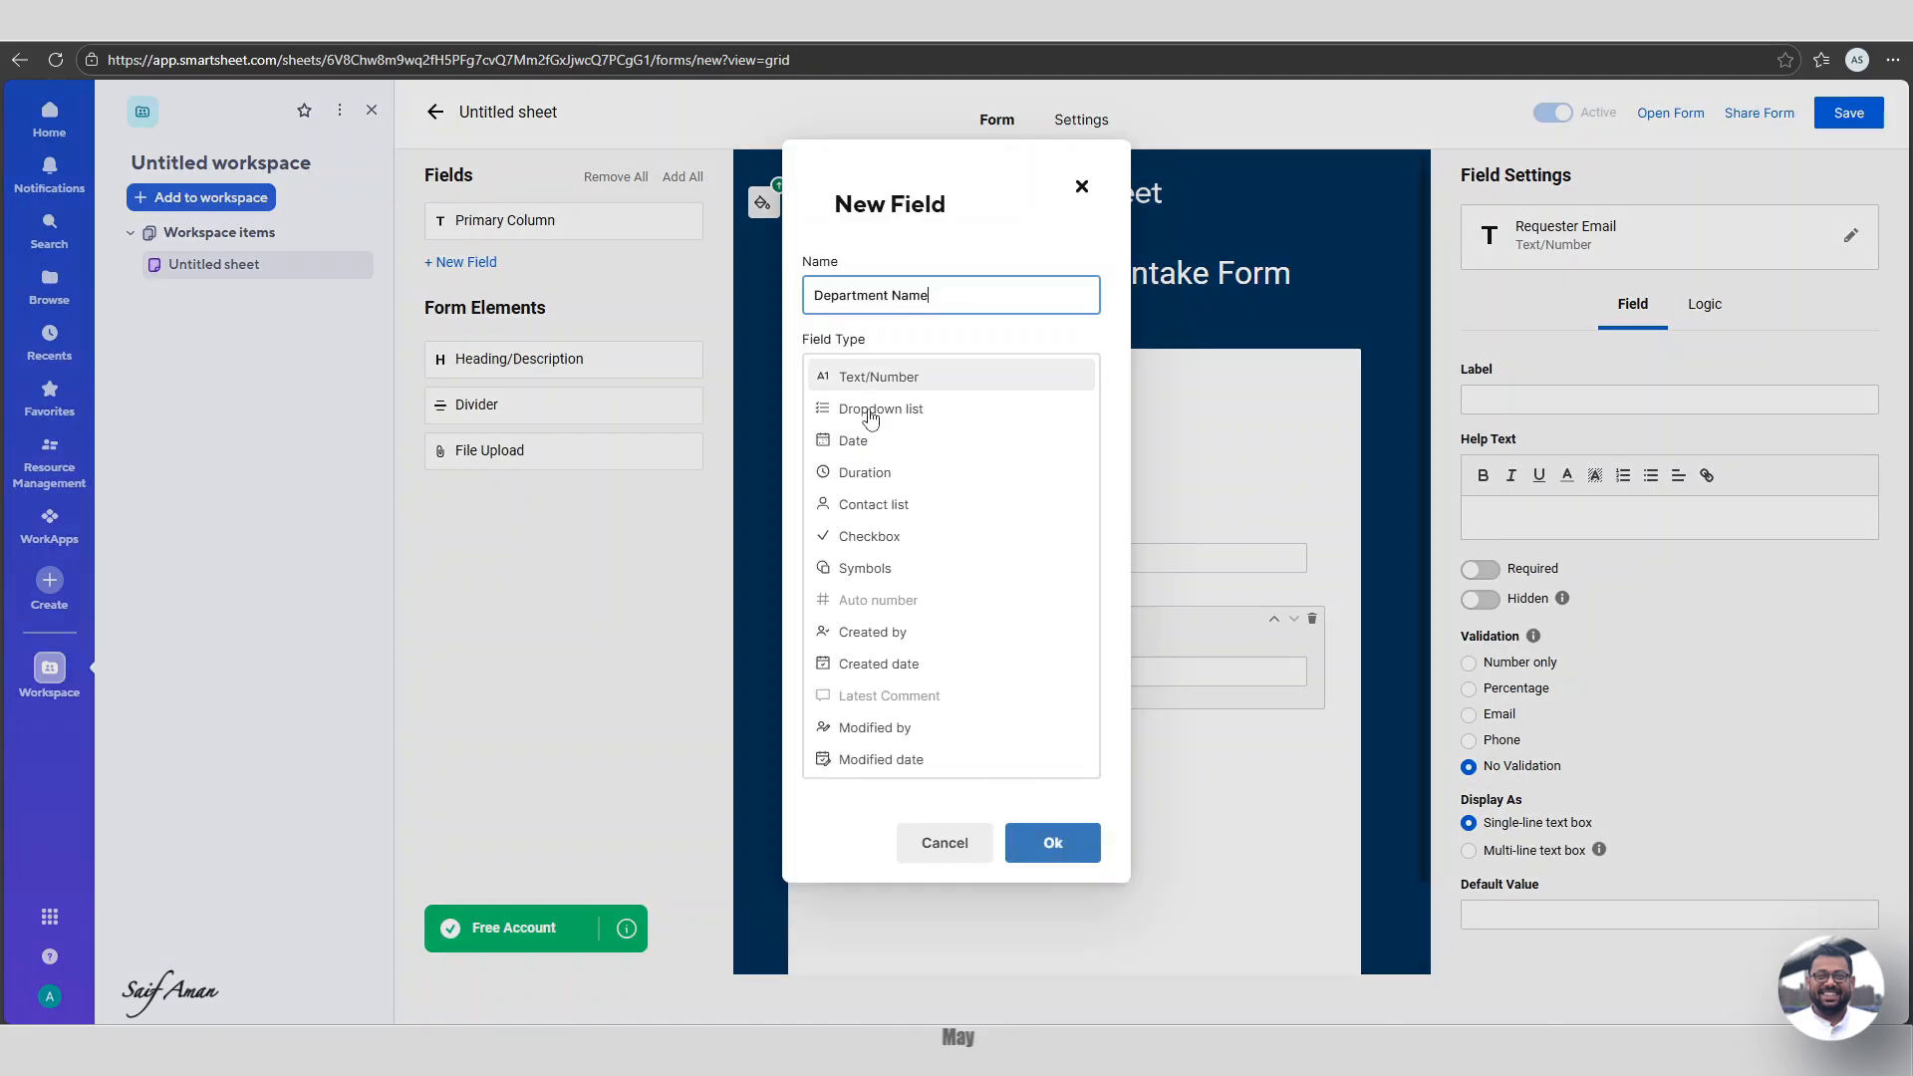
left_click(918, 409)
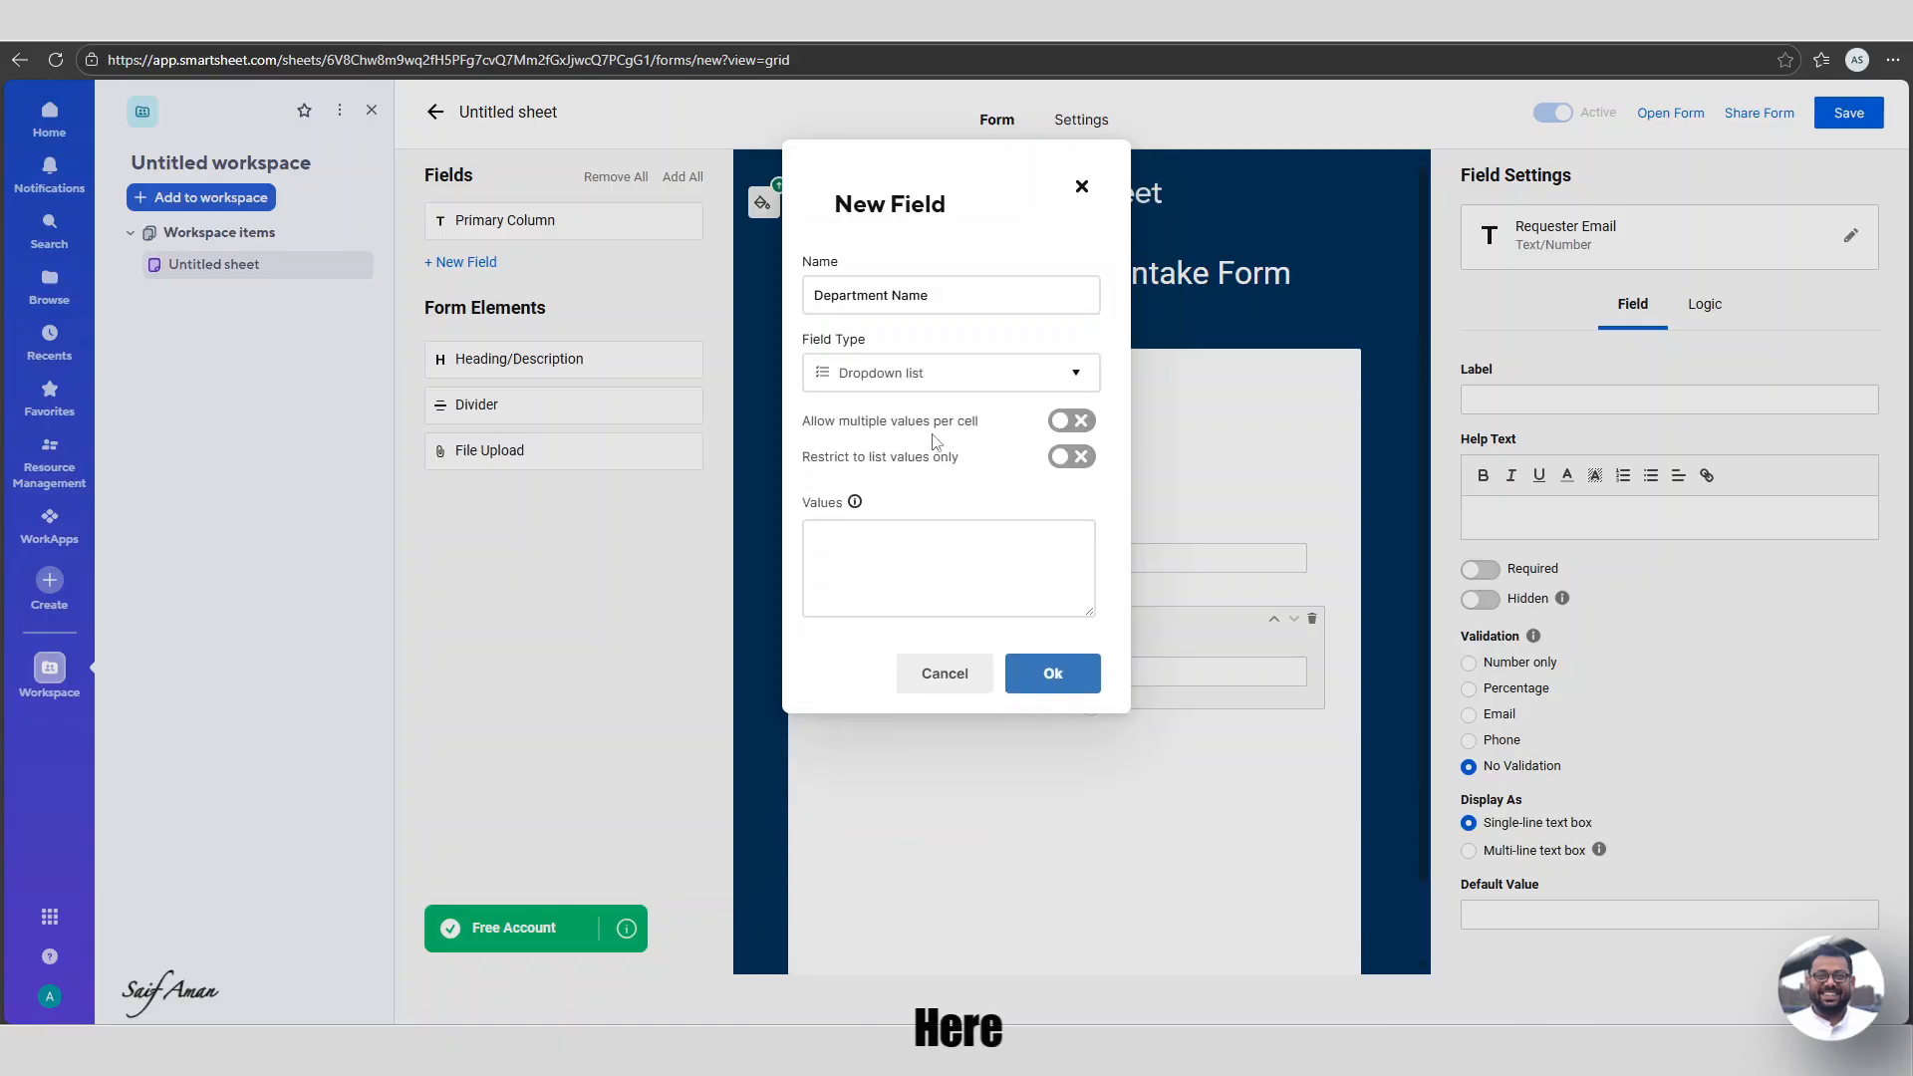
left_click(1076, 458)
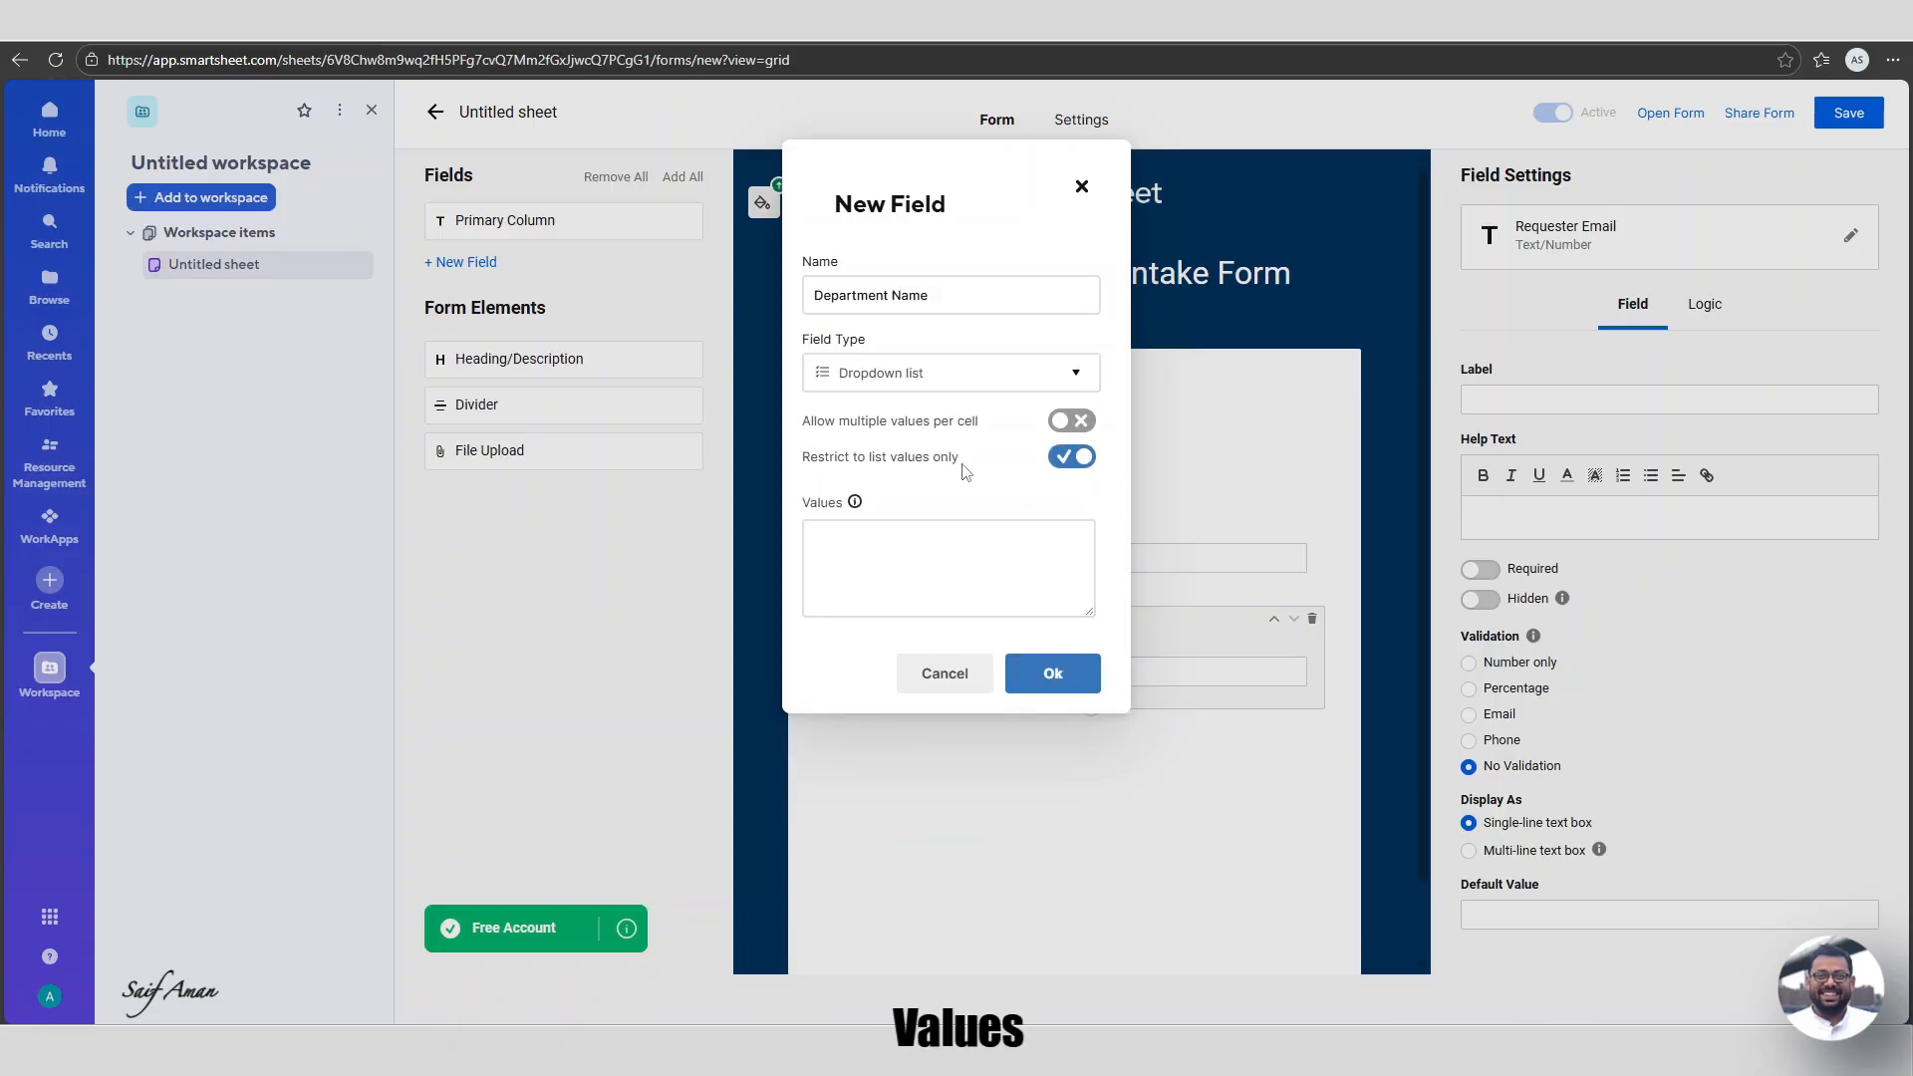
left_click(1074, 457)
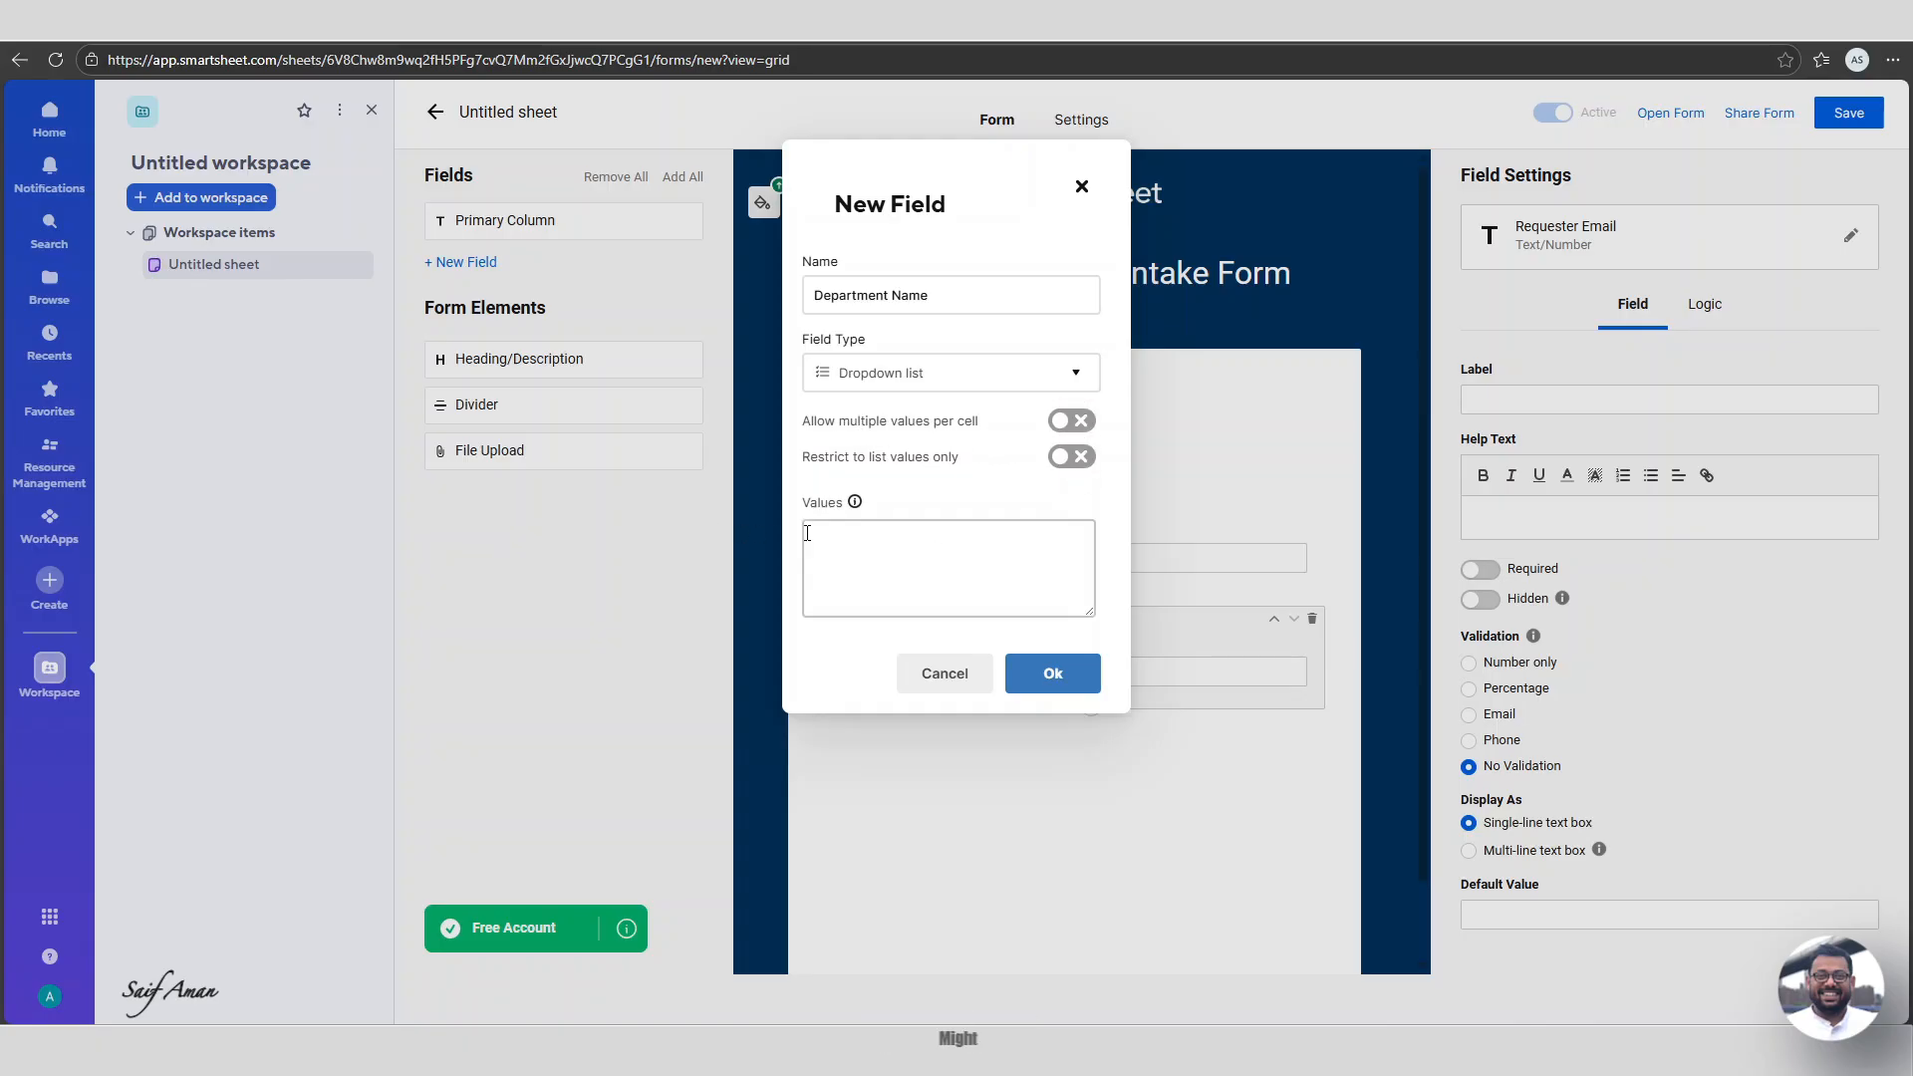
Give Department Name the values Finance, Procurement, Ops Team 1 and Ops Team 2 and add it.
left_click(860, 547)
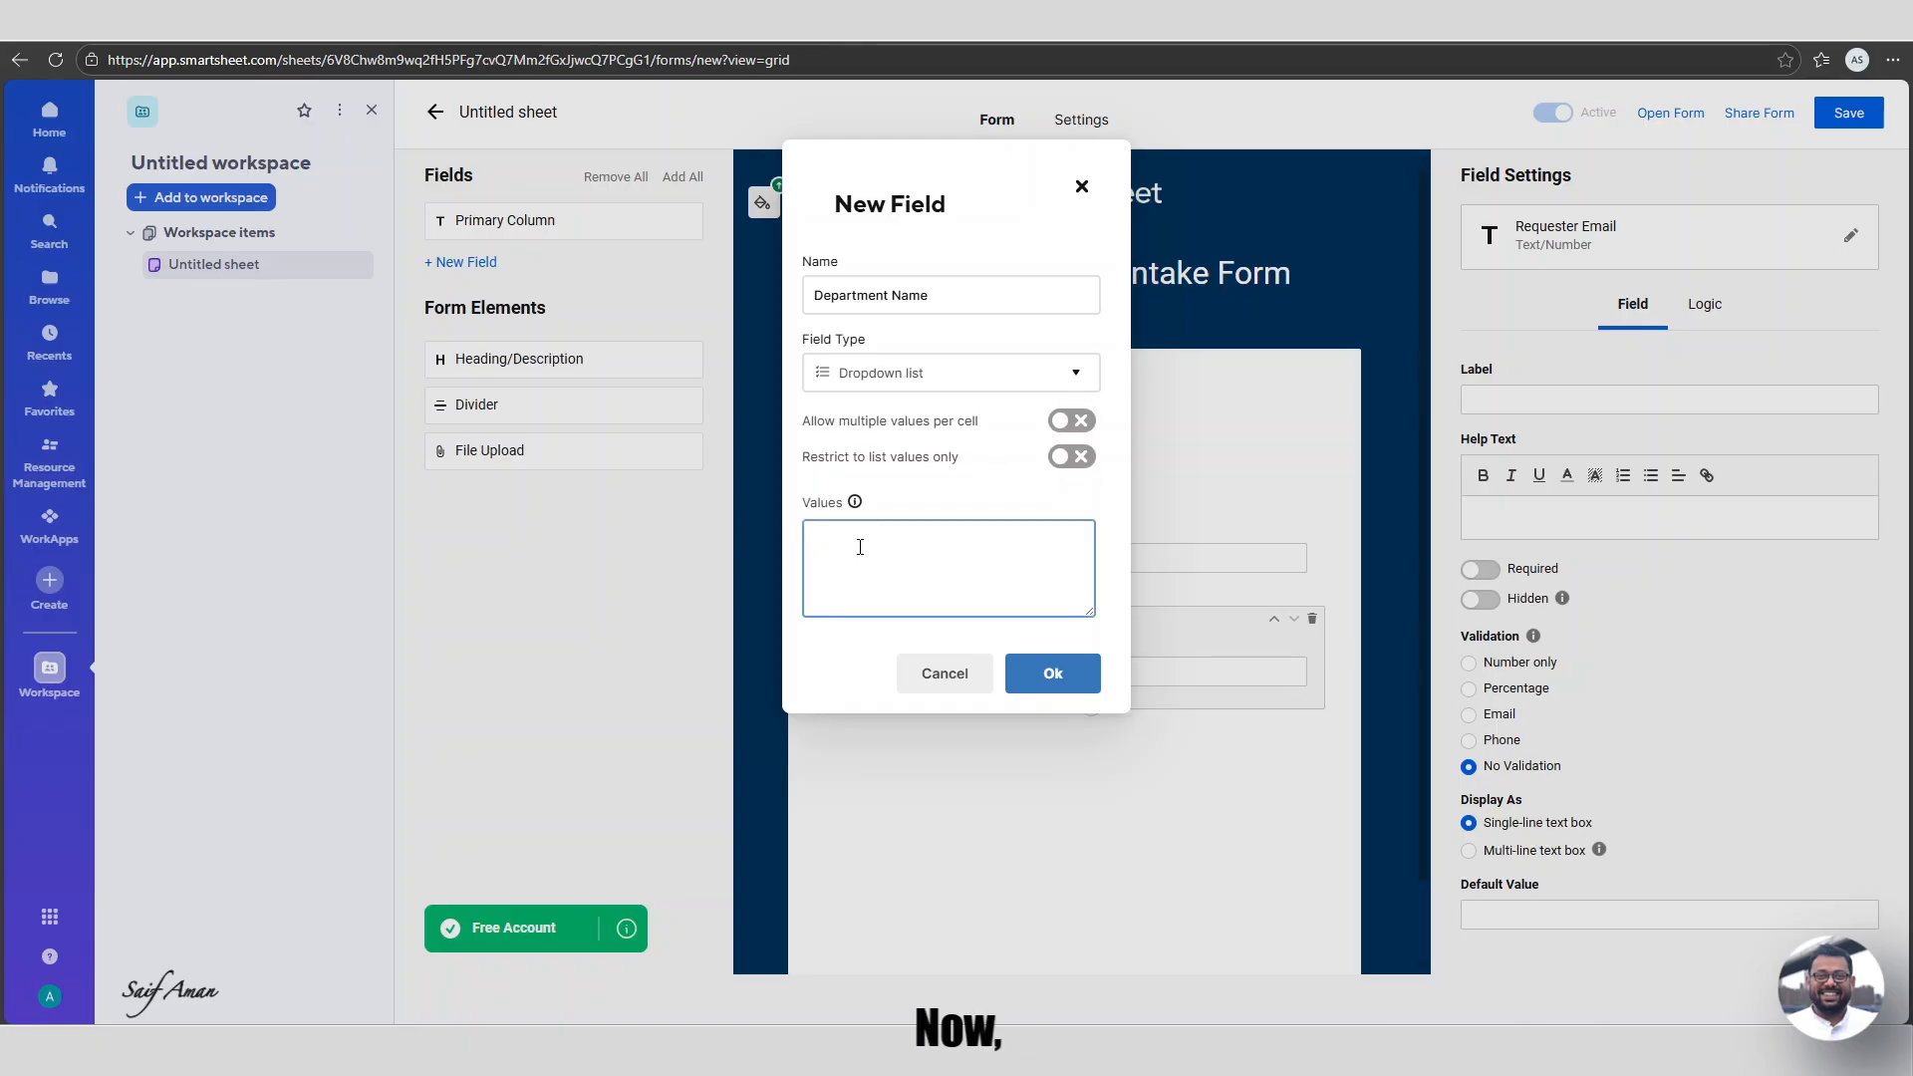
type("Finance")
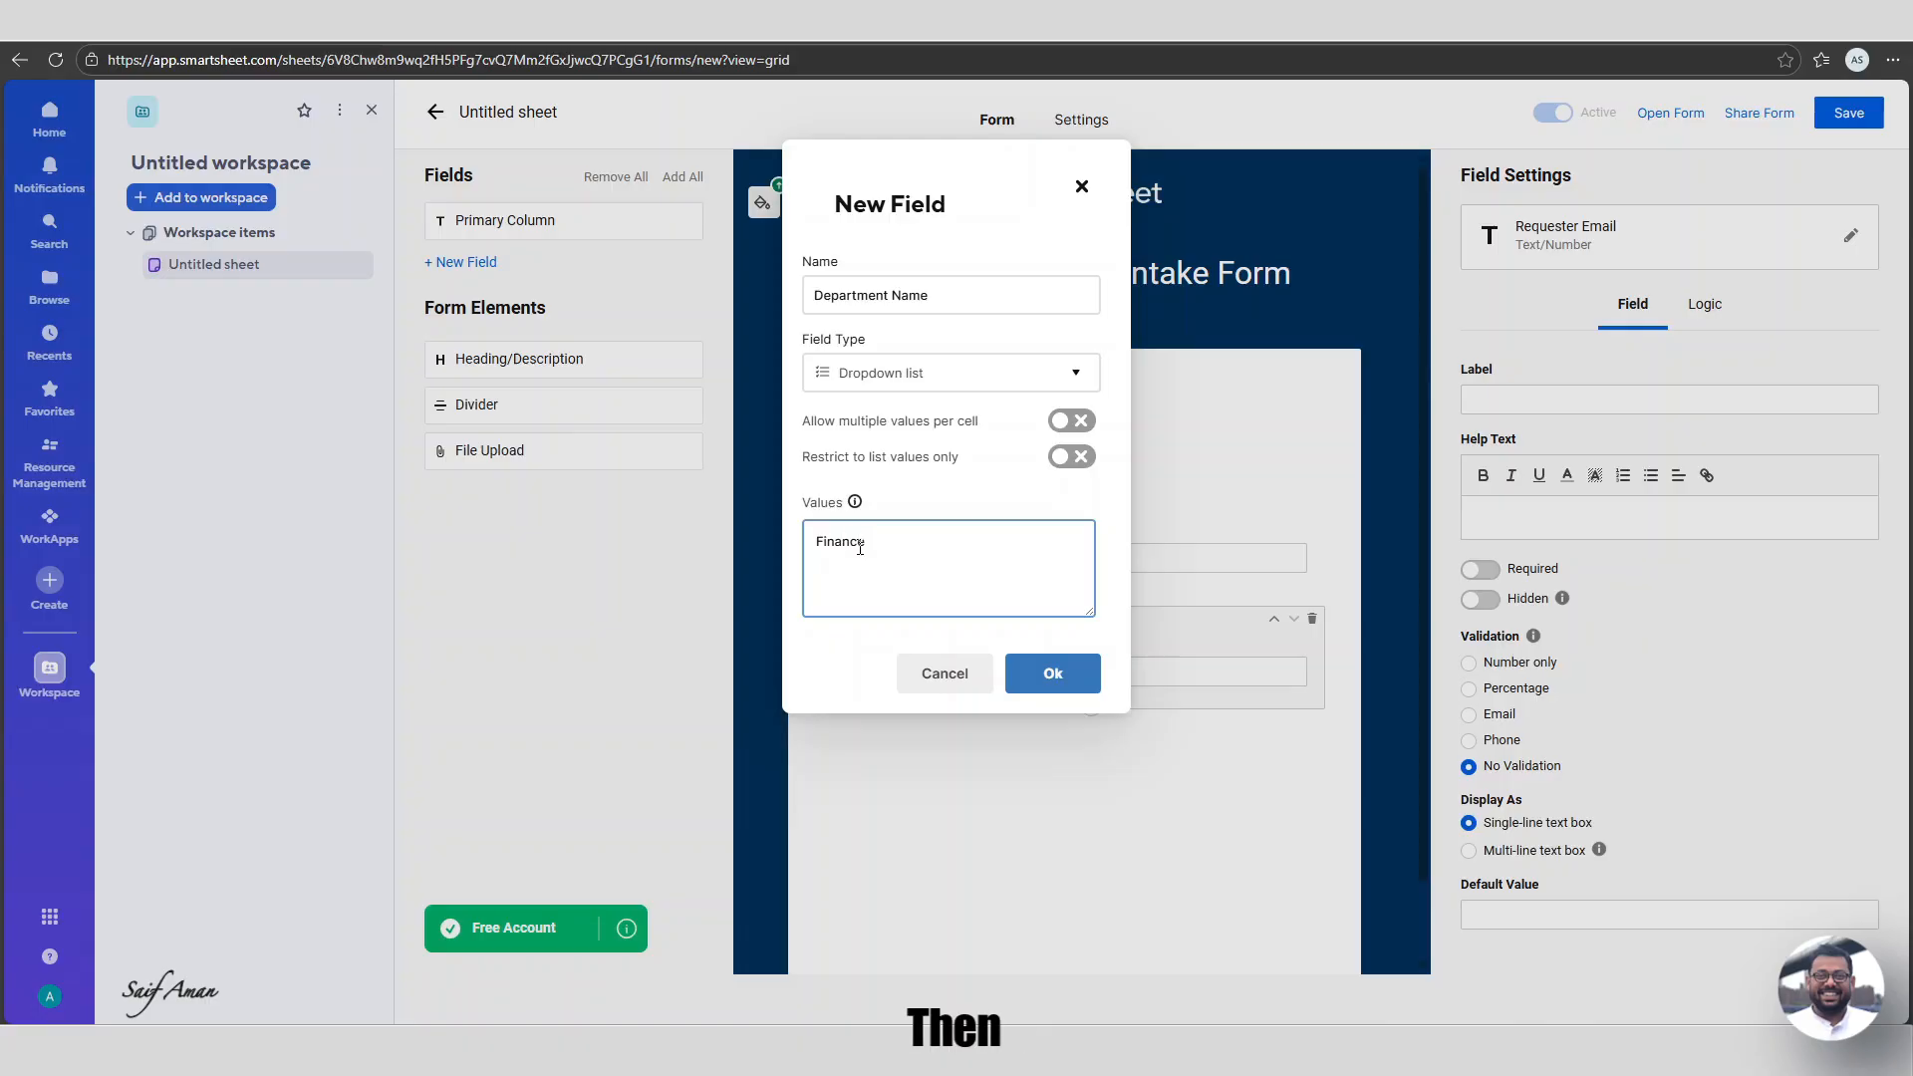
key("Return")
type("Procurement")
key("Return")
type("Ops Team 1 ")
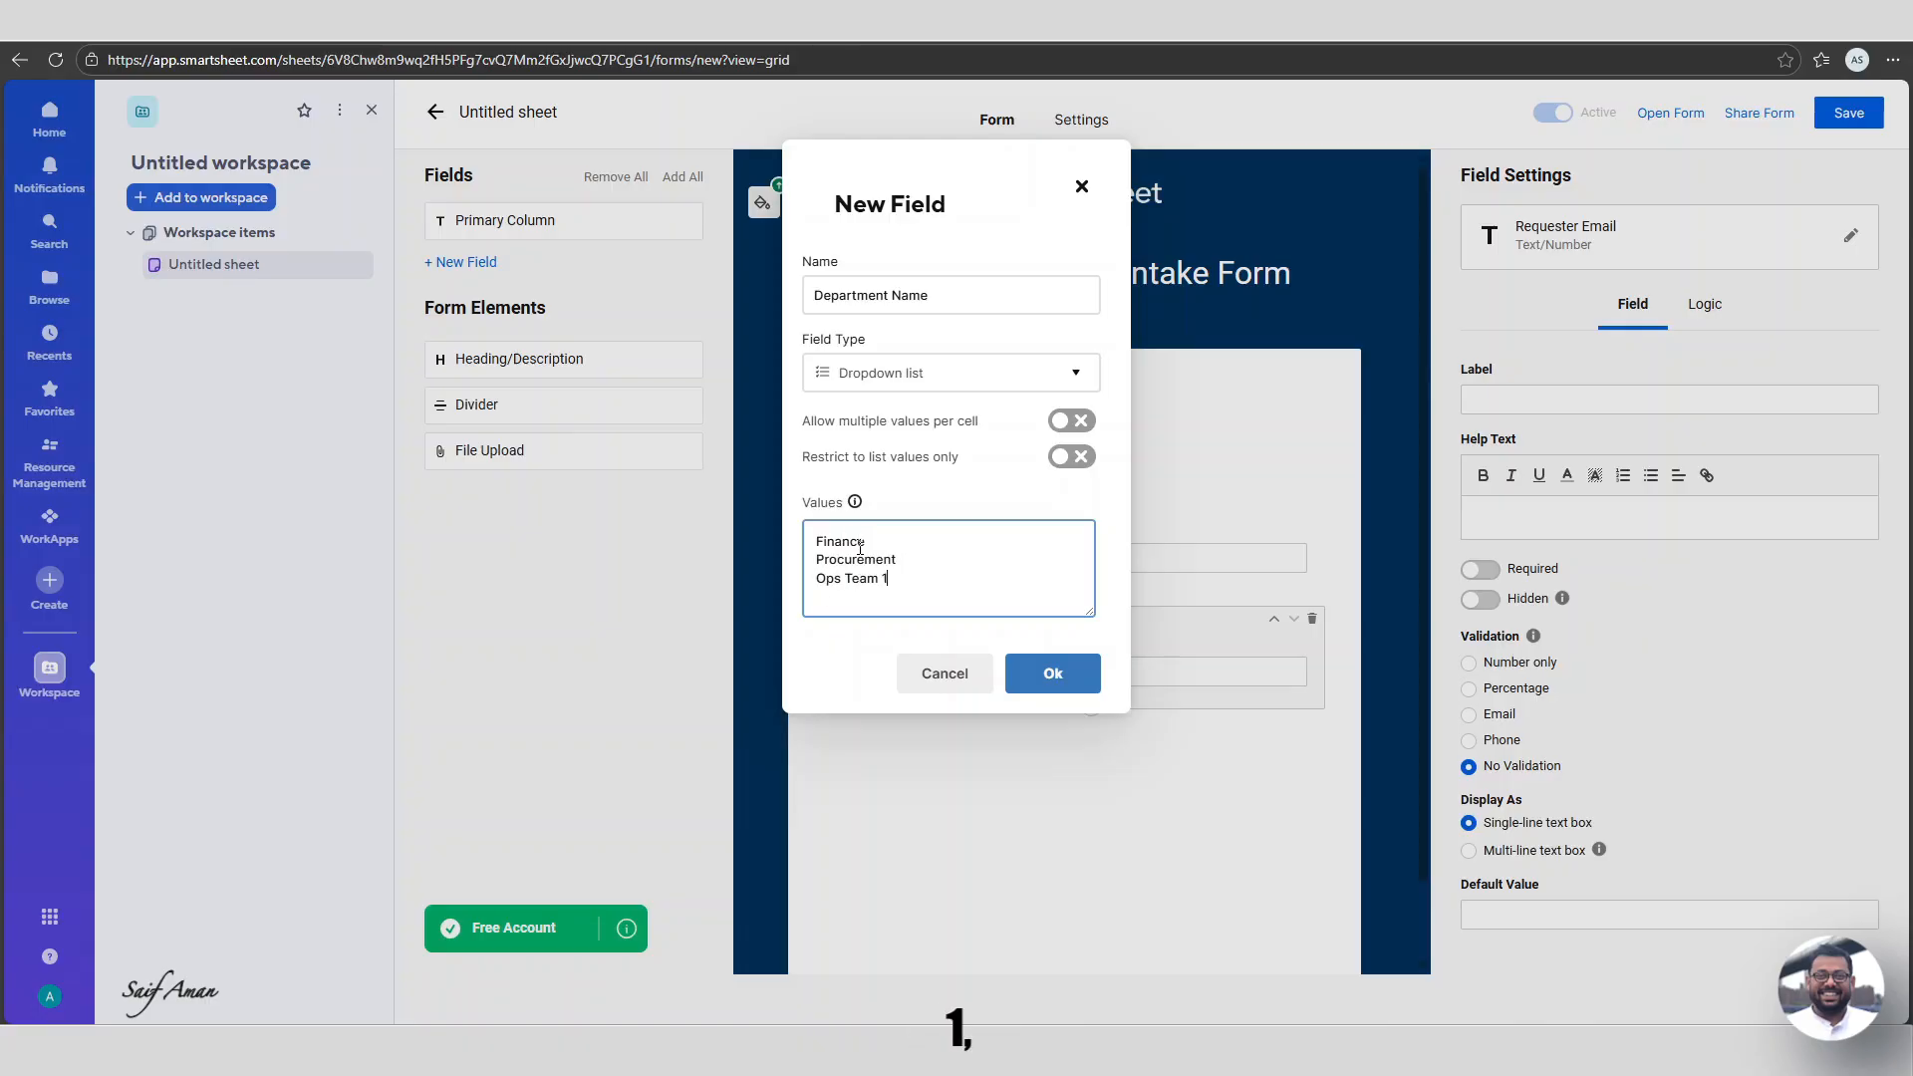
type("Ops Team 2")
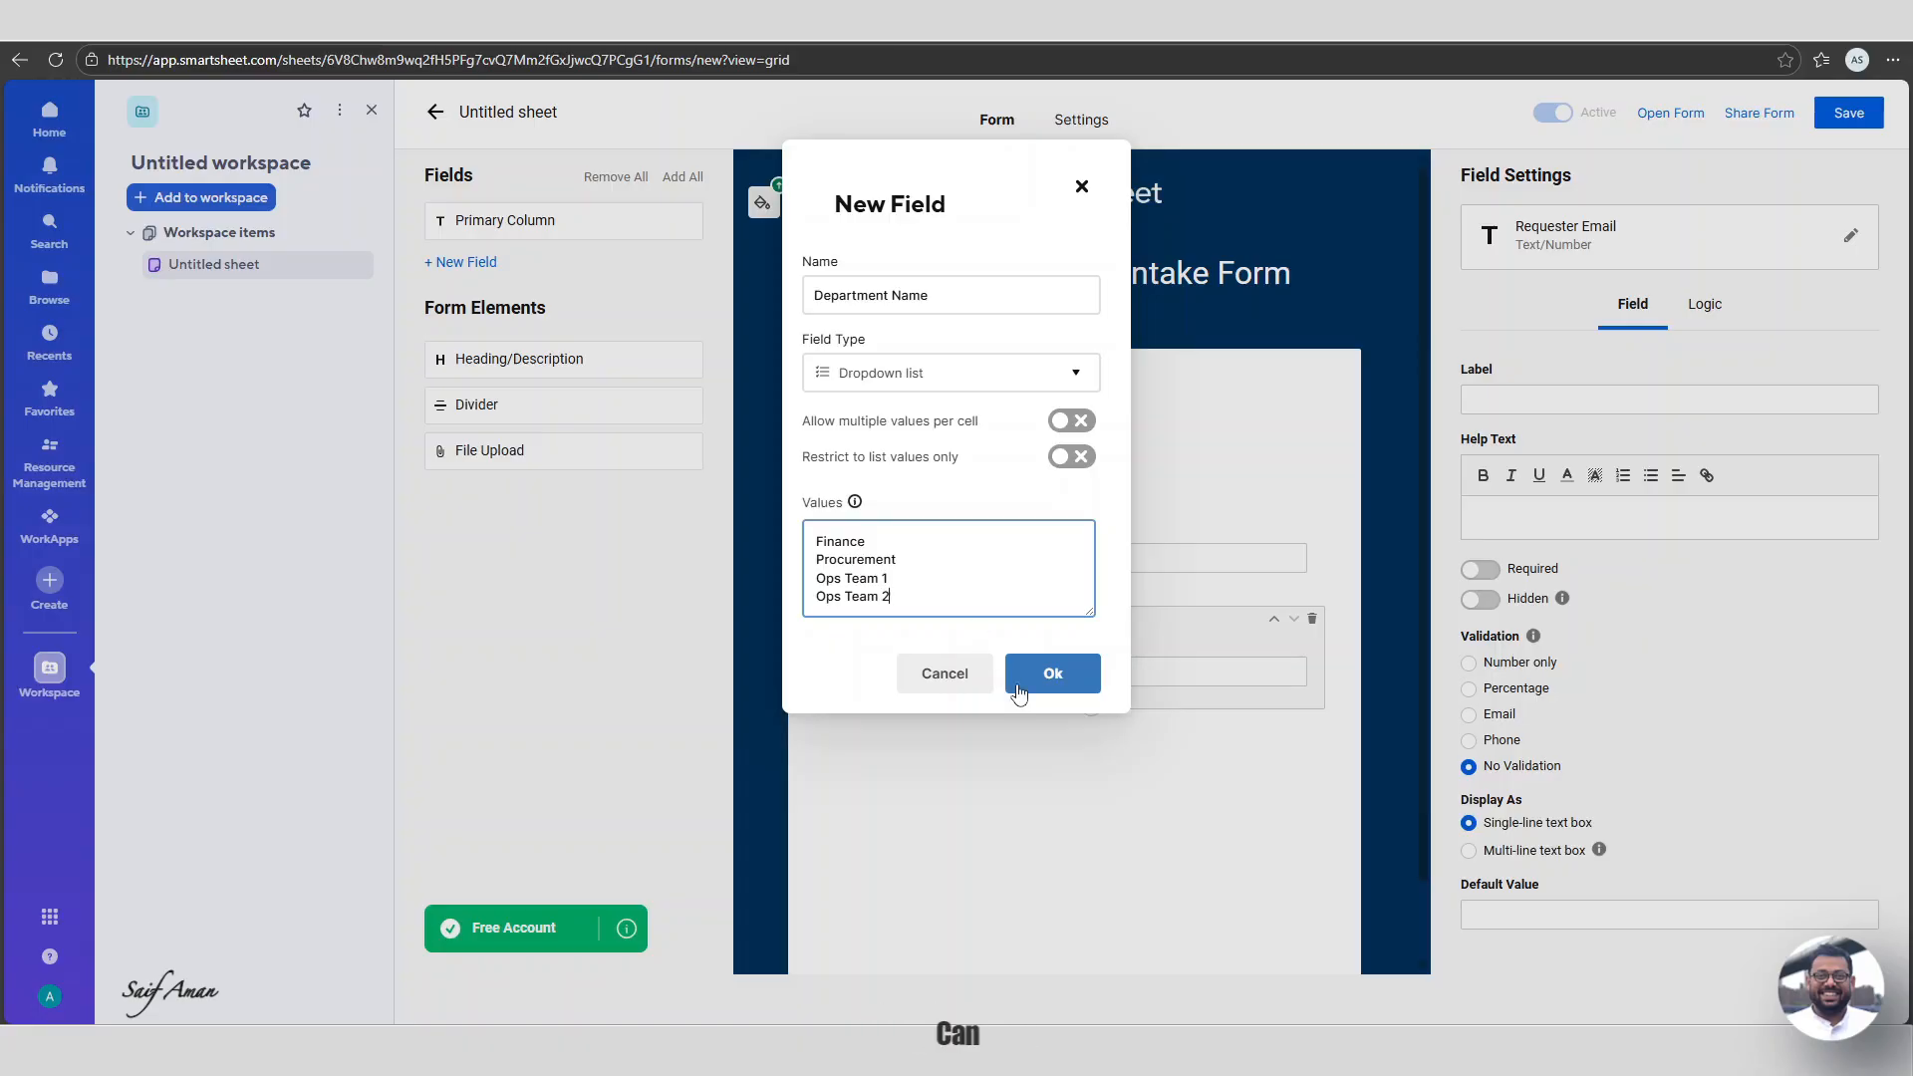
left_click(1076, 691)
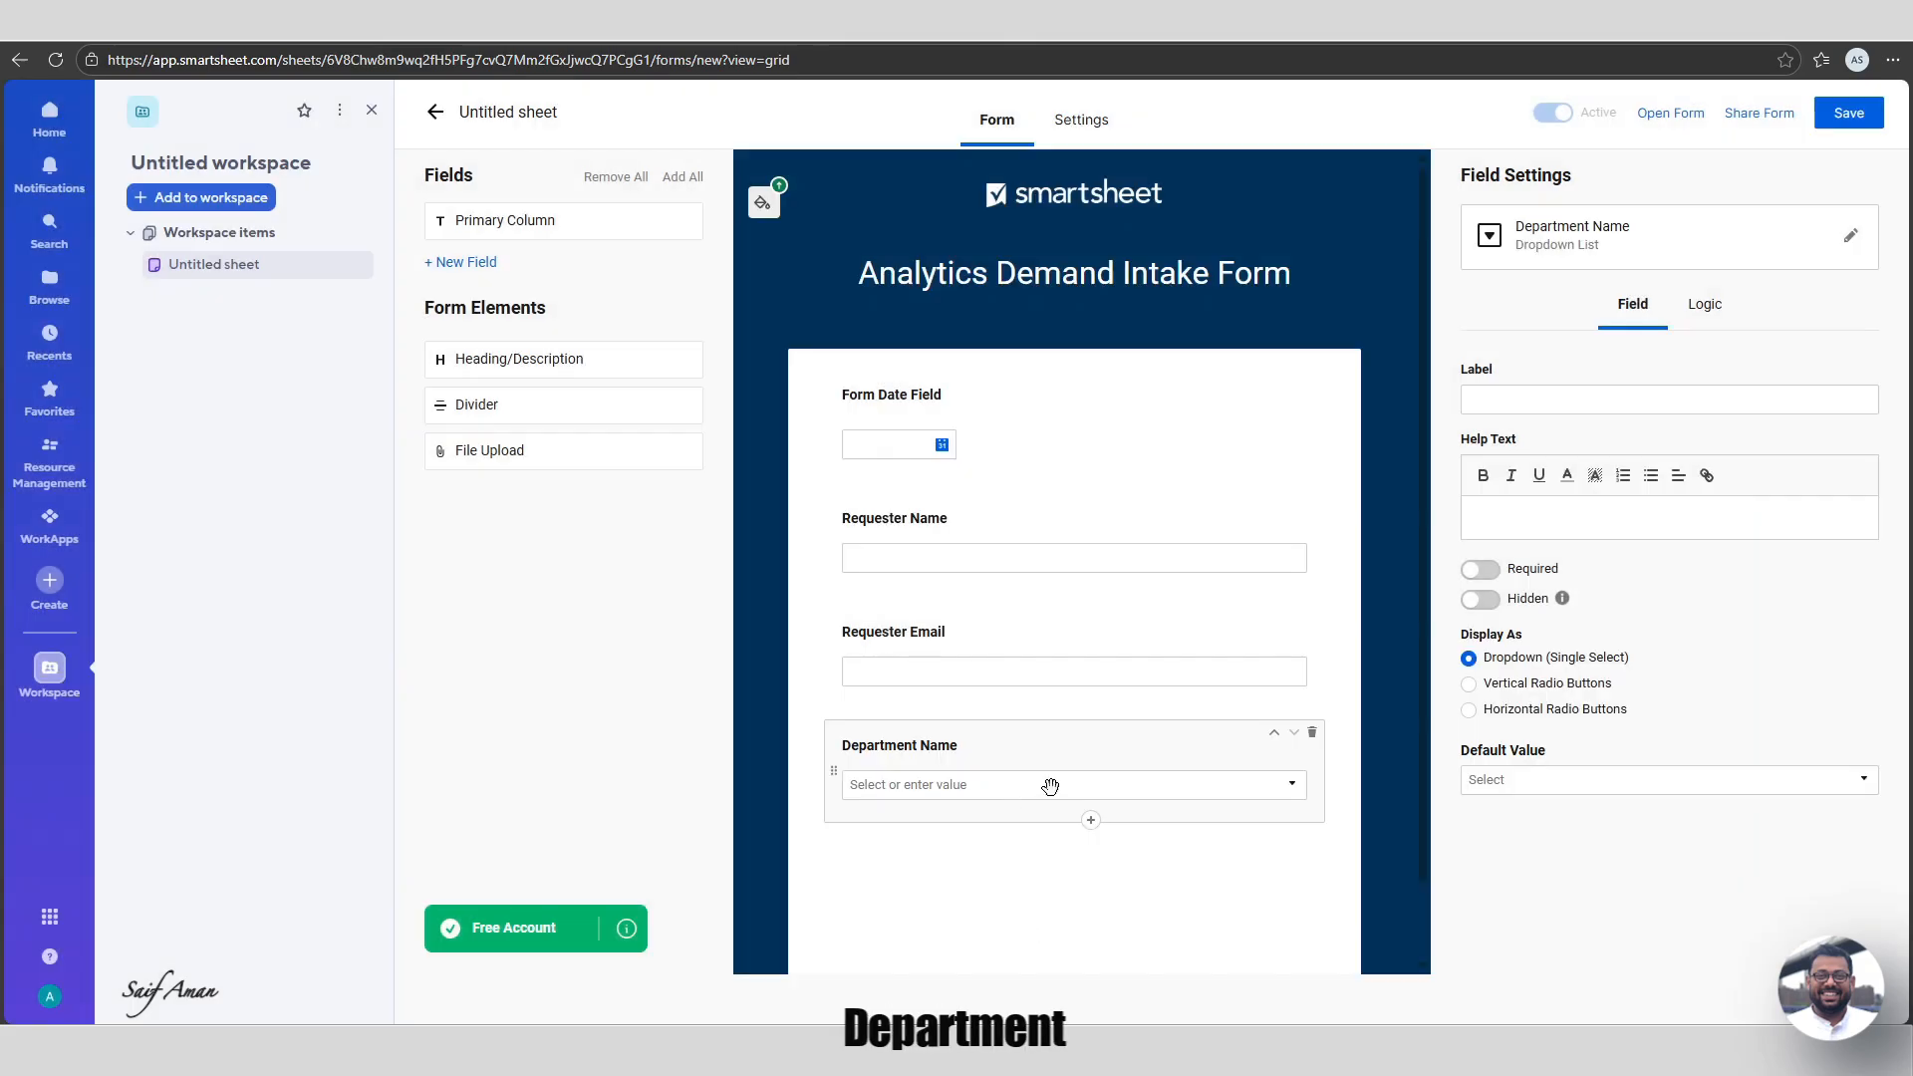
scroll(1051, 787, "down", 1)
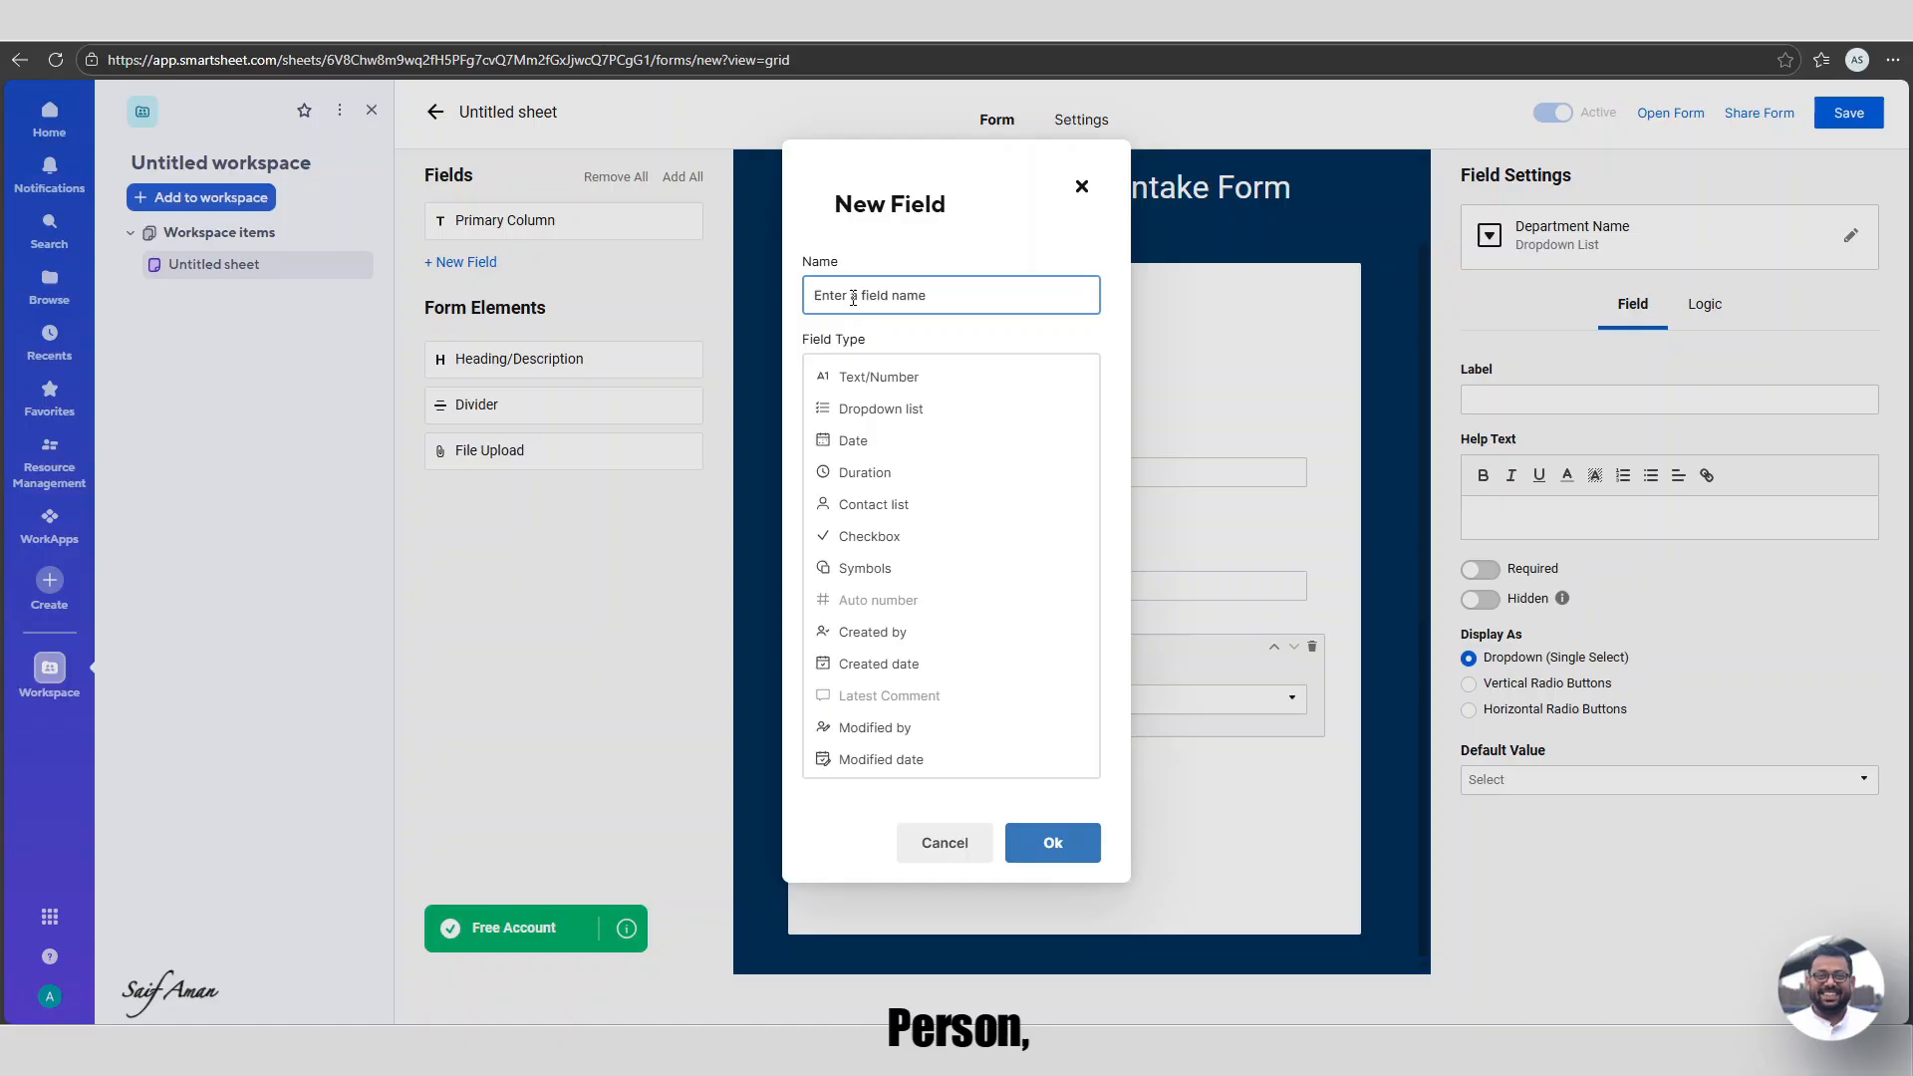
Add a Text/Number field named 'Title' below Department Name.
type("T")
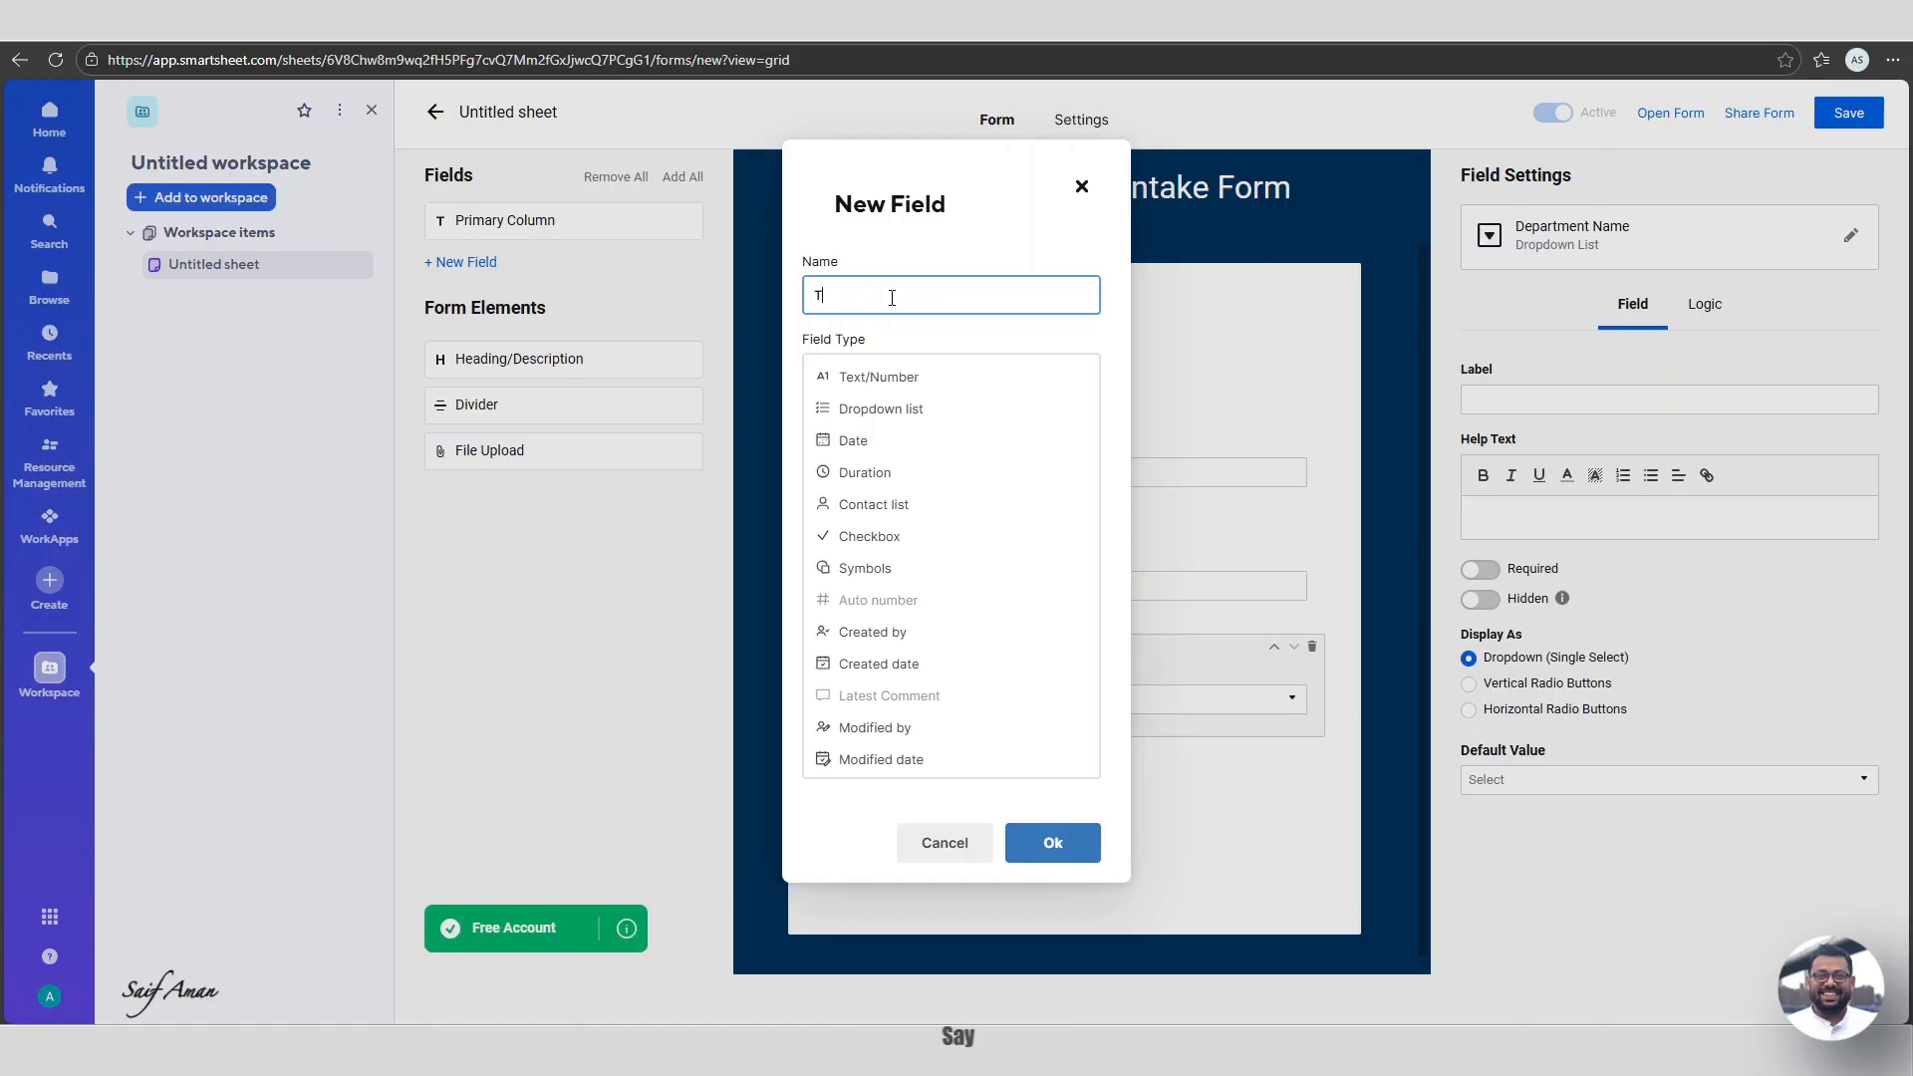
type("itle")
left_click(1052, 842)
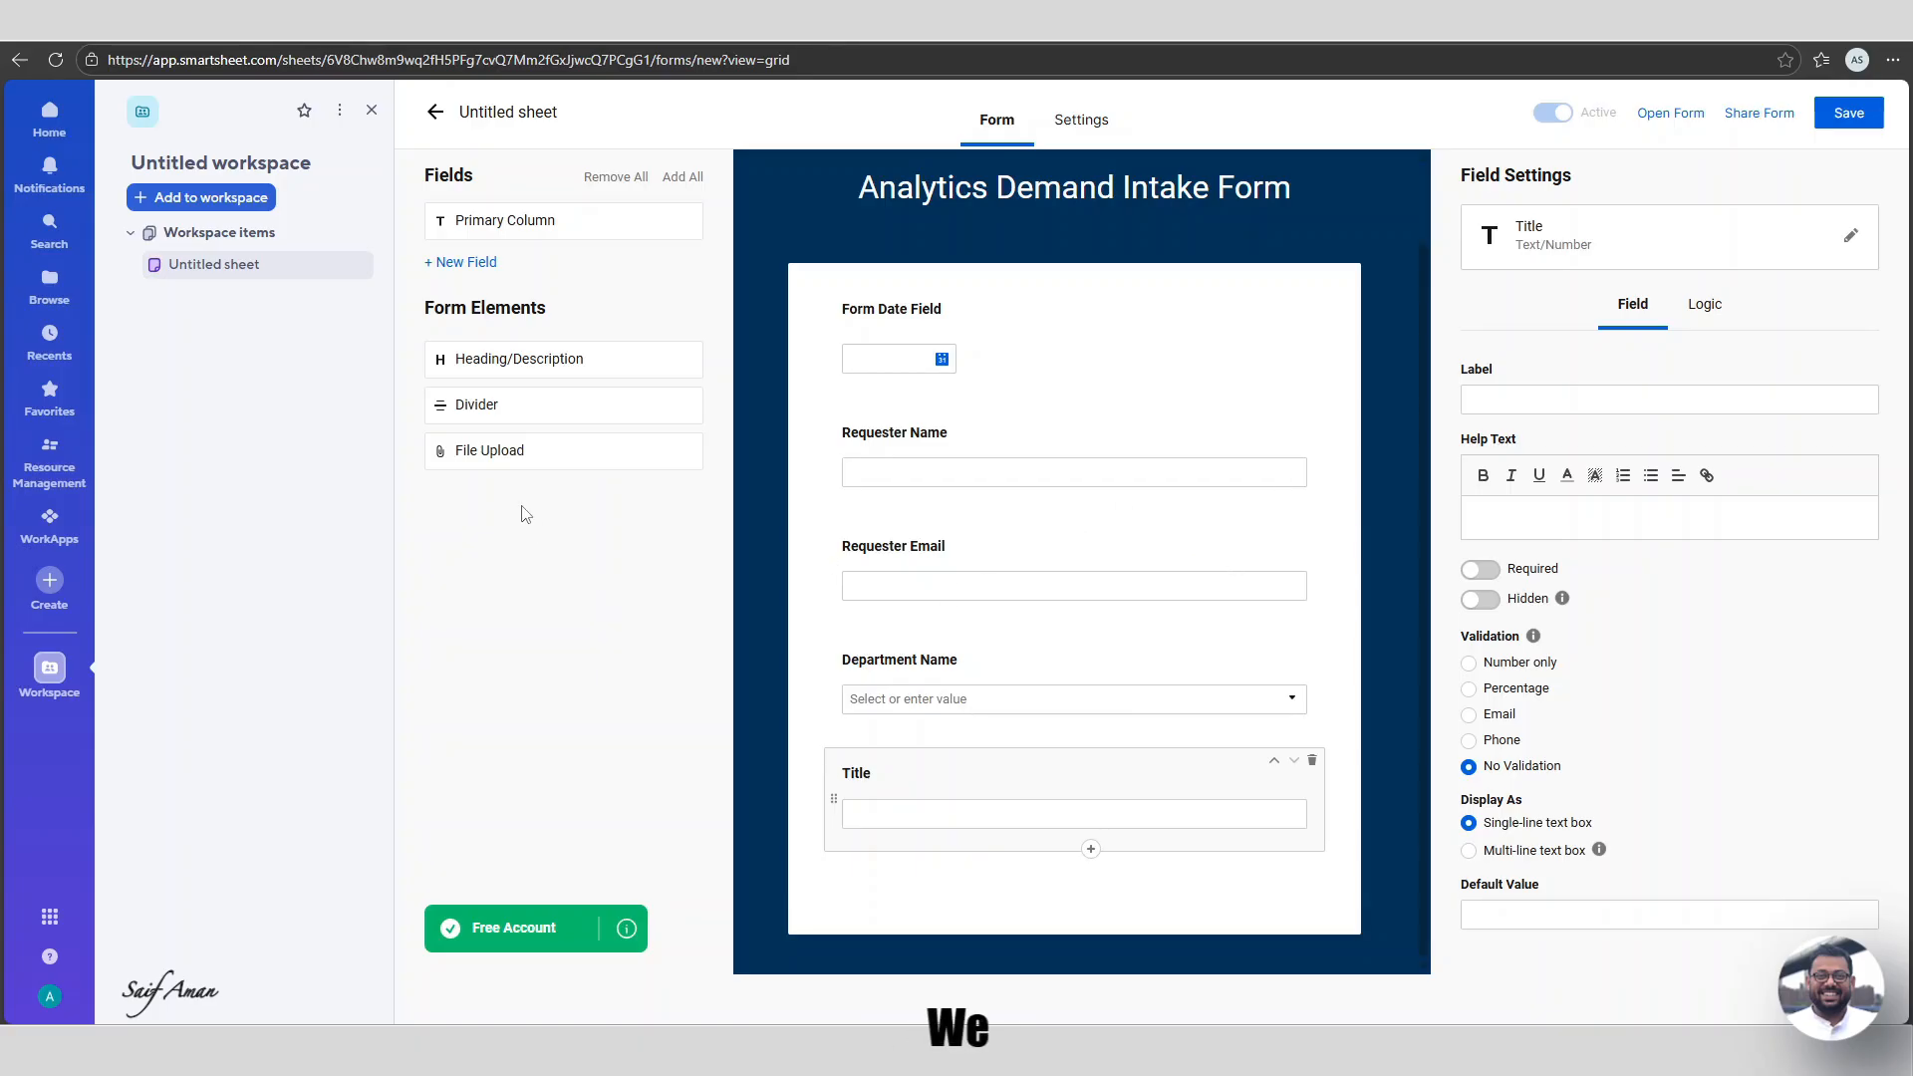
Insert a divider and a heading below Title, with the heading text 'Request Definition'.
left_click_drag(488, 421, 922, 888)
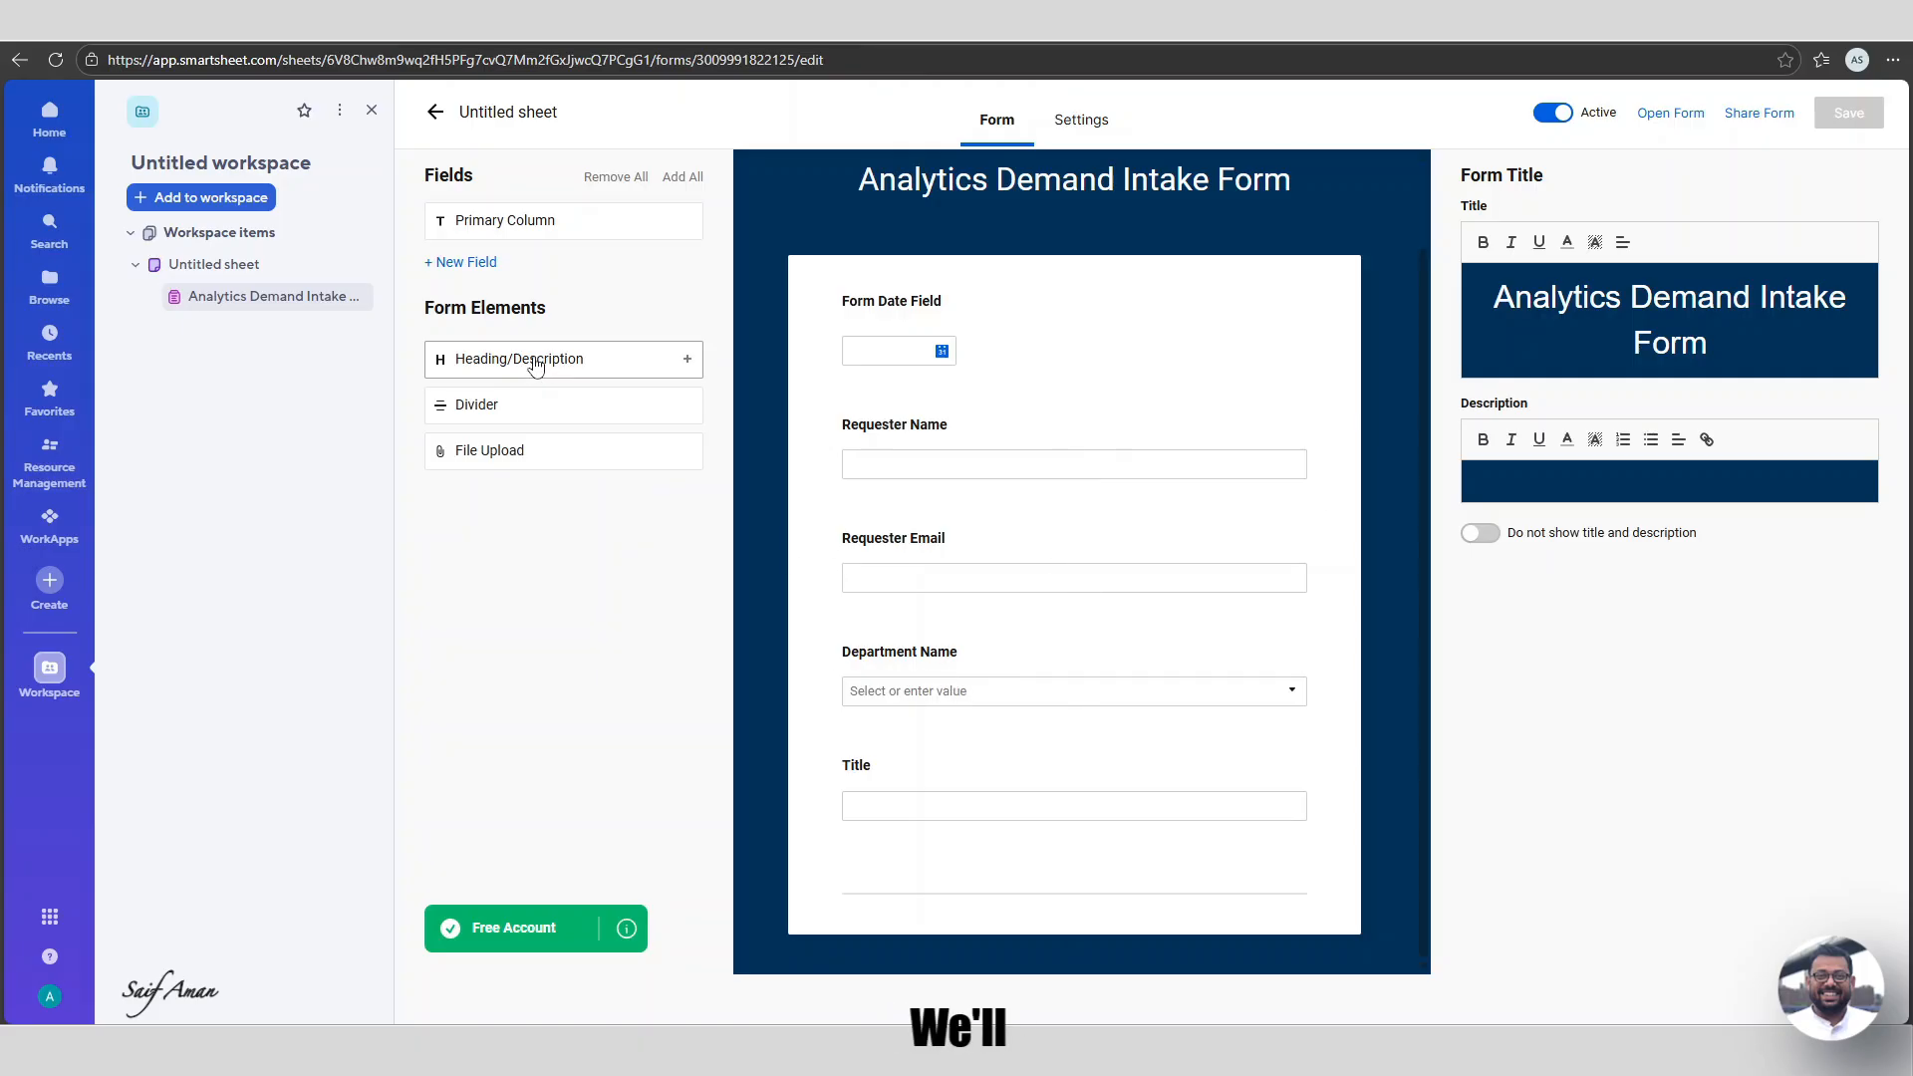
left_click_drag(543, 370, 954, 901)
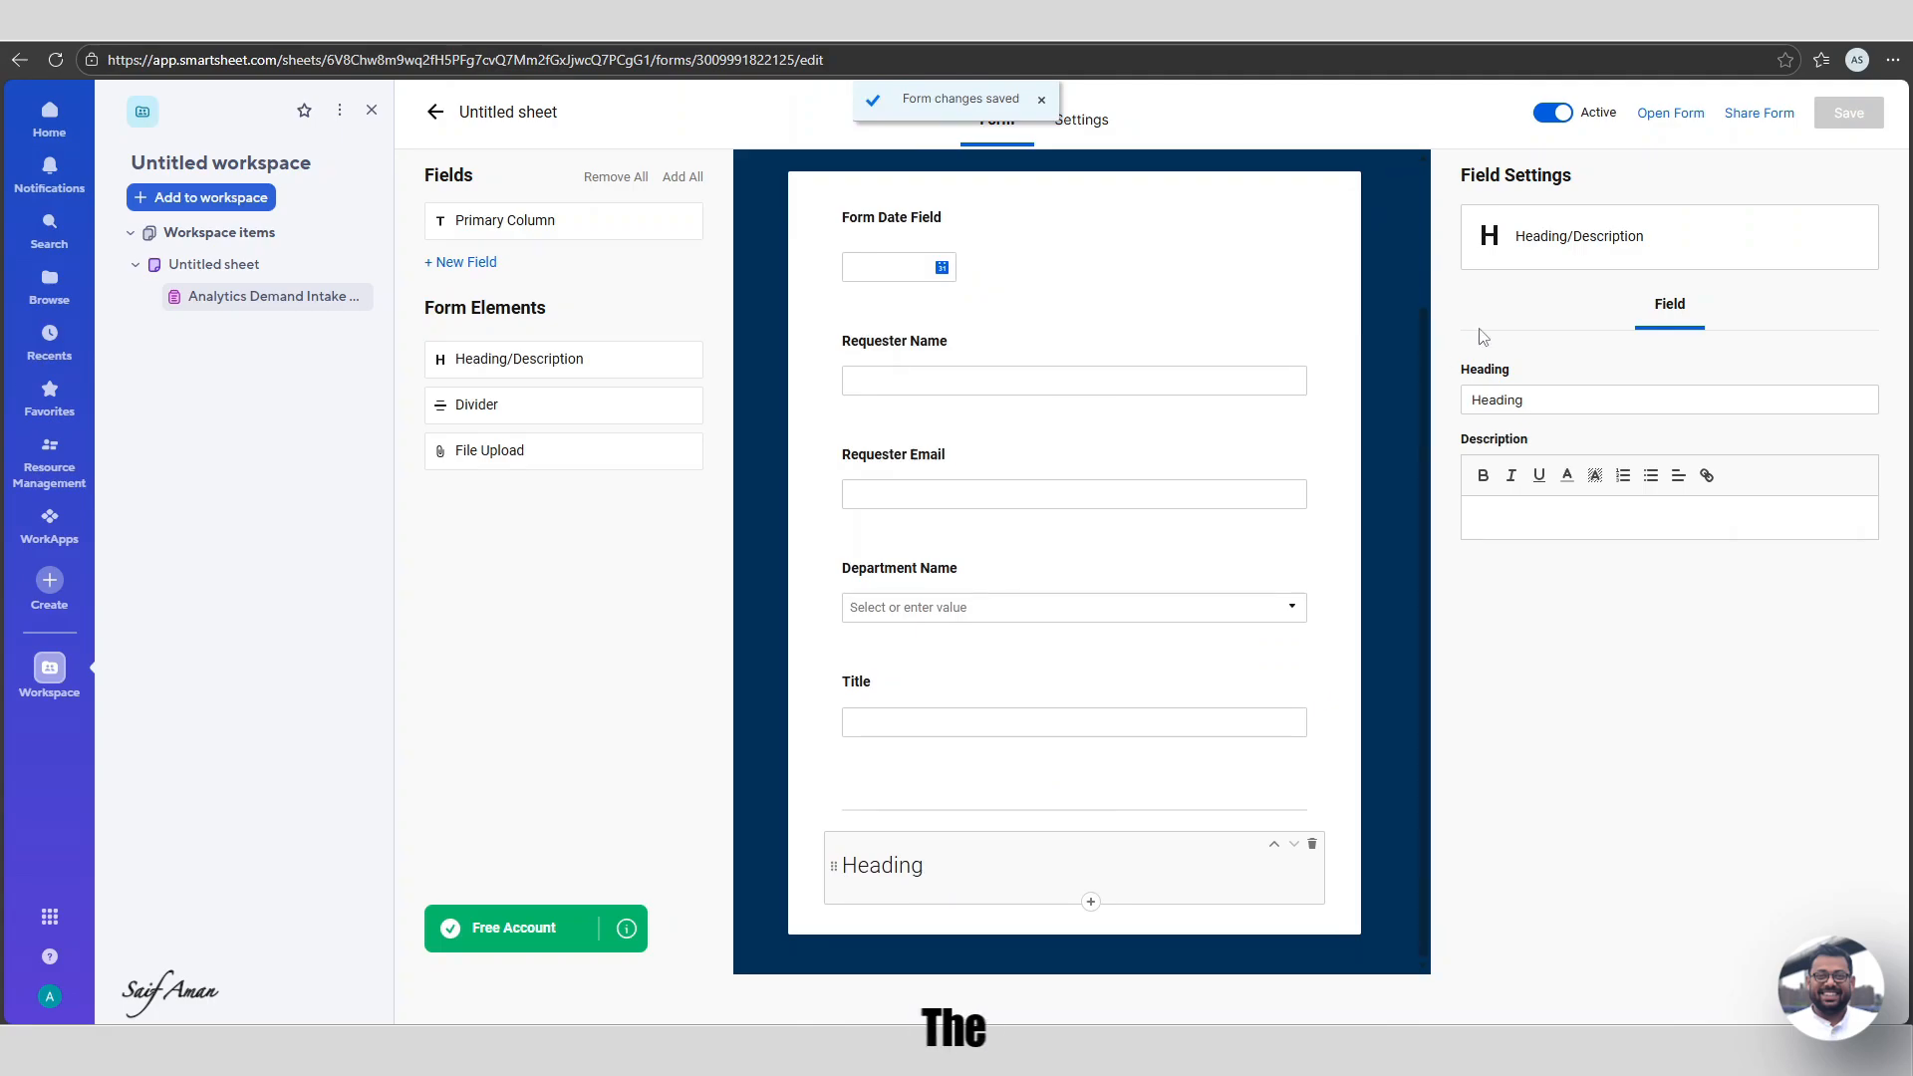
left_click(1543, 406)
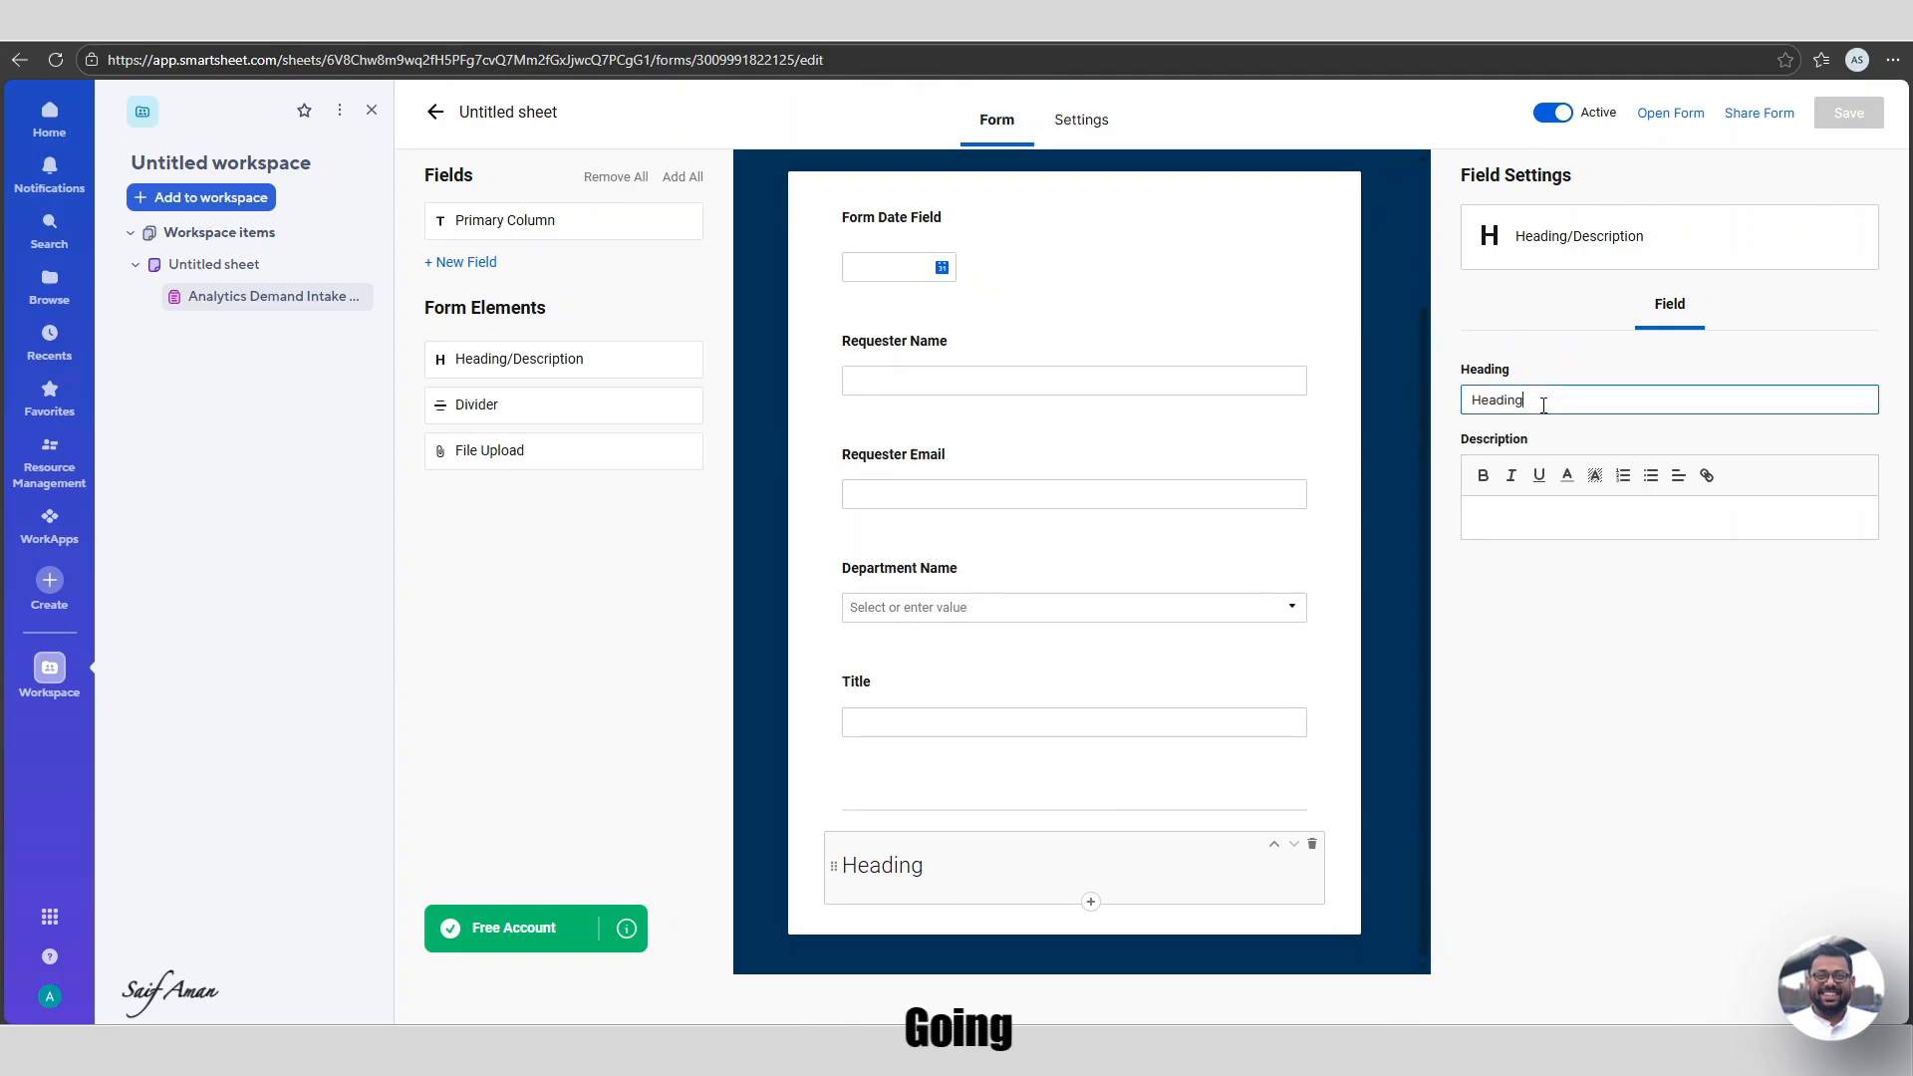
key("BackSpace")
key("BackSpace")
key("BackSpace")
key("BackSpace")
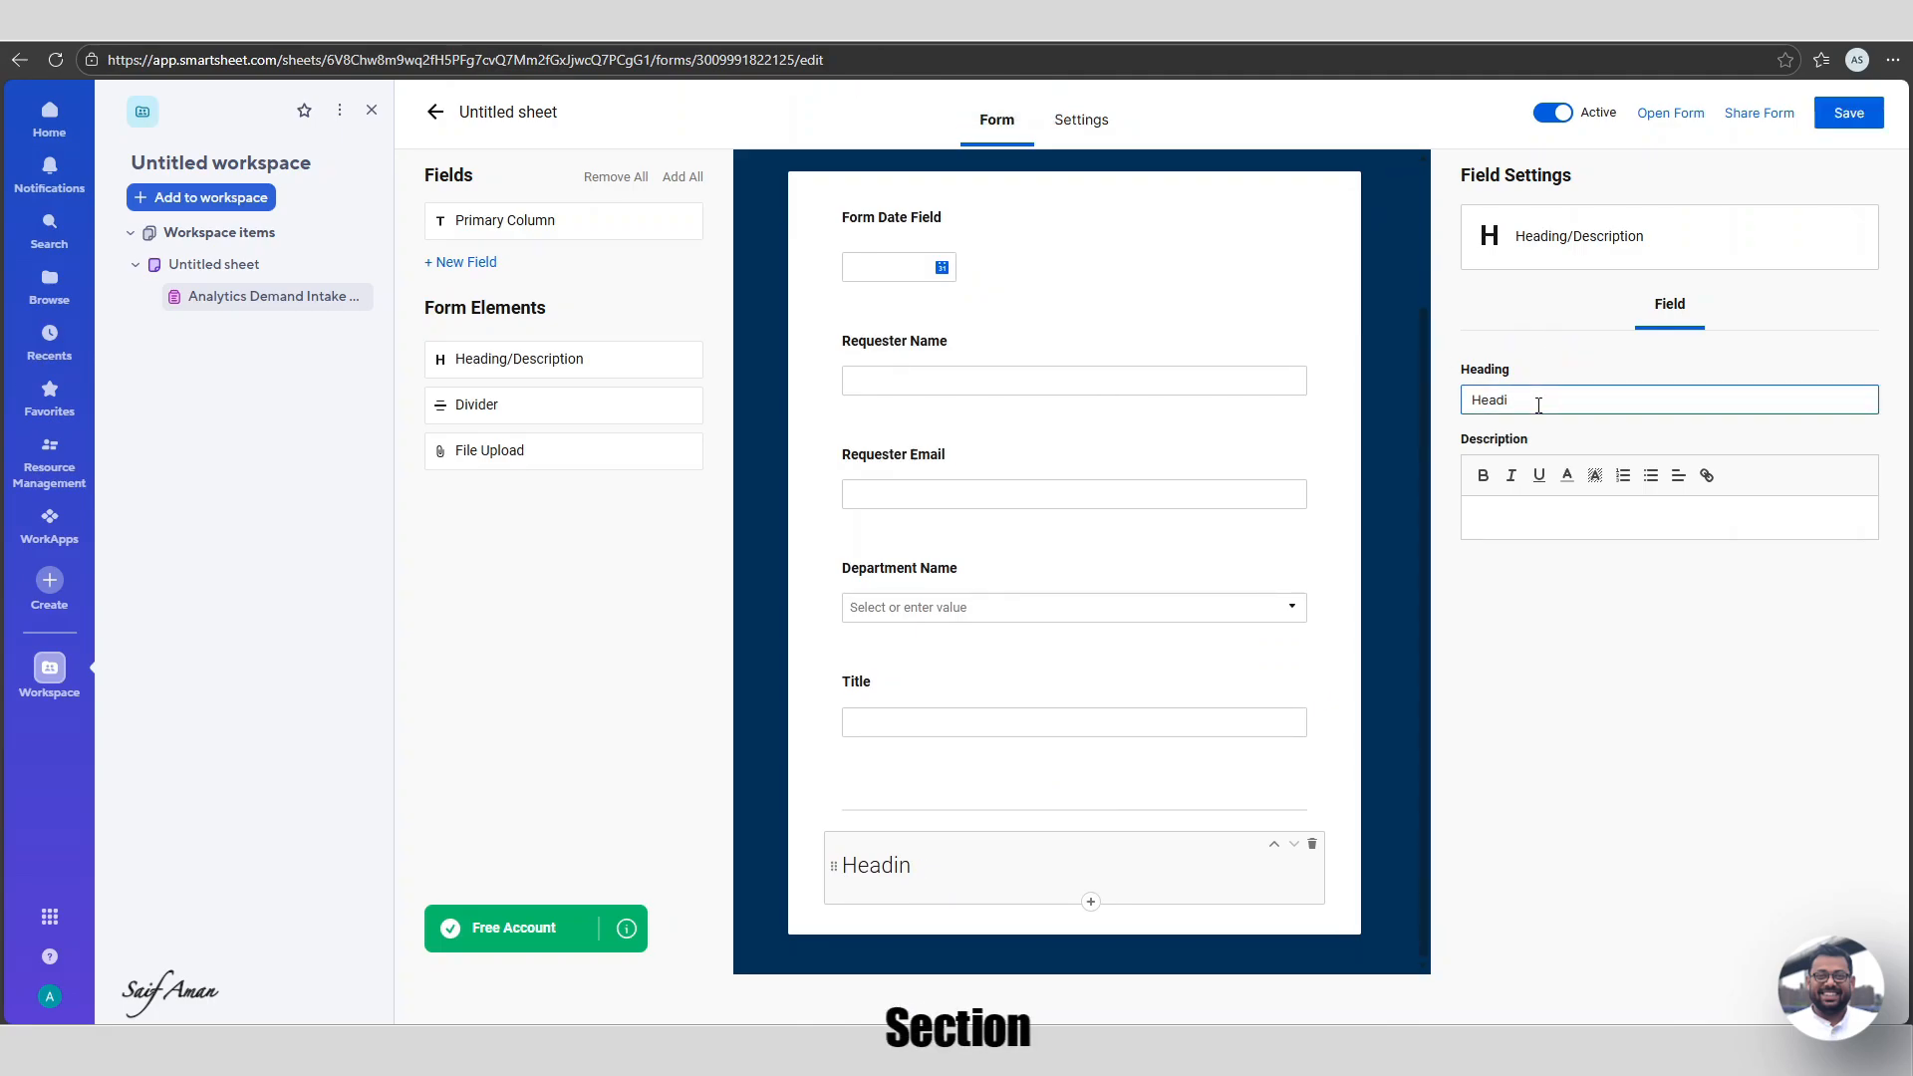
key("BackSpace")
key("BackSpace")
type("Re")
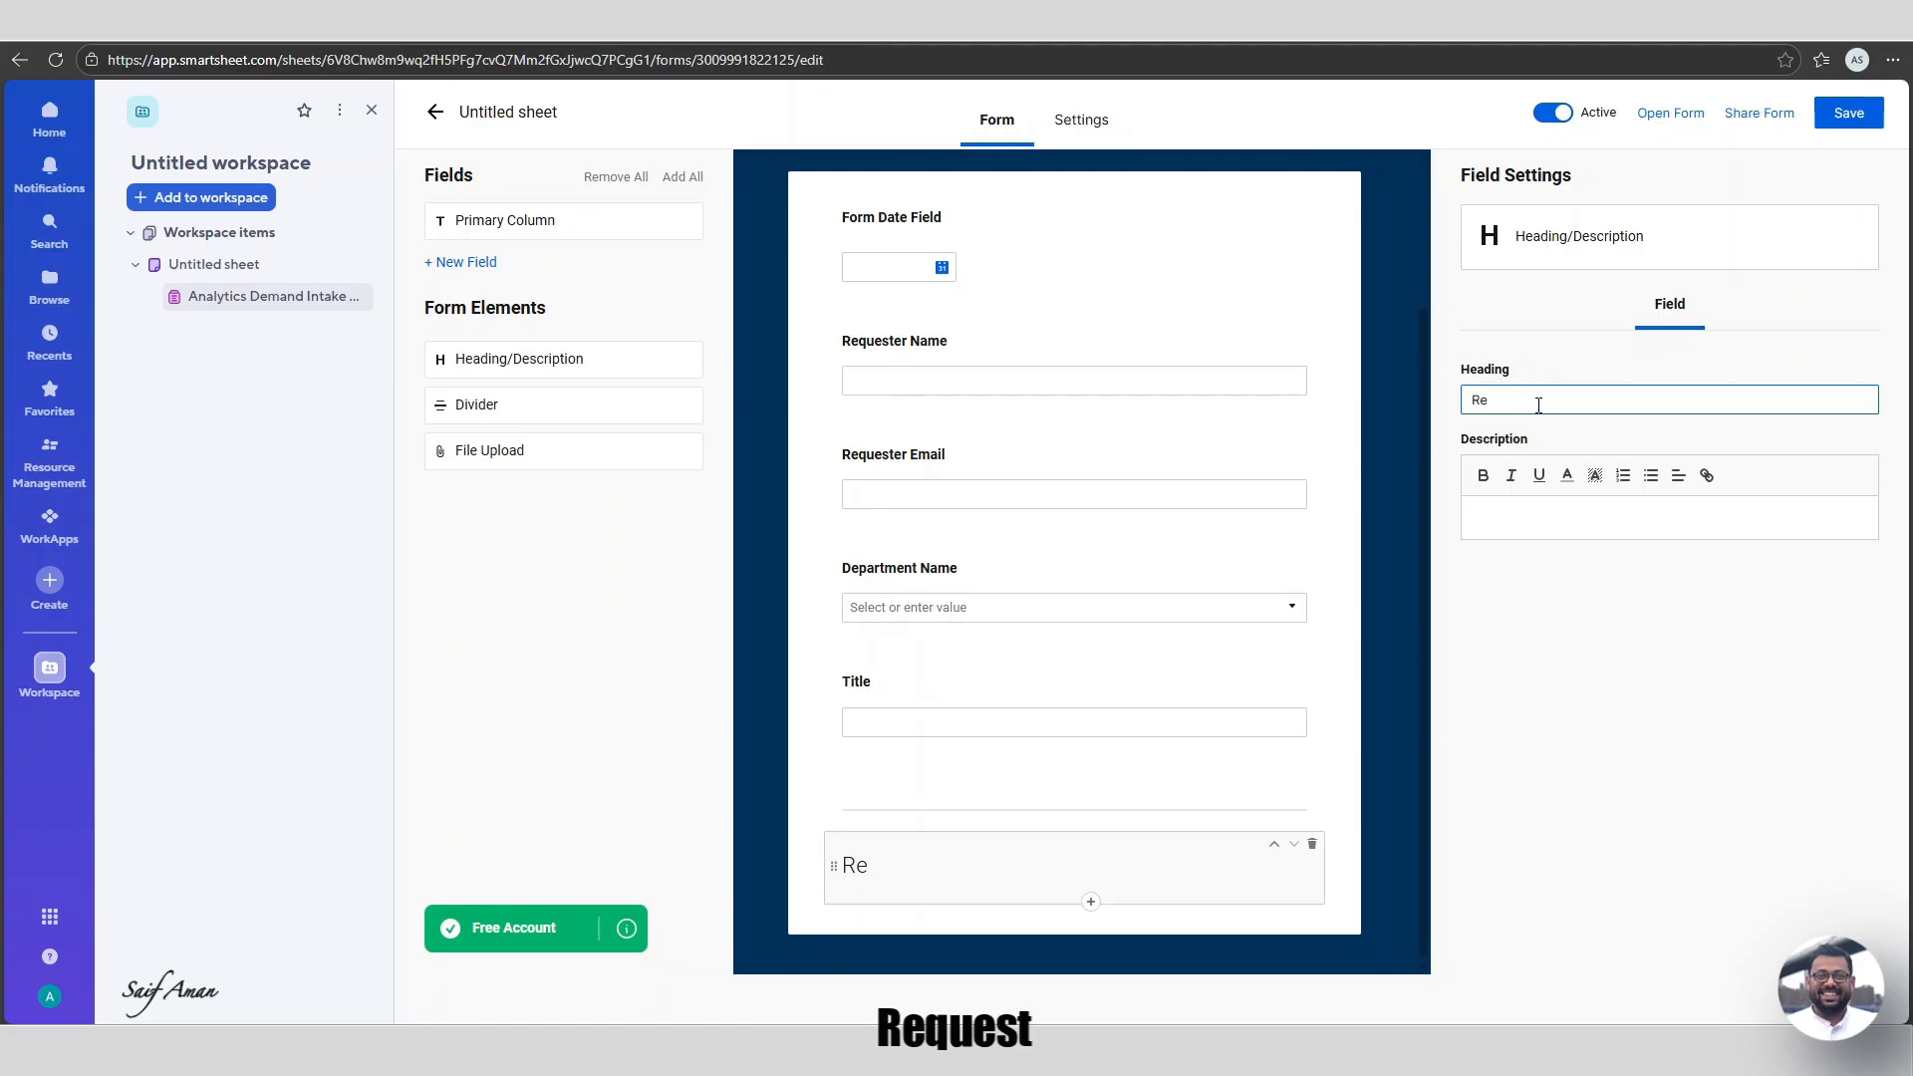
type("quest Definition")
scroll(1051, 719, "up", 1)
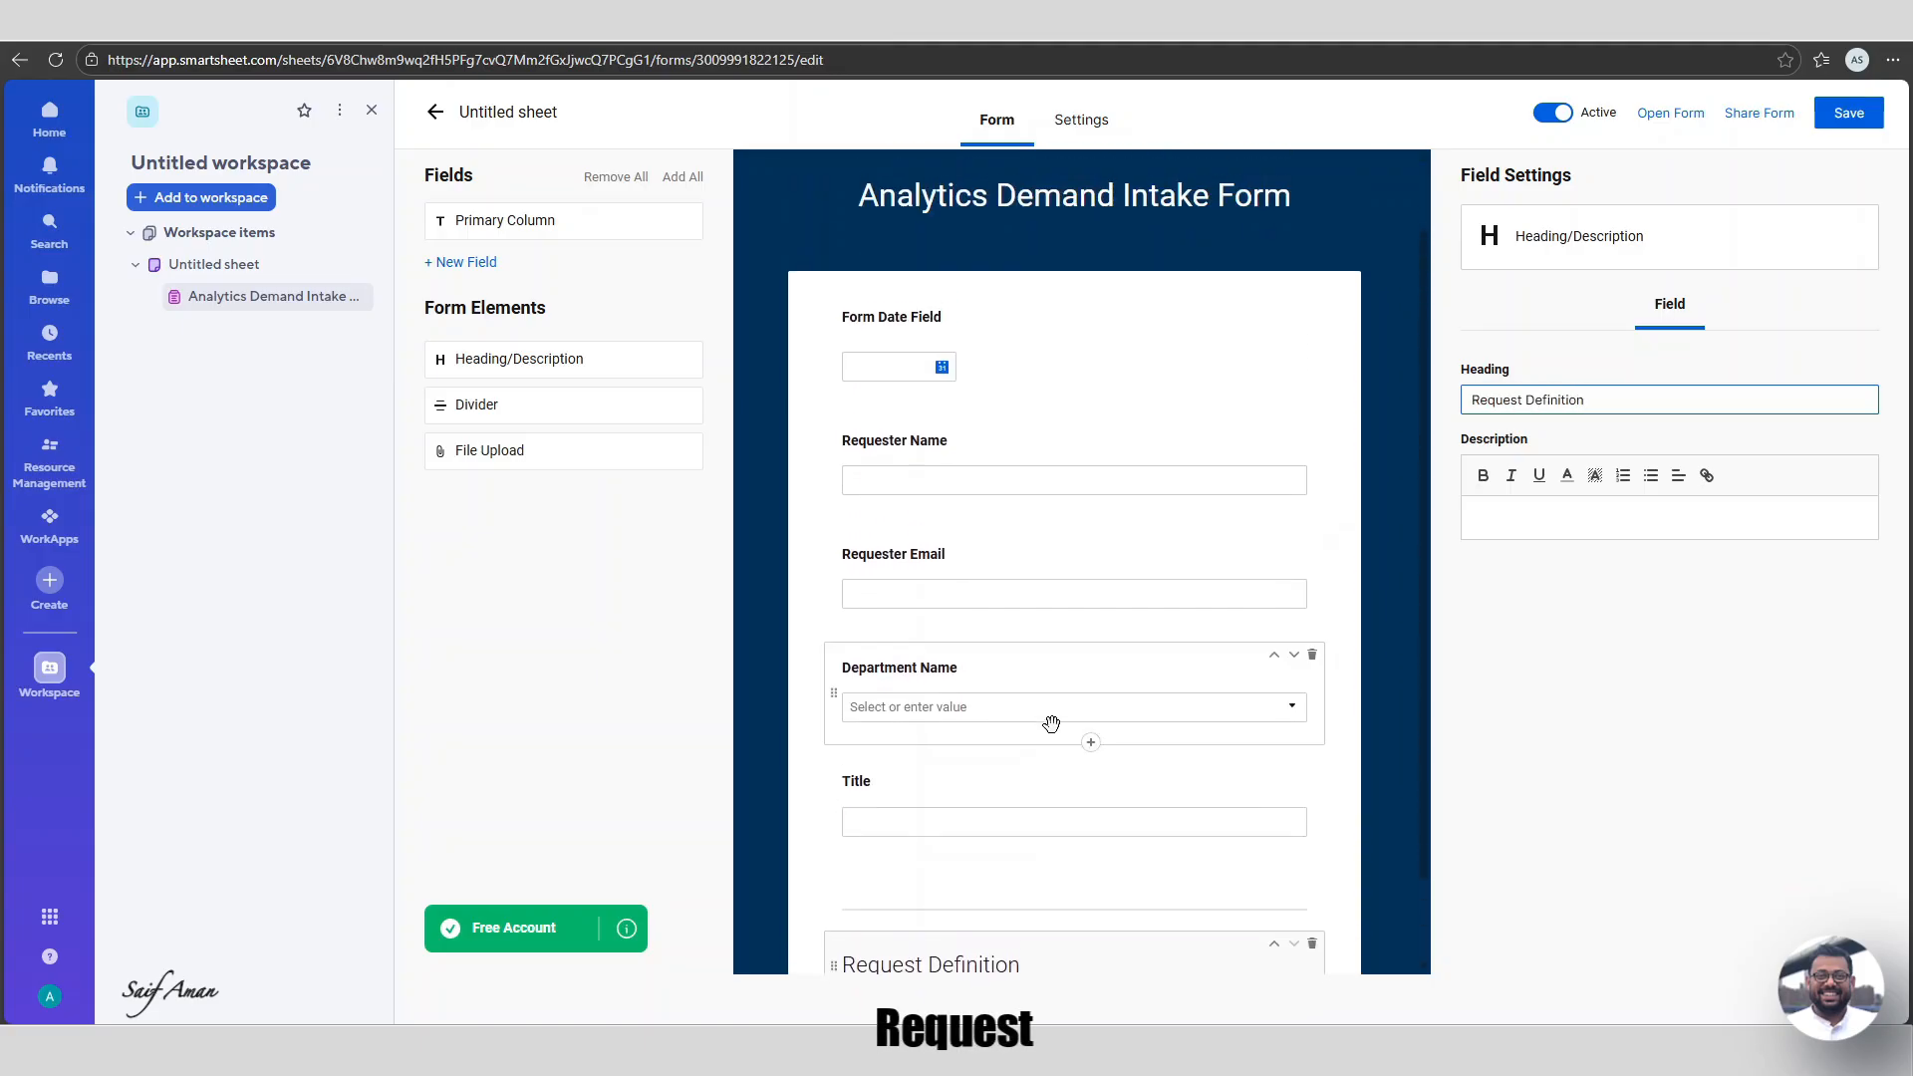
scroll(1175, 724, "down", 1)
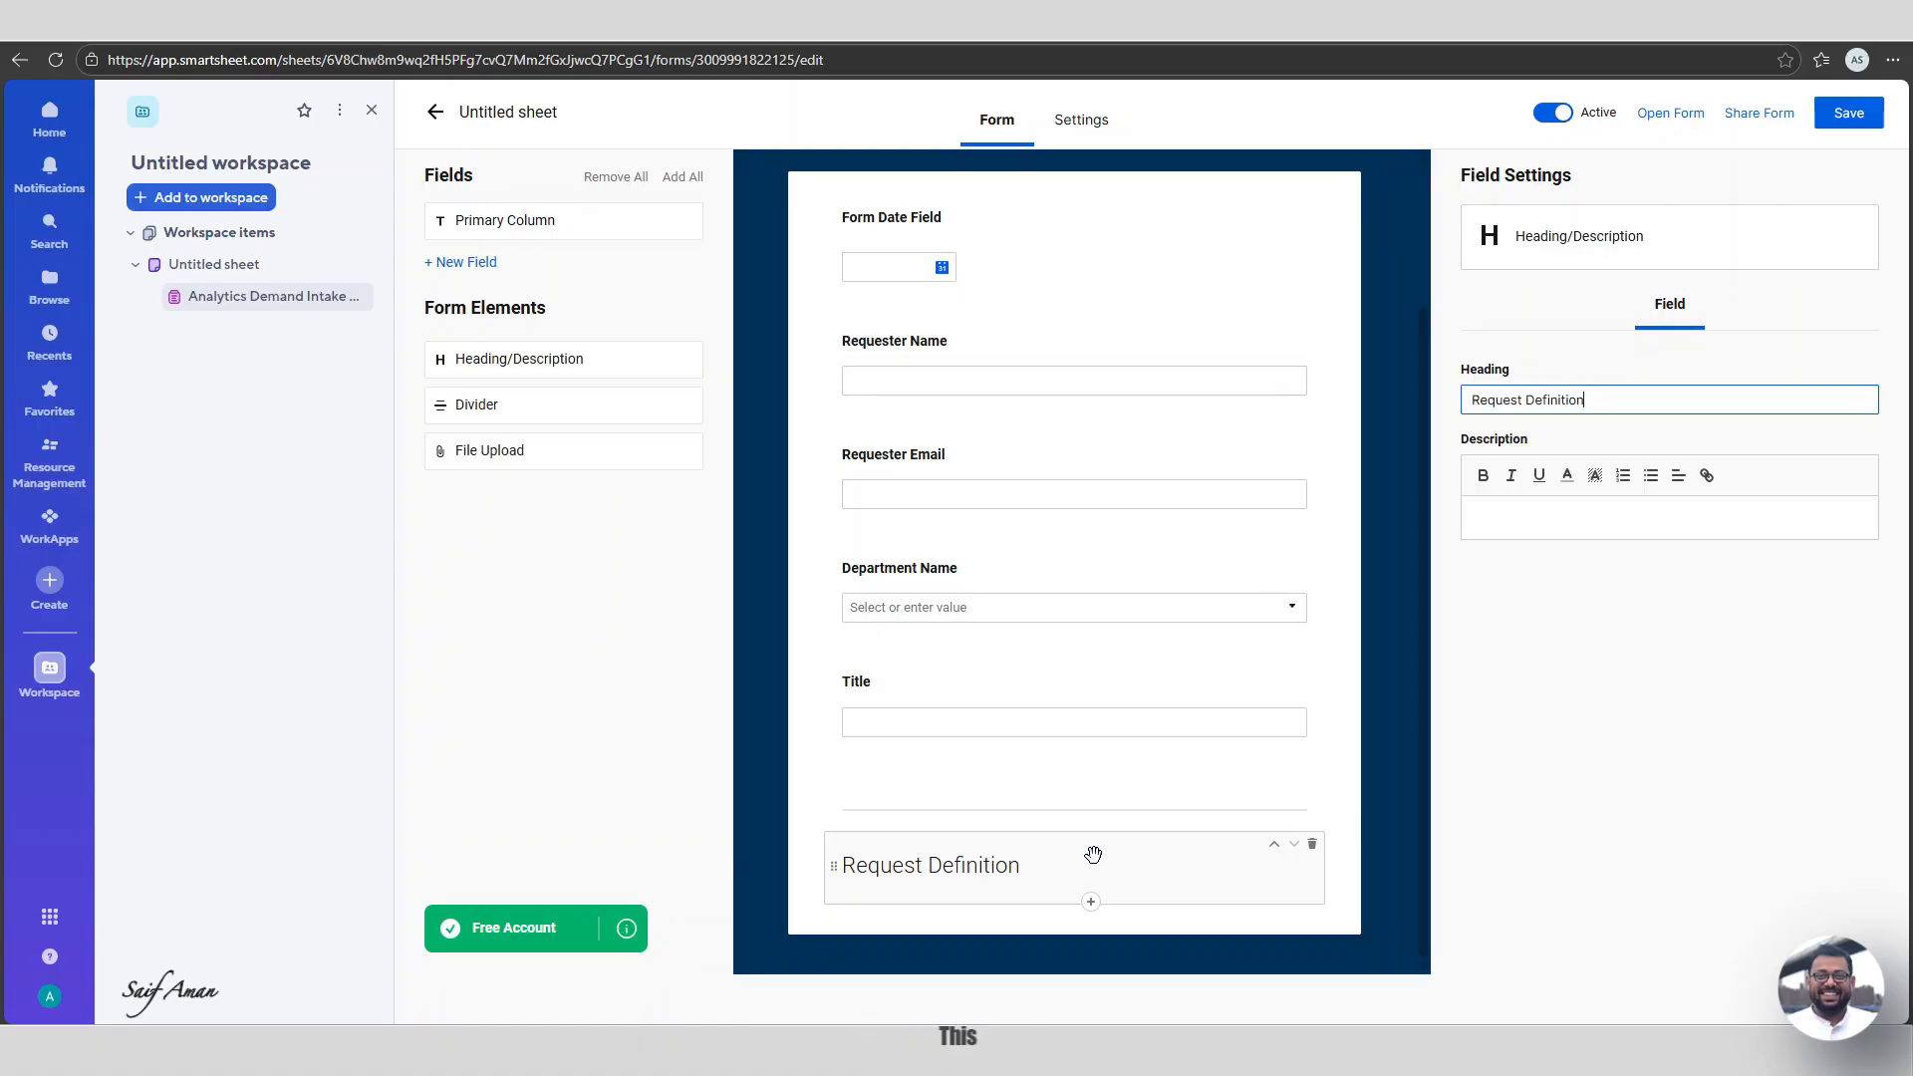
Add a Business Question Text/Number field under Request Definition and mark it required.
left_click(1090, 901)
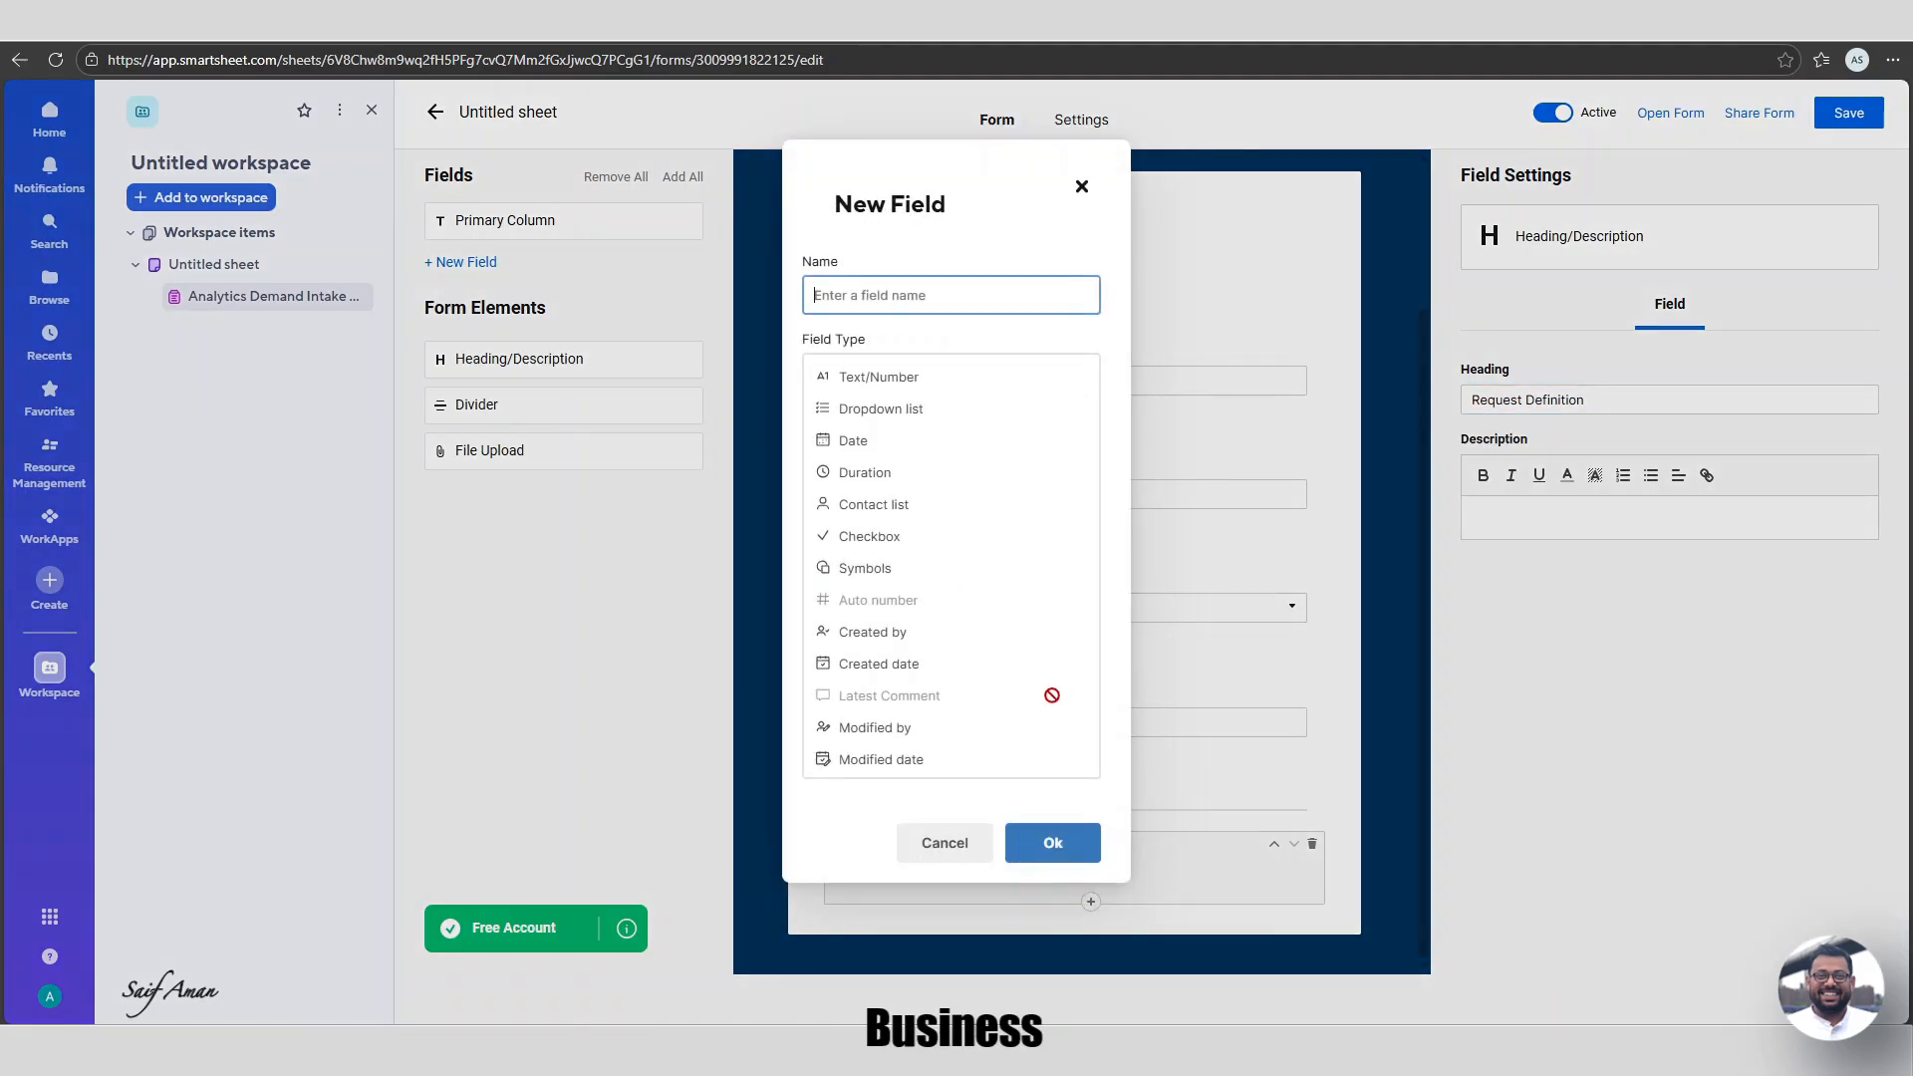
type("Bu")
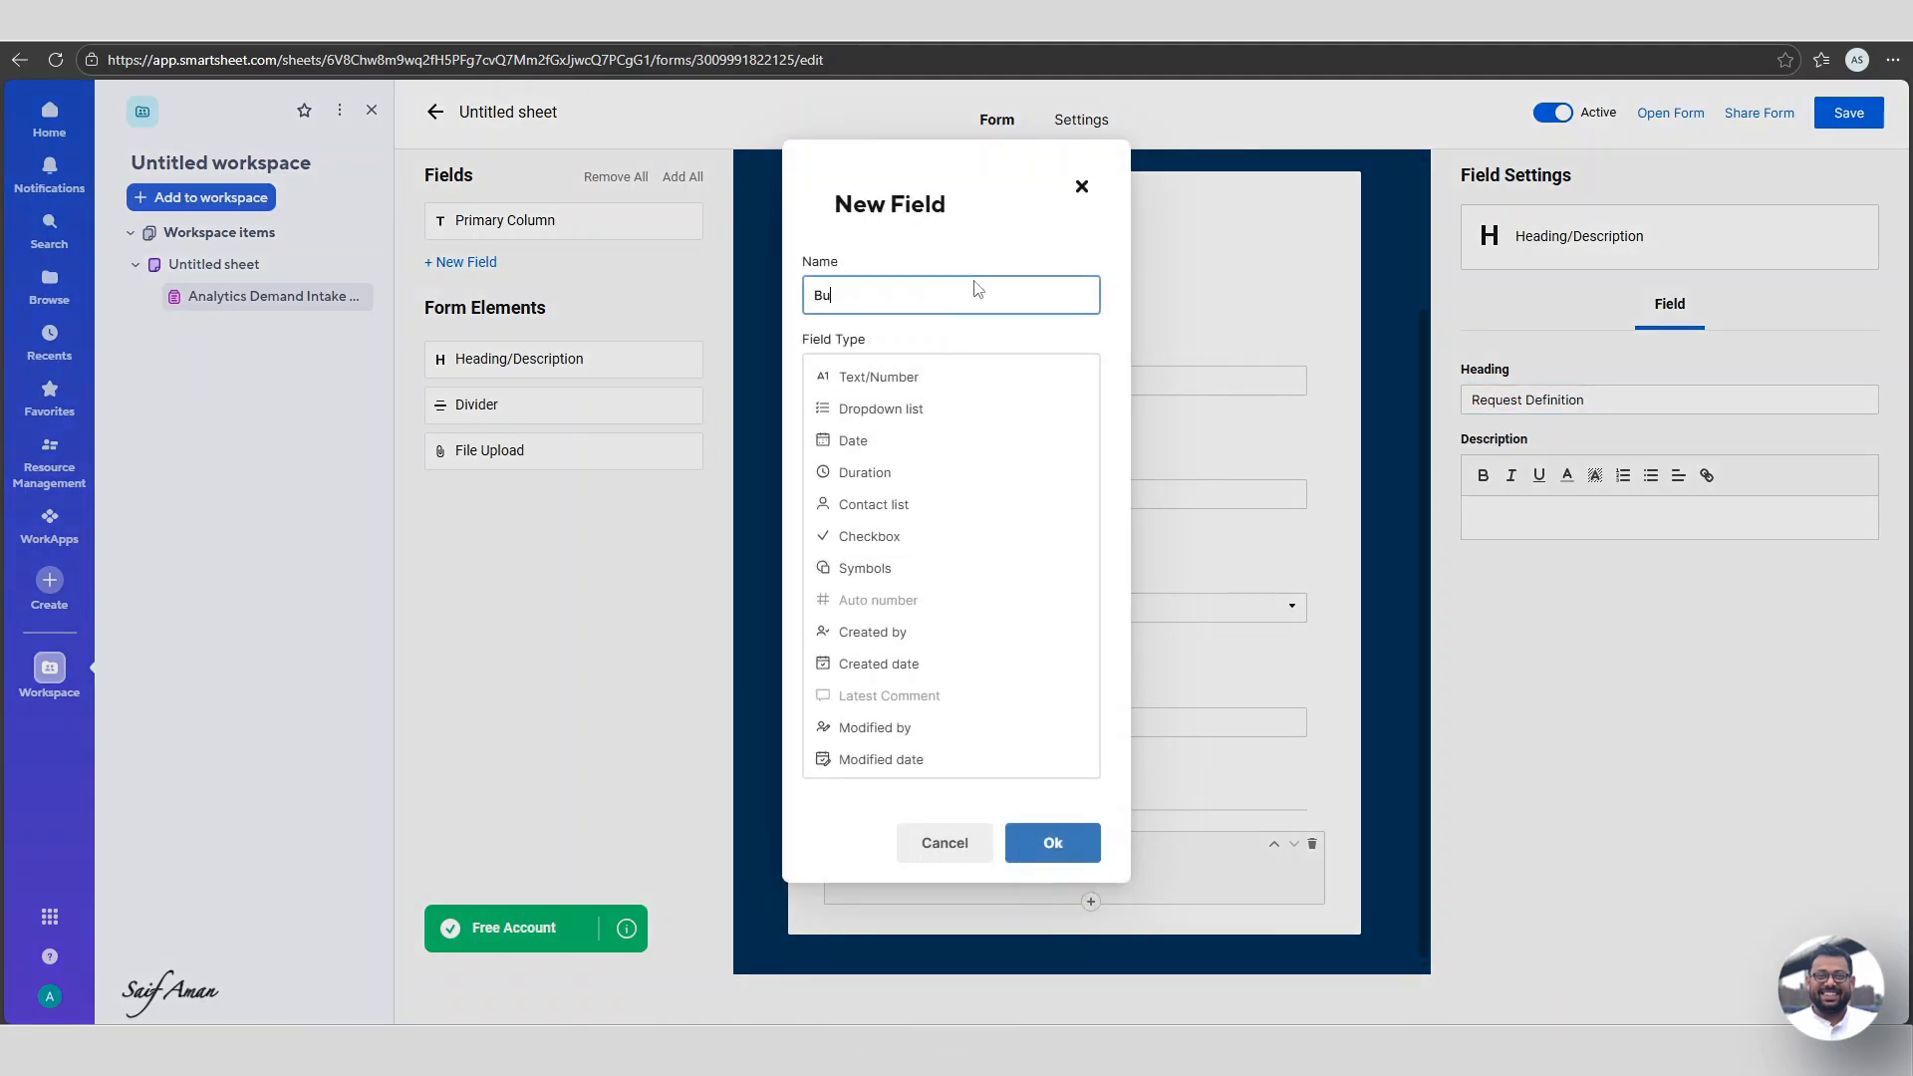
type("siness Question")
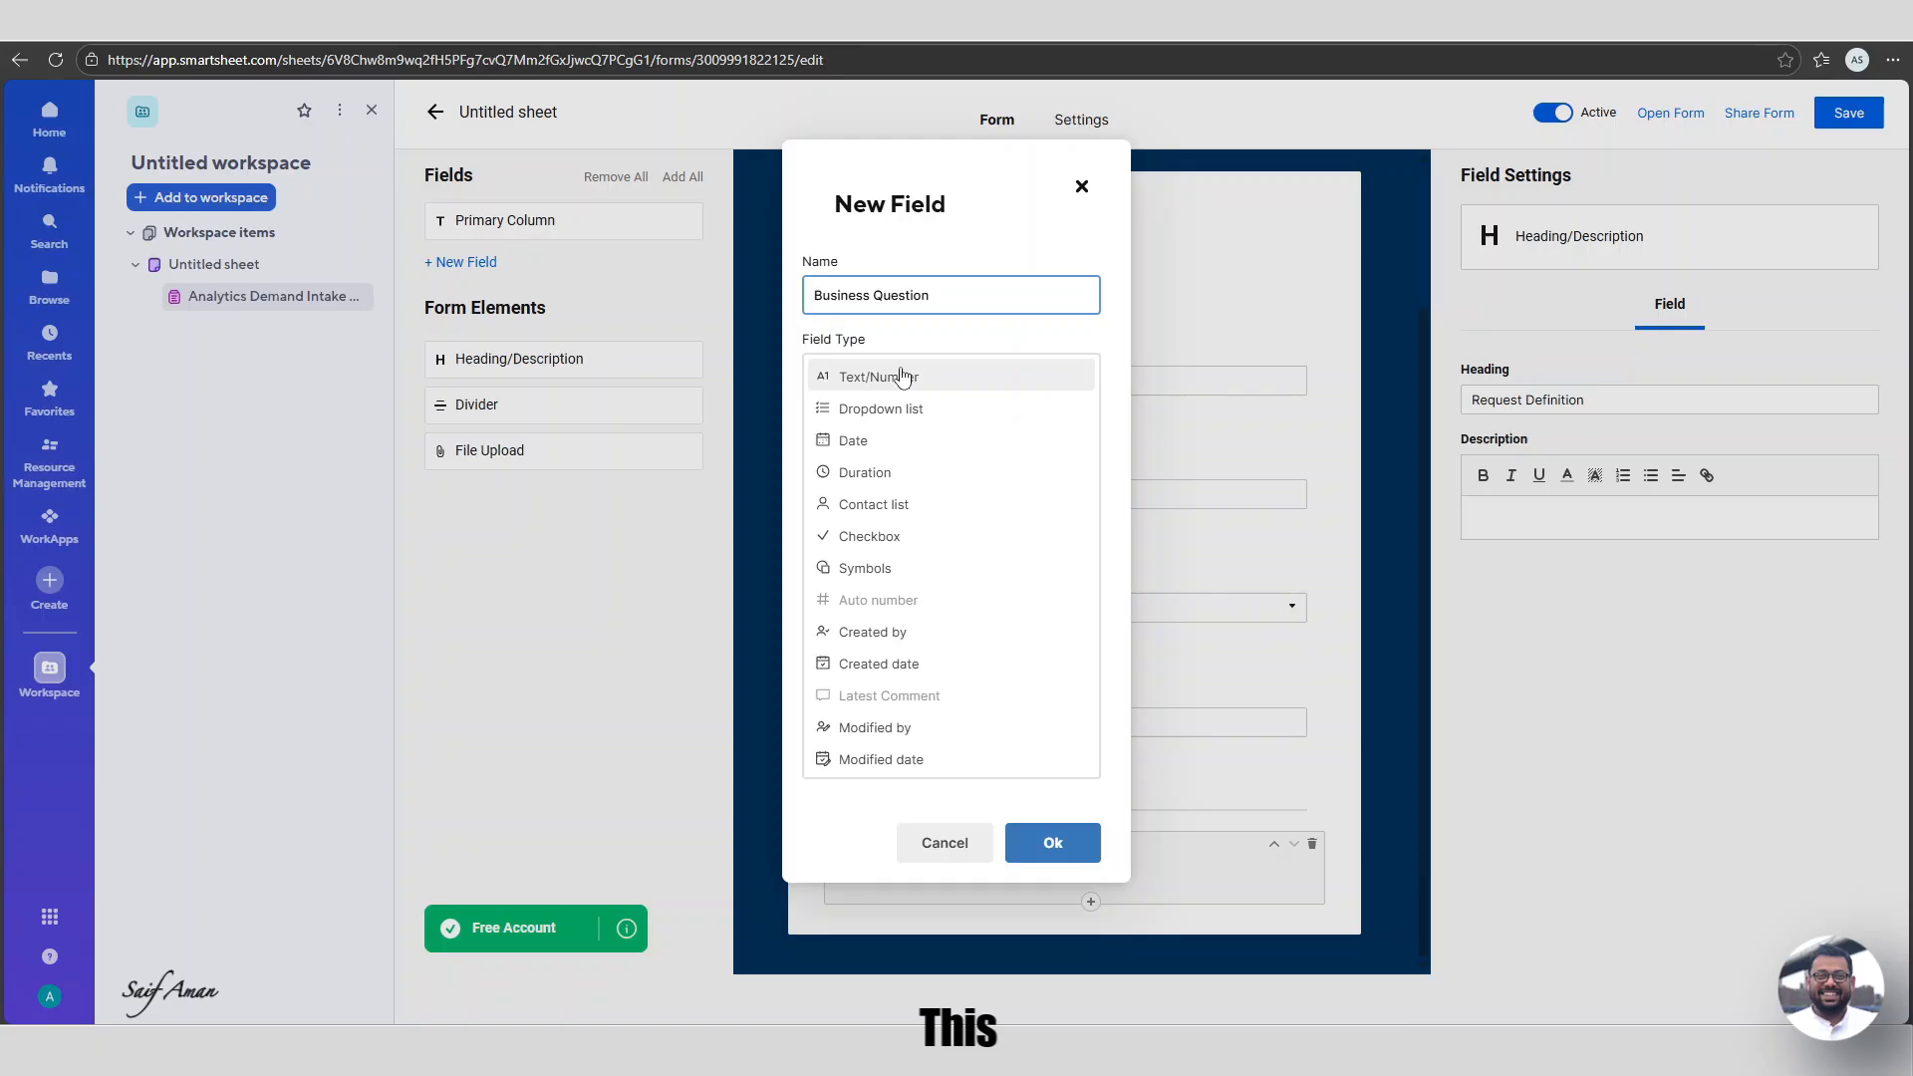
left_click(902, 375)
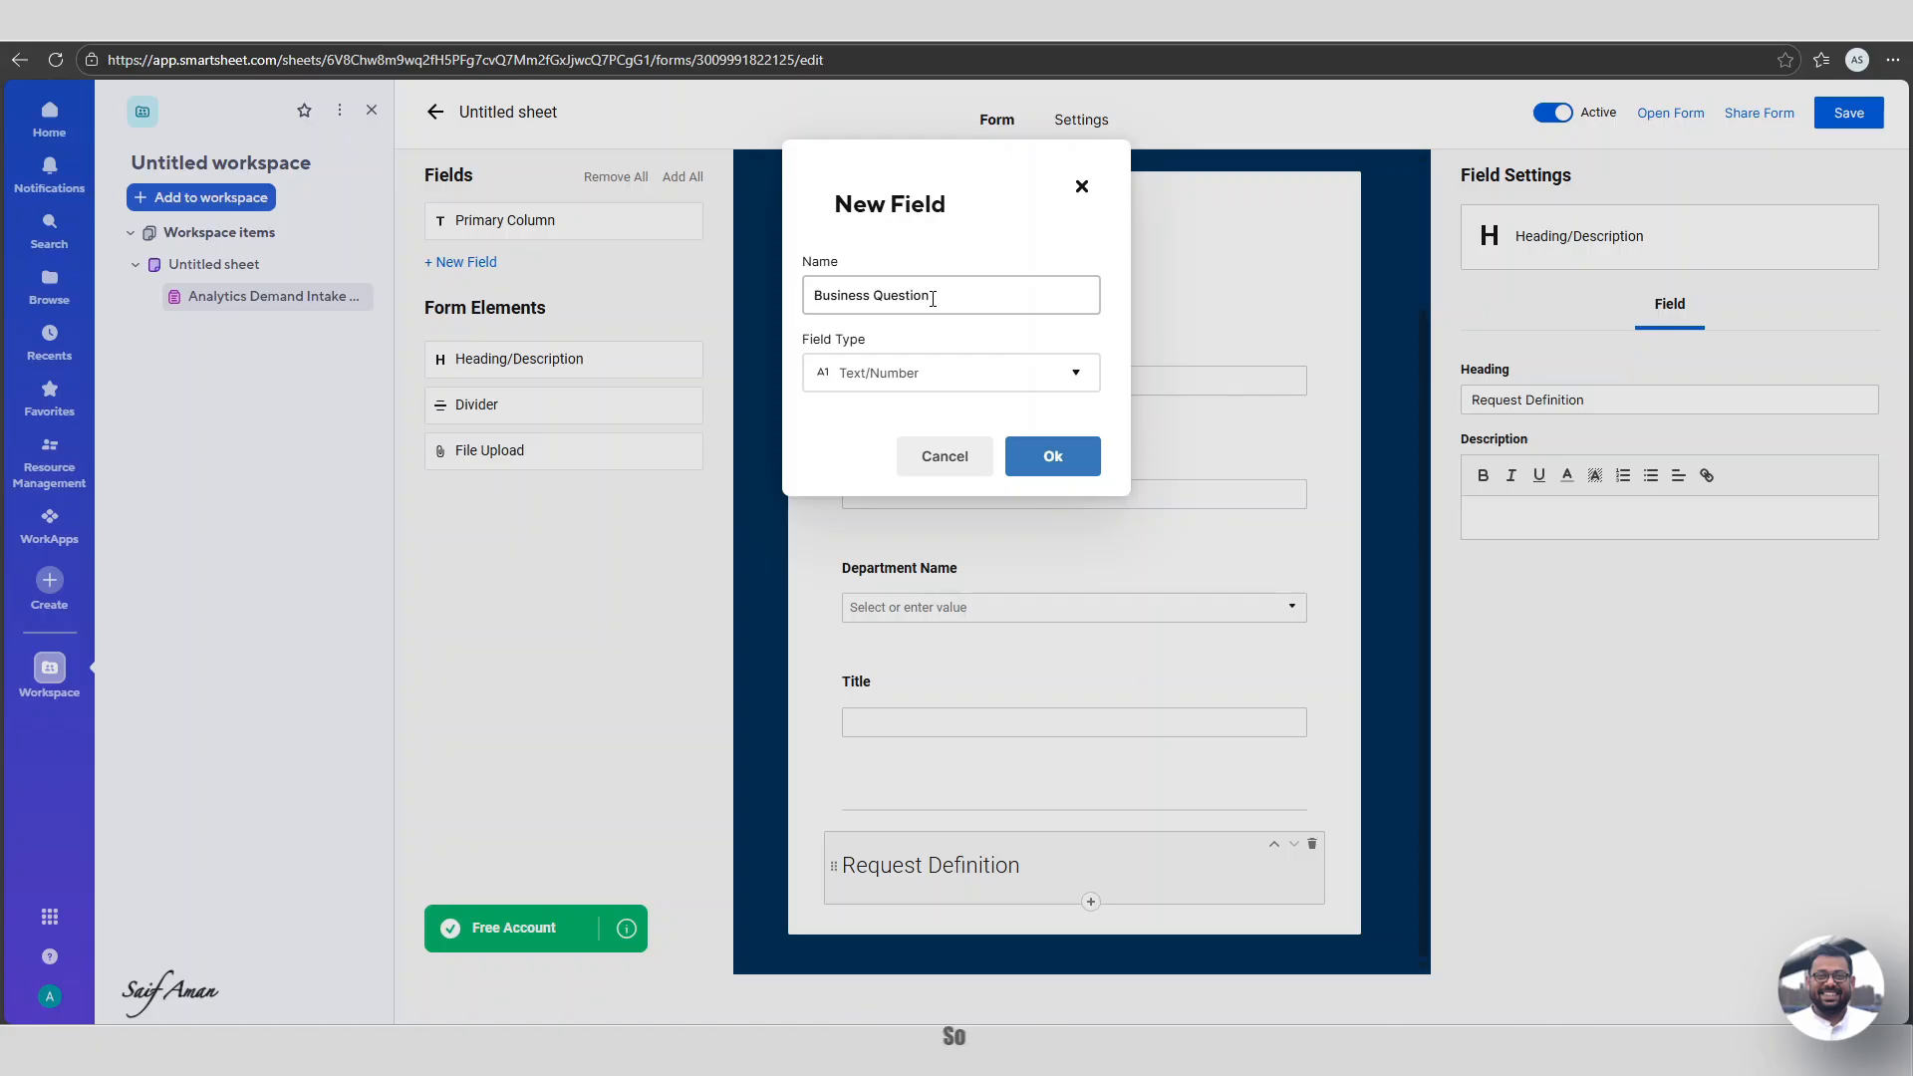
left_click(1045, 459)
mouse_move(1561, 598)
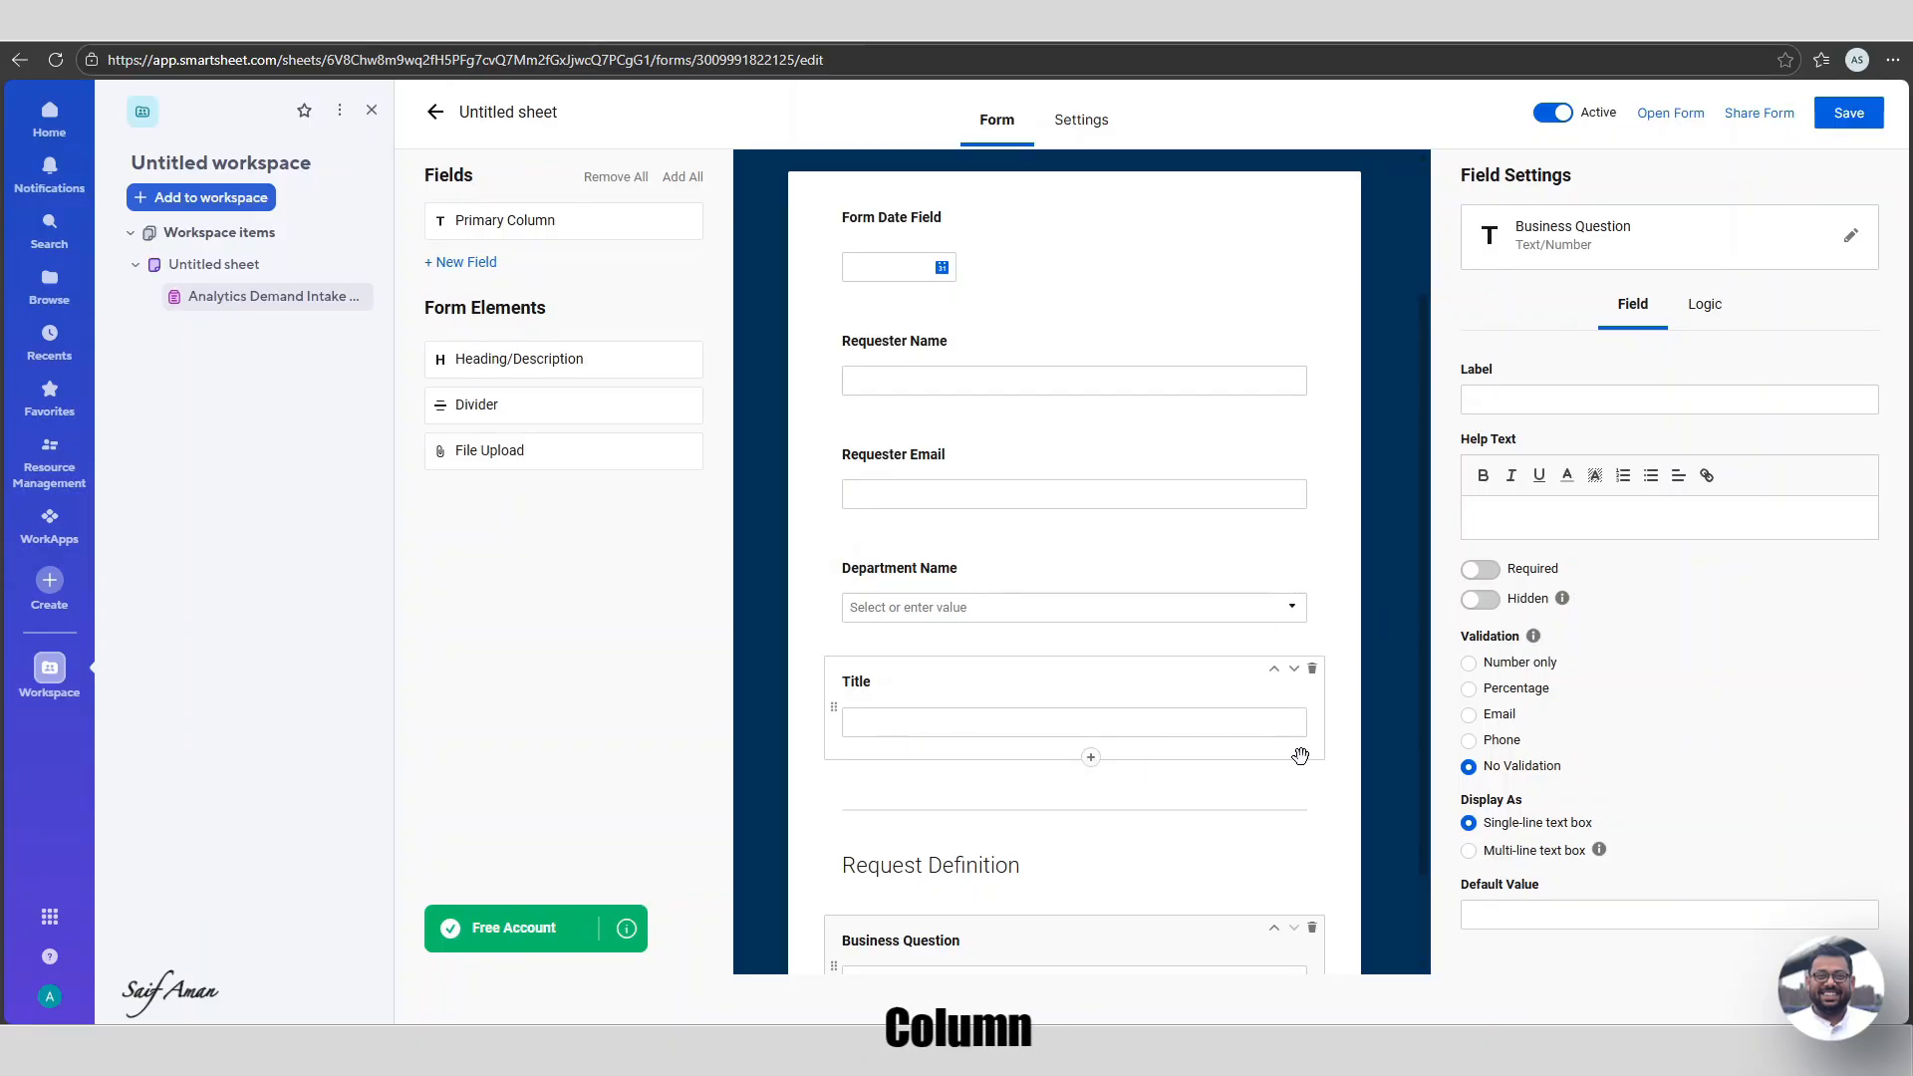
scroll(1301, 756, "down", 1)
left_click(1479, 569)
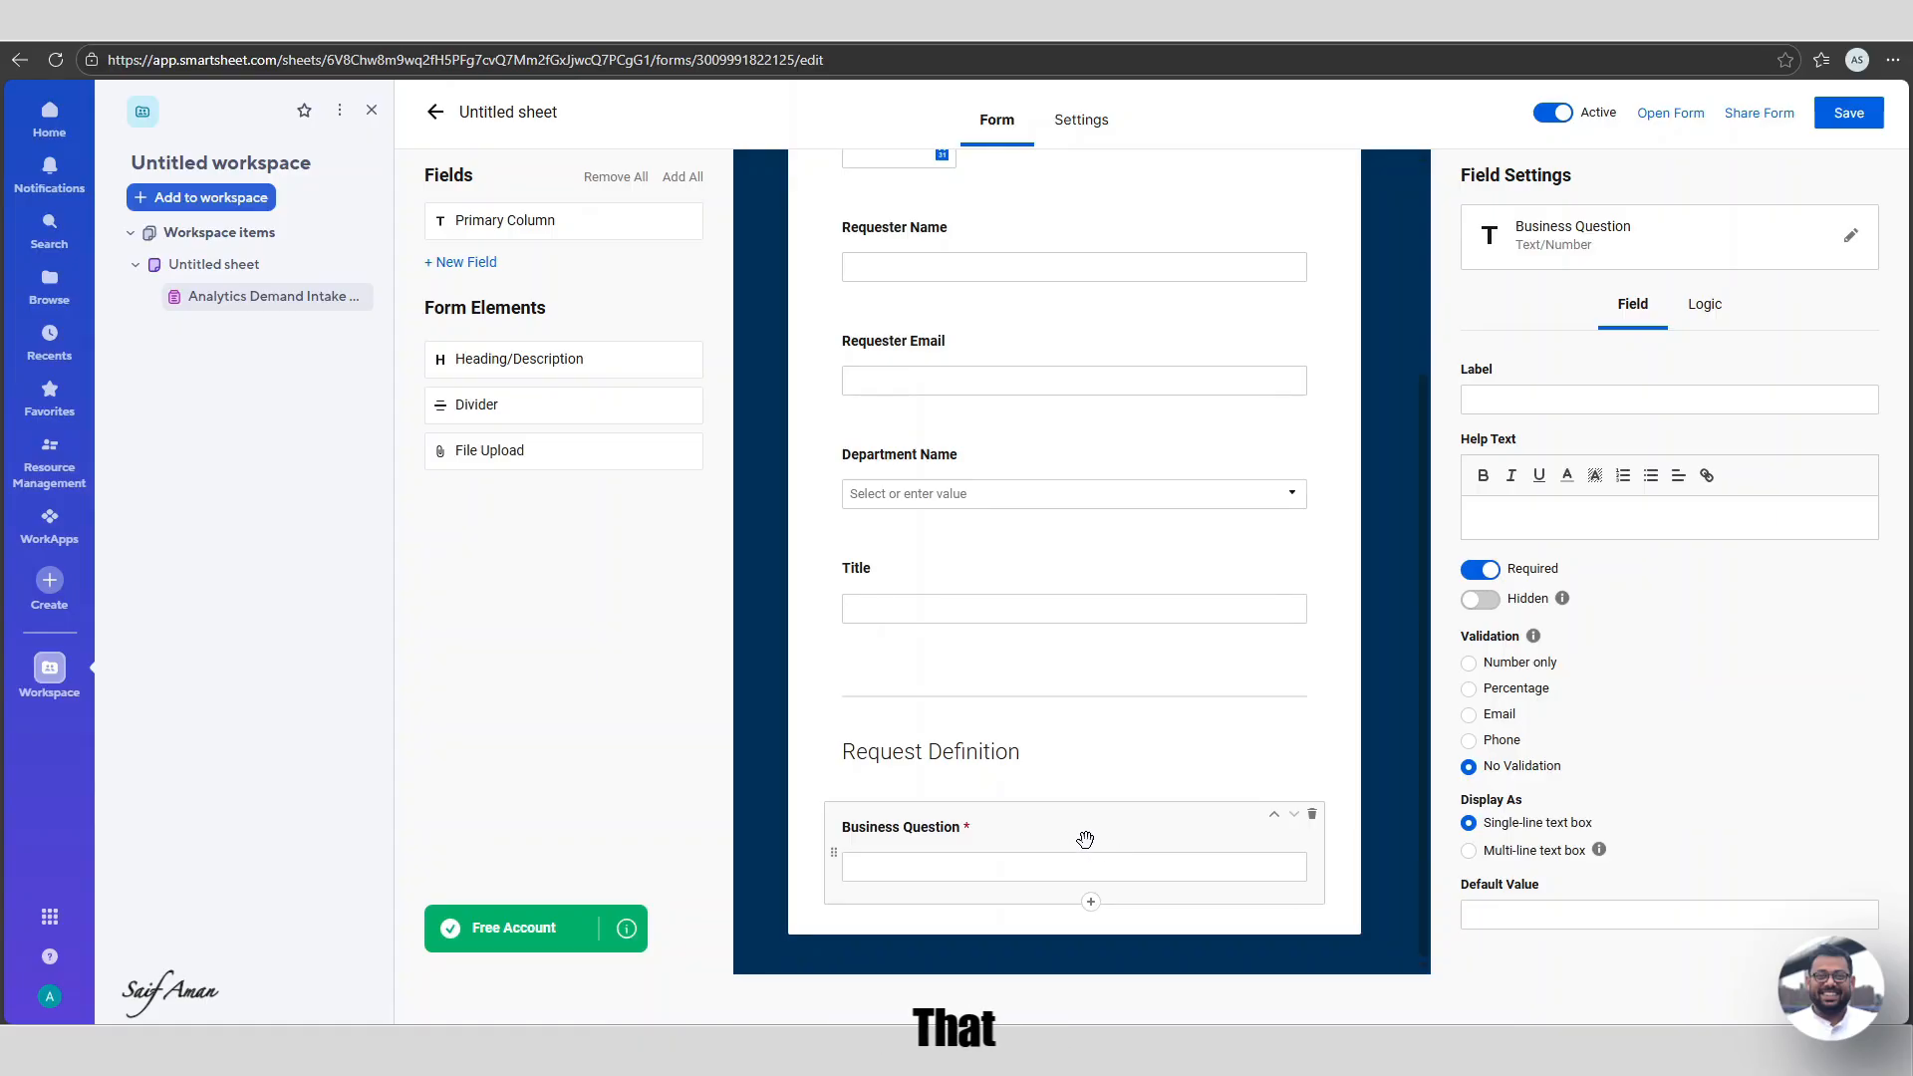
left_click(1092, 904)
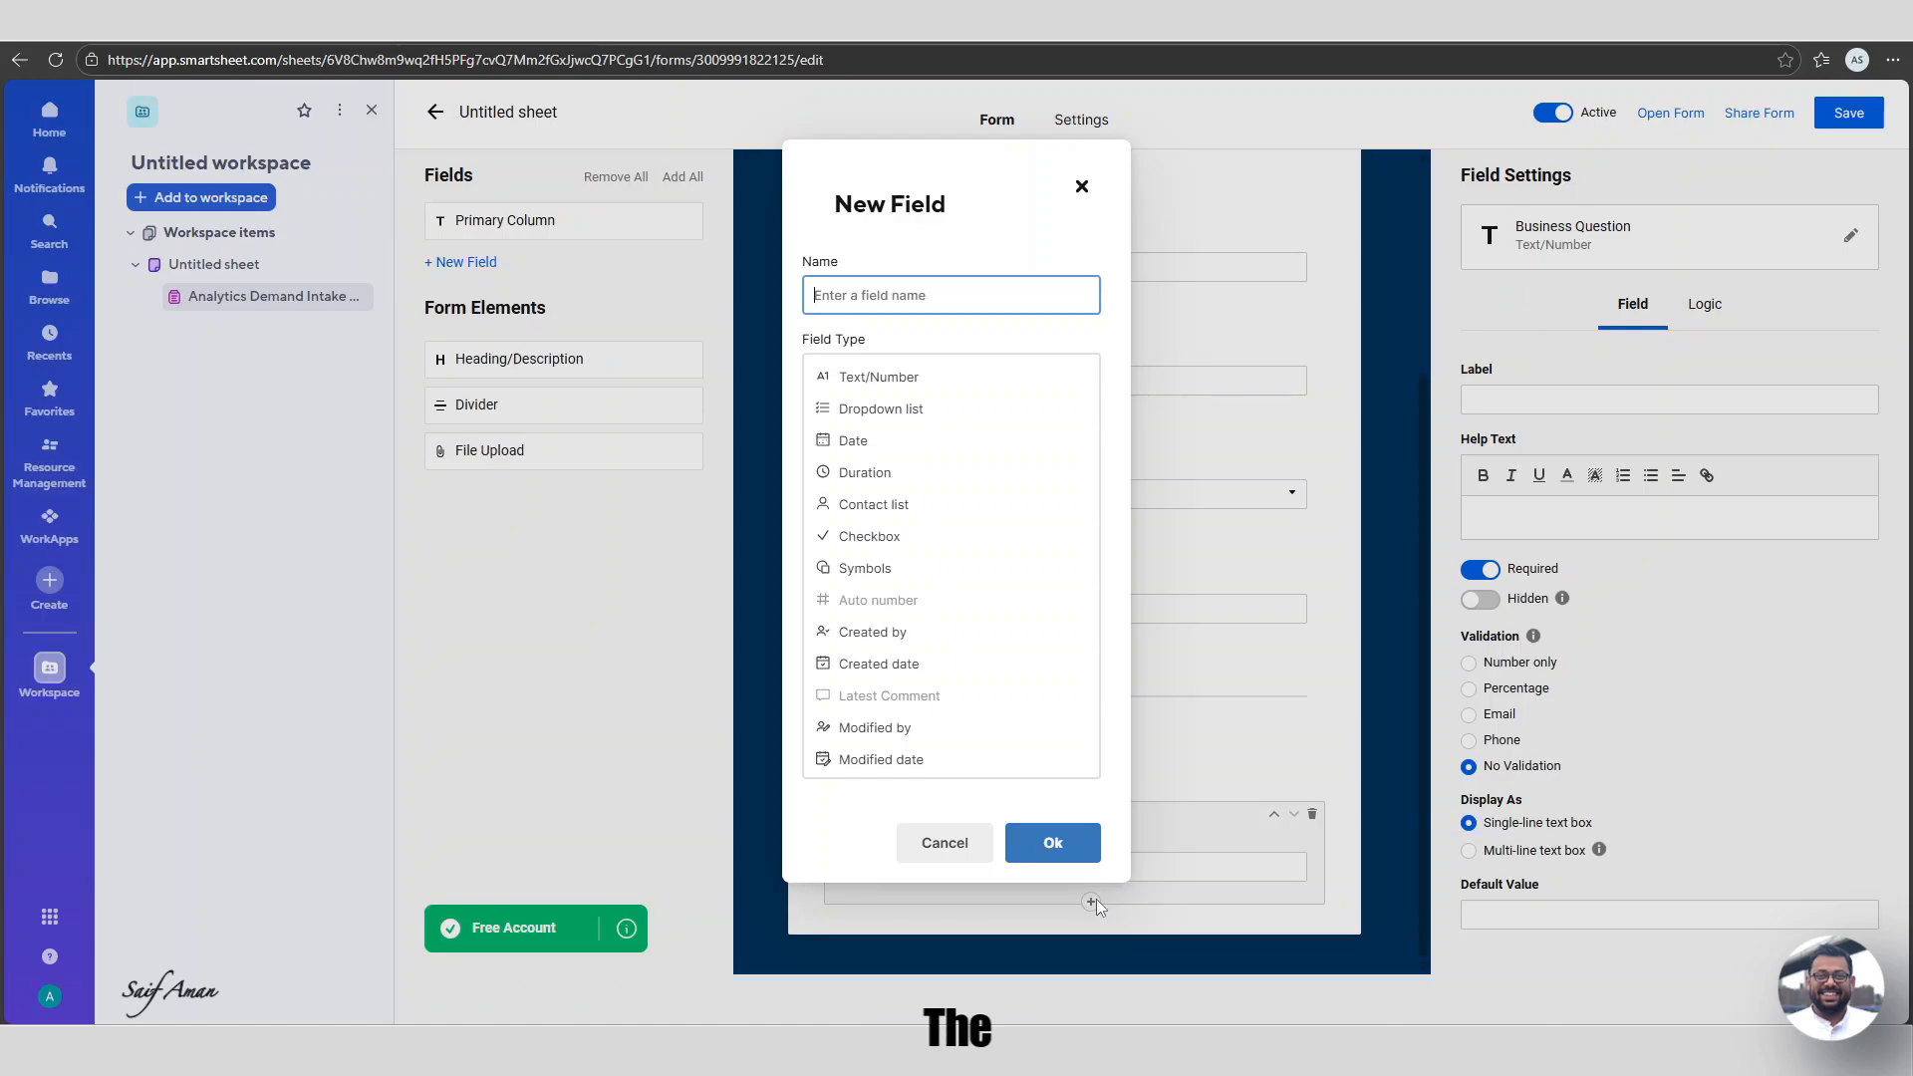
Create a Text/Number field named 'Decision this will Support'.
type("Deci")
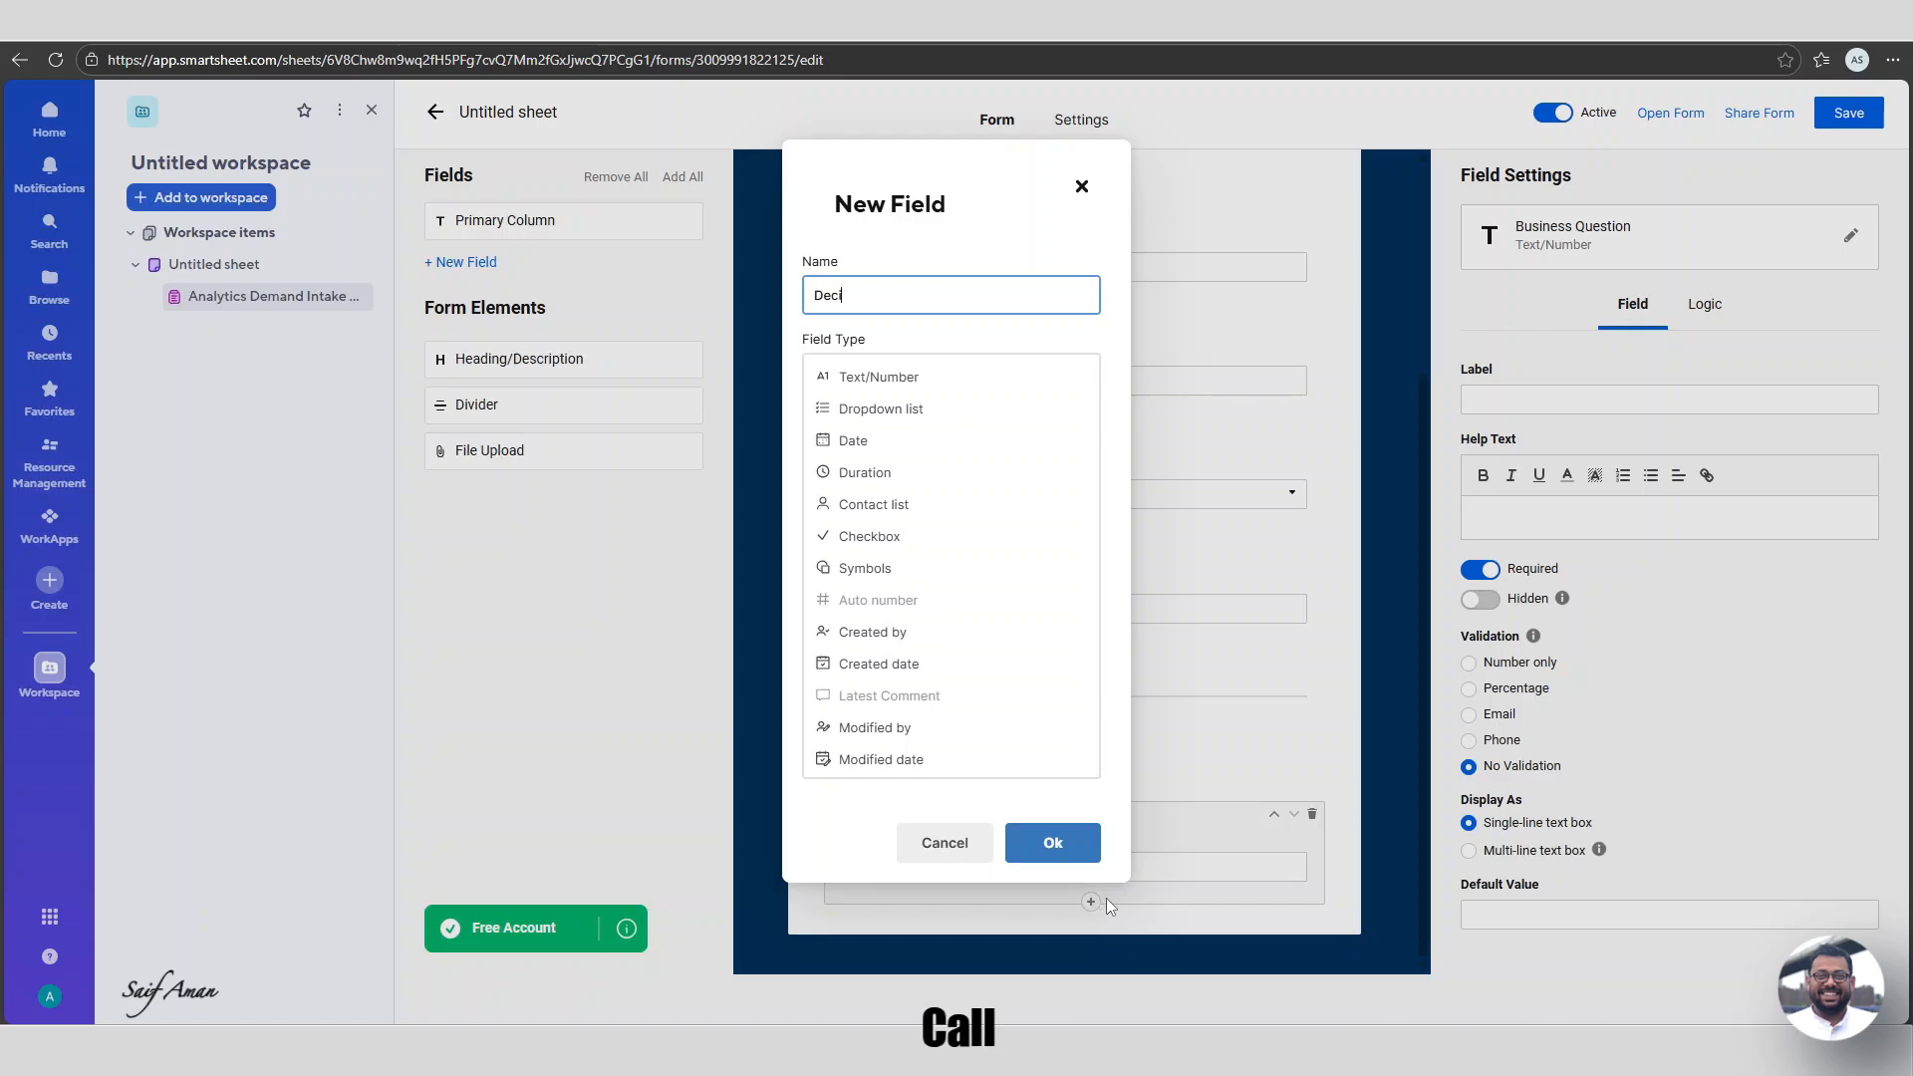
type("sion this will Support")
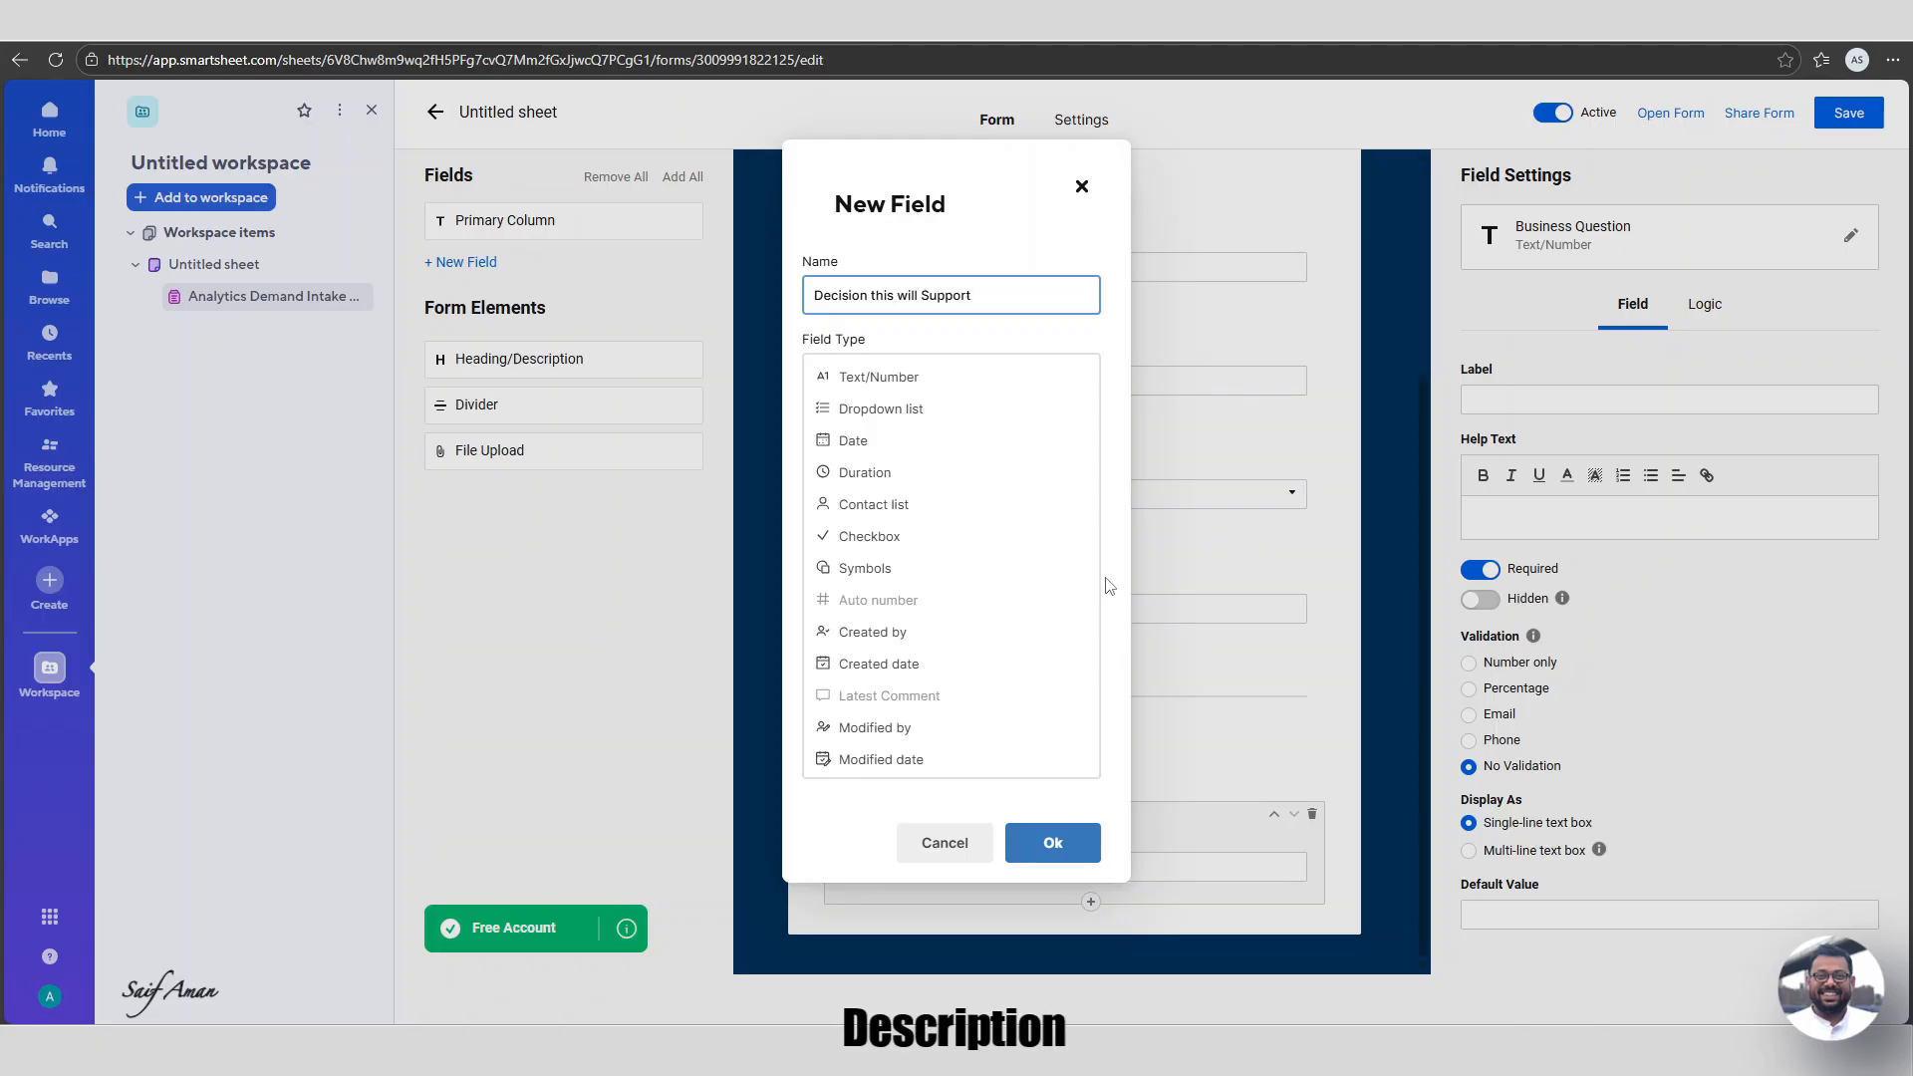
left_click(859, 379)
left_click(1050, 465)
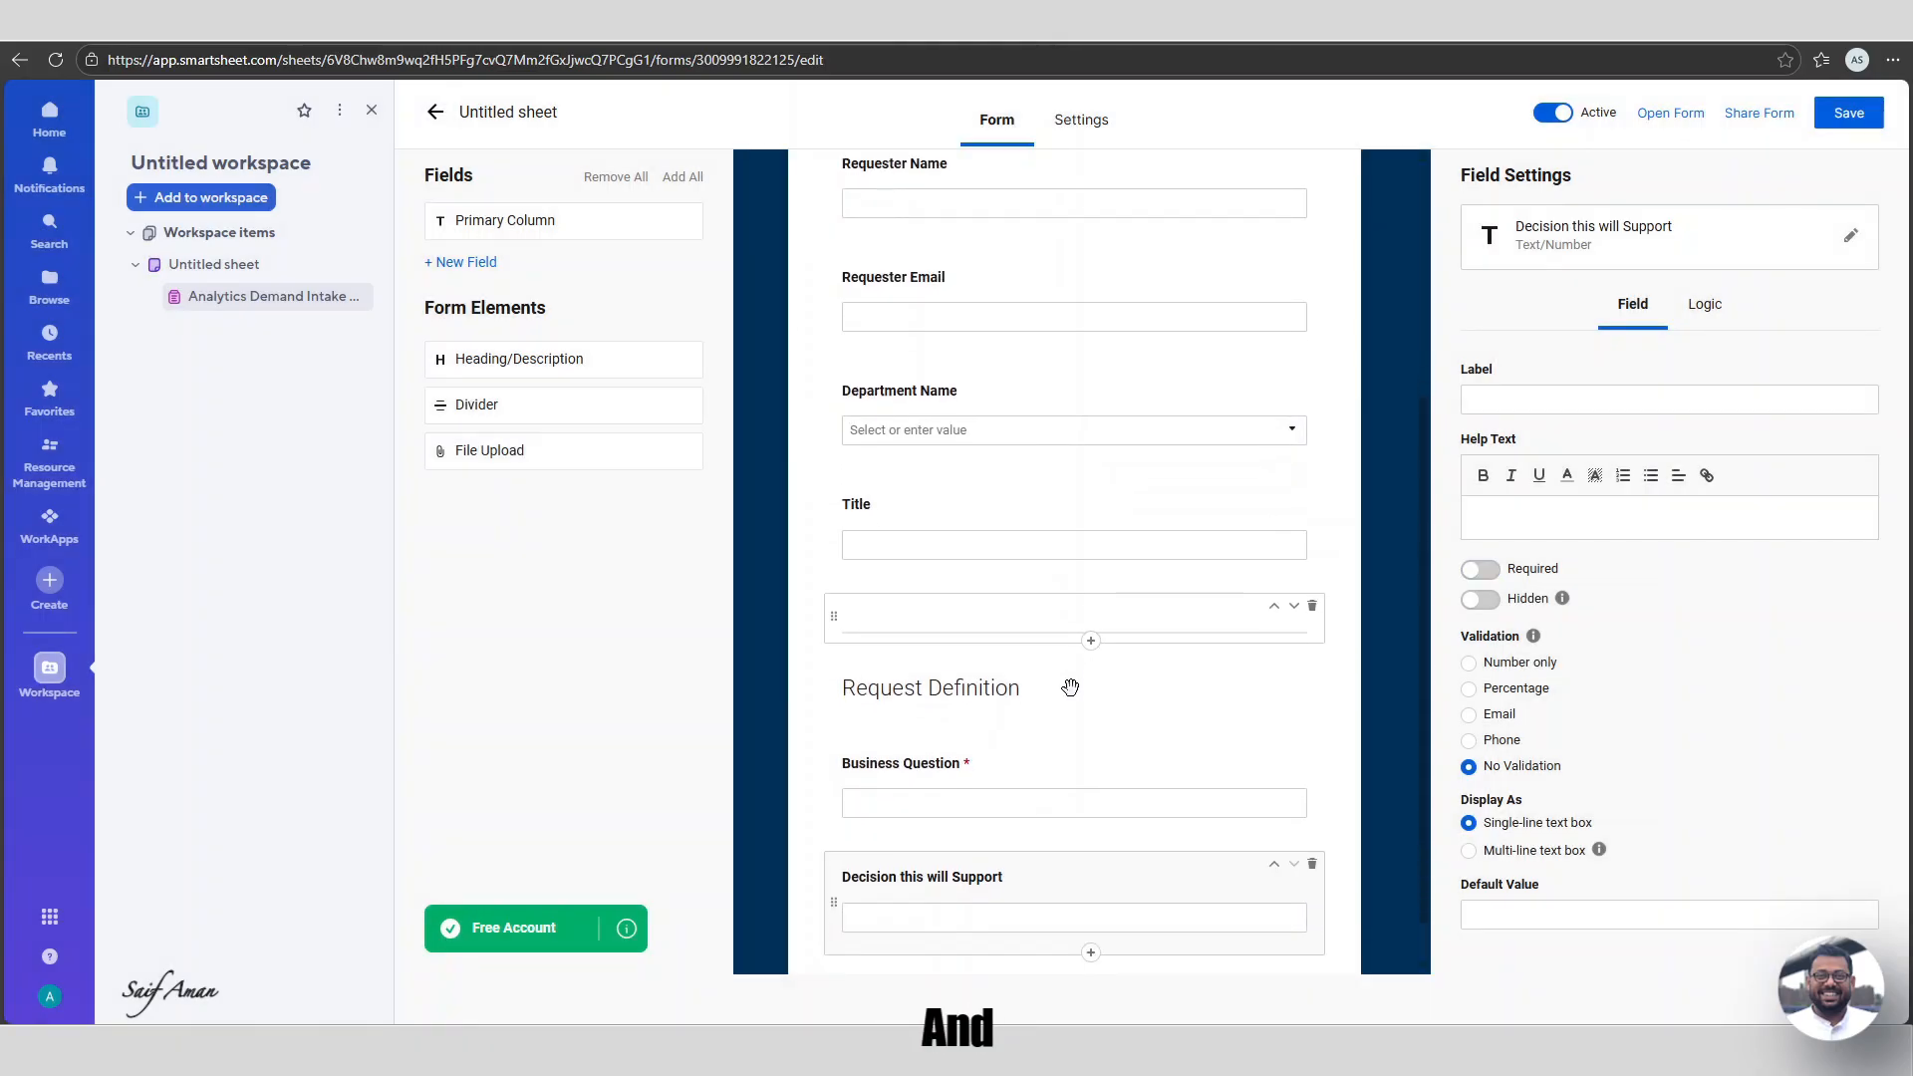
Display the Decision field as a 5-line multi-line text box and make it required.
scroll(1070, 687, "down", 1)
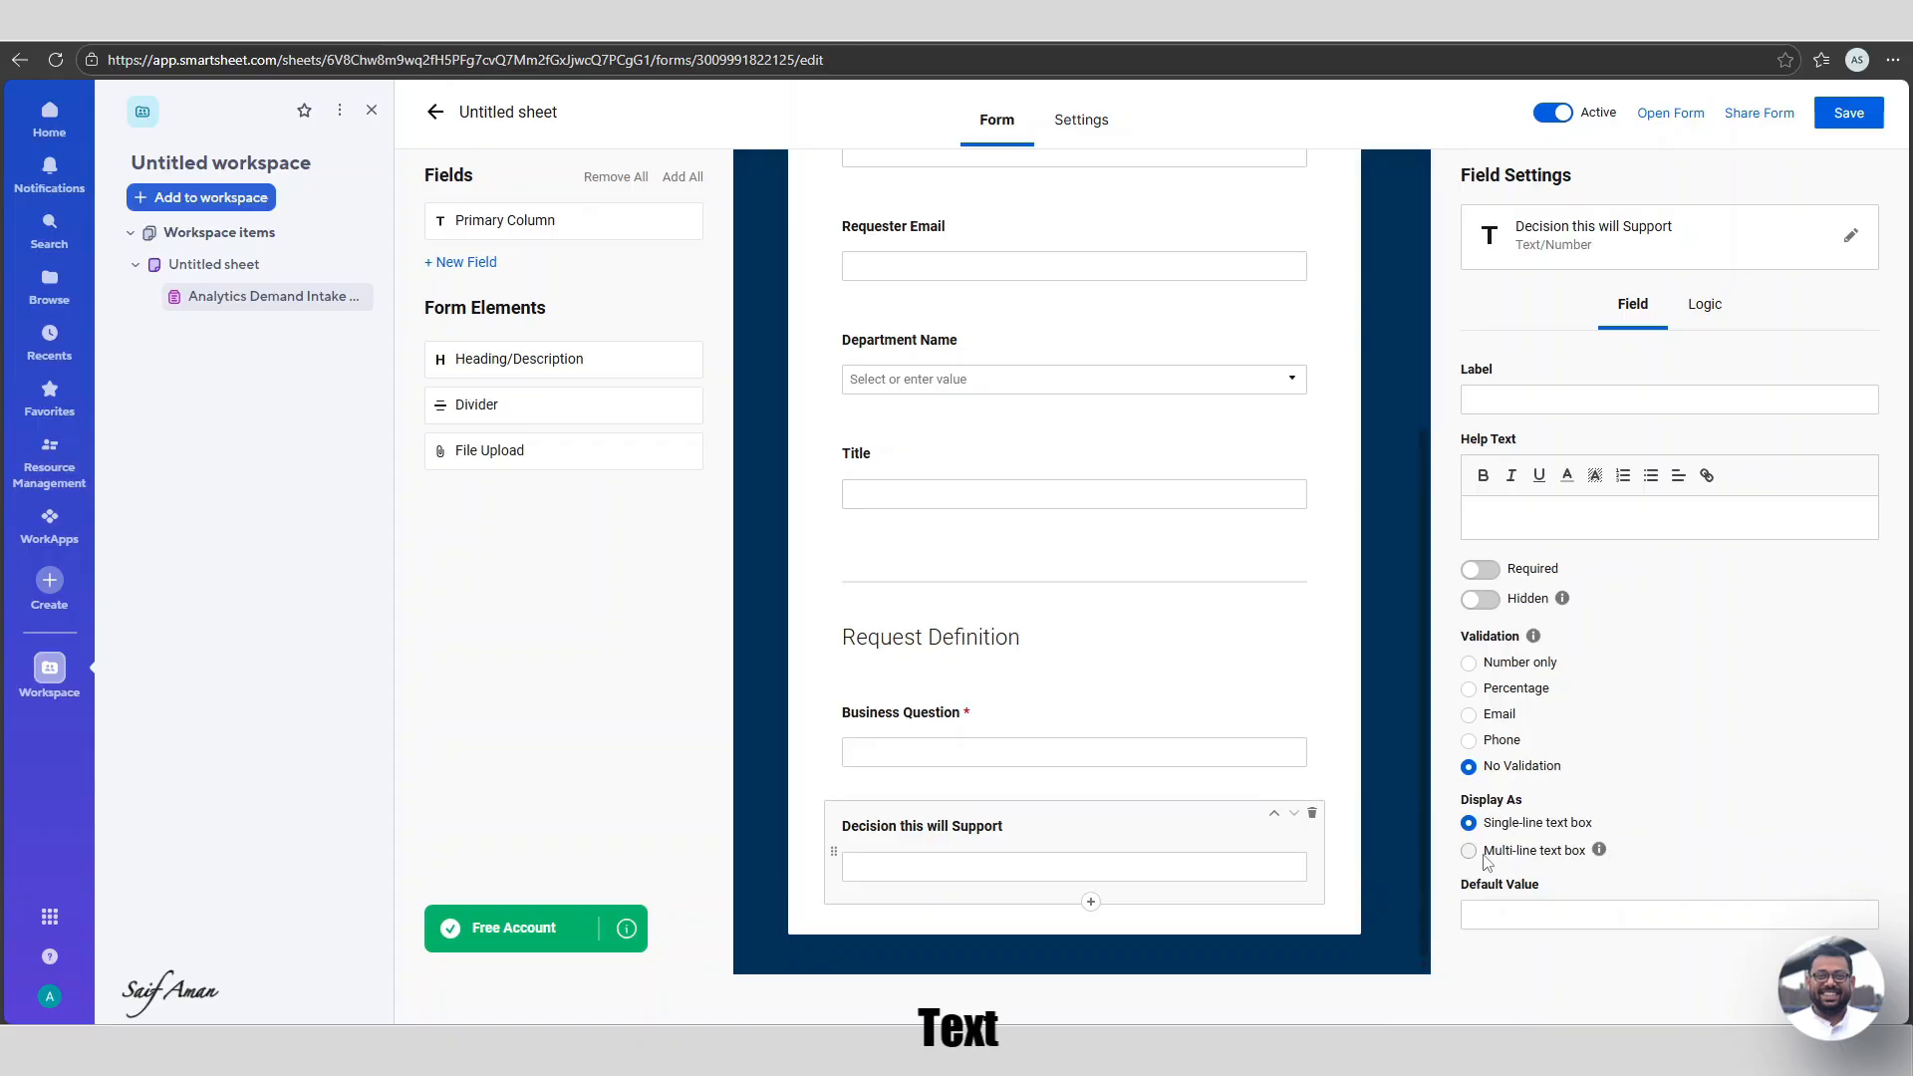
left_click(1470, 852)
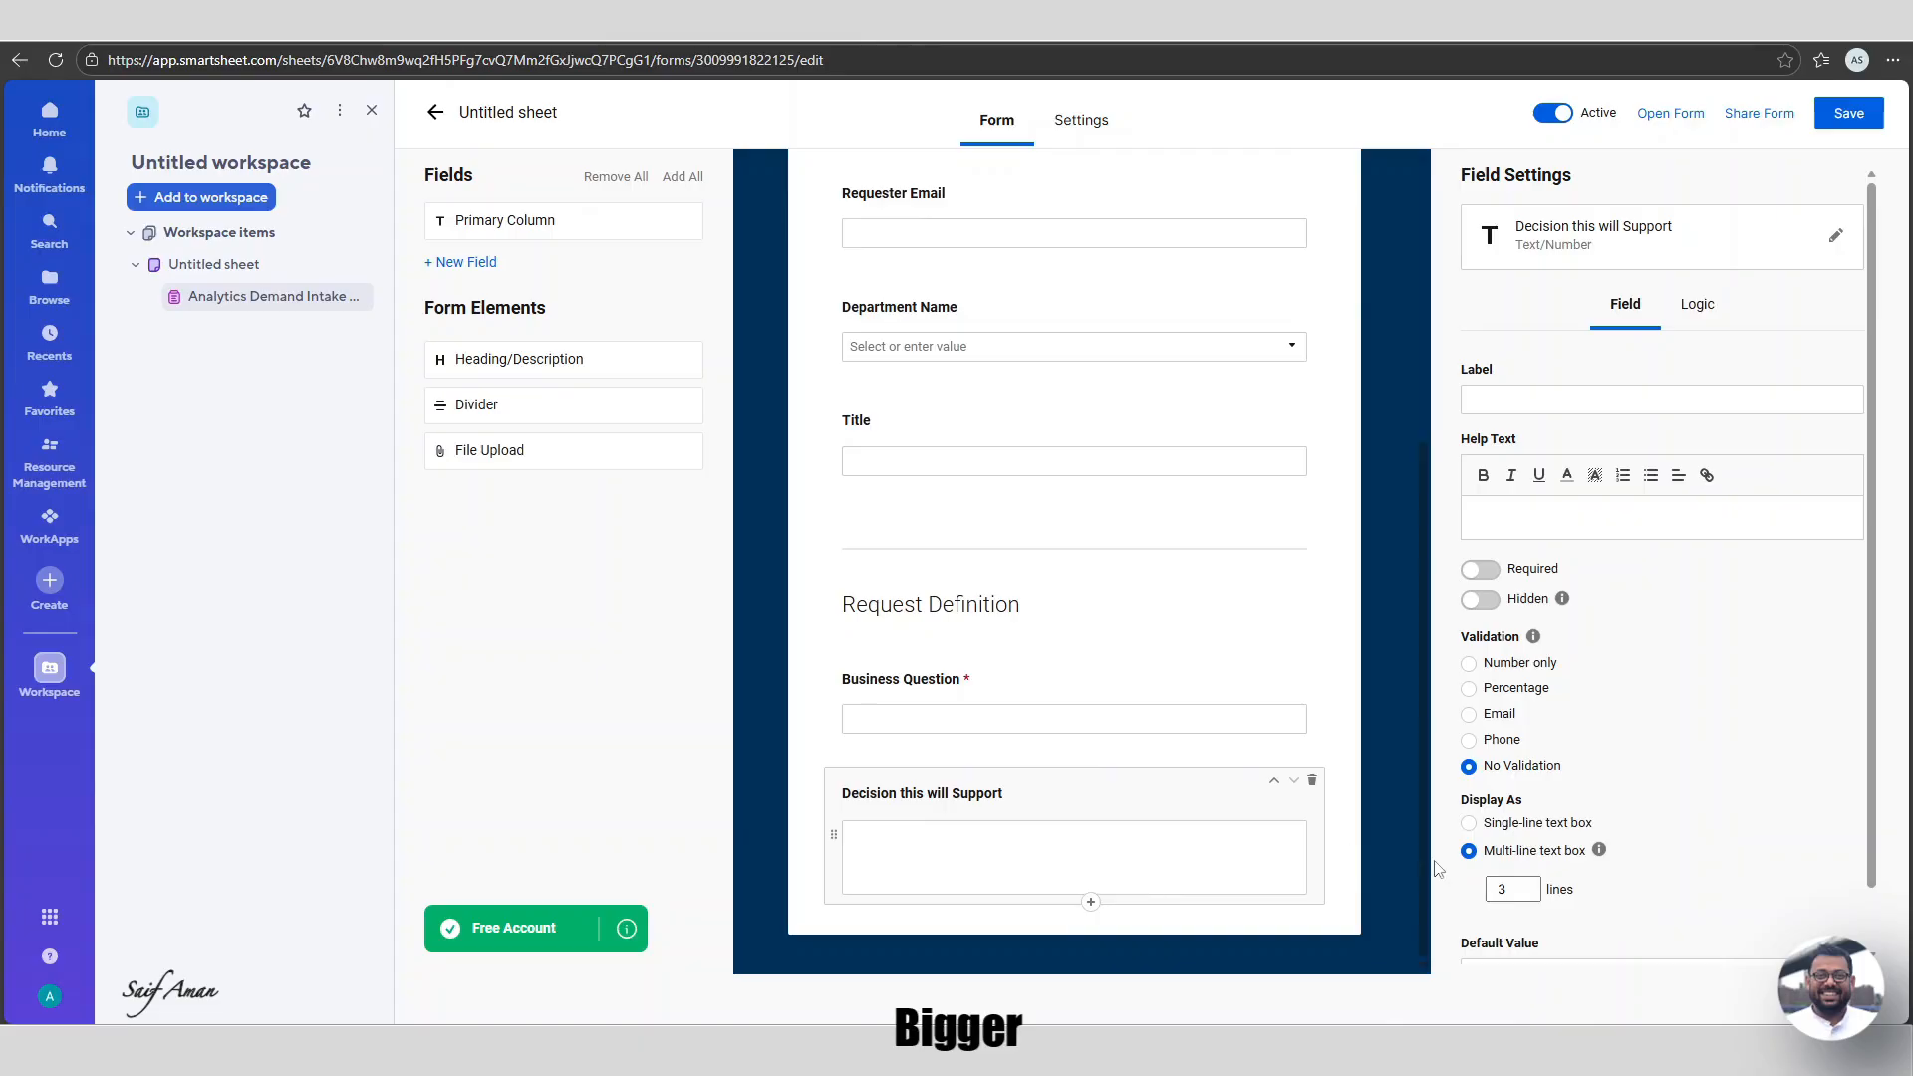
left_click(1514, 888)
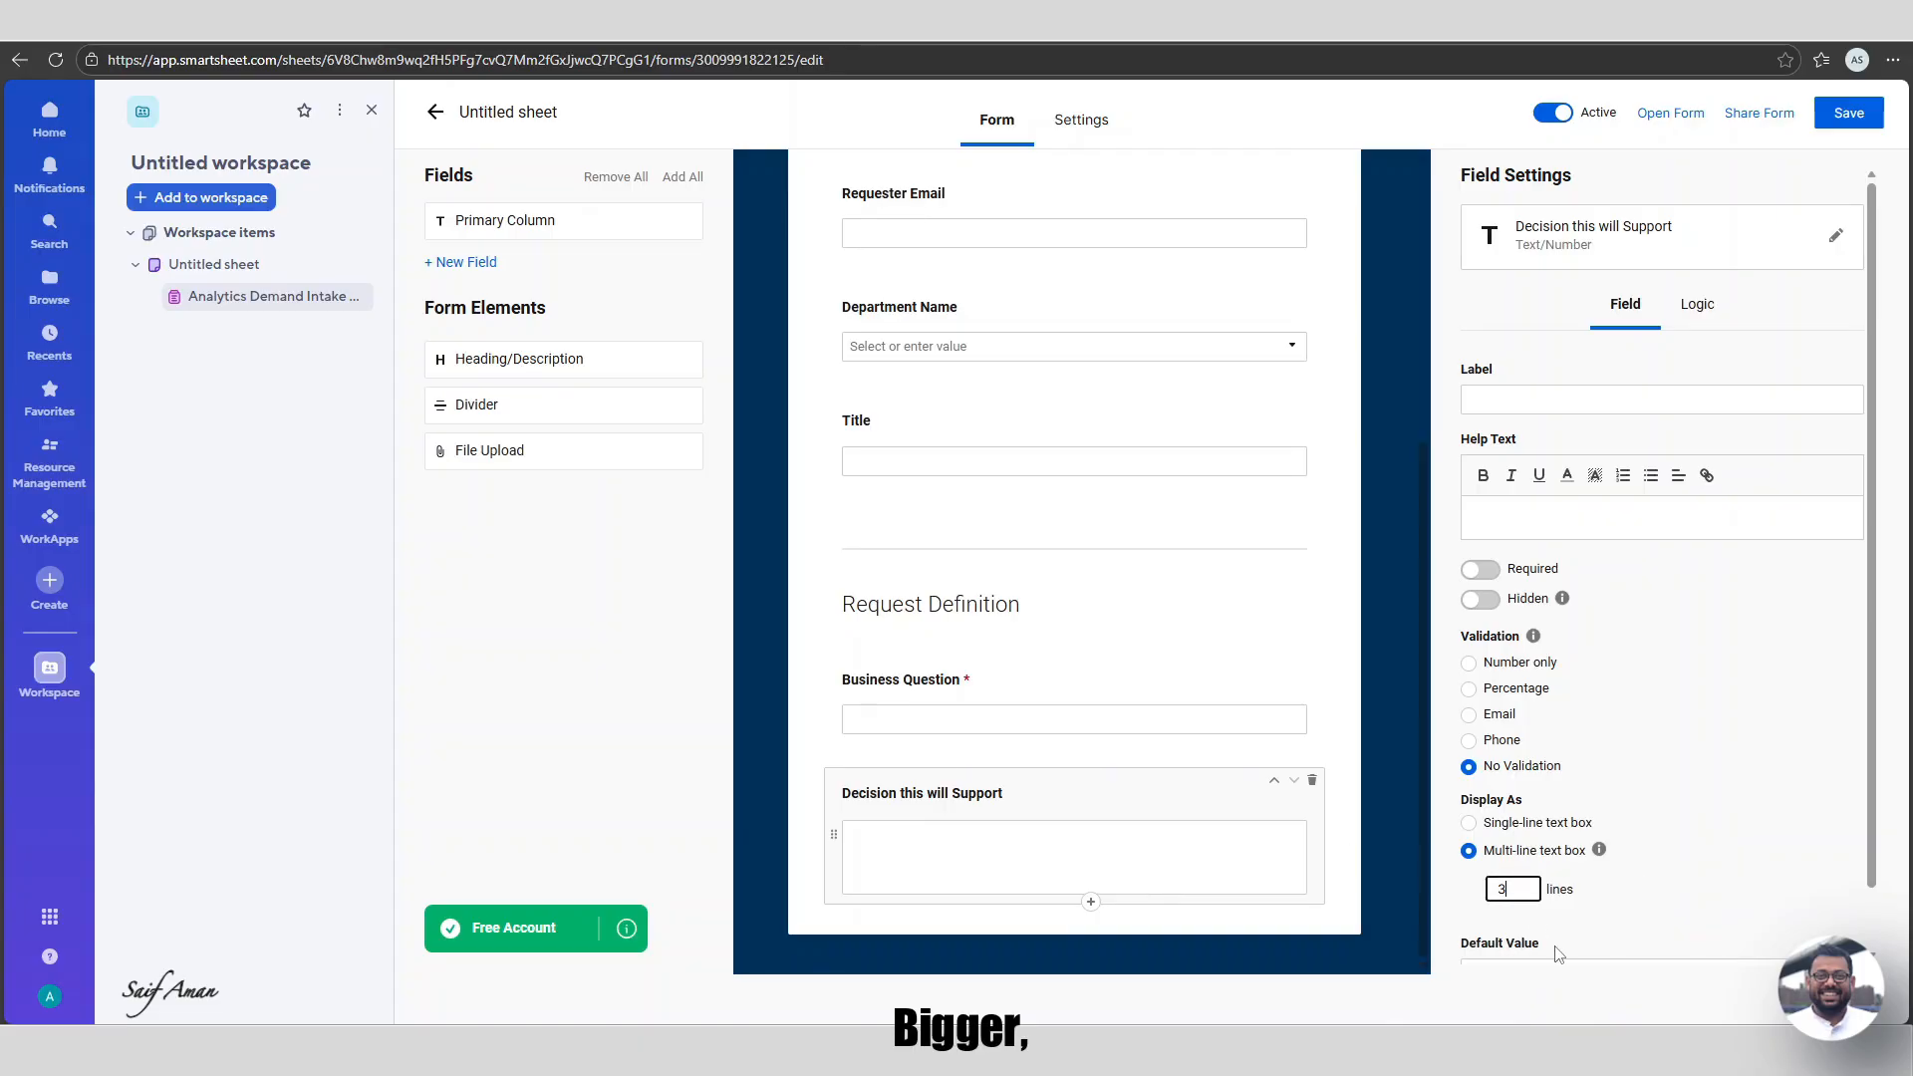
key("BackSpace")
type("5")
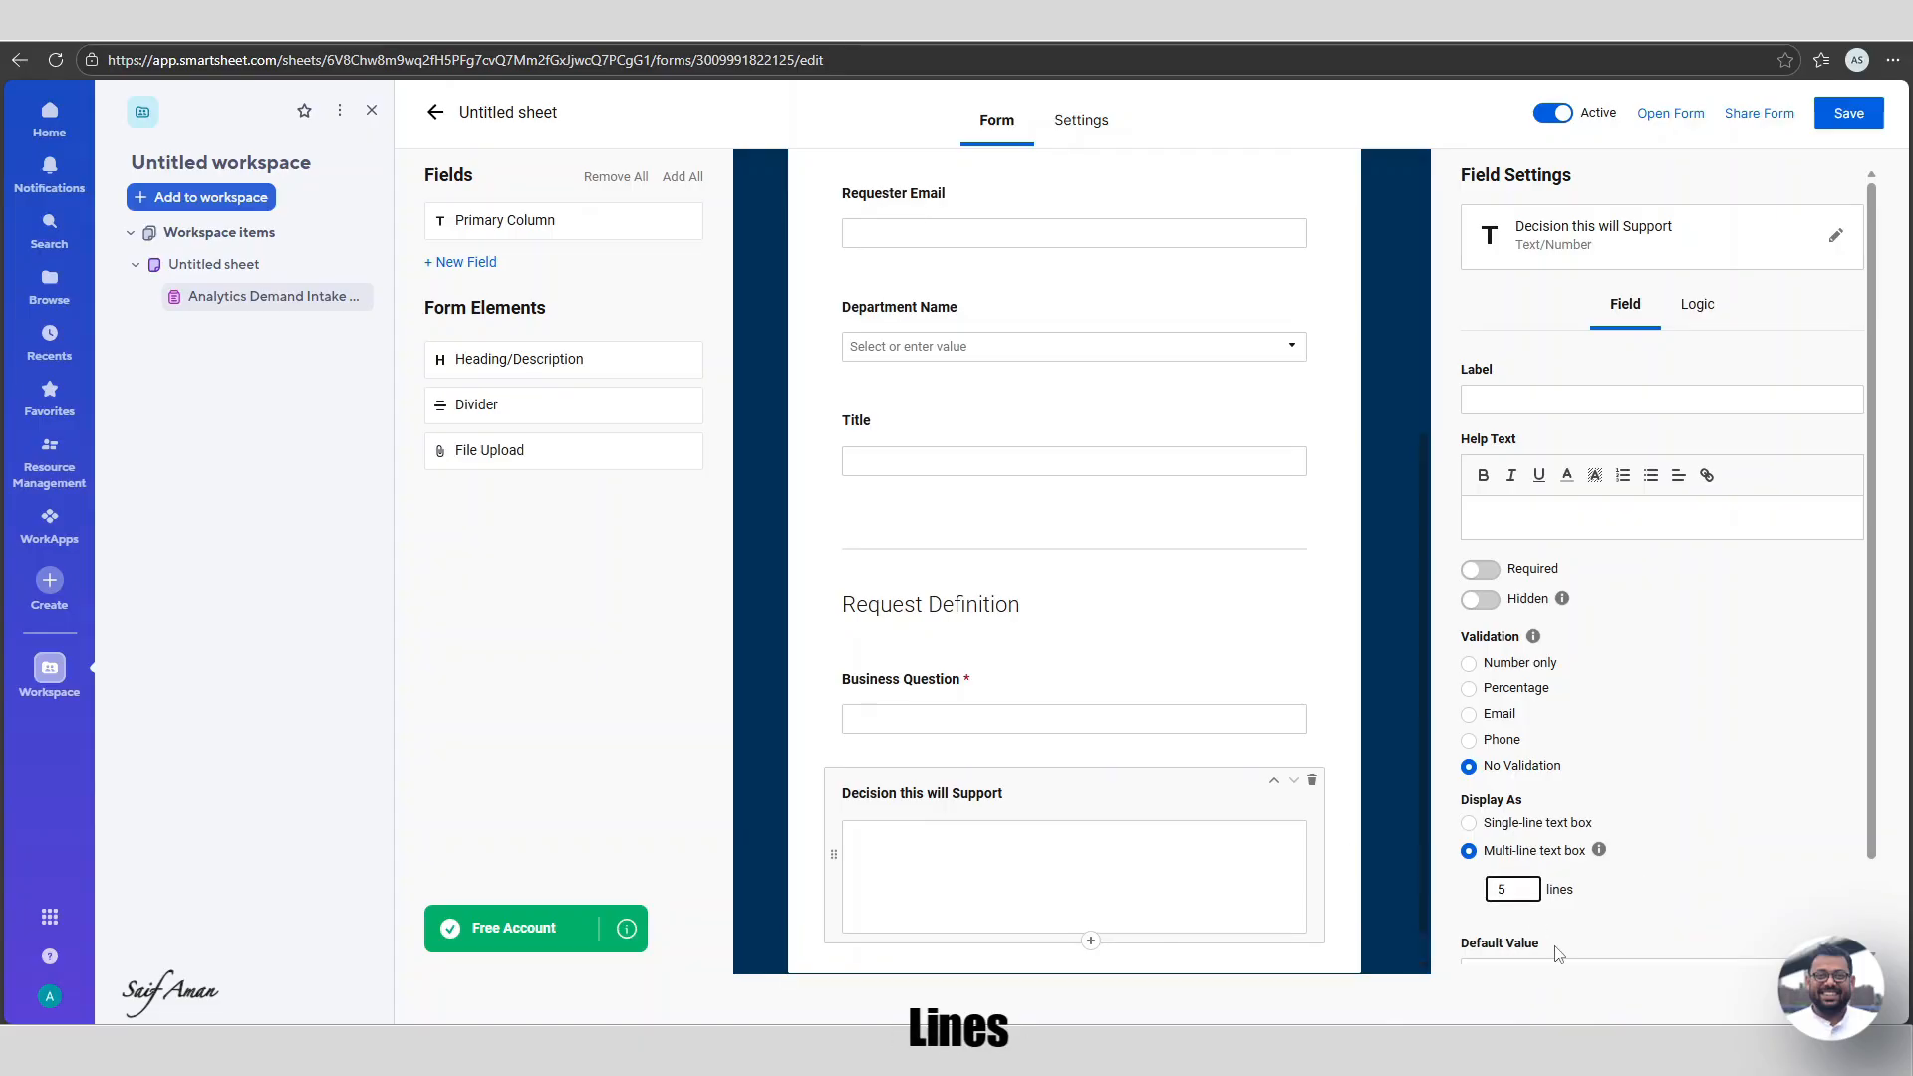
scroll(981, 831, "down", 1)
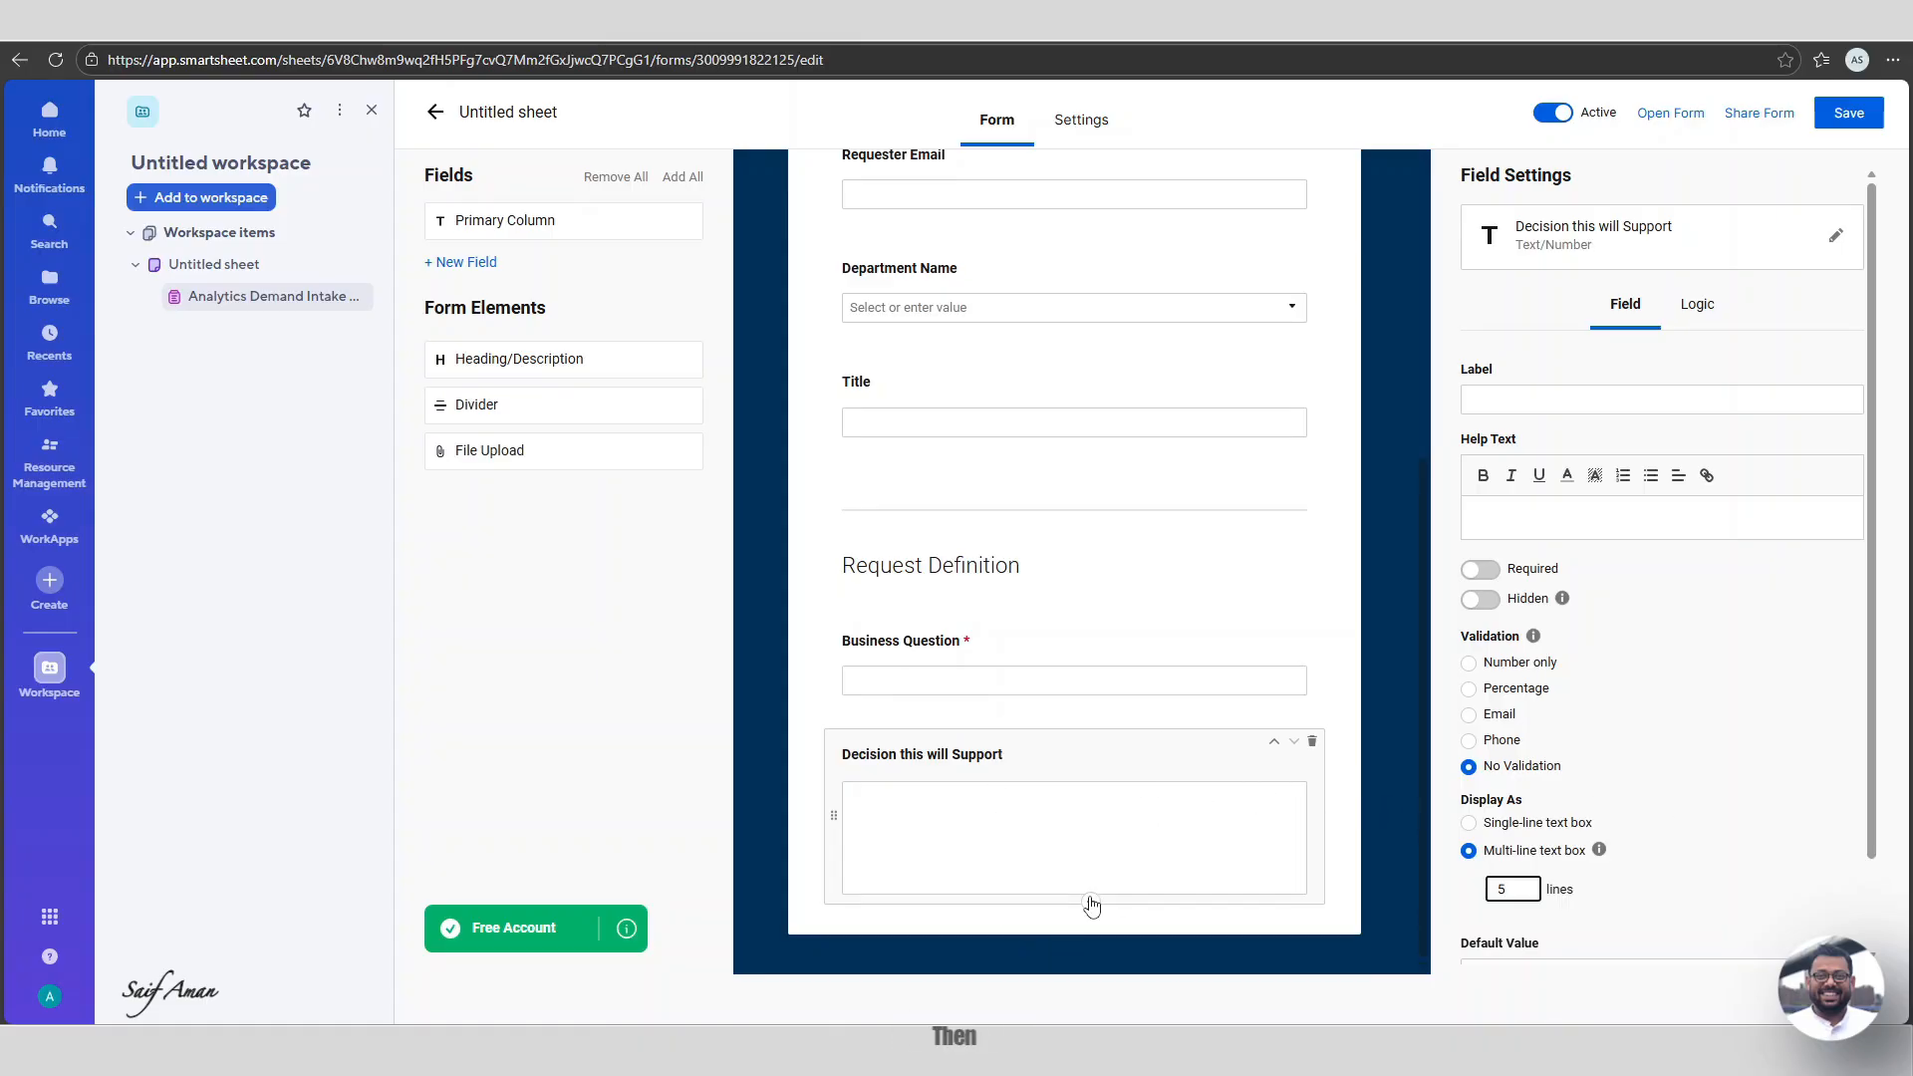
left_click(1138, 771)
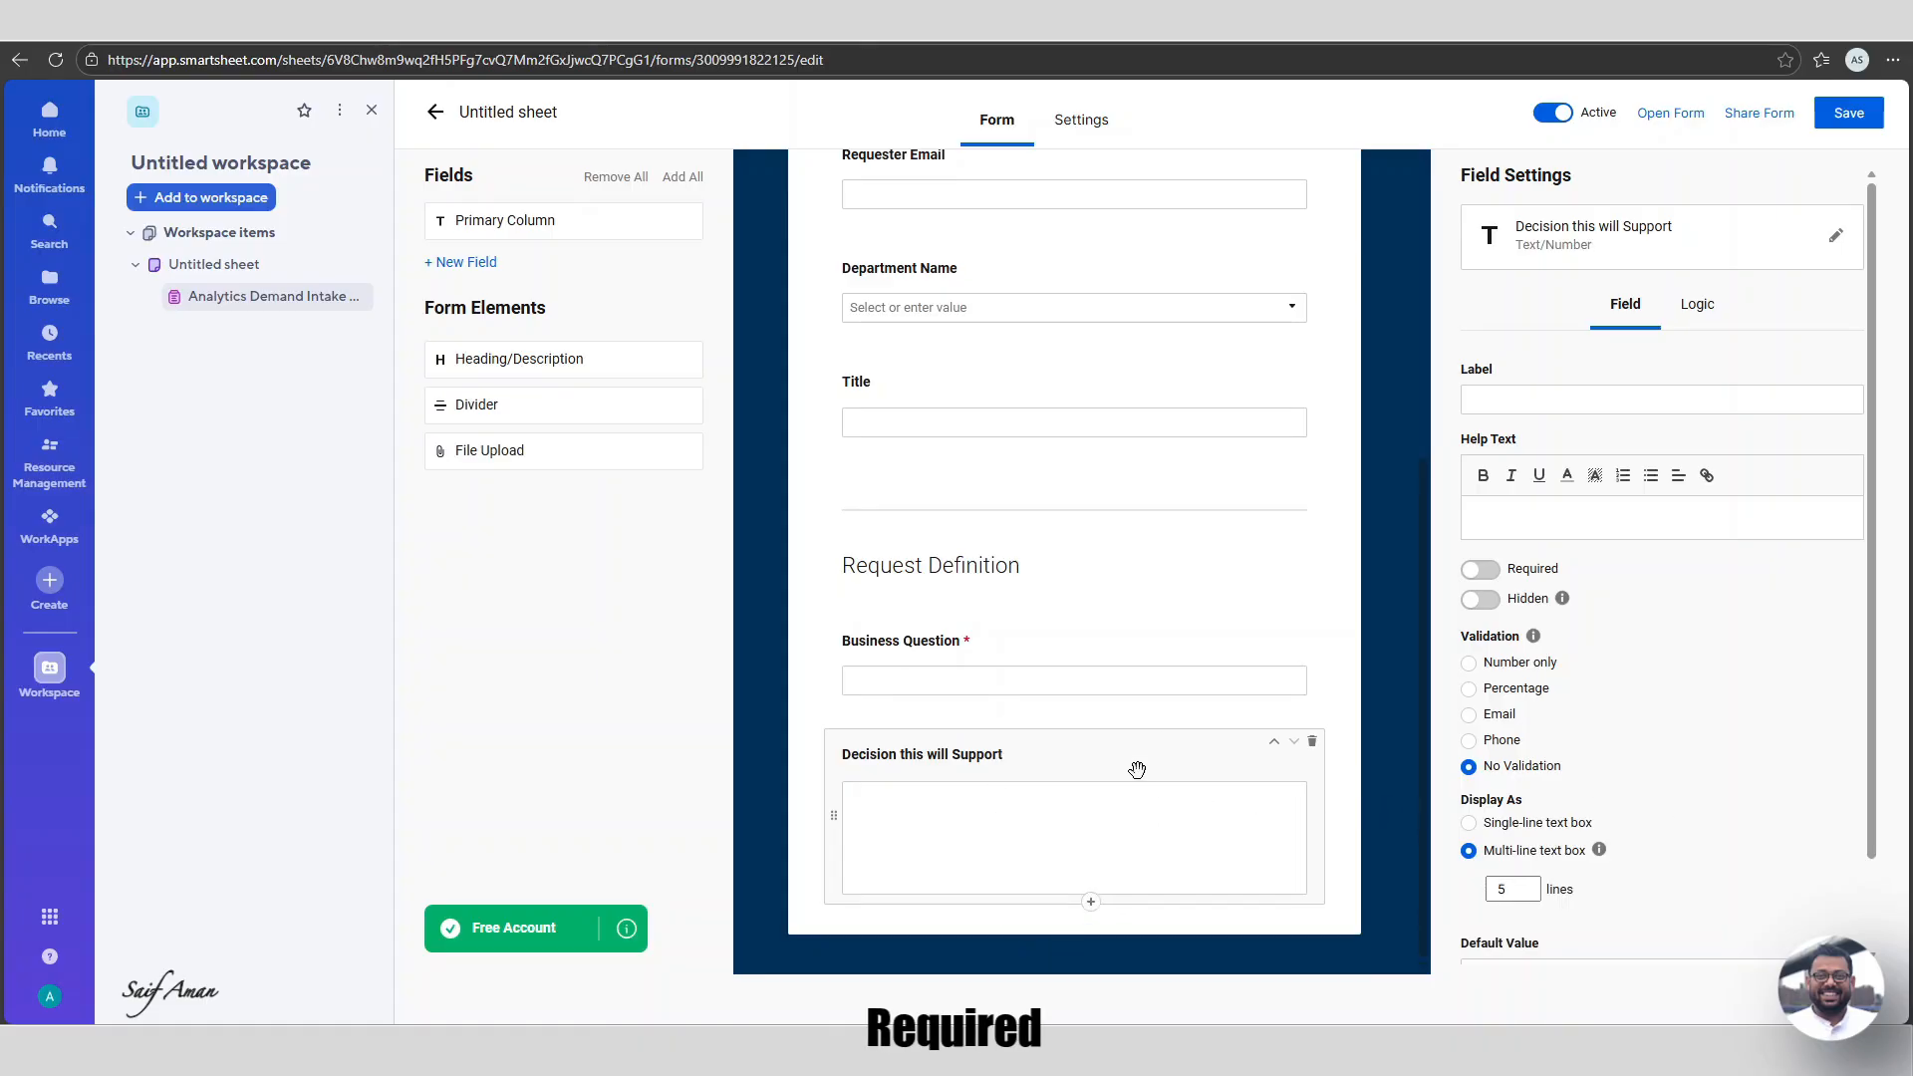
left_click(1500, 574)
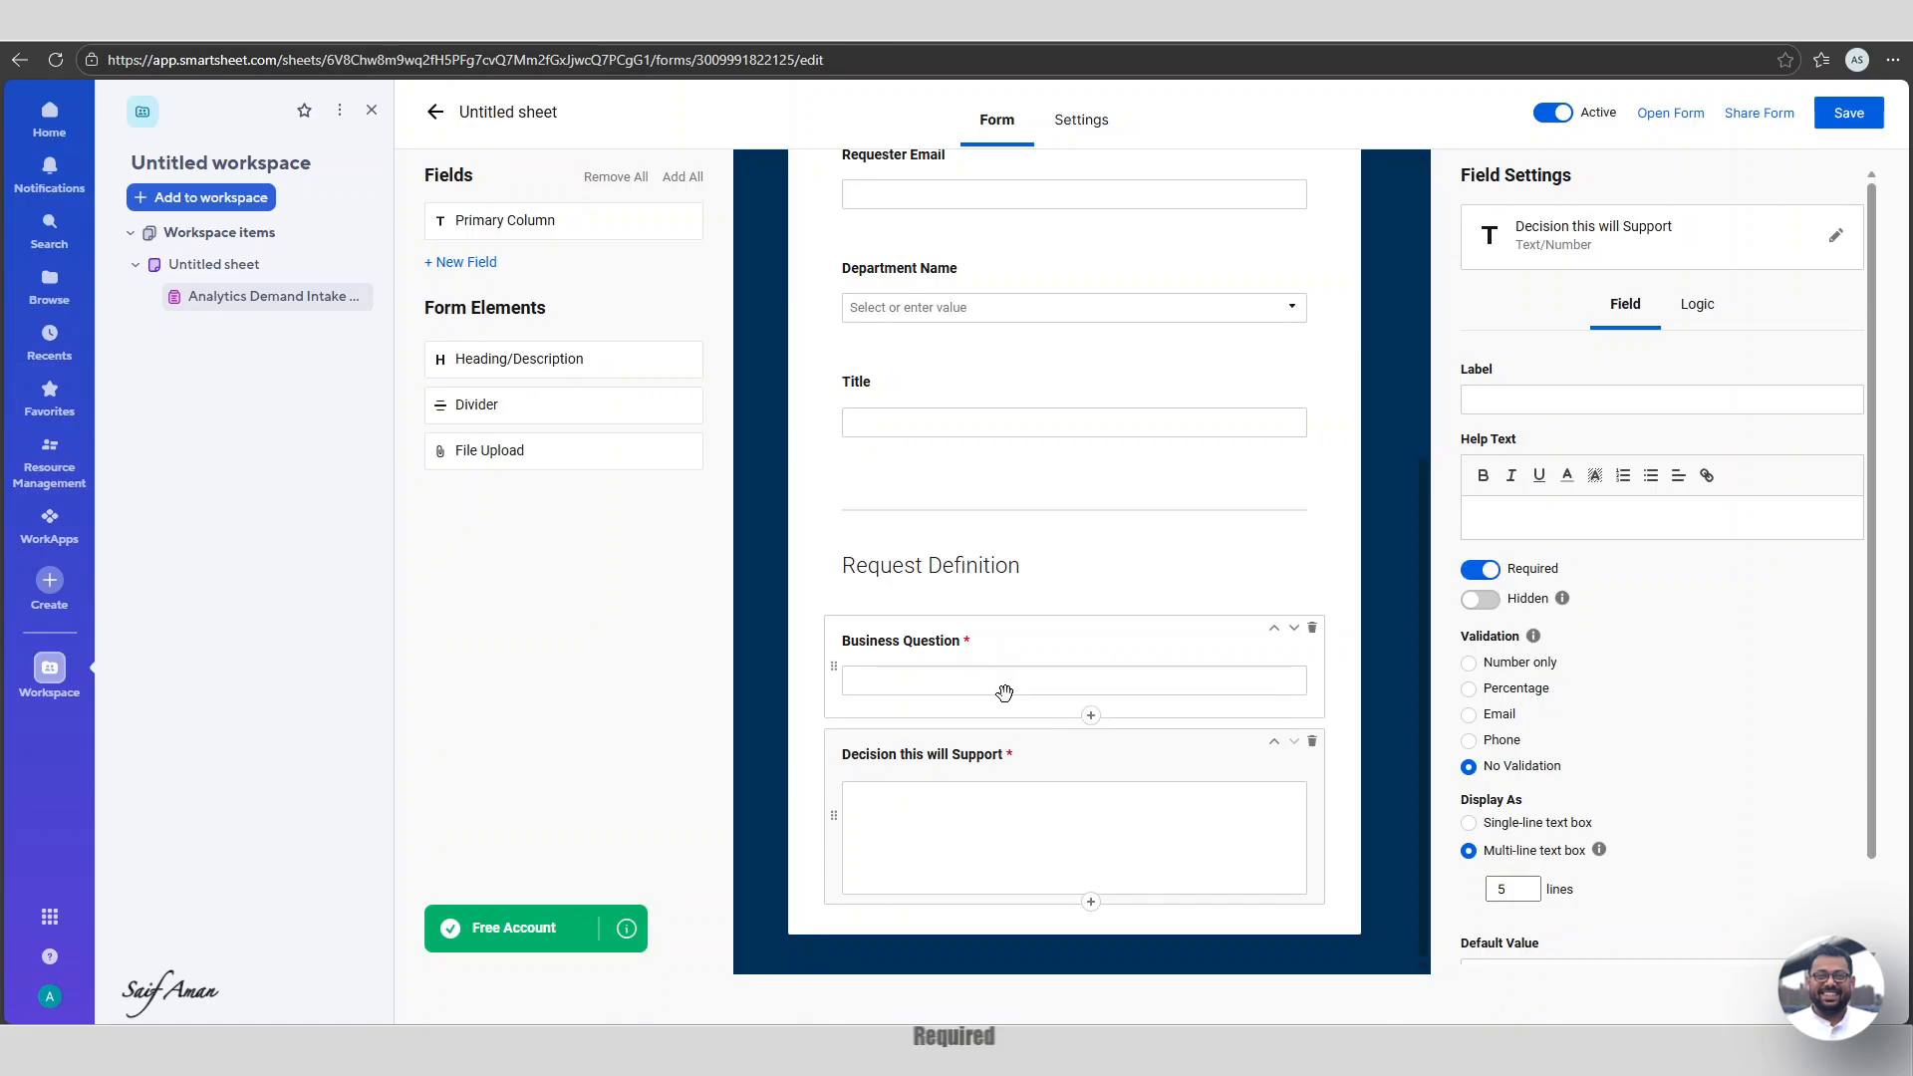
left_click(1091, 903)
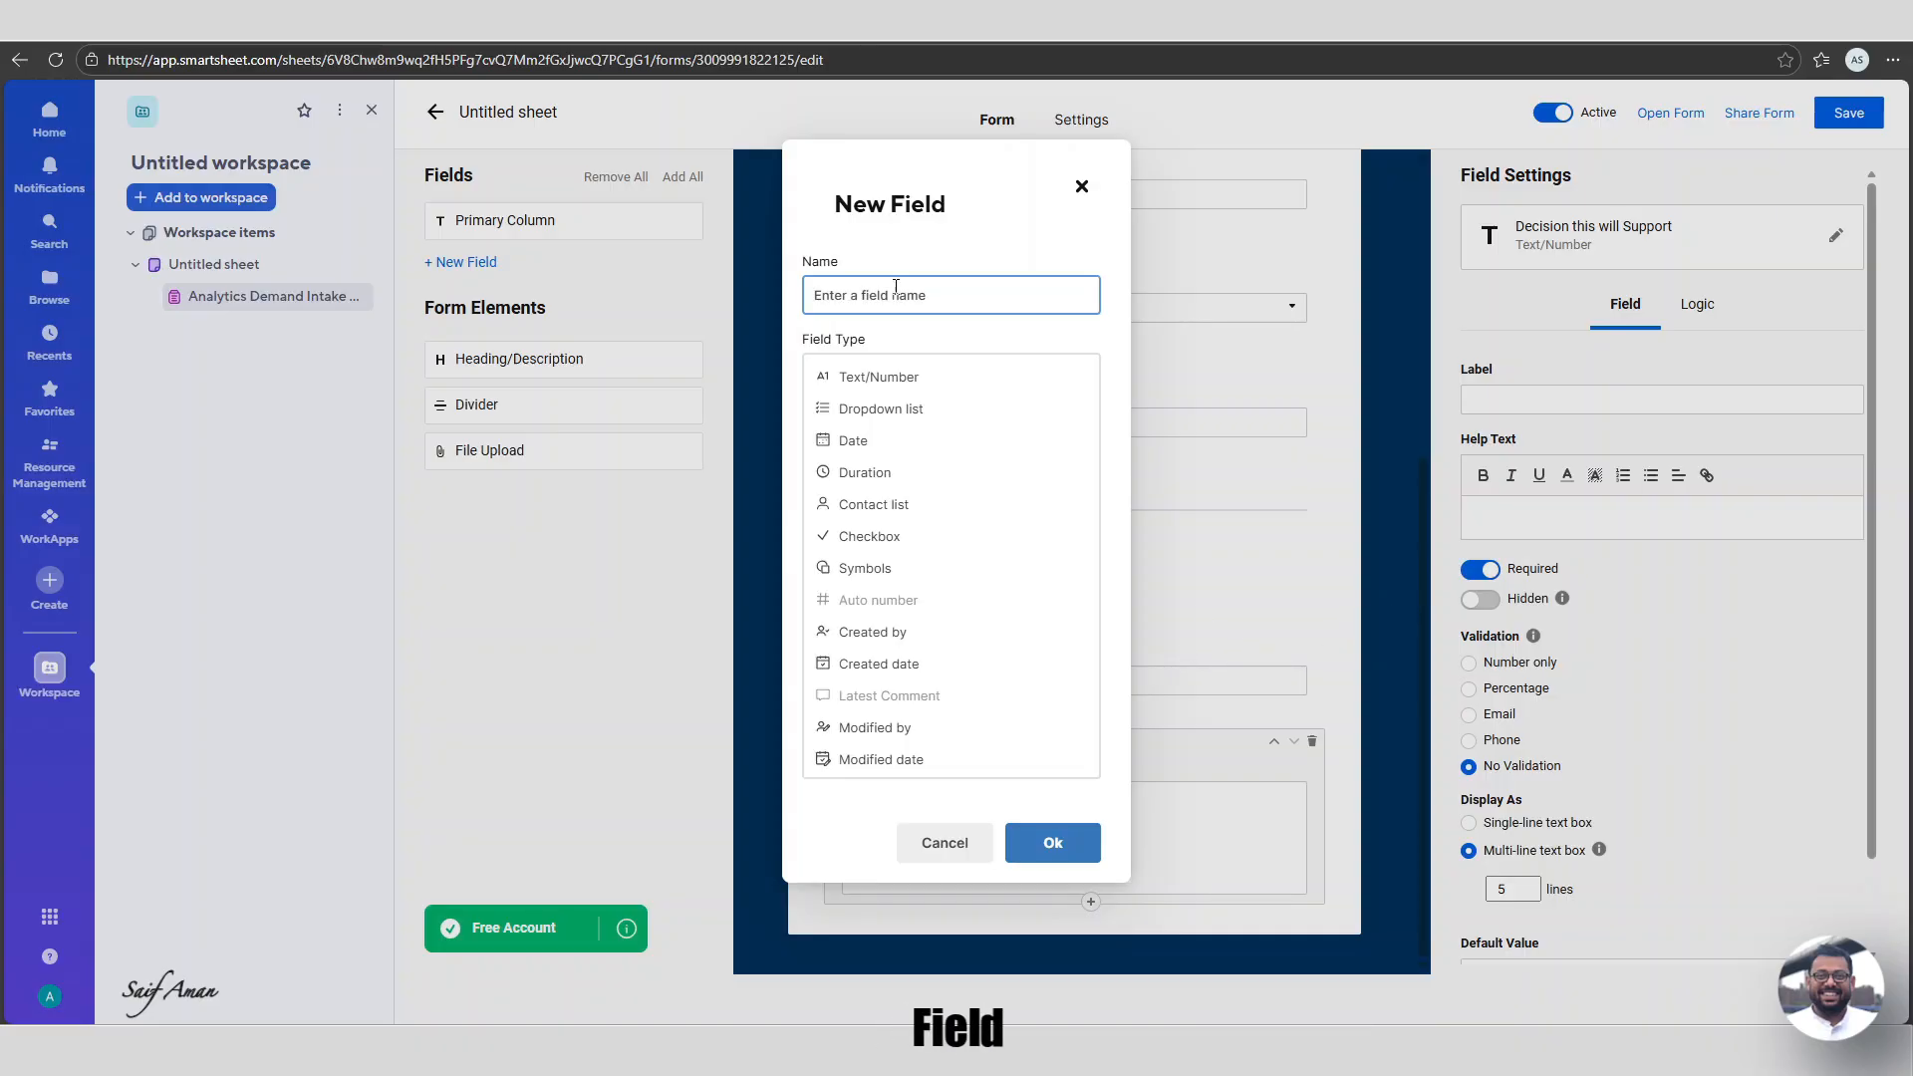
Name the new field 'Requested Output Type' as a dropdown restricted to list values.
type("Requeste")
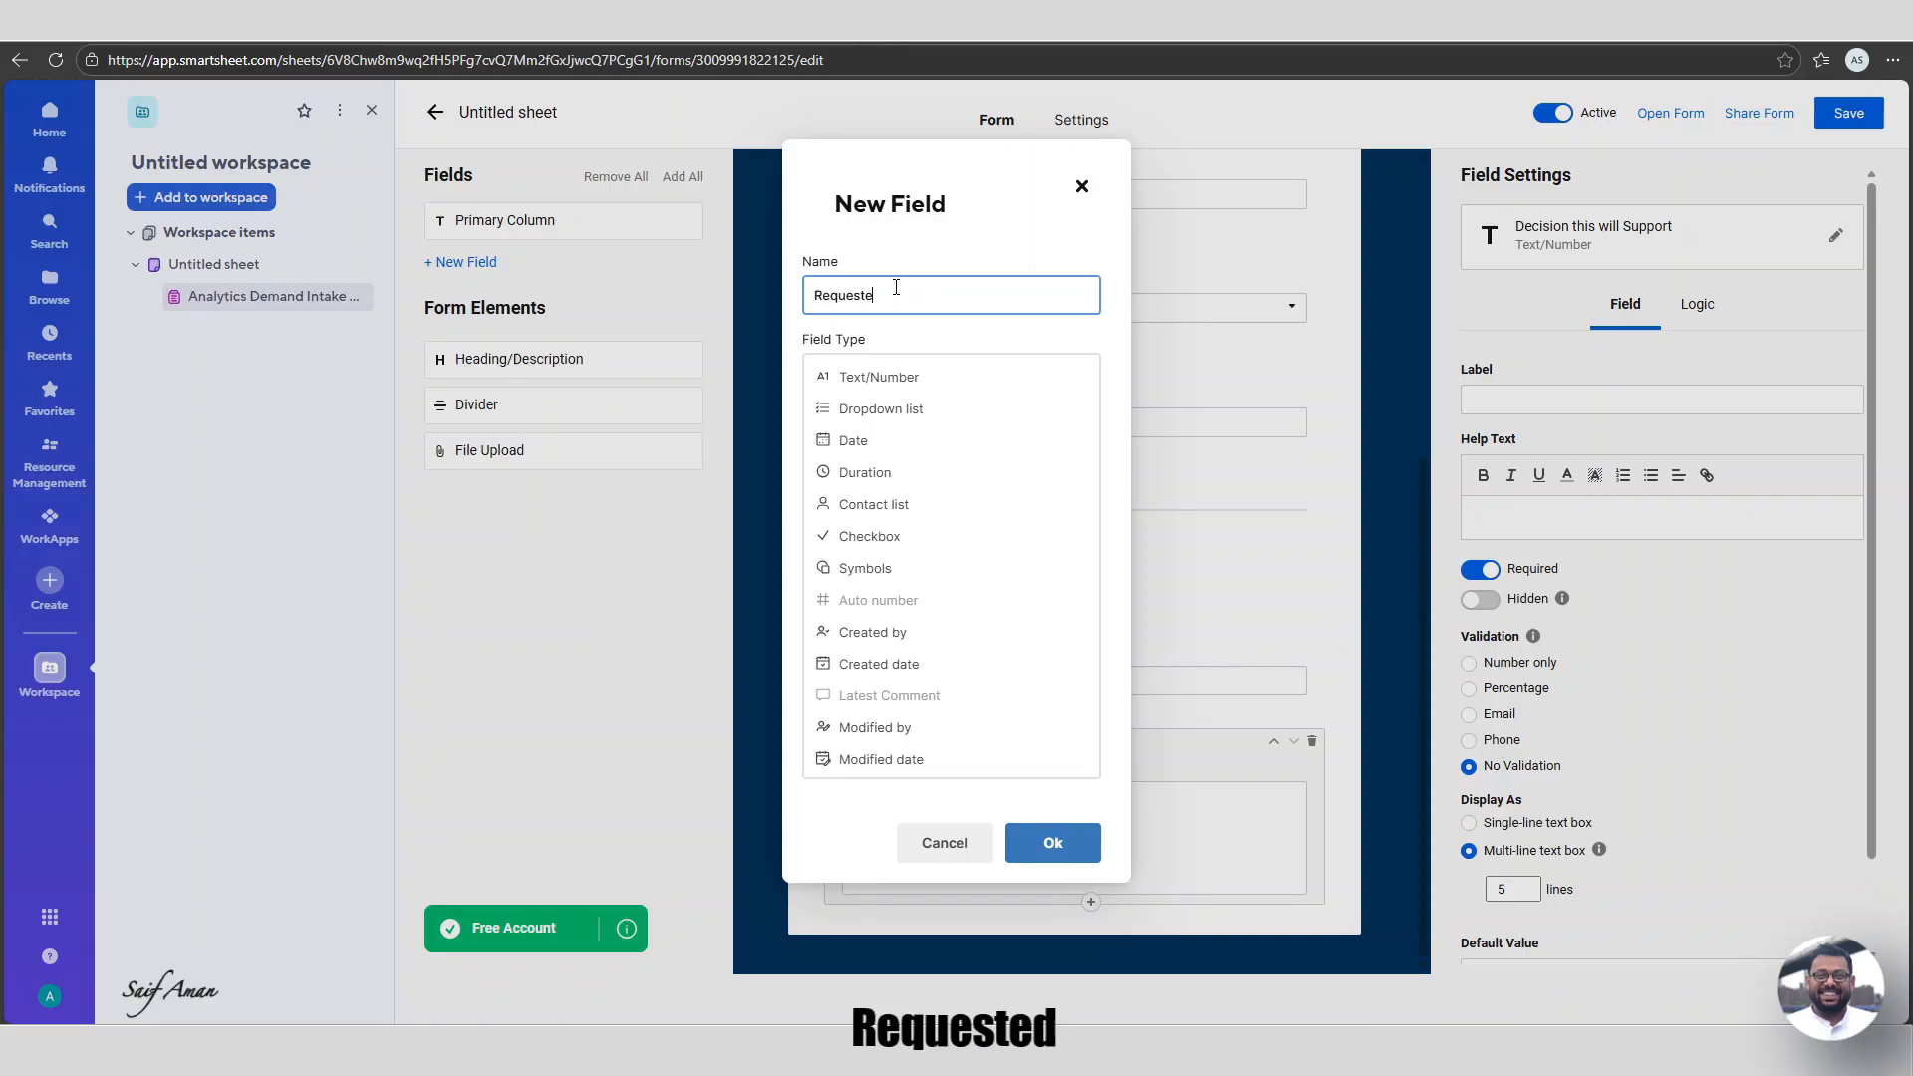
type("d Output Type")
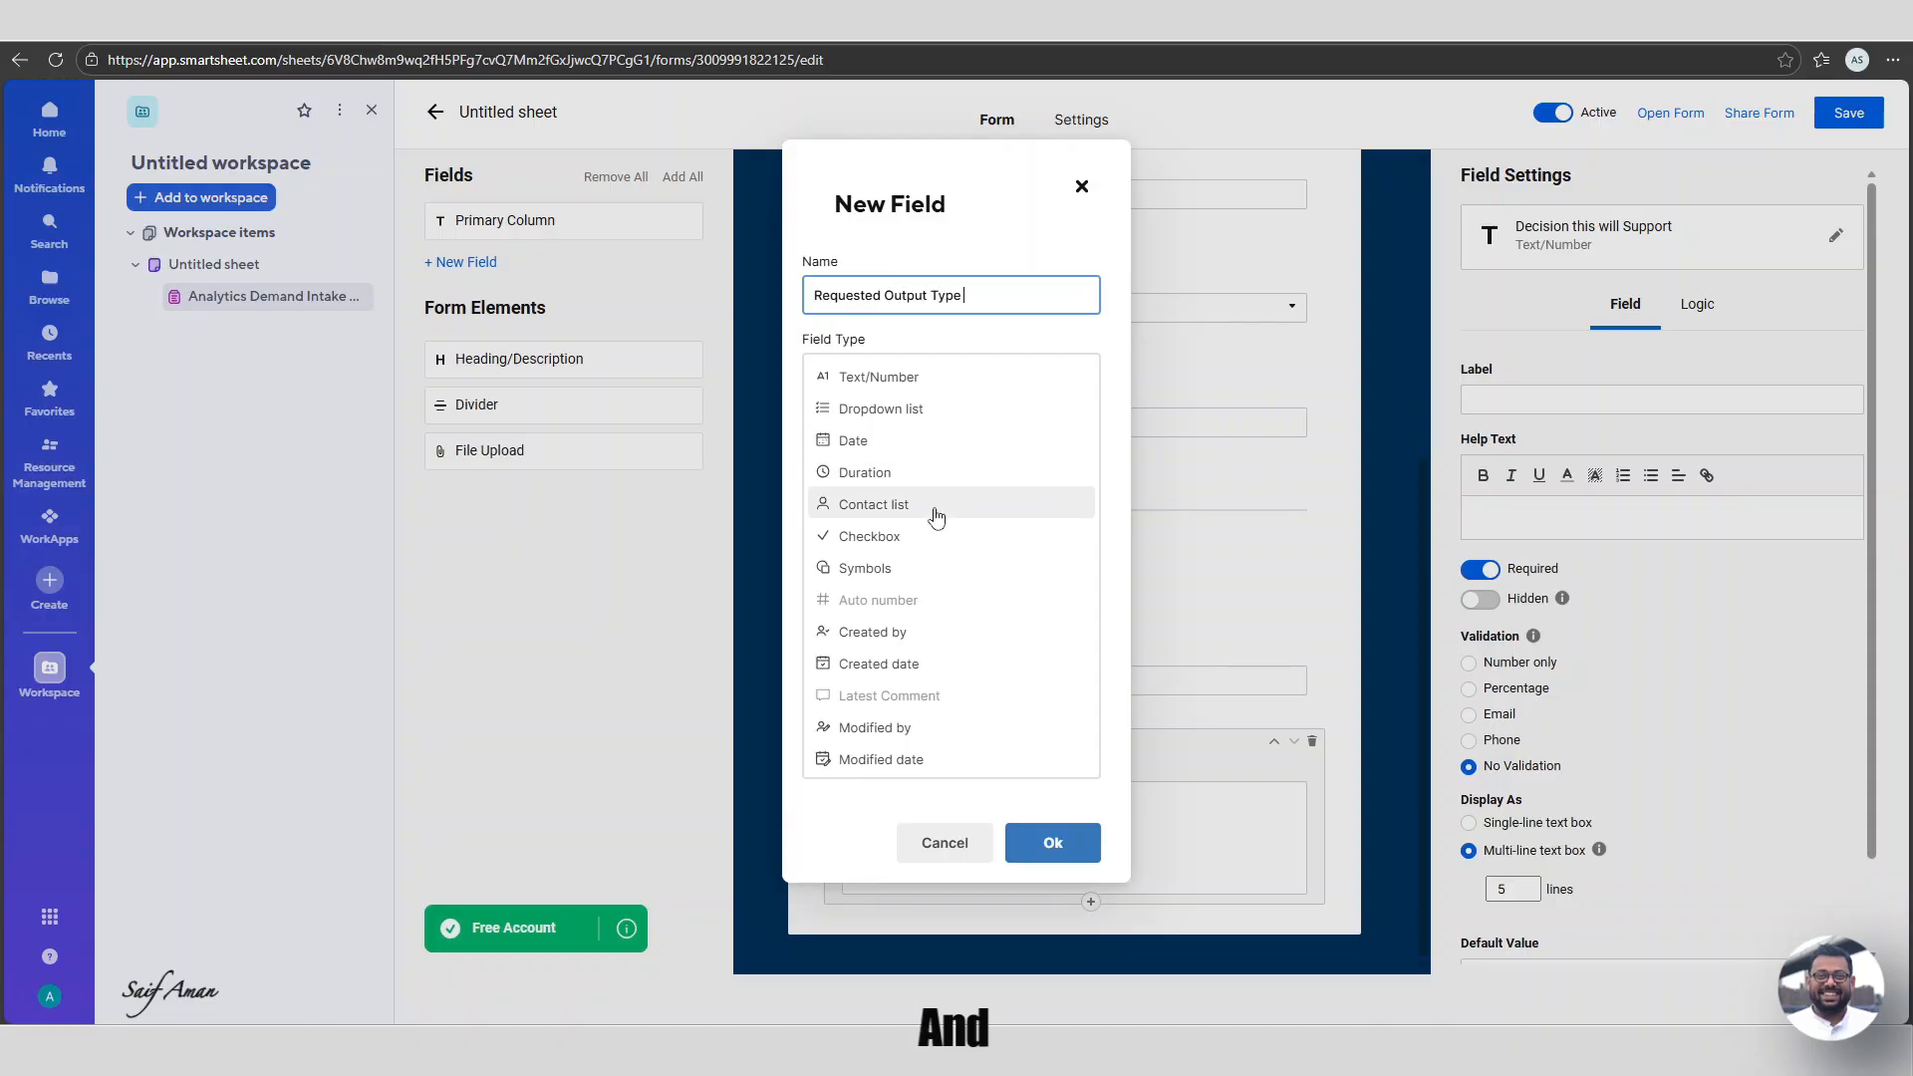
left_click(896, 414)
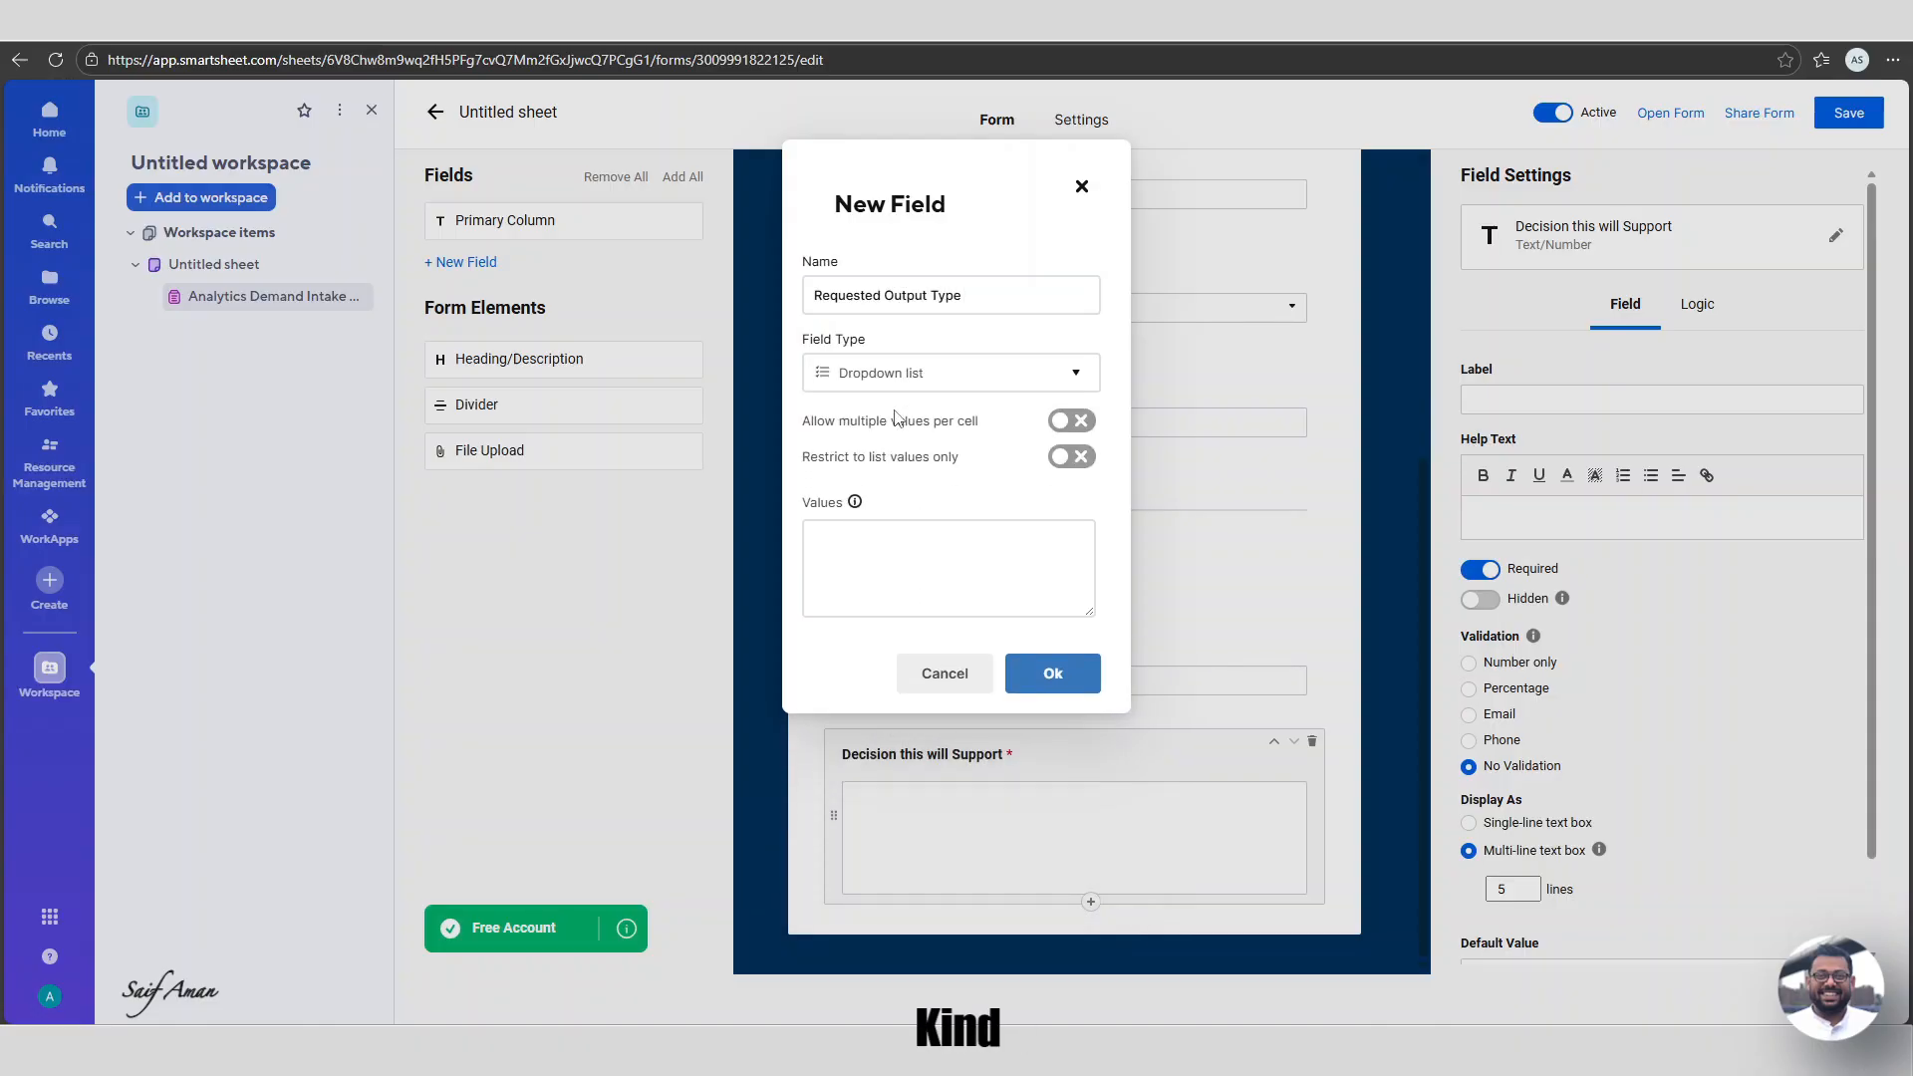
left_click(1068, 458)
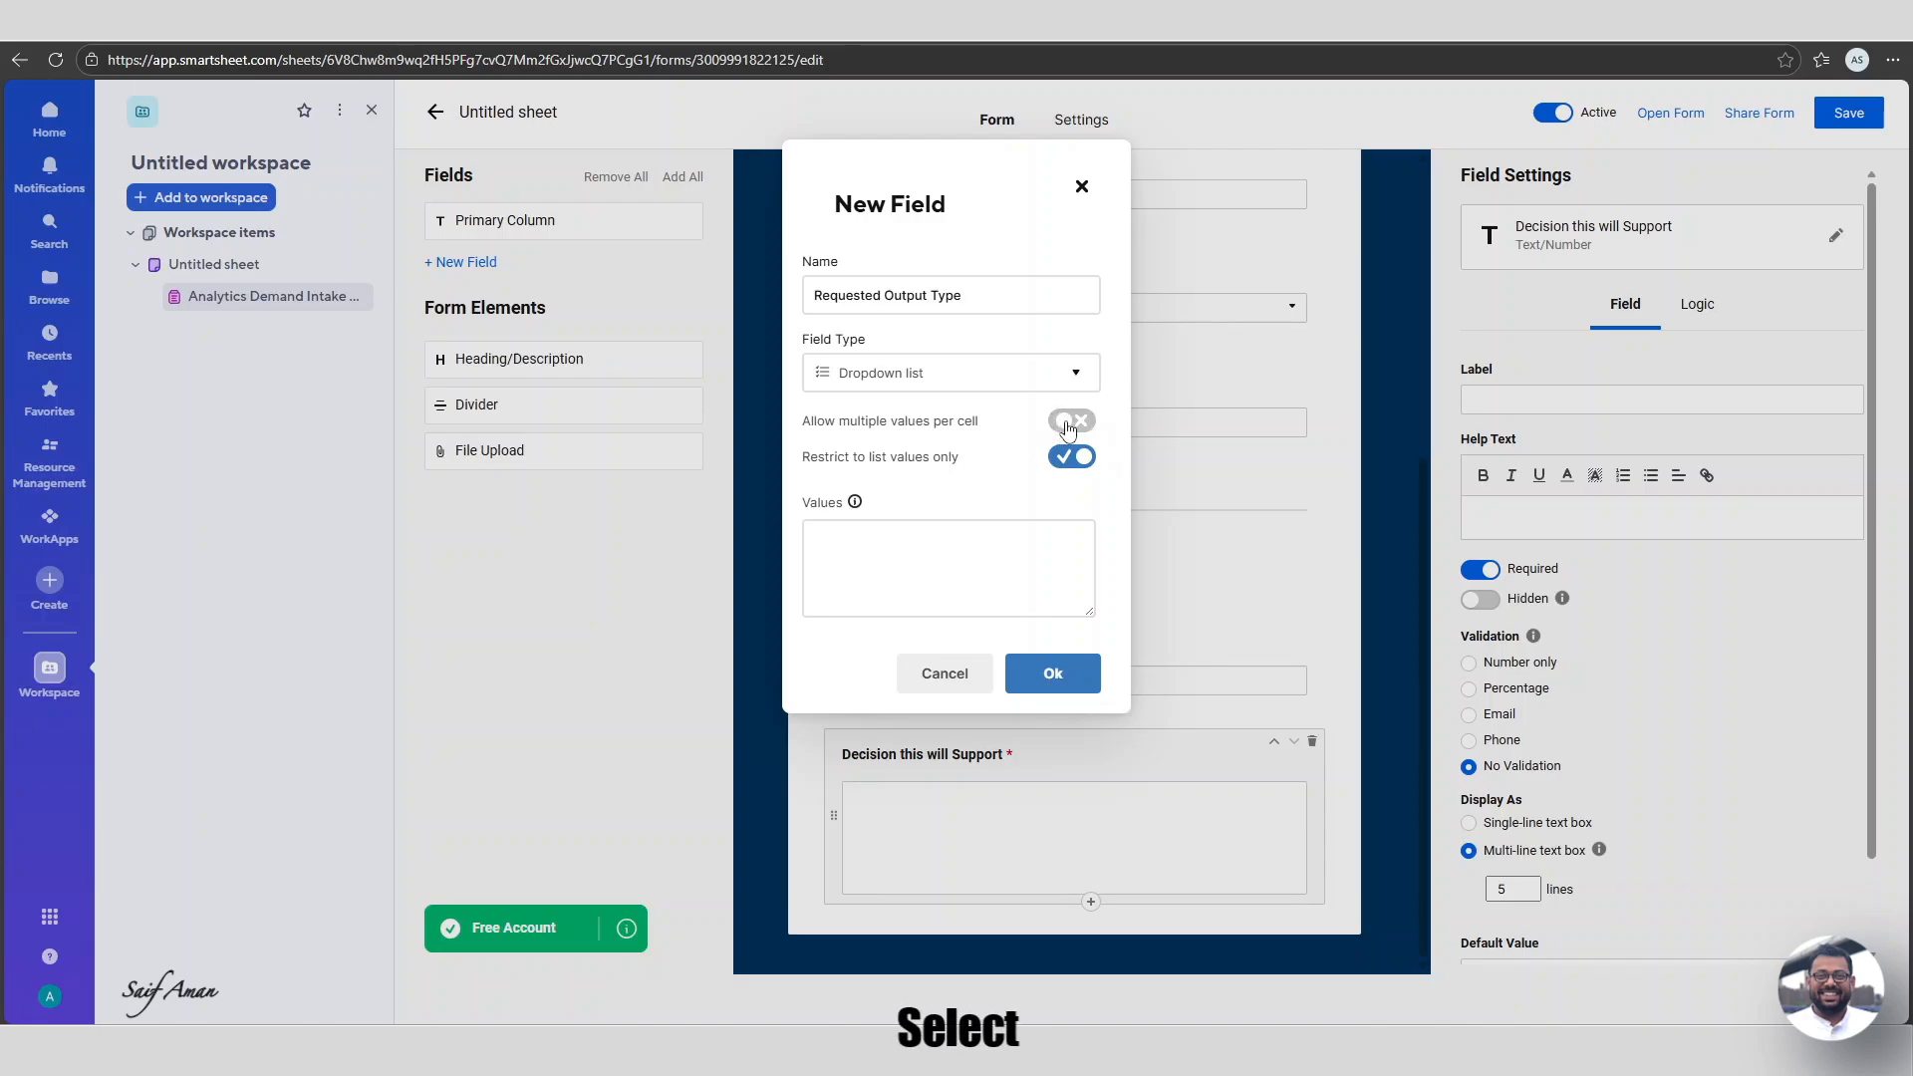
left_click(948, 556)
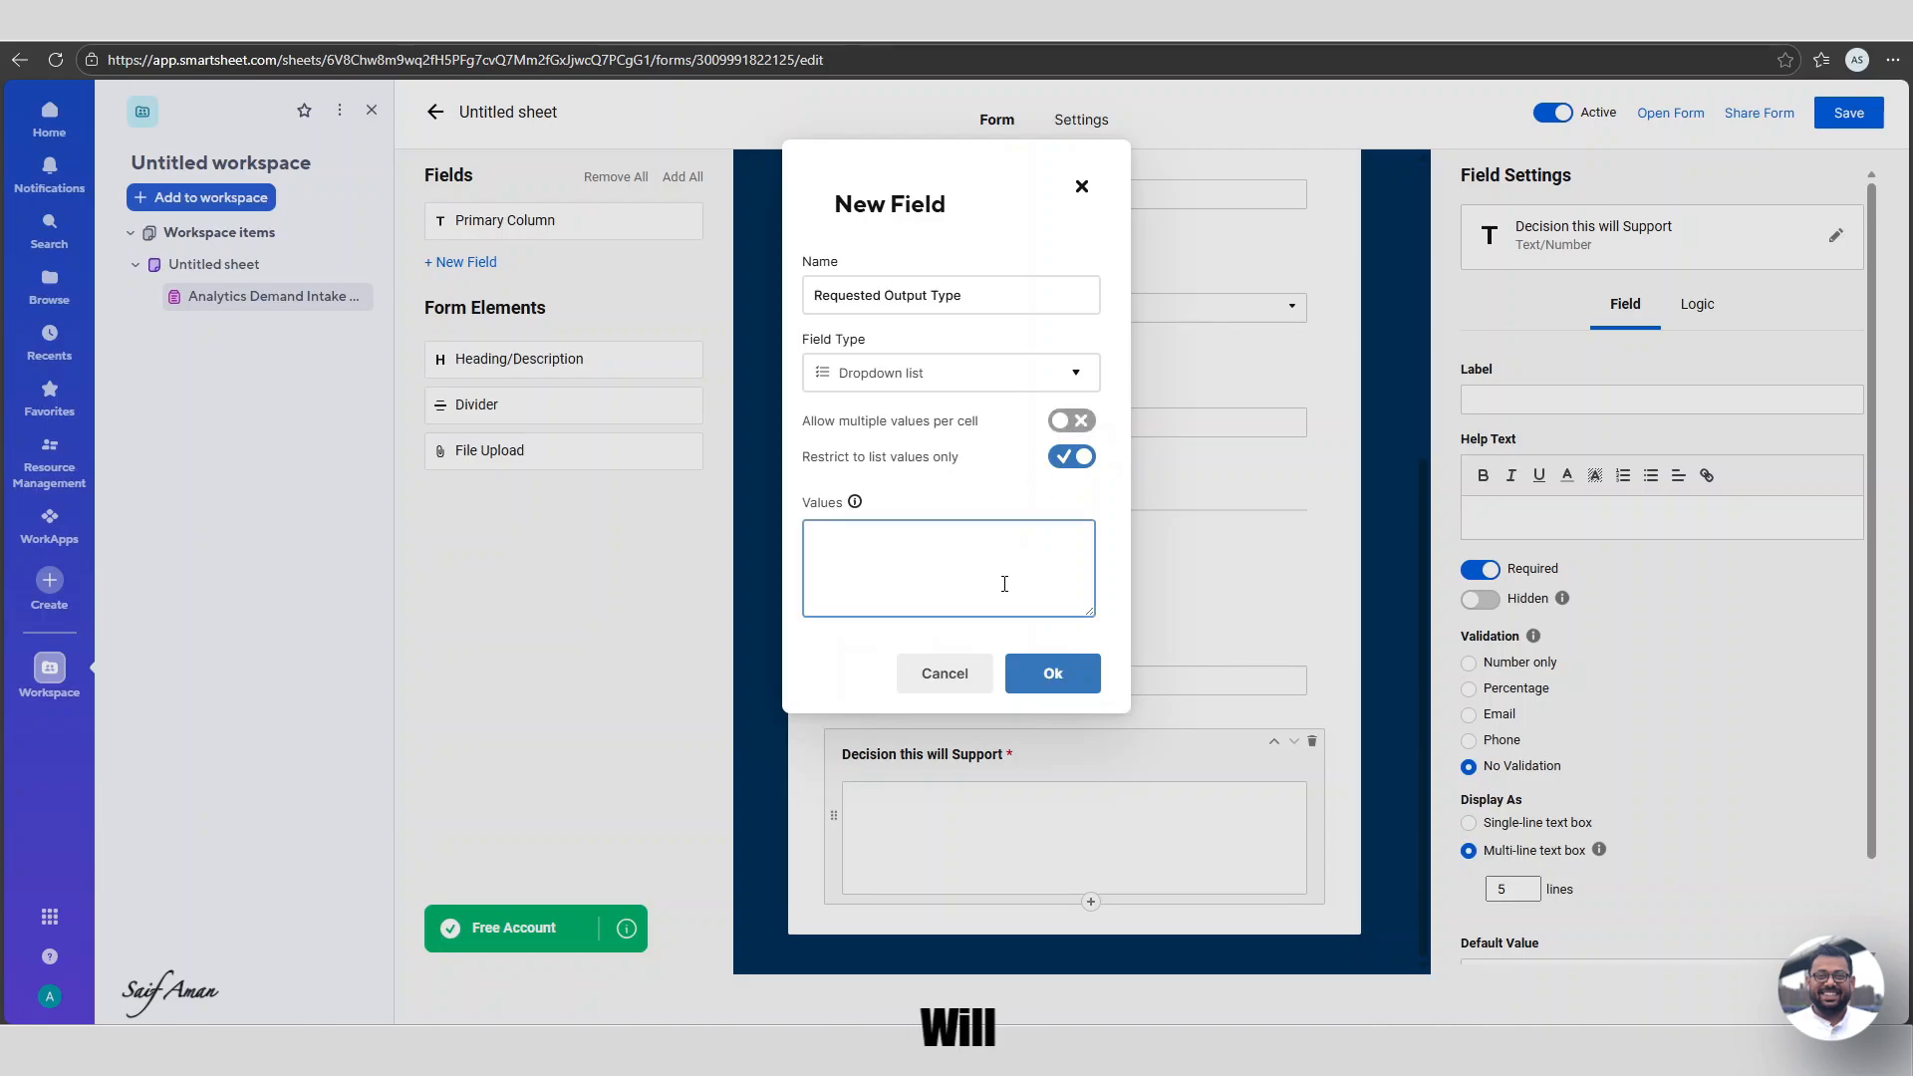
Add choices Ad-hoc, Data Extract, Dashboard (Smartsheet/Power BI/Tableau), Report (Smartsheet/Power BI) and save the field.
type("Data Extract")
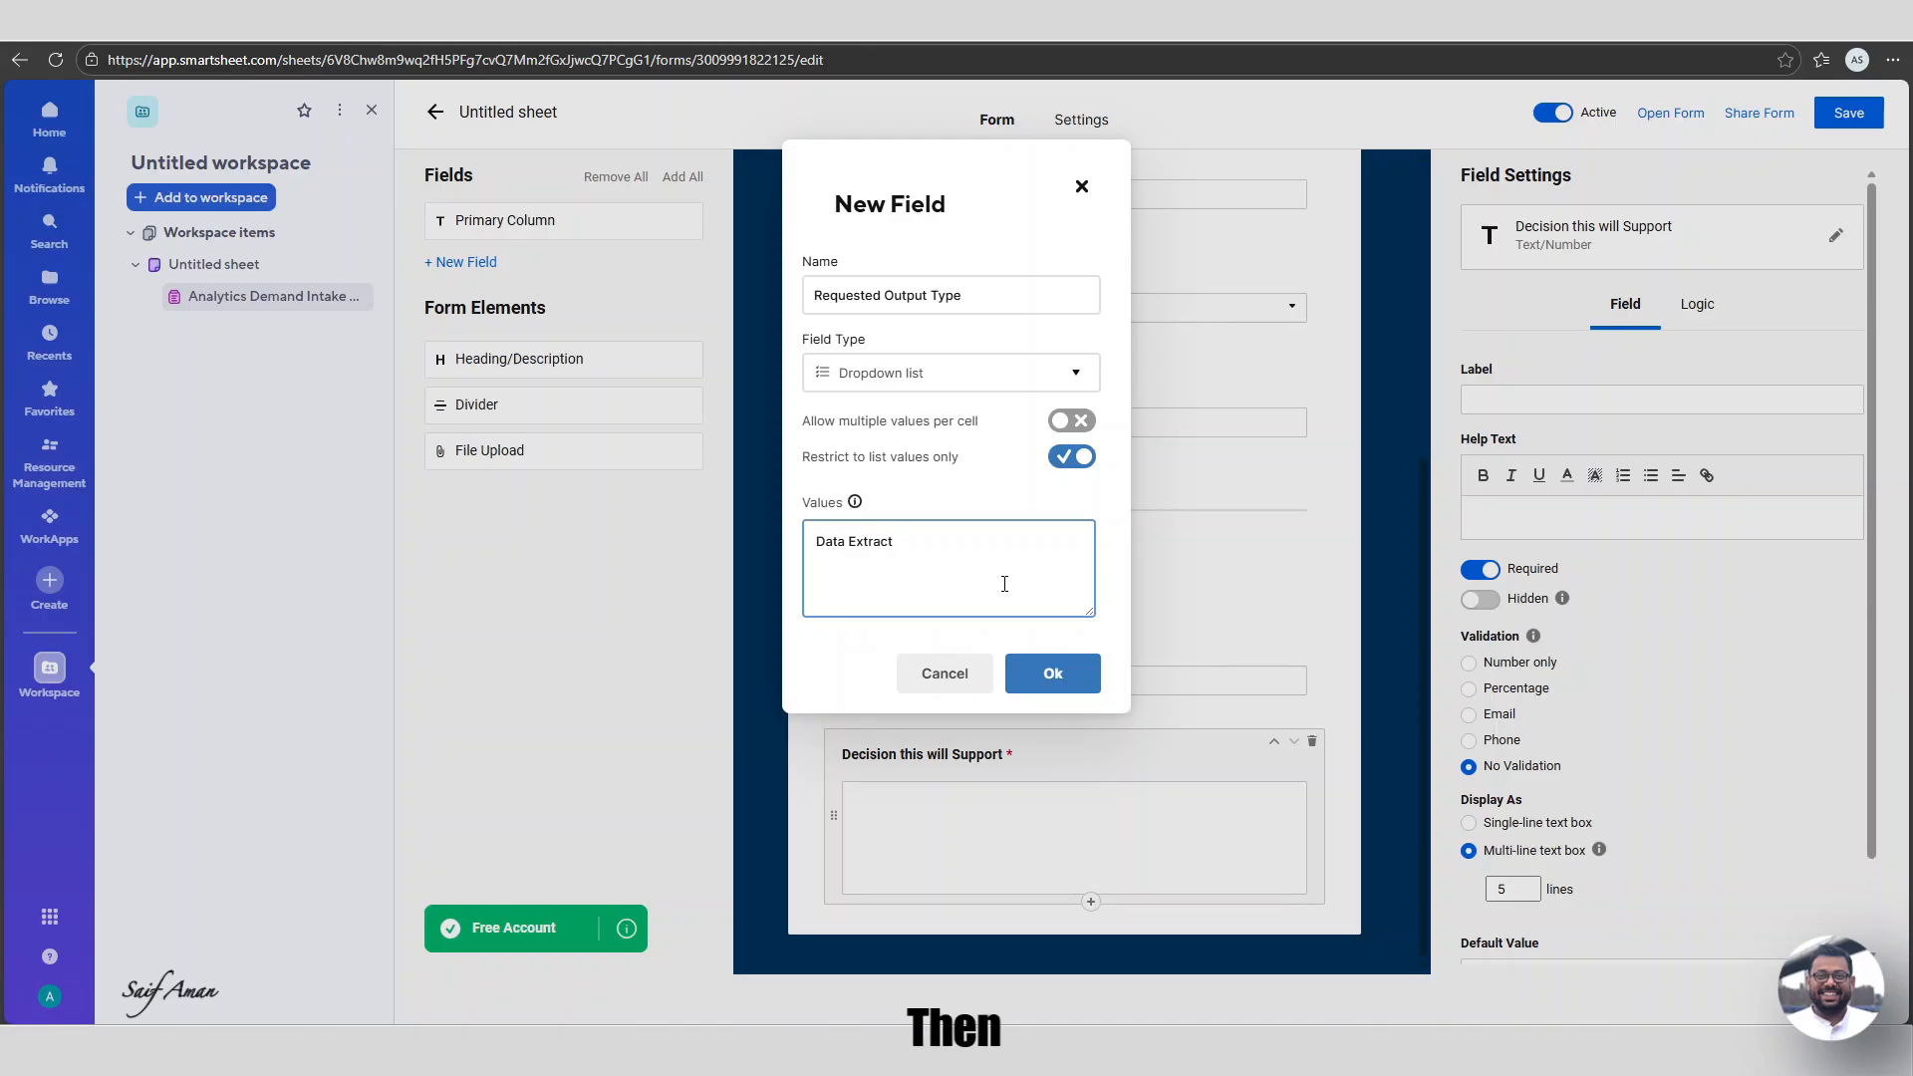
key("Up")
key("Return")
type("Ad-hoc")
key("Return")
key("Up")
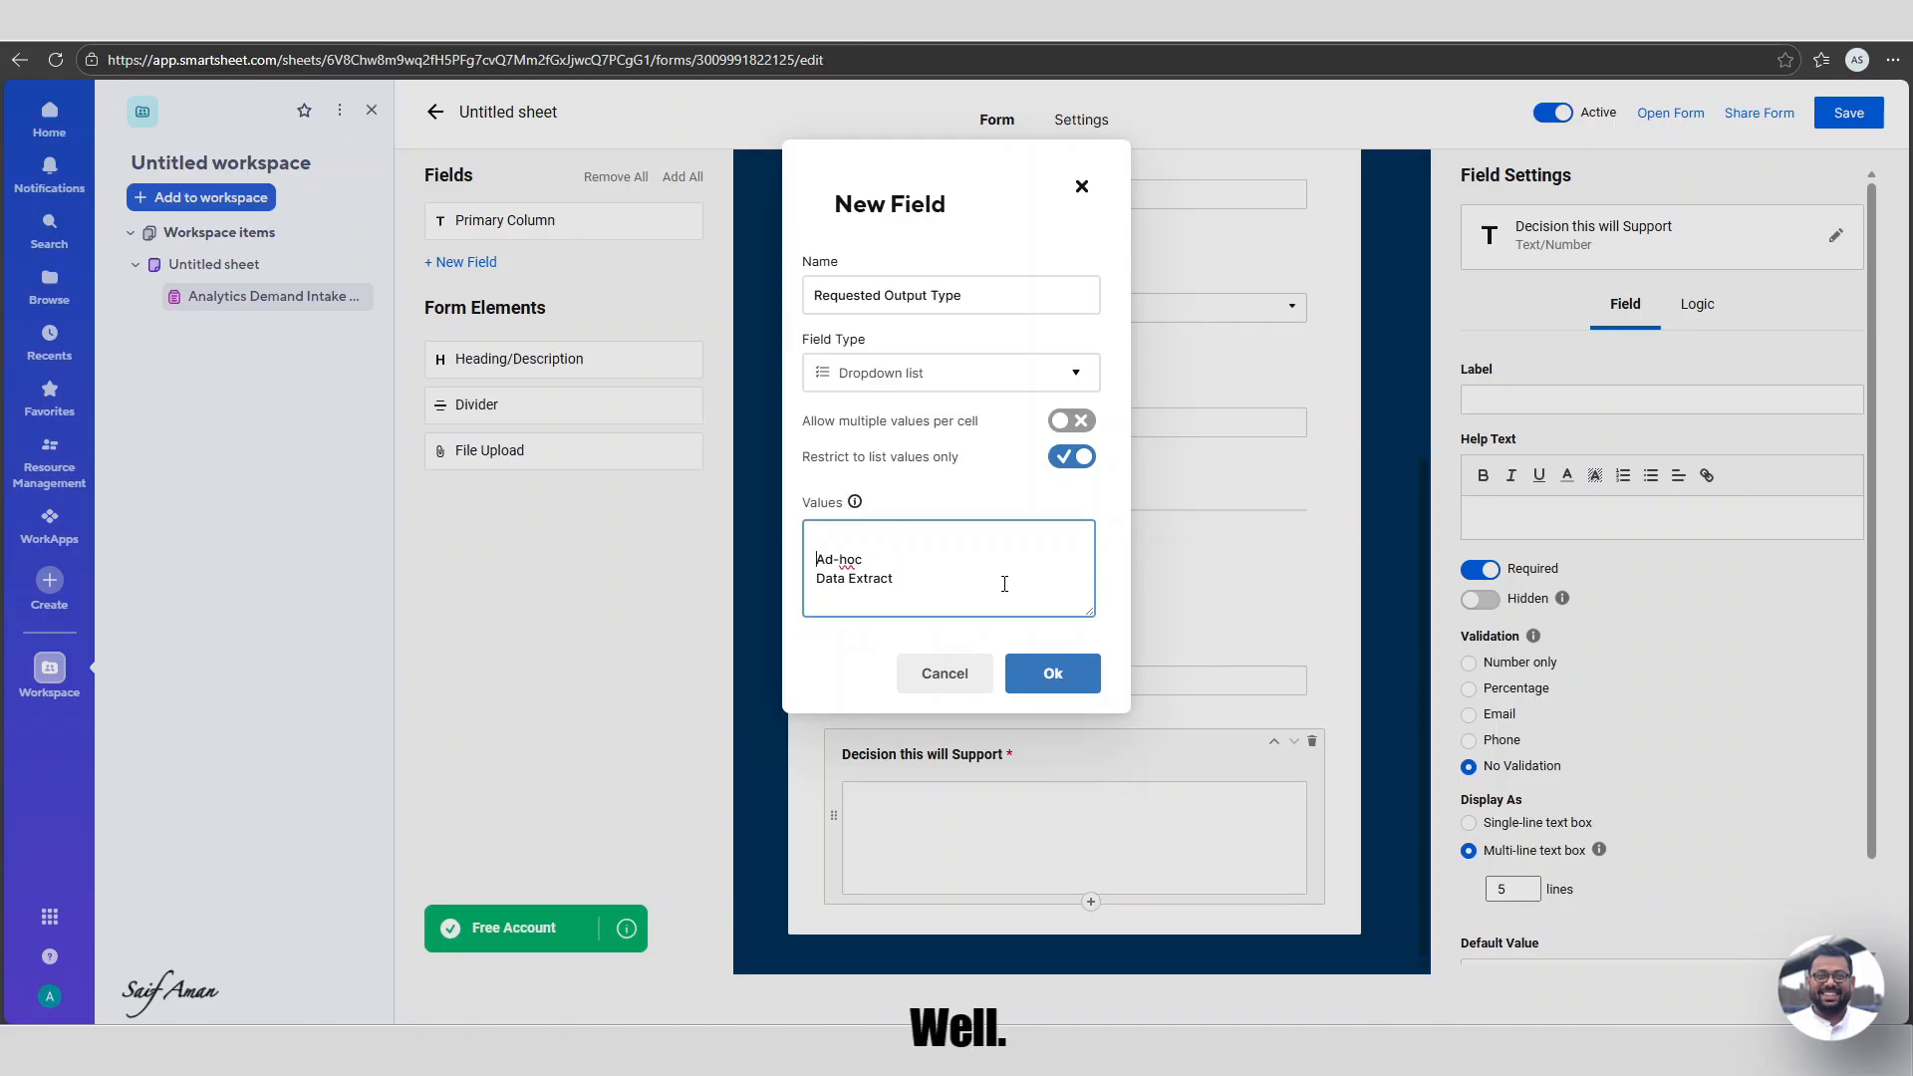
key("BackSpace")
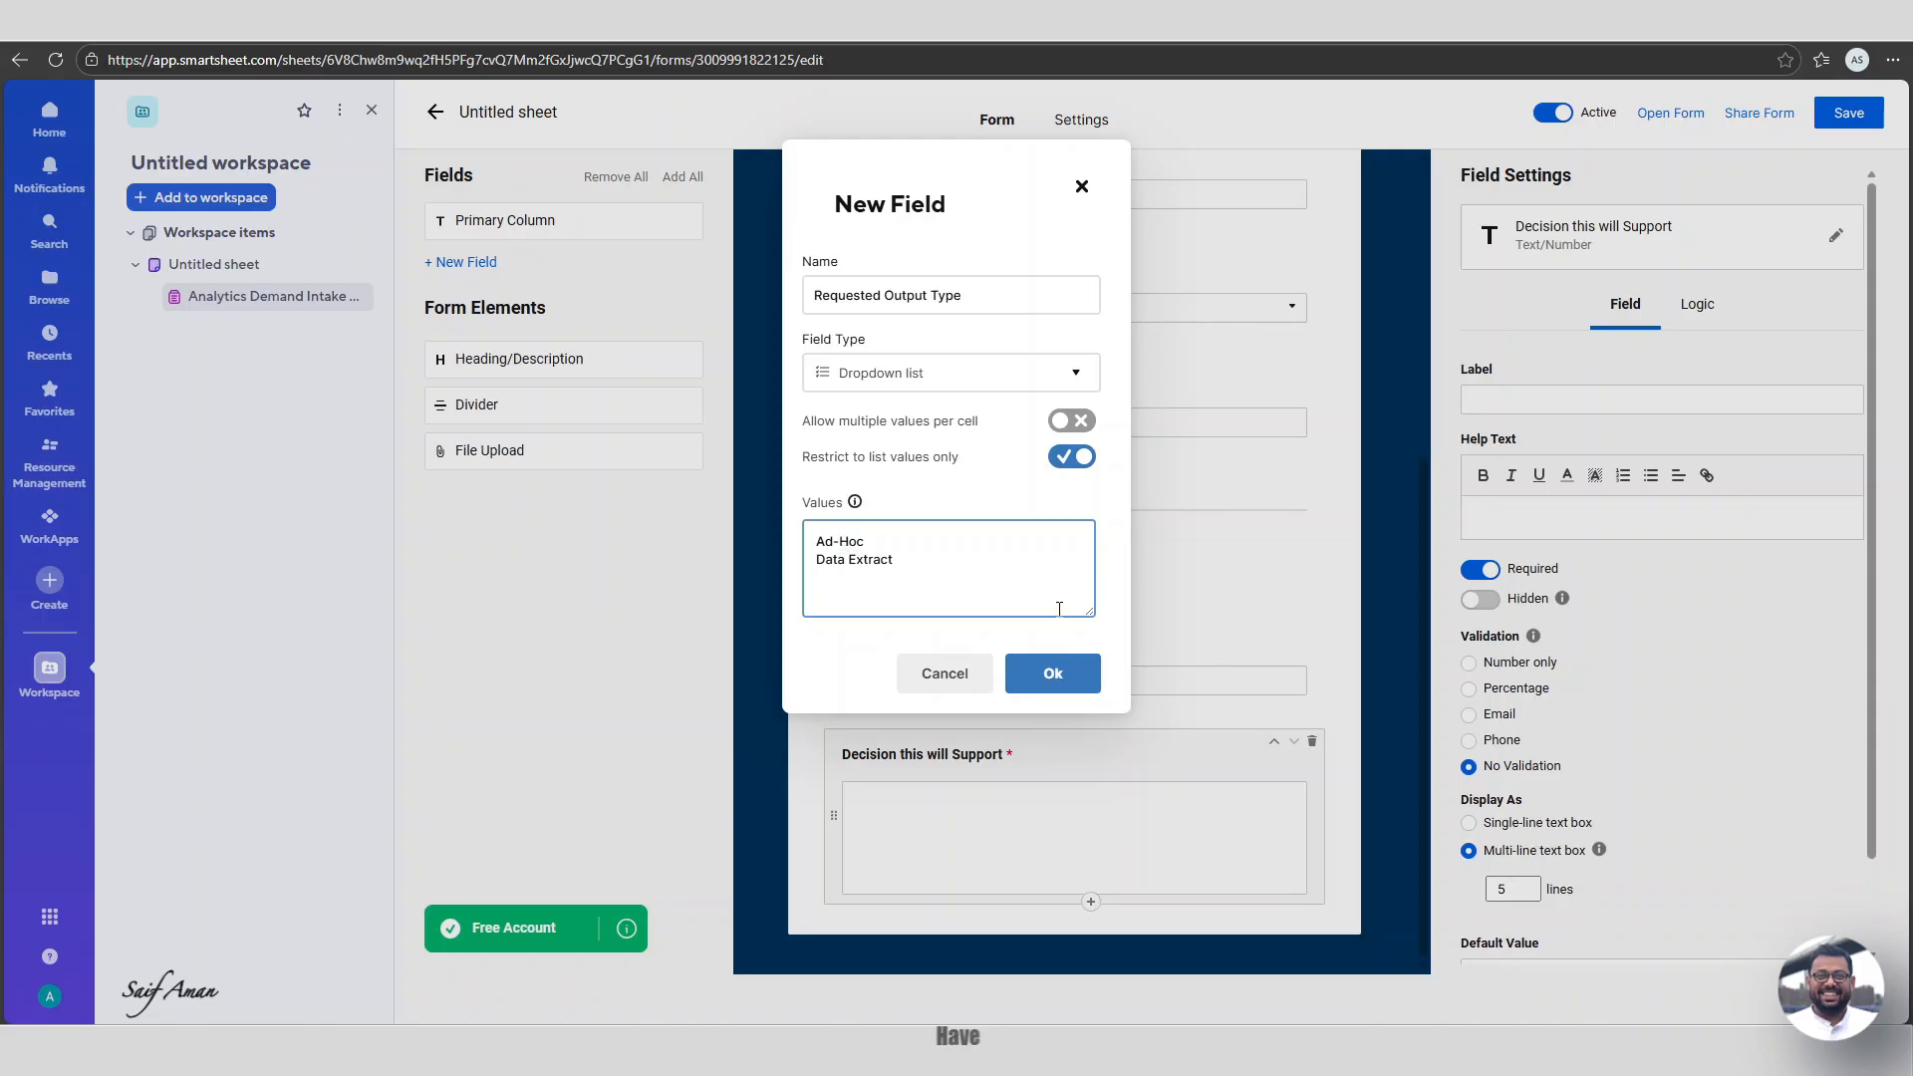
type("ashboard (Smarts")
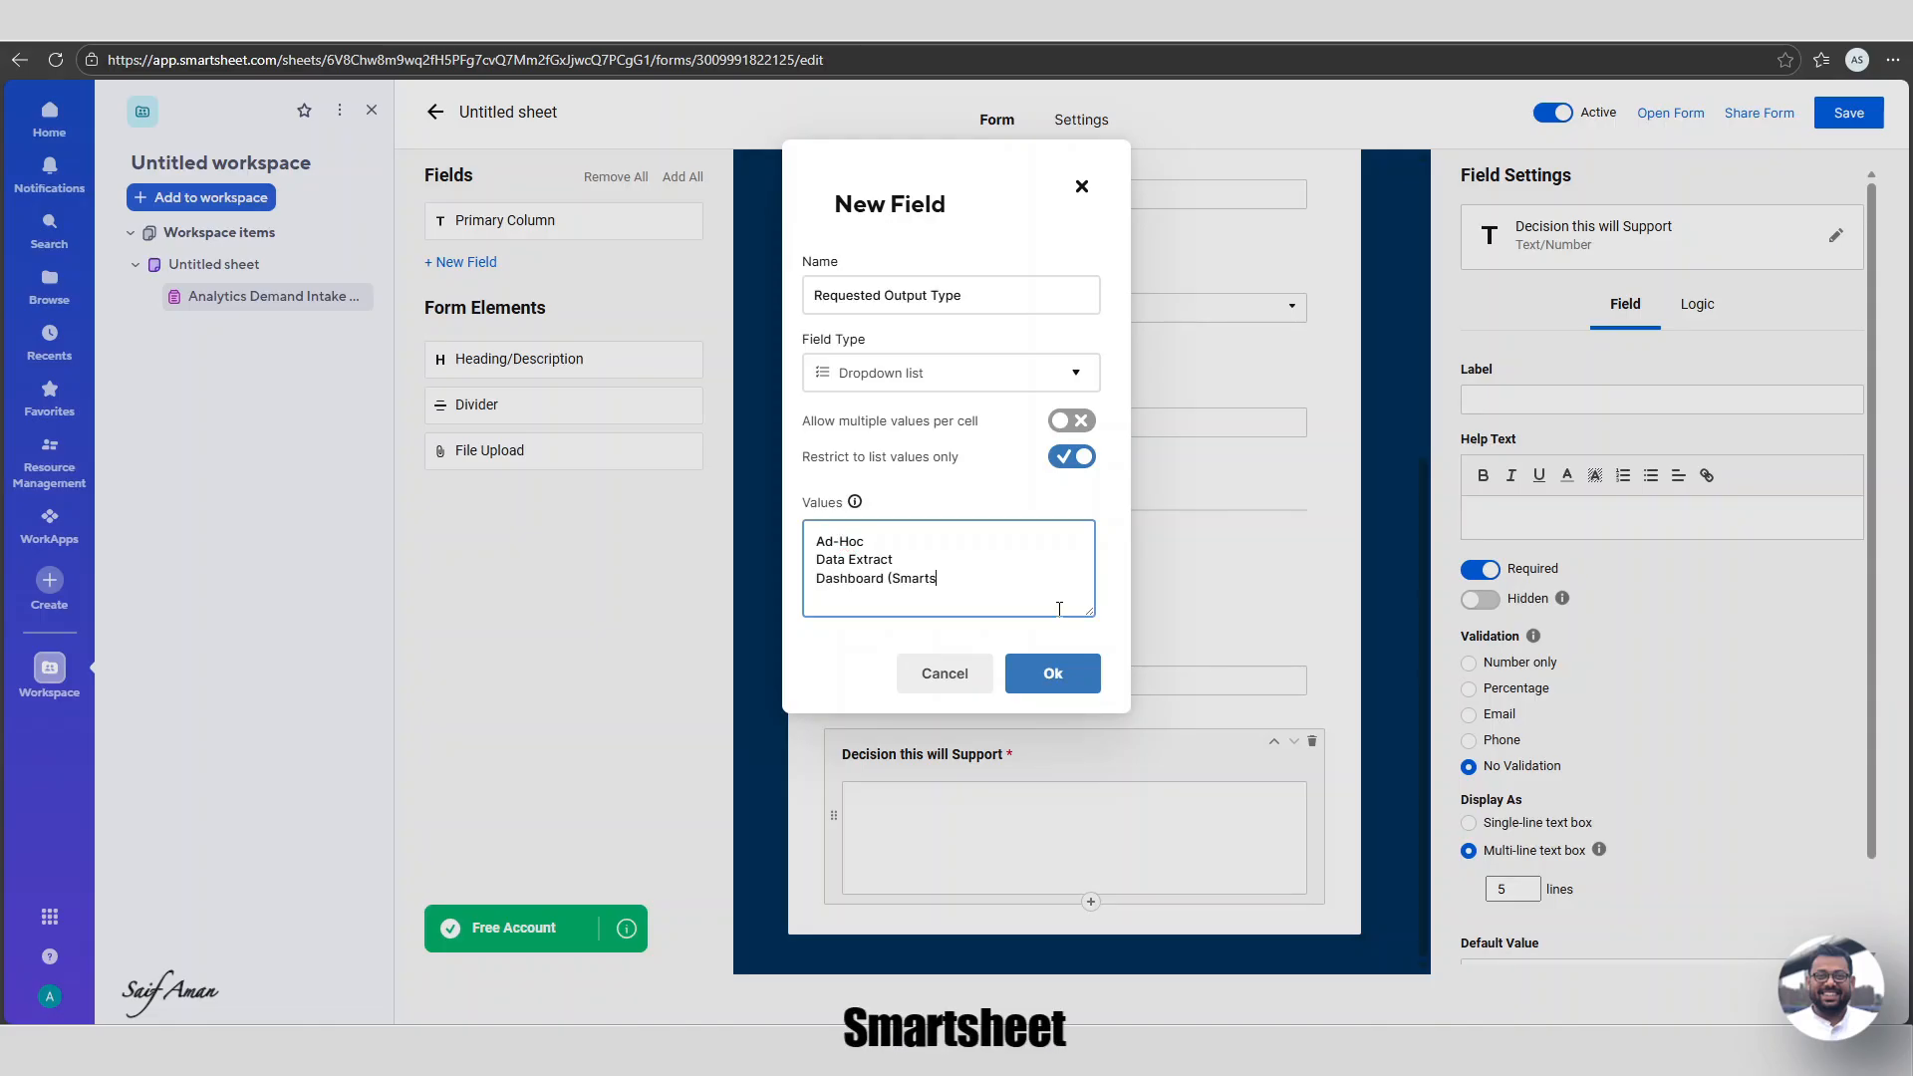
type("heet)")
key("Return")
type("Dashboard (")
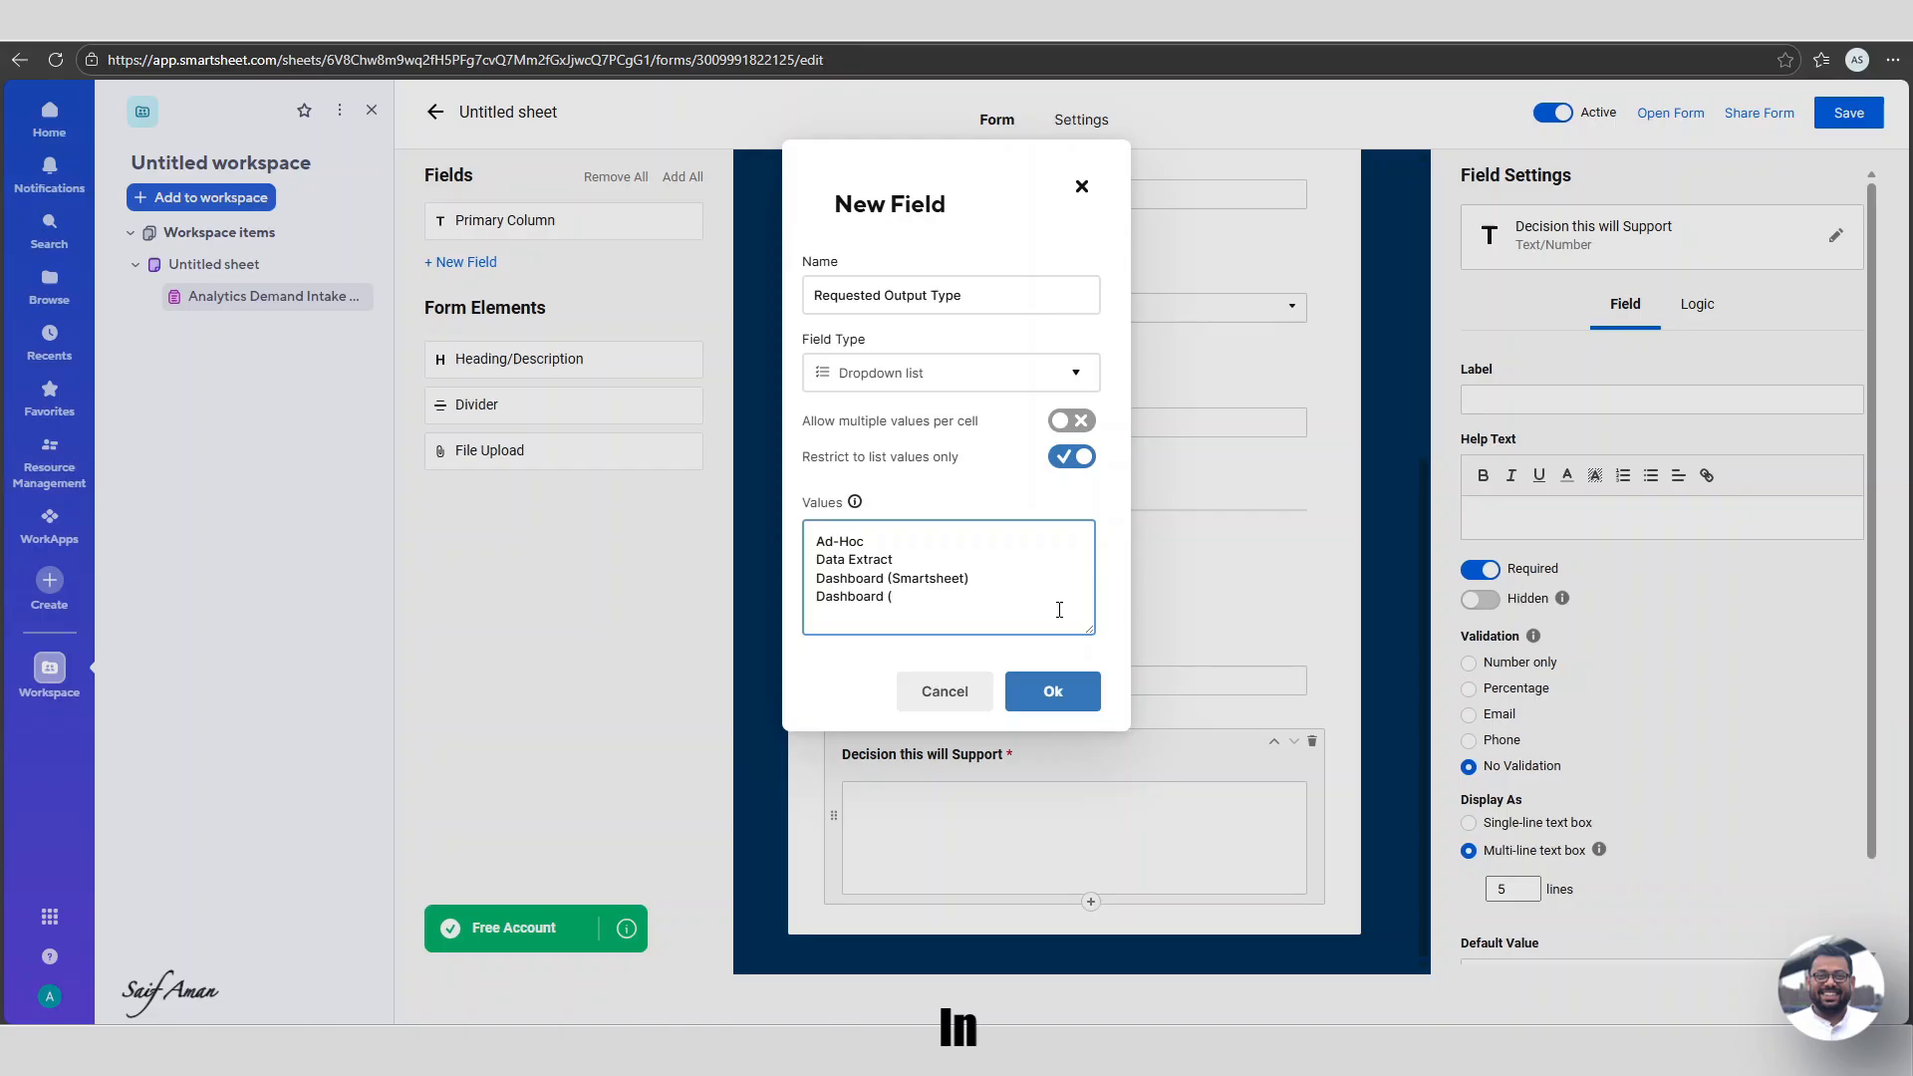
type("Power BI)")
key("Return")
type("Dashboard (T")
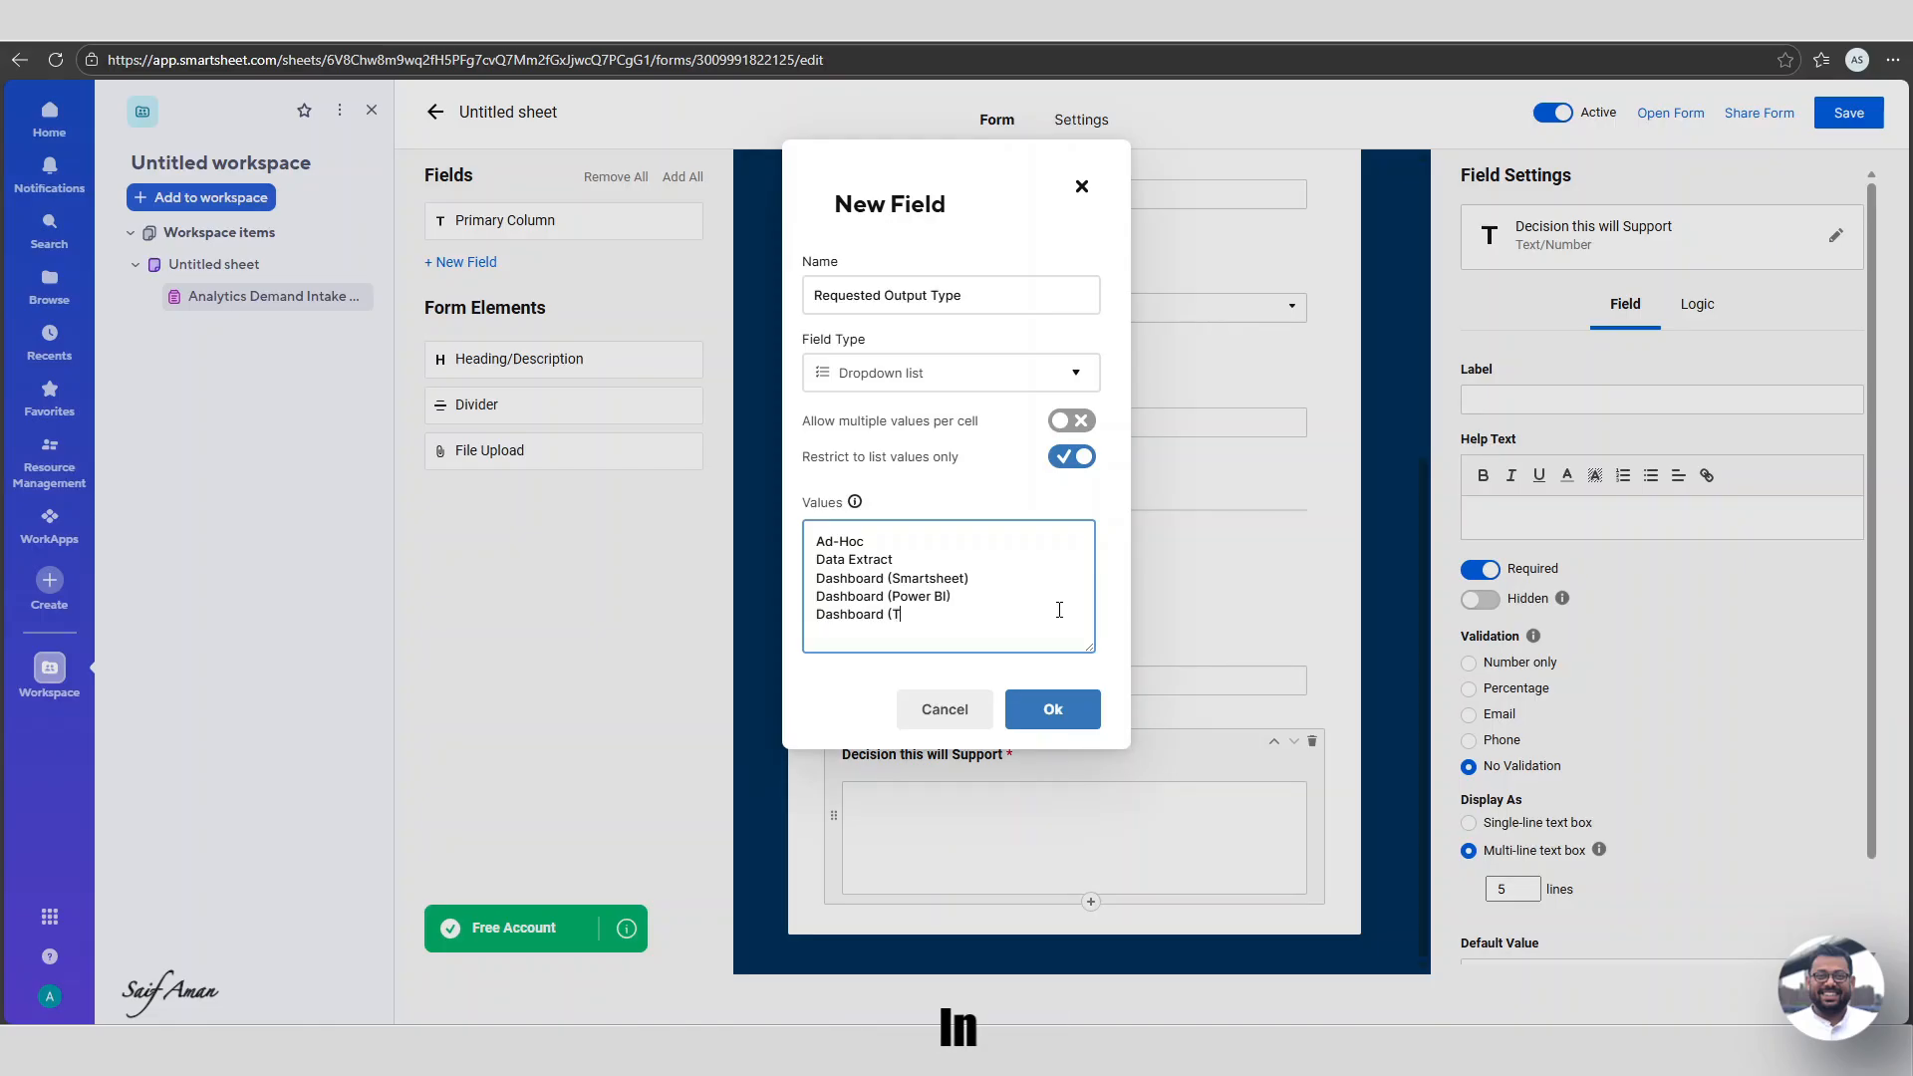
type("ableau)")
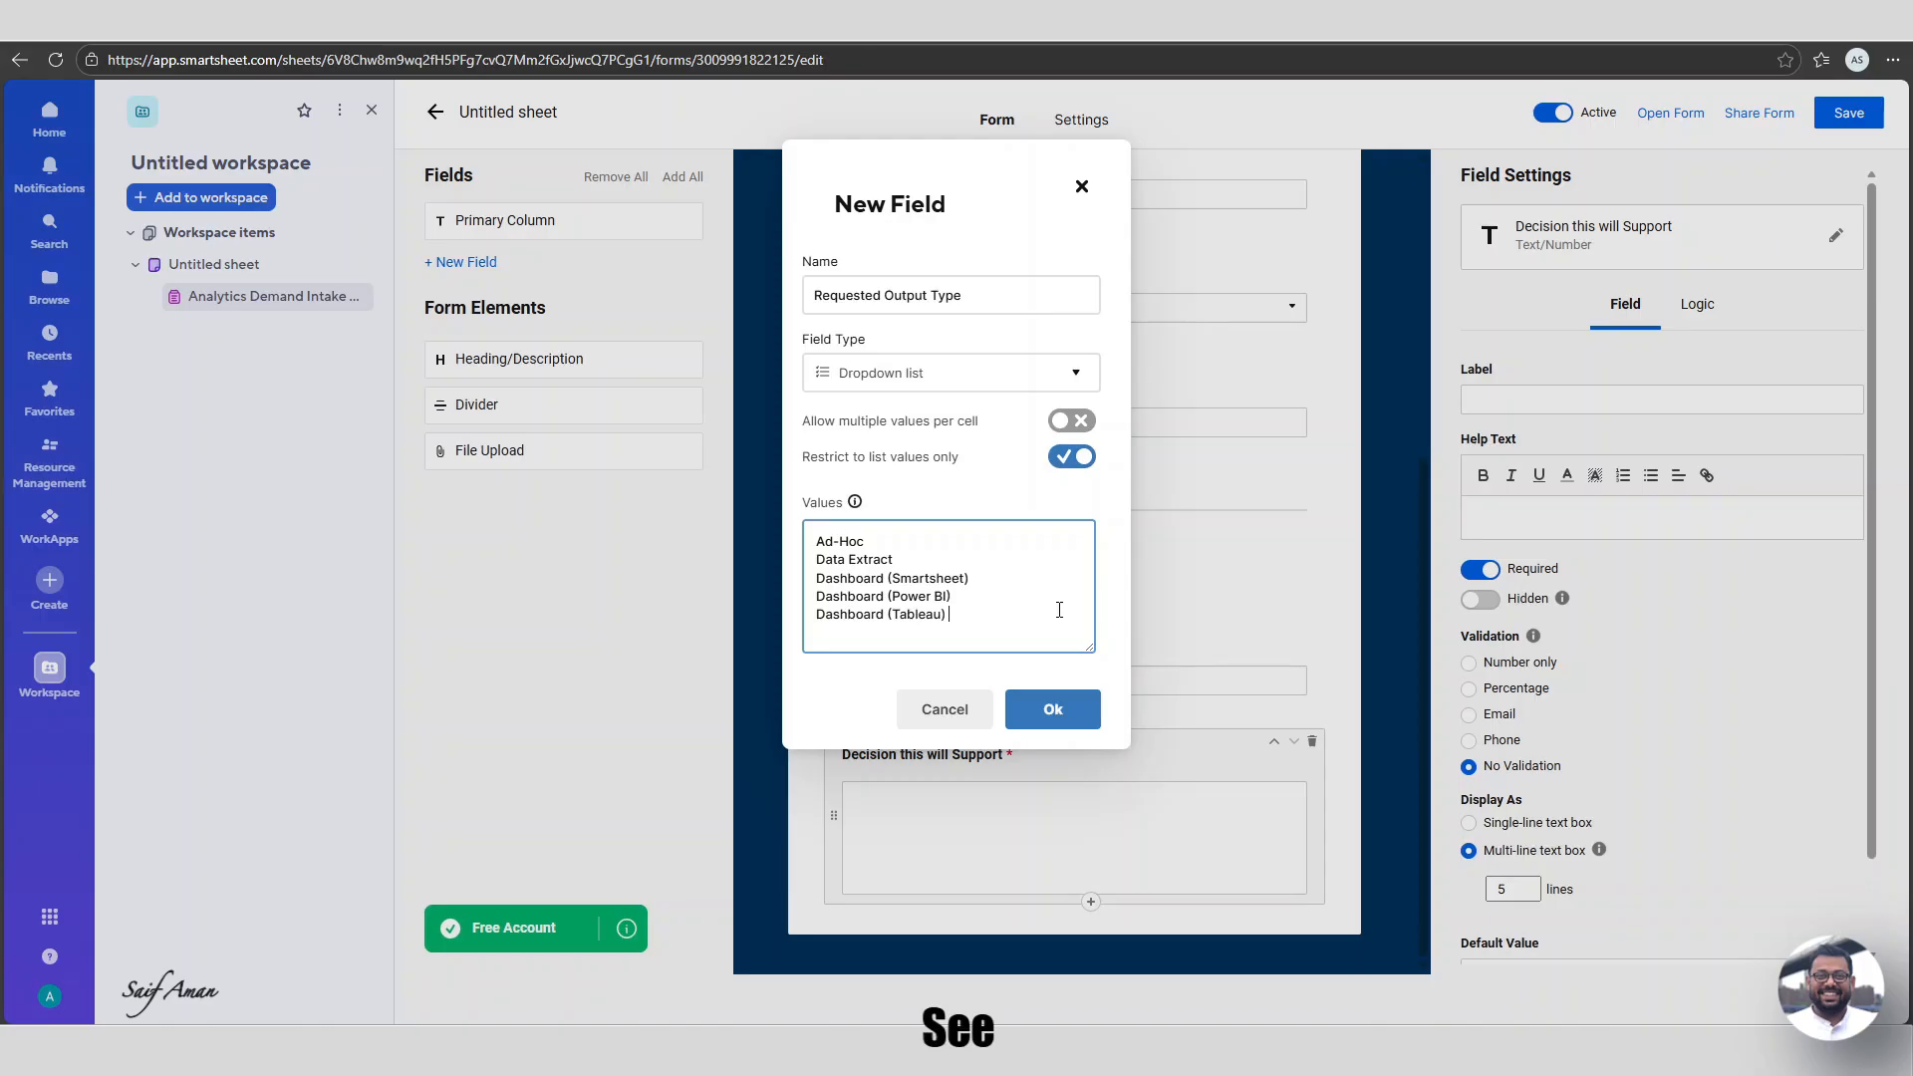
key("Return")
type("Rep")
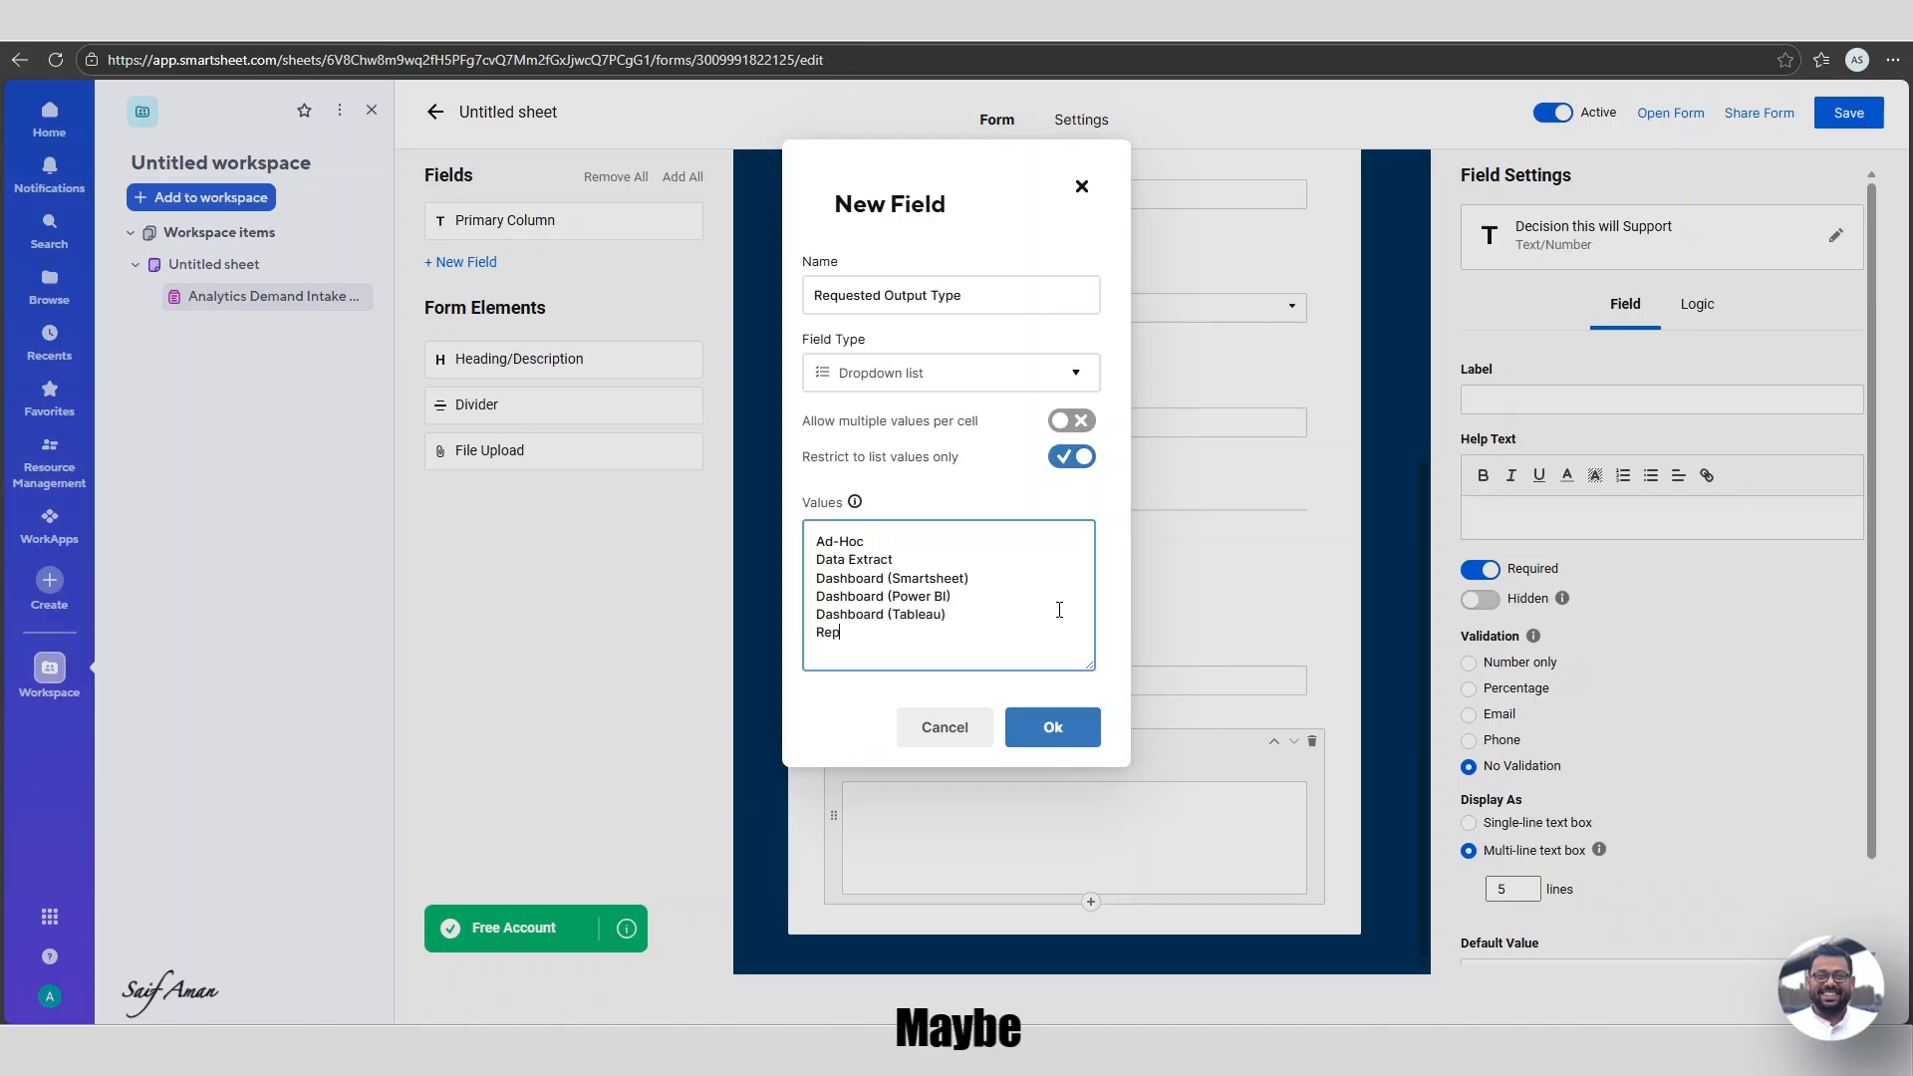
type("ort (Smartsheet)")
key("Return")
type("Rep")
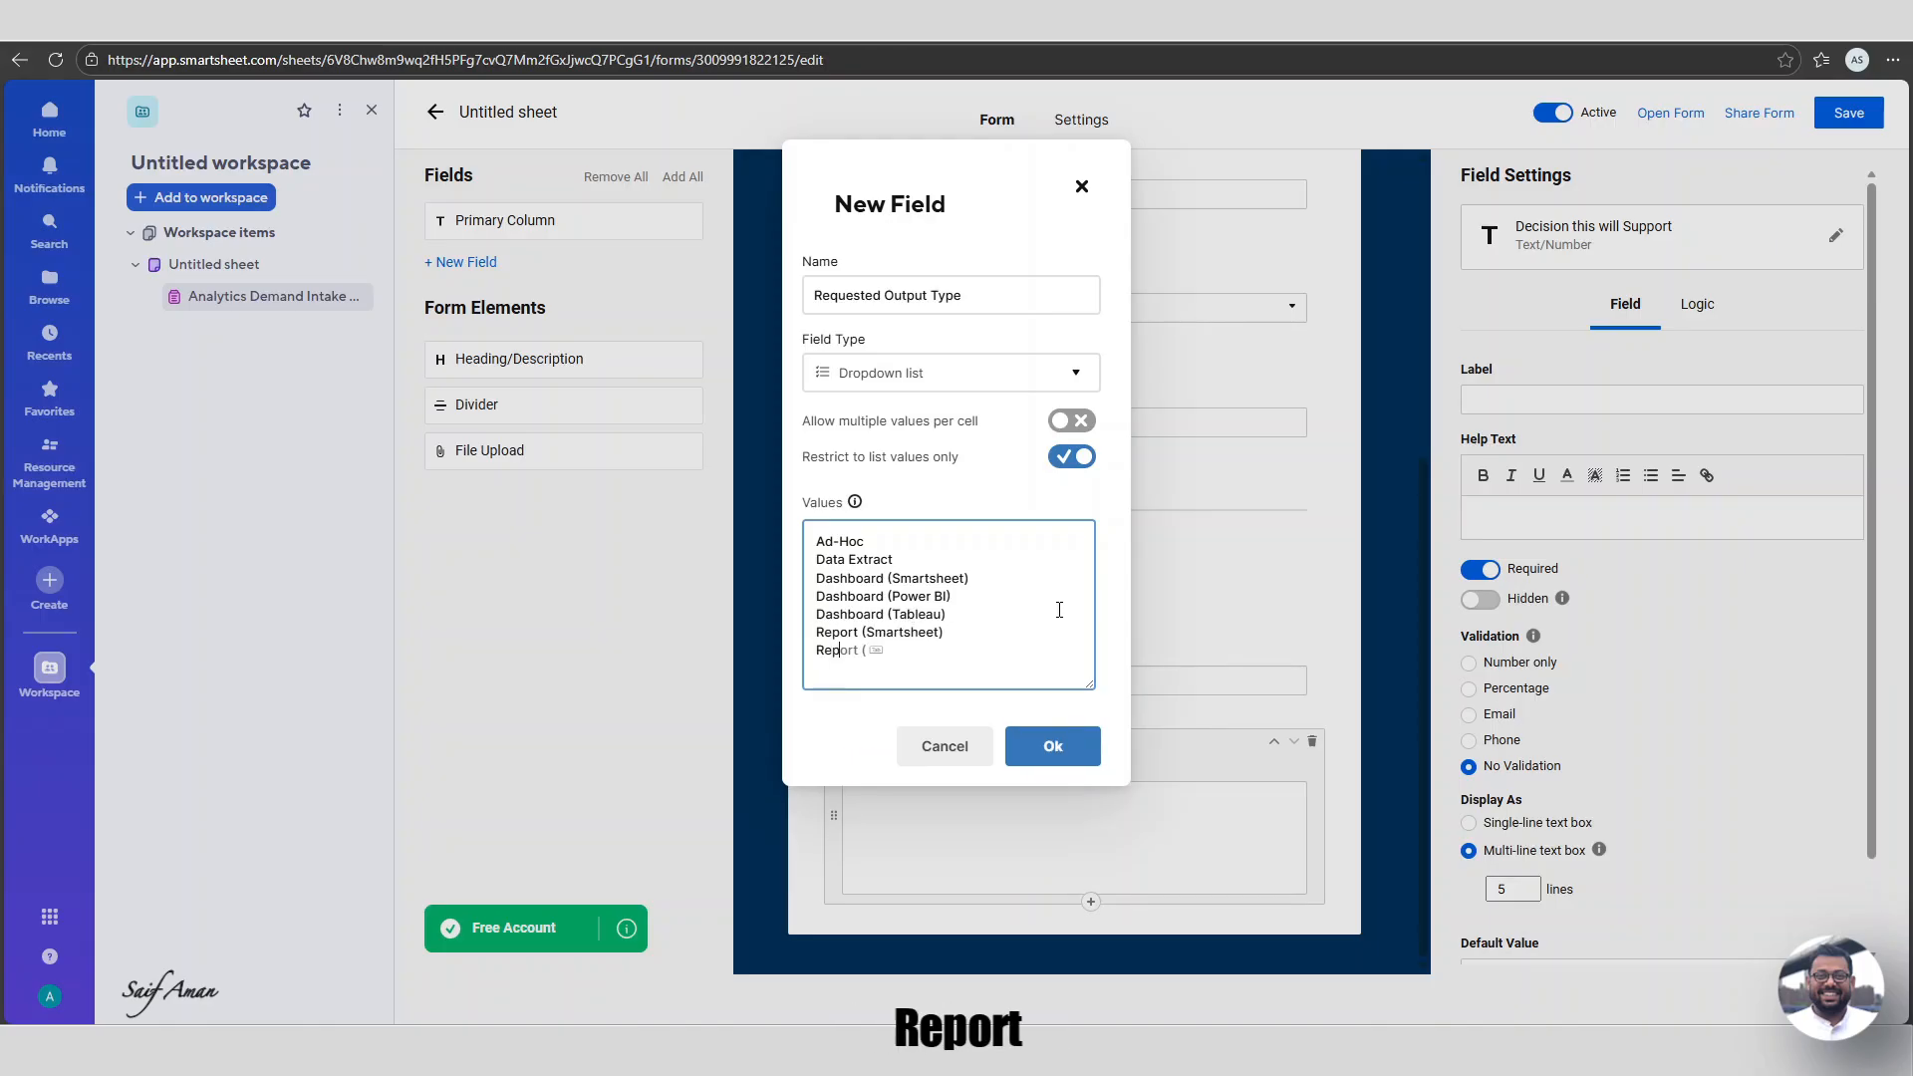
type("ort (Power BI)")
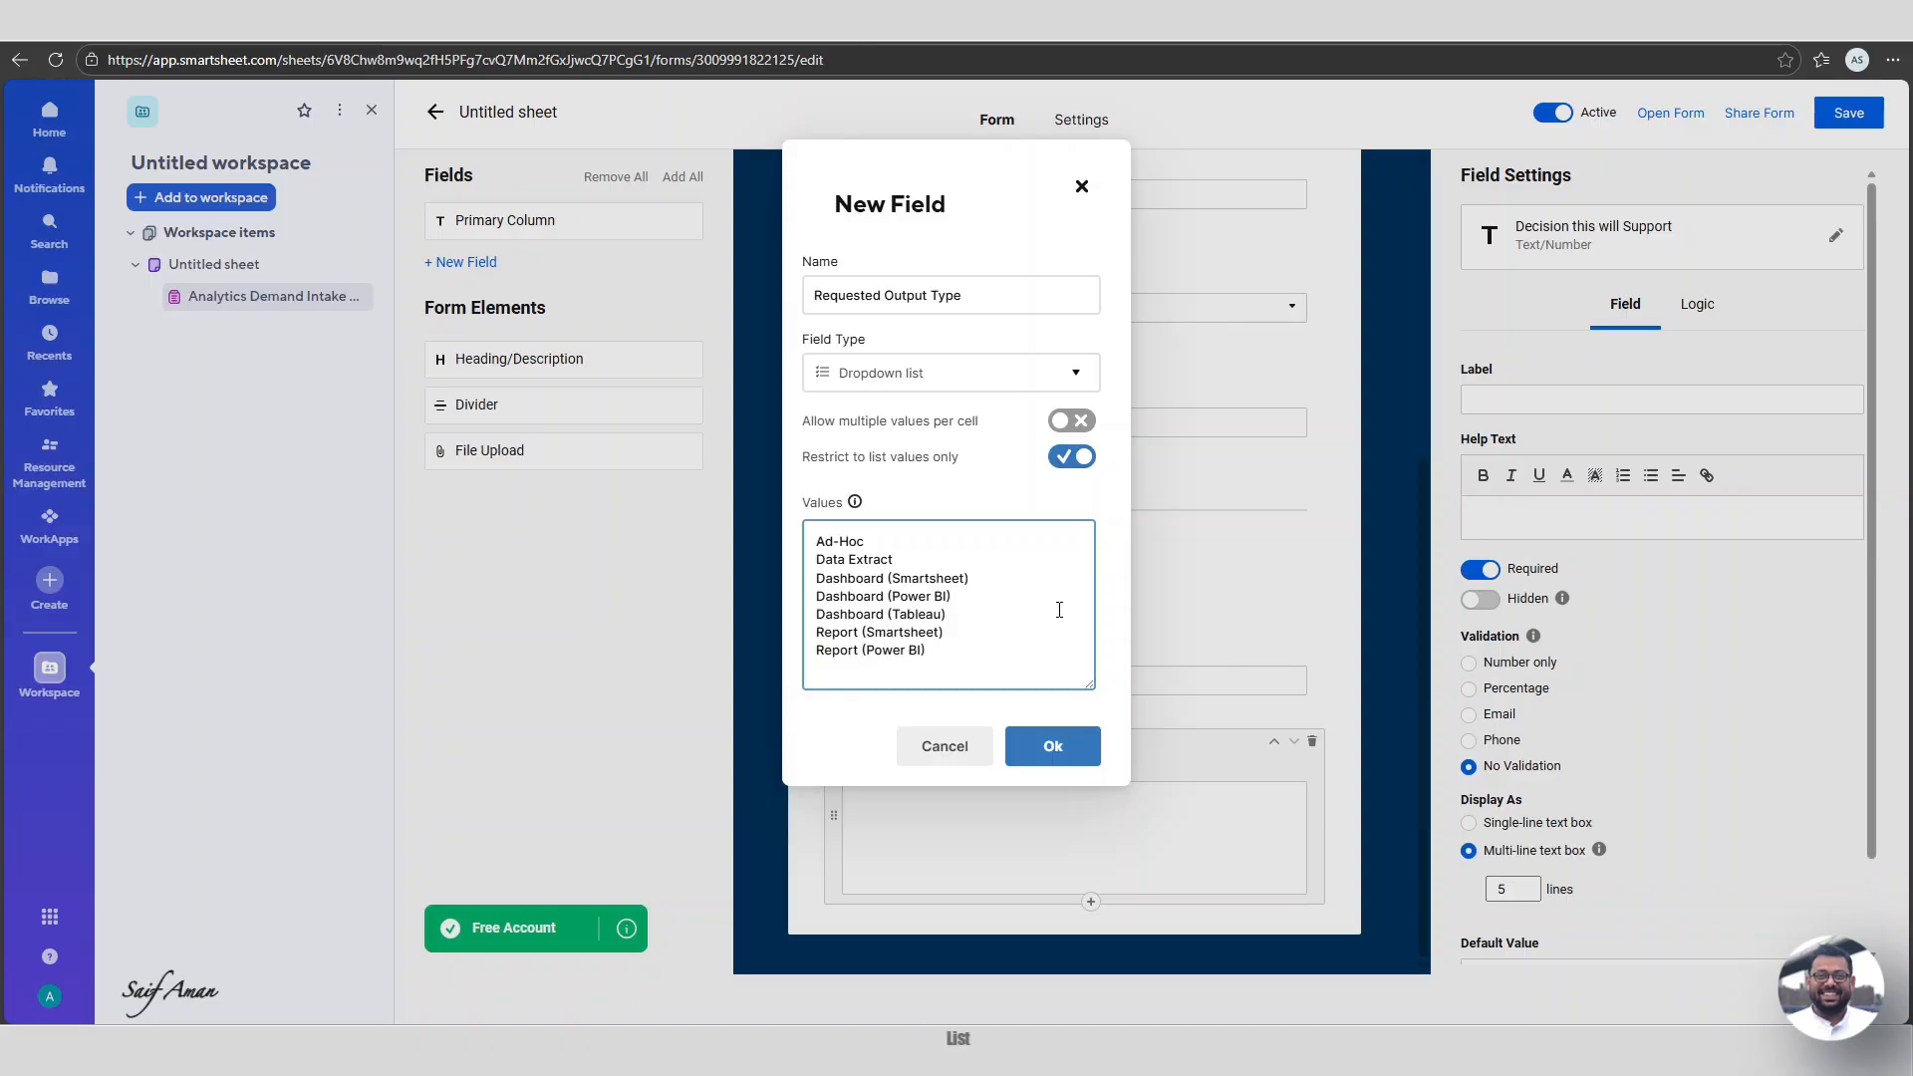
left_click(1052, 747)
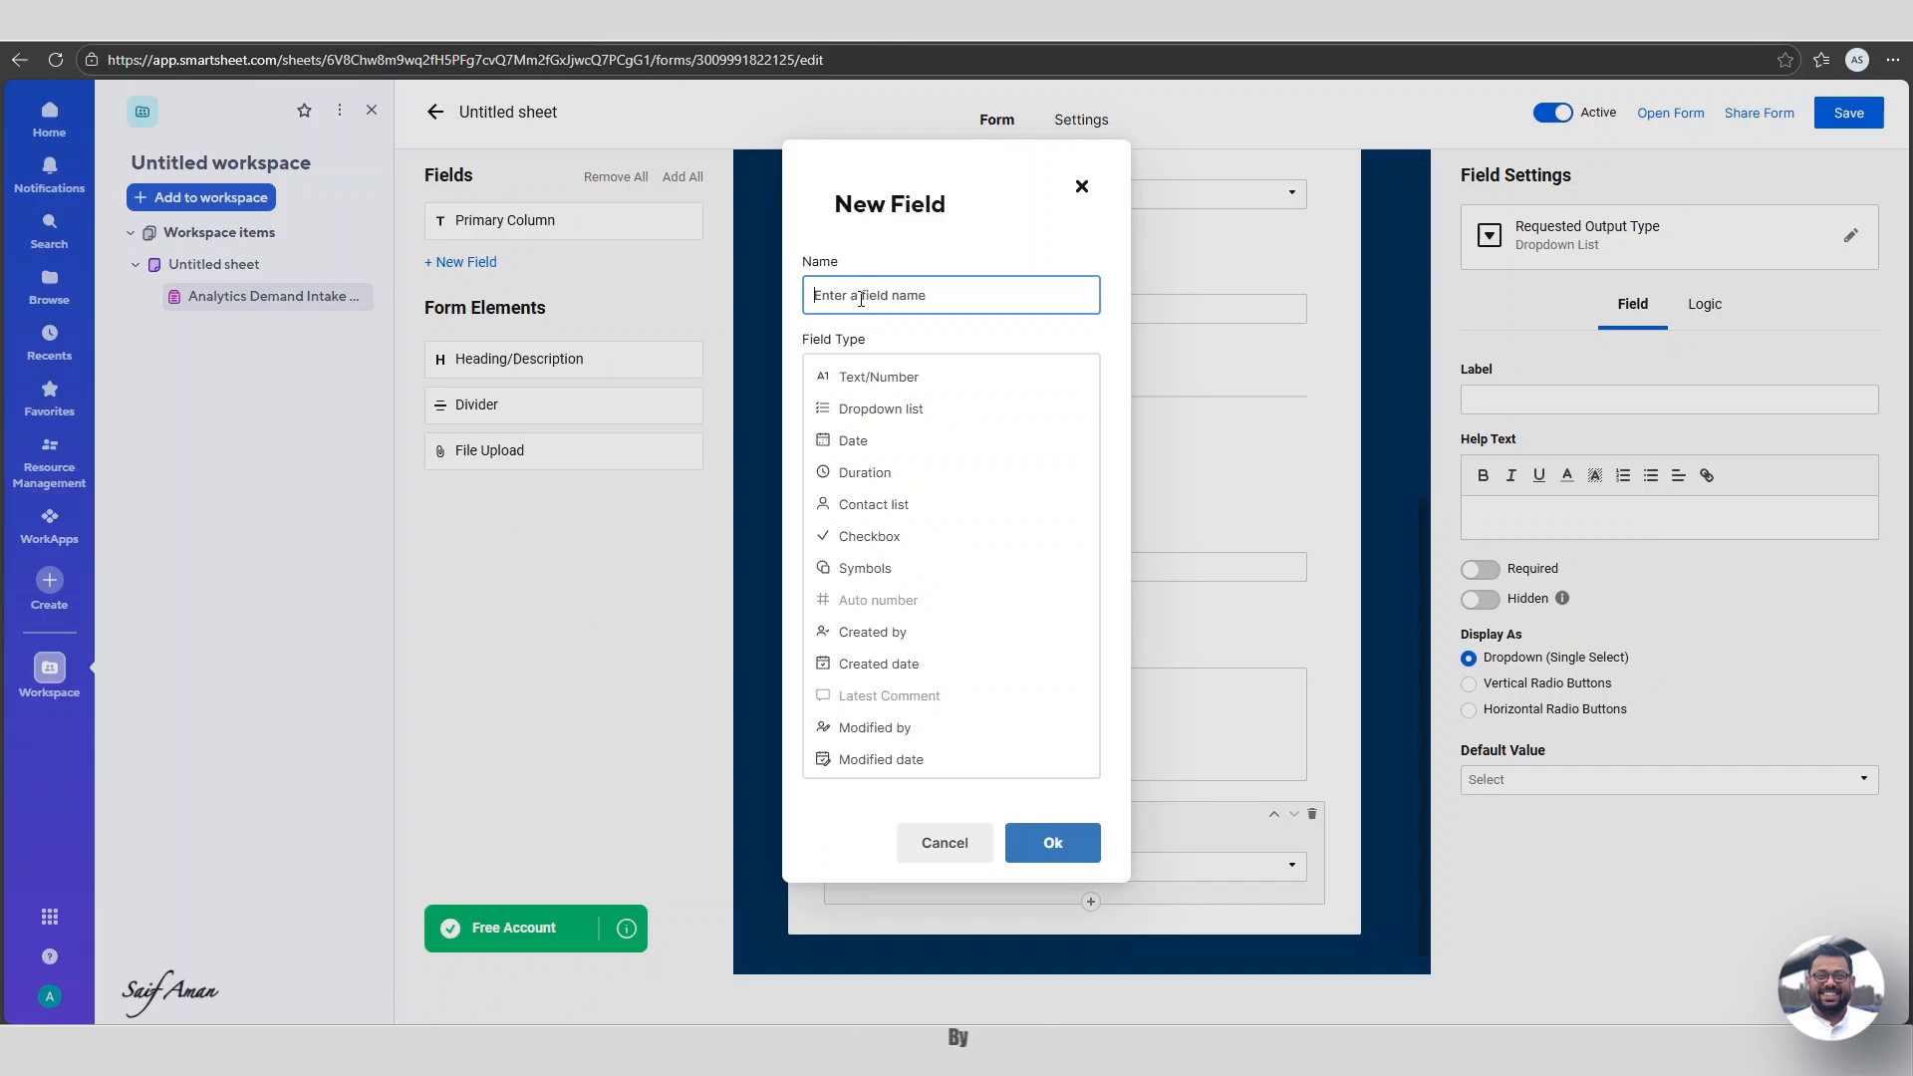
Add a 'Deadline' Date field restricted to dates only.
type("Deadline")
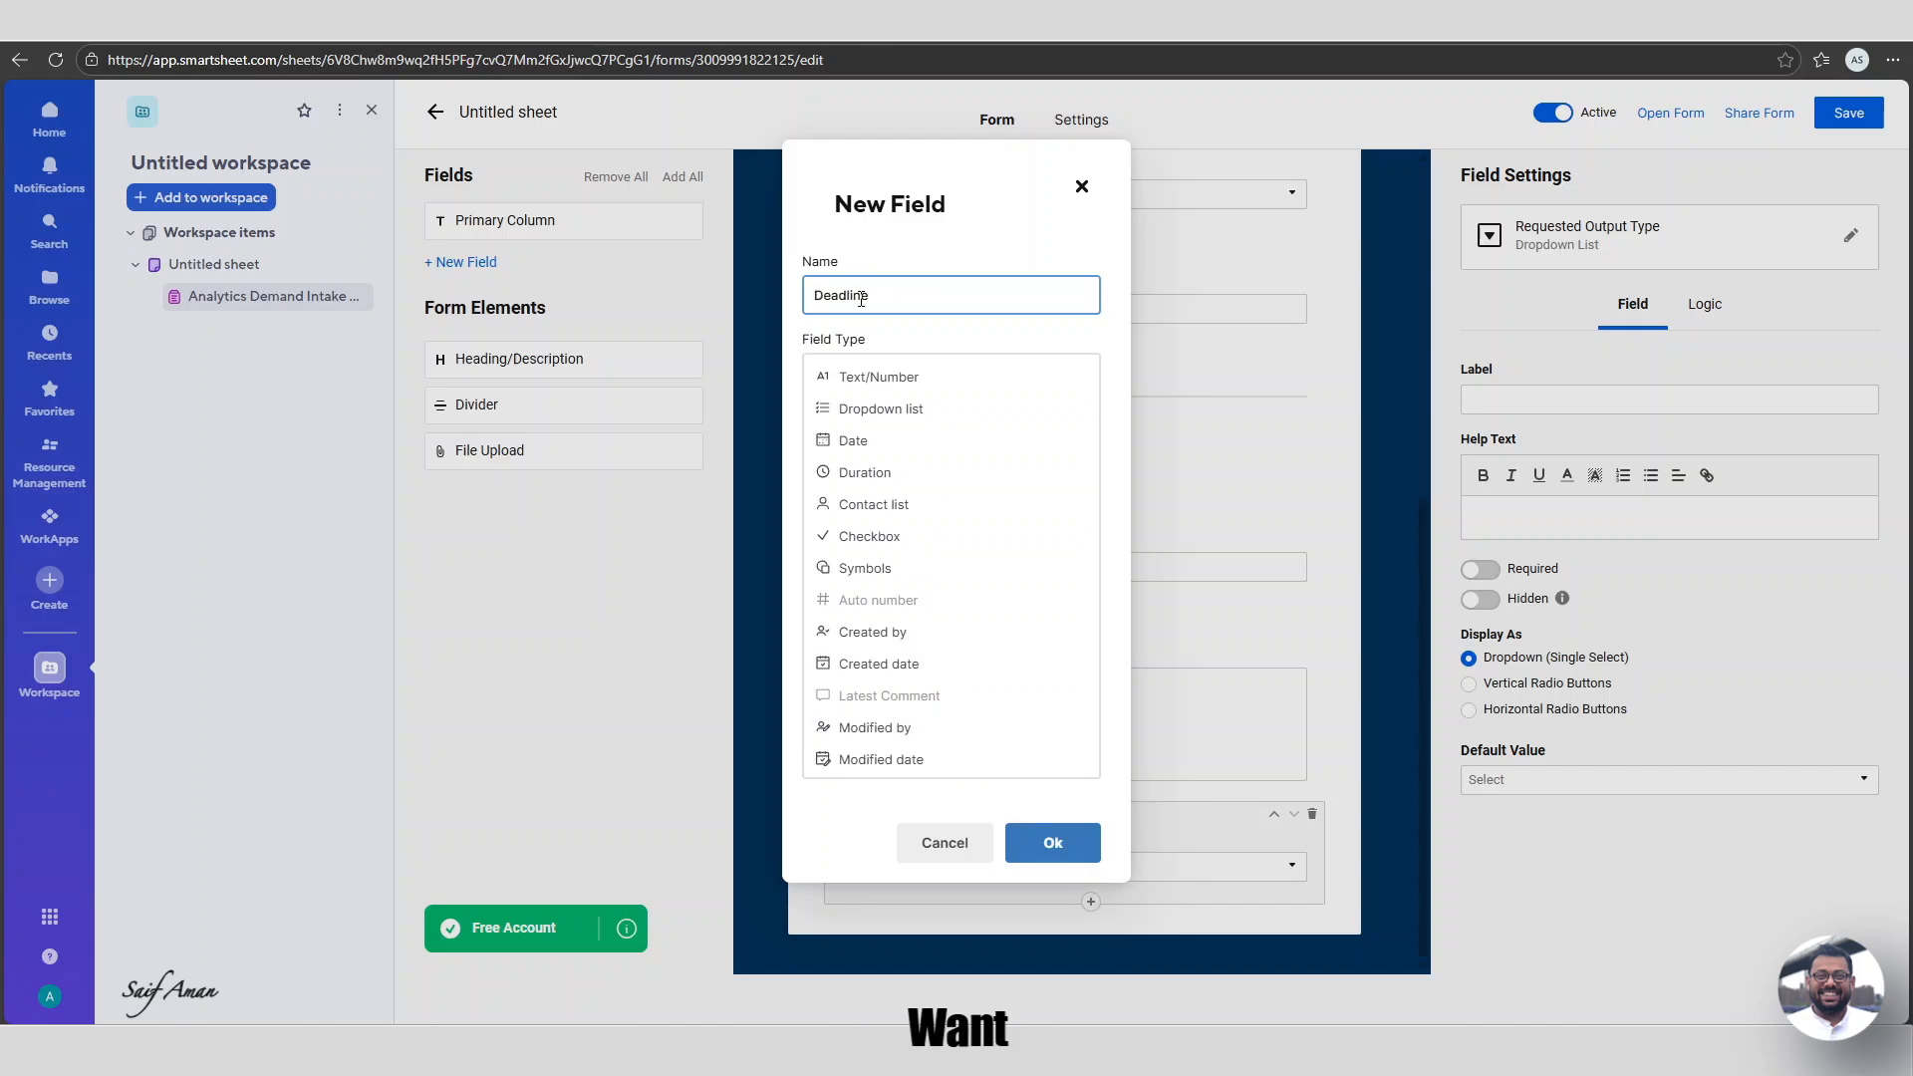
left_click(884, 438)
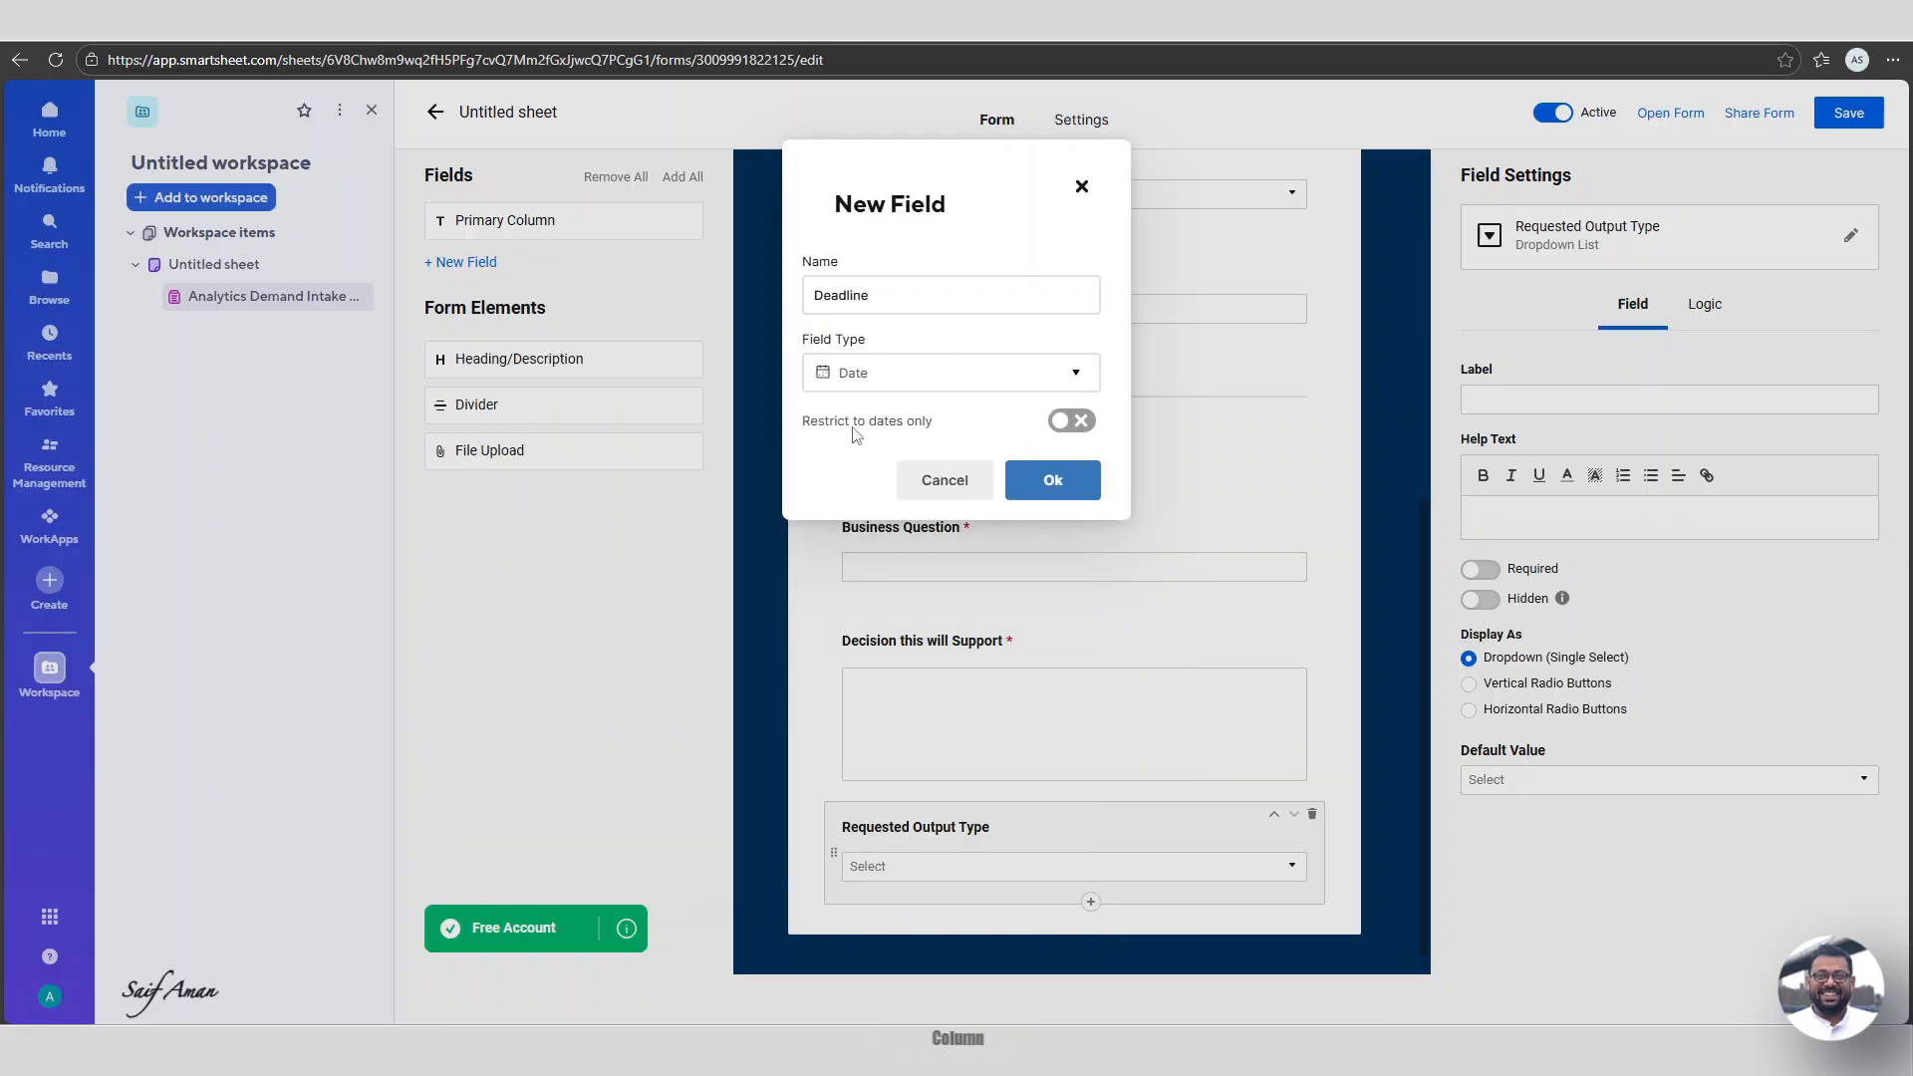
left_click(1071, 421)
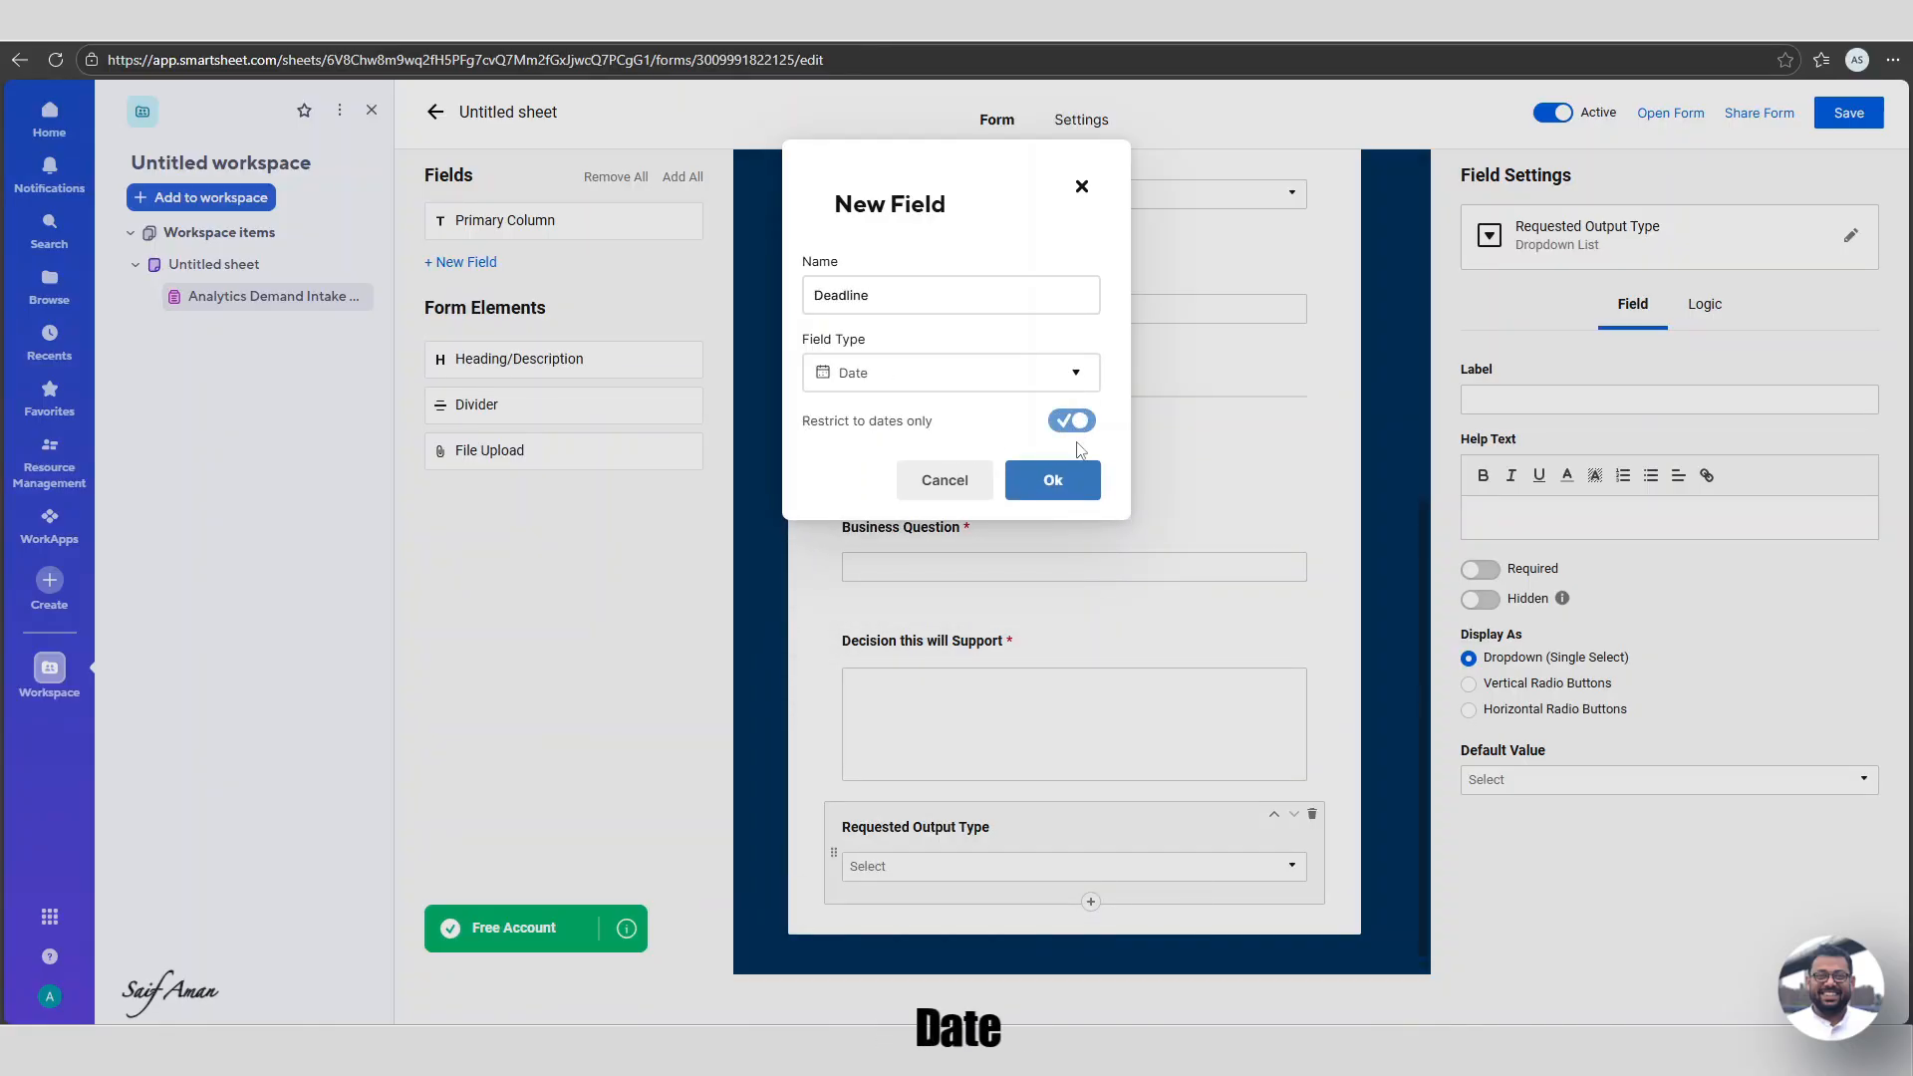
left_click(1075, 499)
left_click(1090, 903)
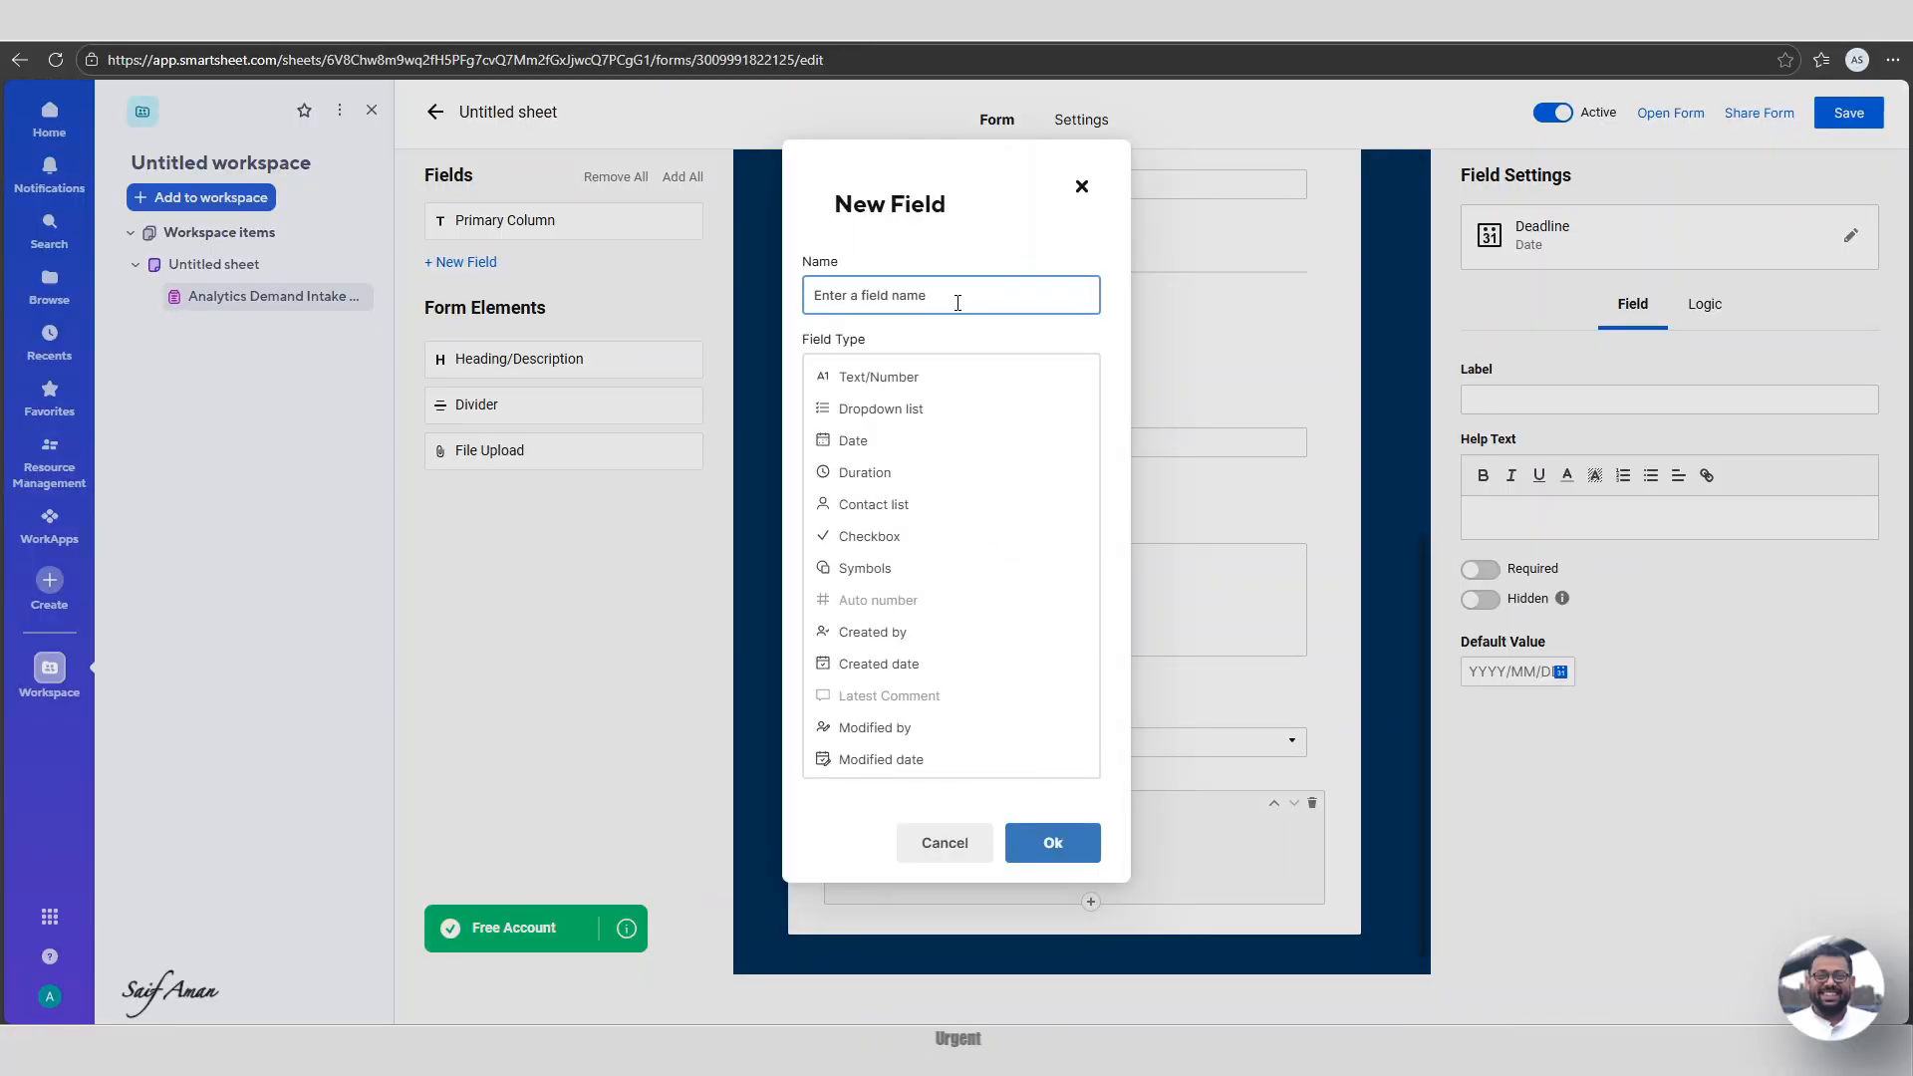
Add a restricted 'Urgency' dropdown with High, Medium and Low.
type("I")
type("Urgency")
left_click(881, 408)
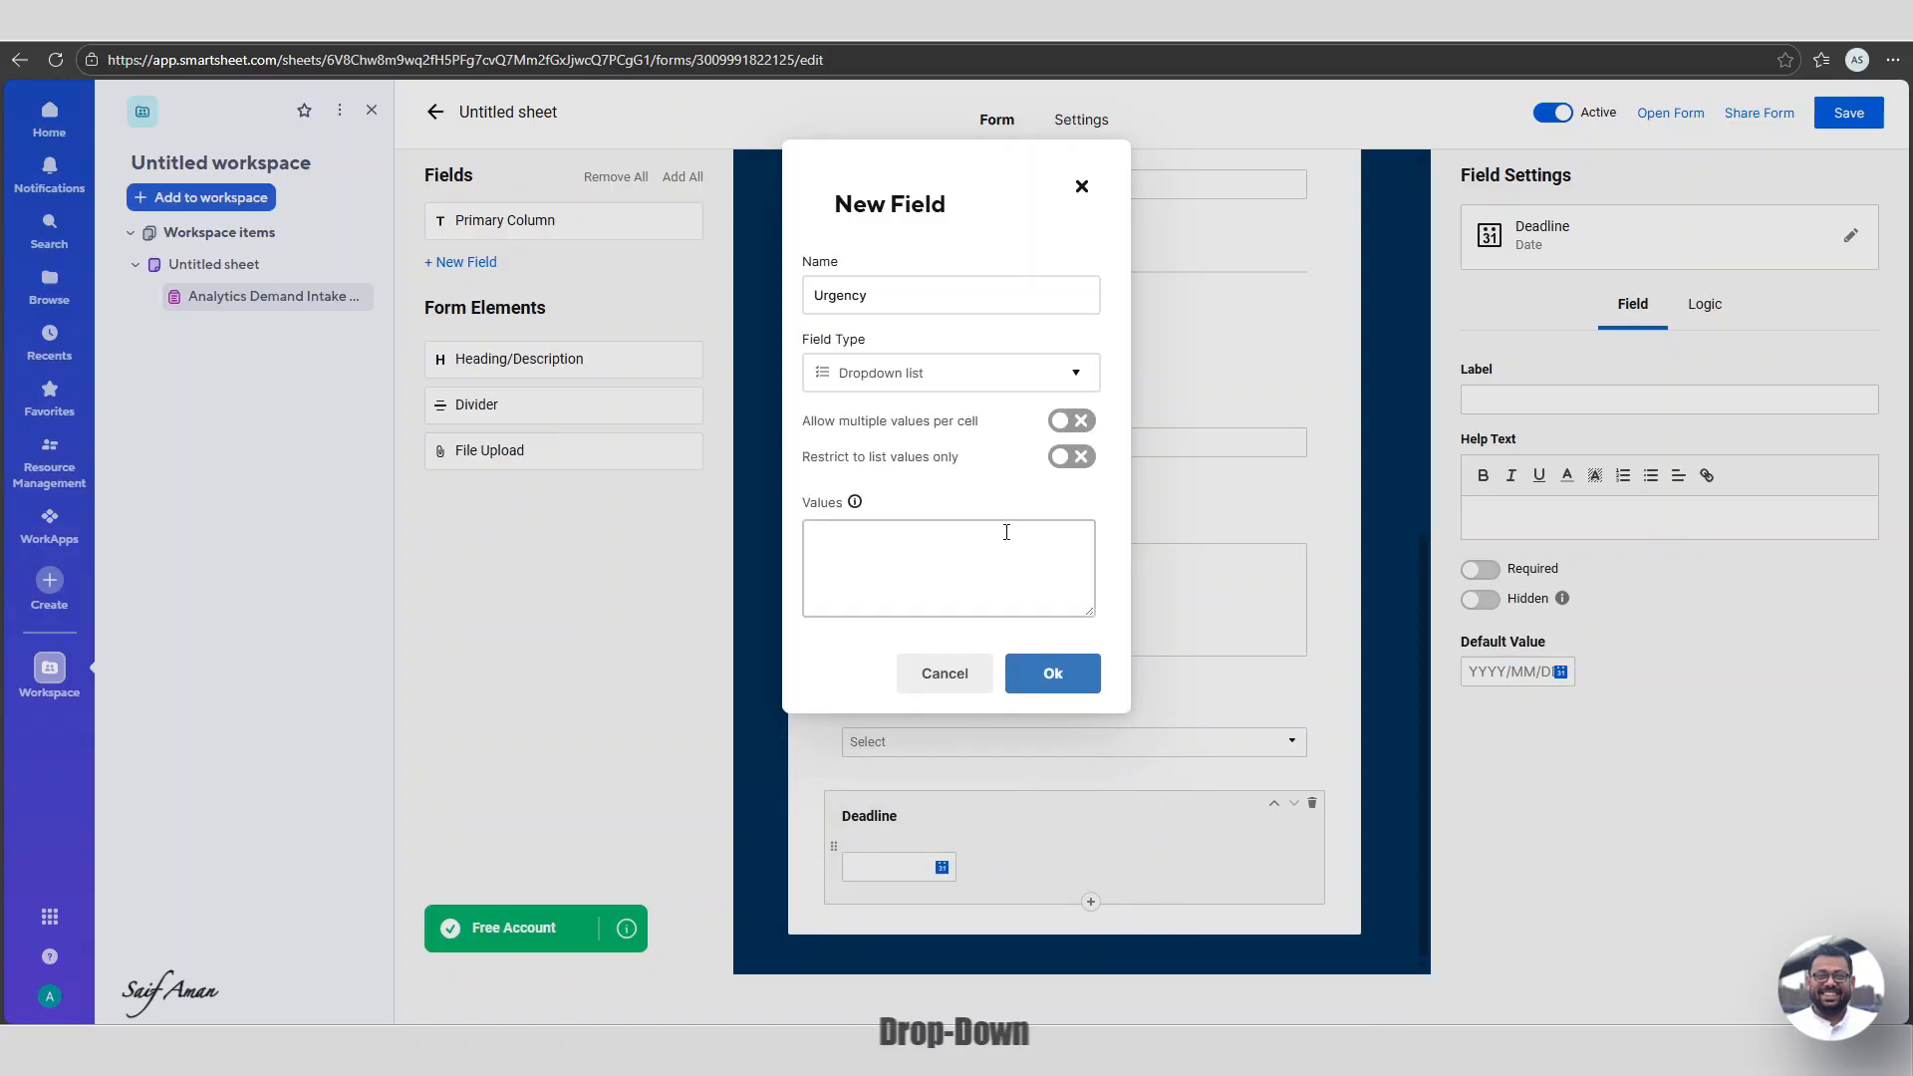
left_click(1068, 456)
left_click(913, 540)
type("Hig")
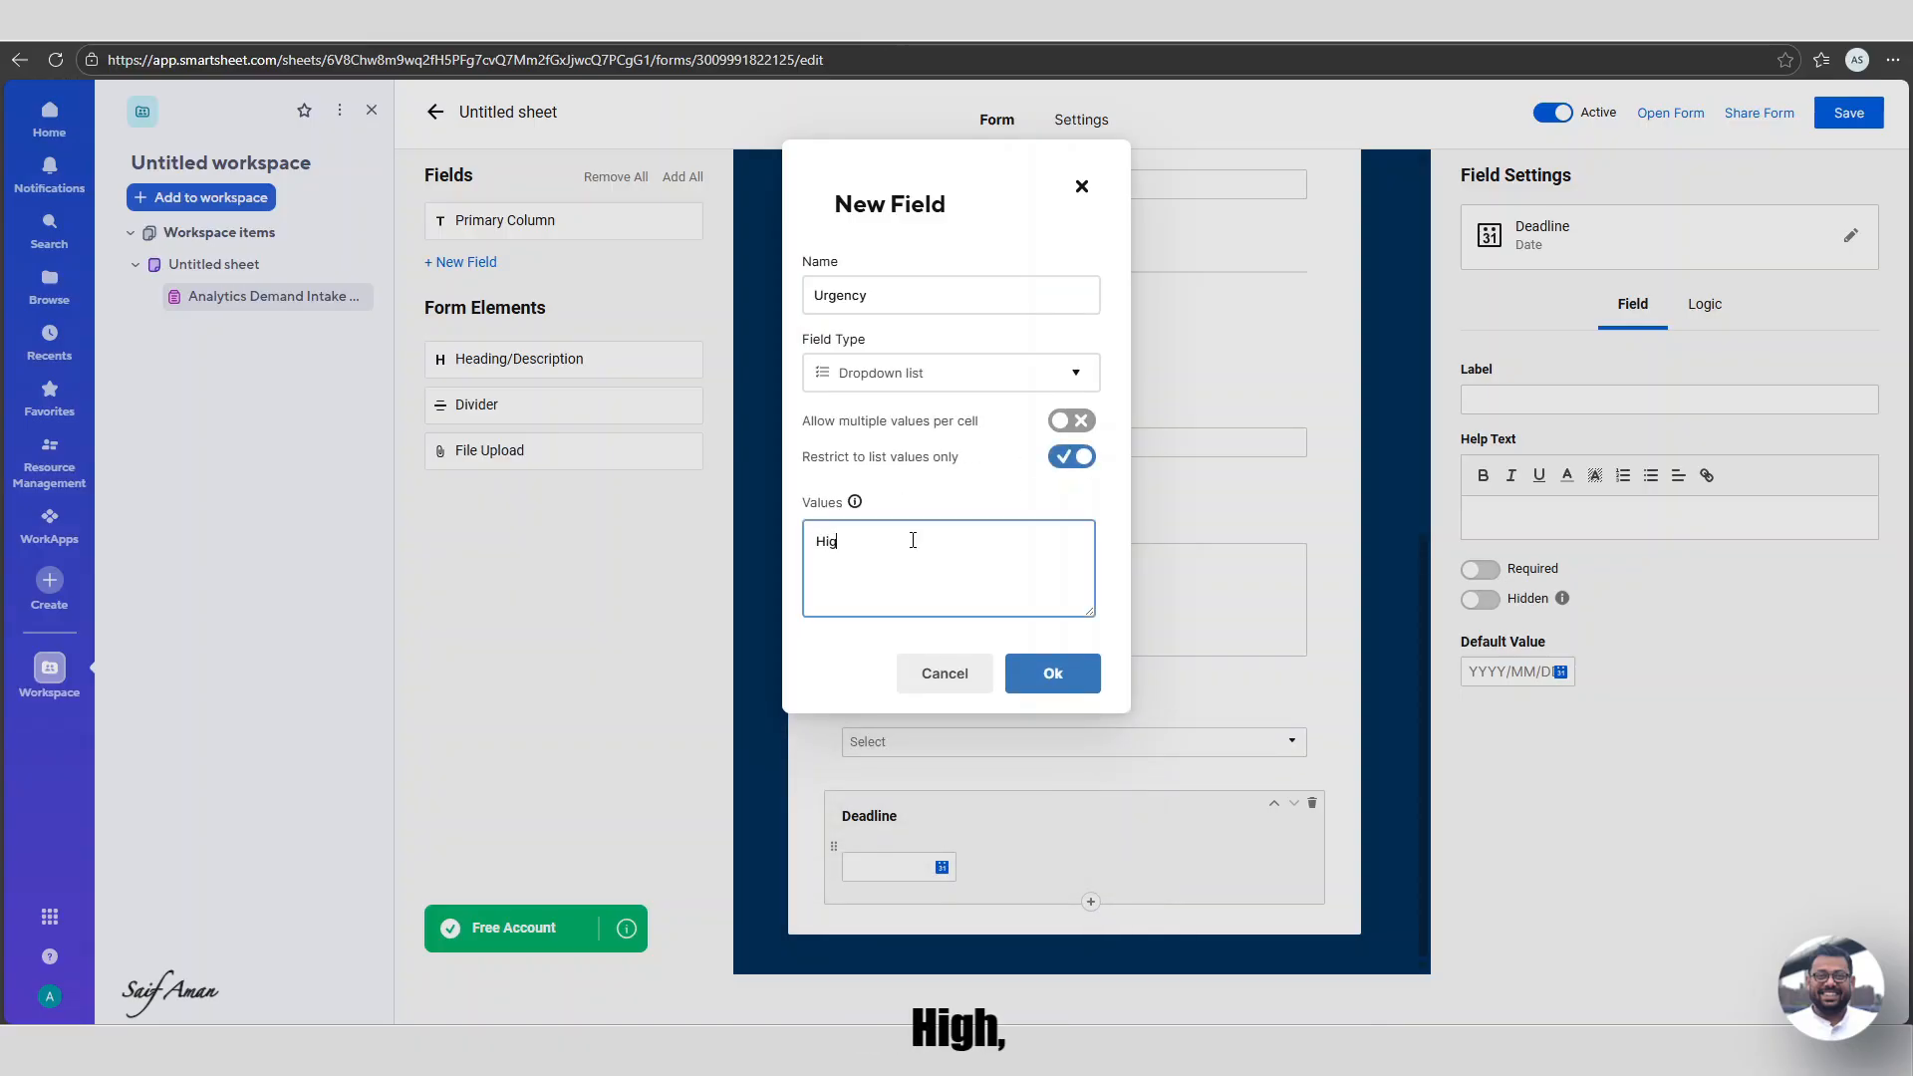
type("h")
key("Return")
type("Medium")
key("Return")
type("Low")
left_click(1052, 673)
Add a restricted 'Strategic Initiative' dropdown field.
left_click(1090, 900)
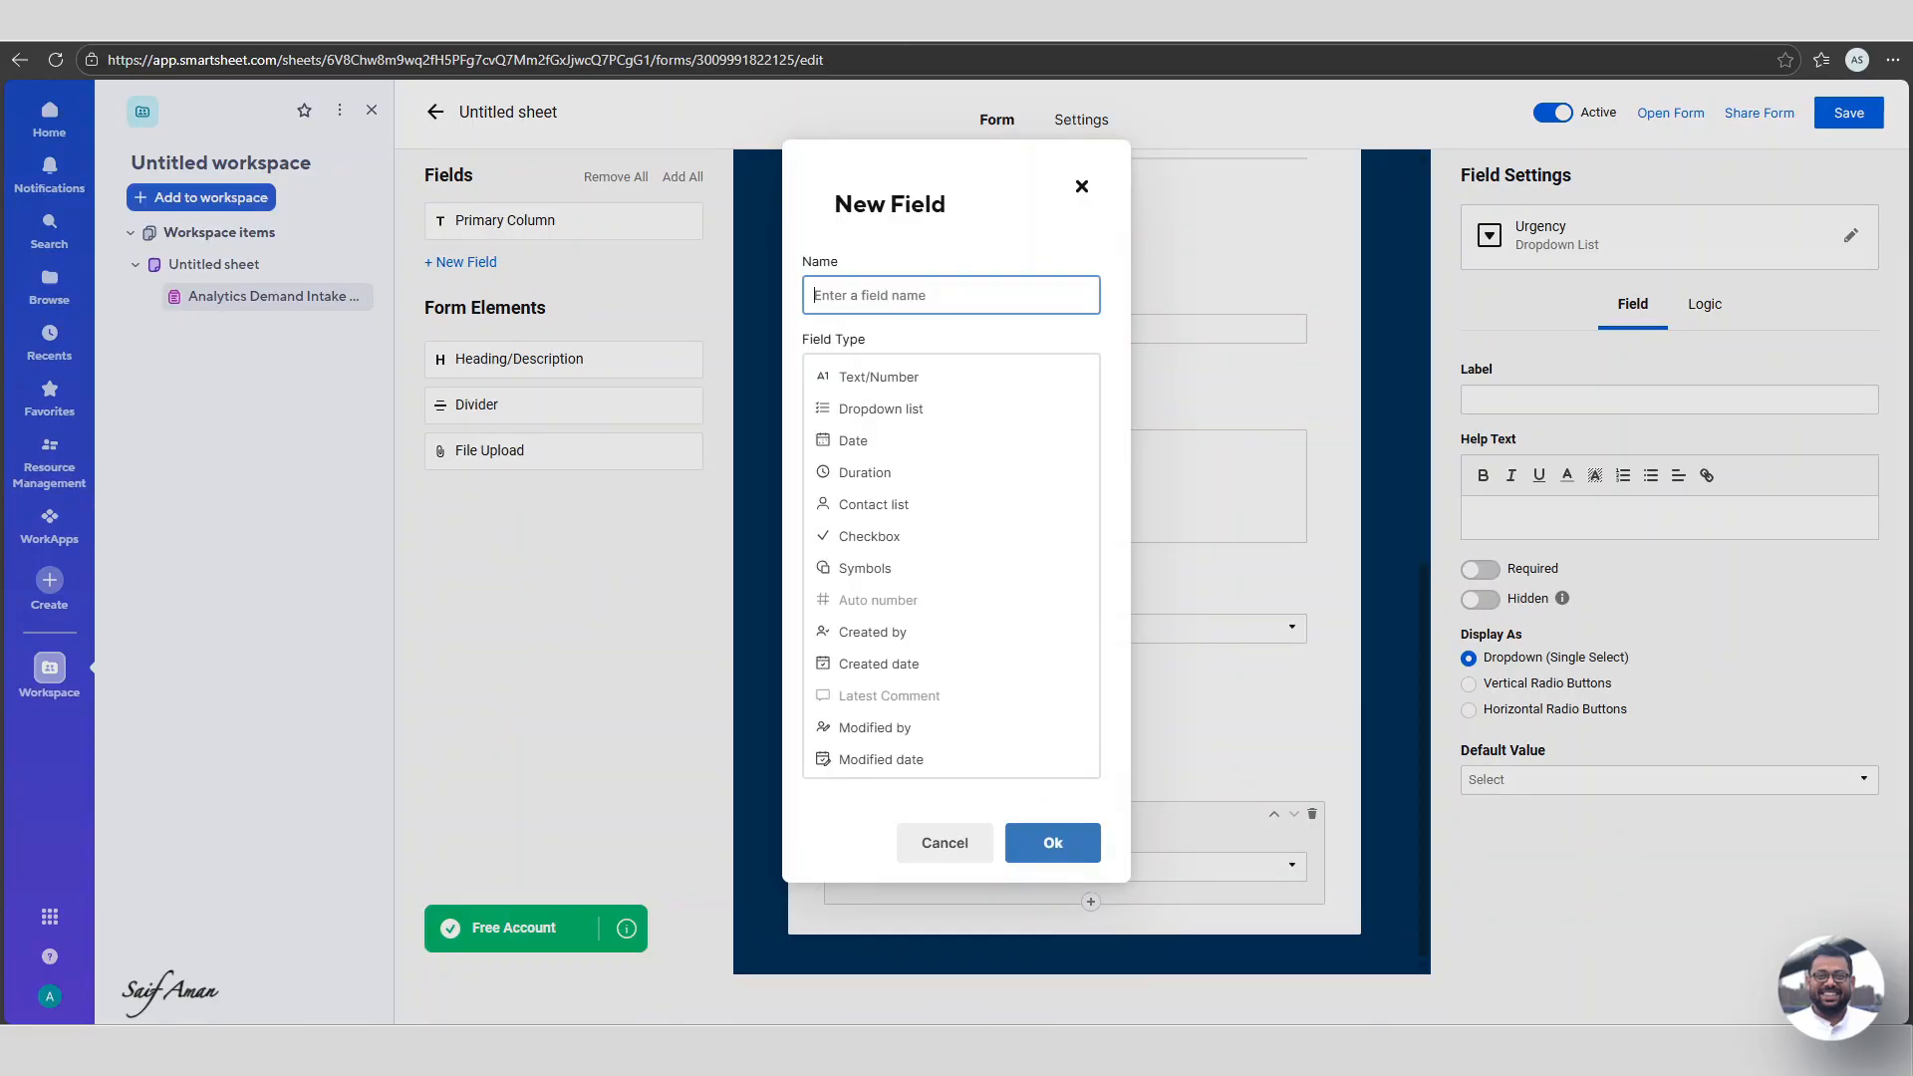
type("Stargei")
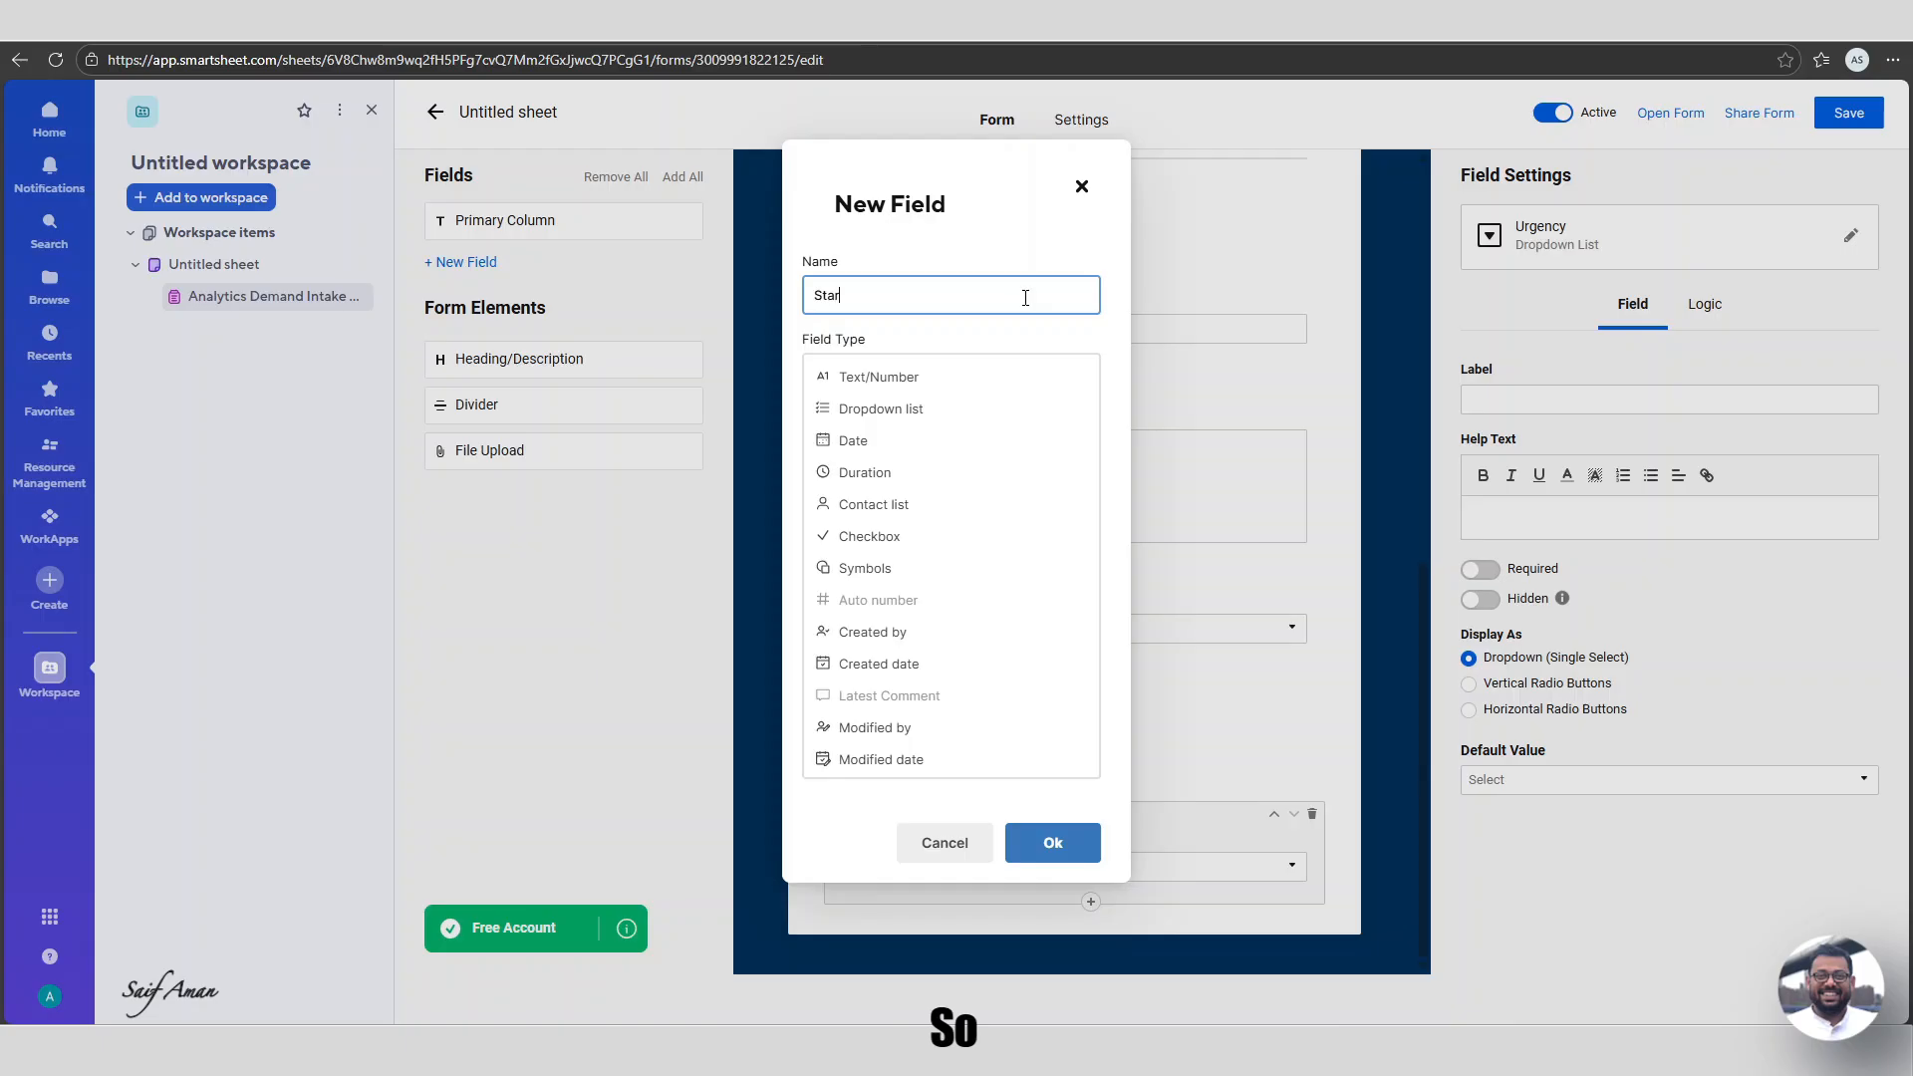
key("BackSpace")
key("BackSpace")
key("BackSpace")
key("BackSpace")
key("BackSpace")
type("rategic Initiative")
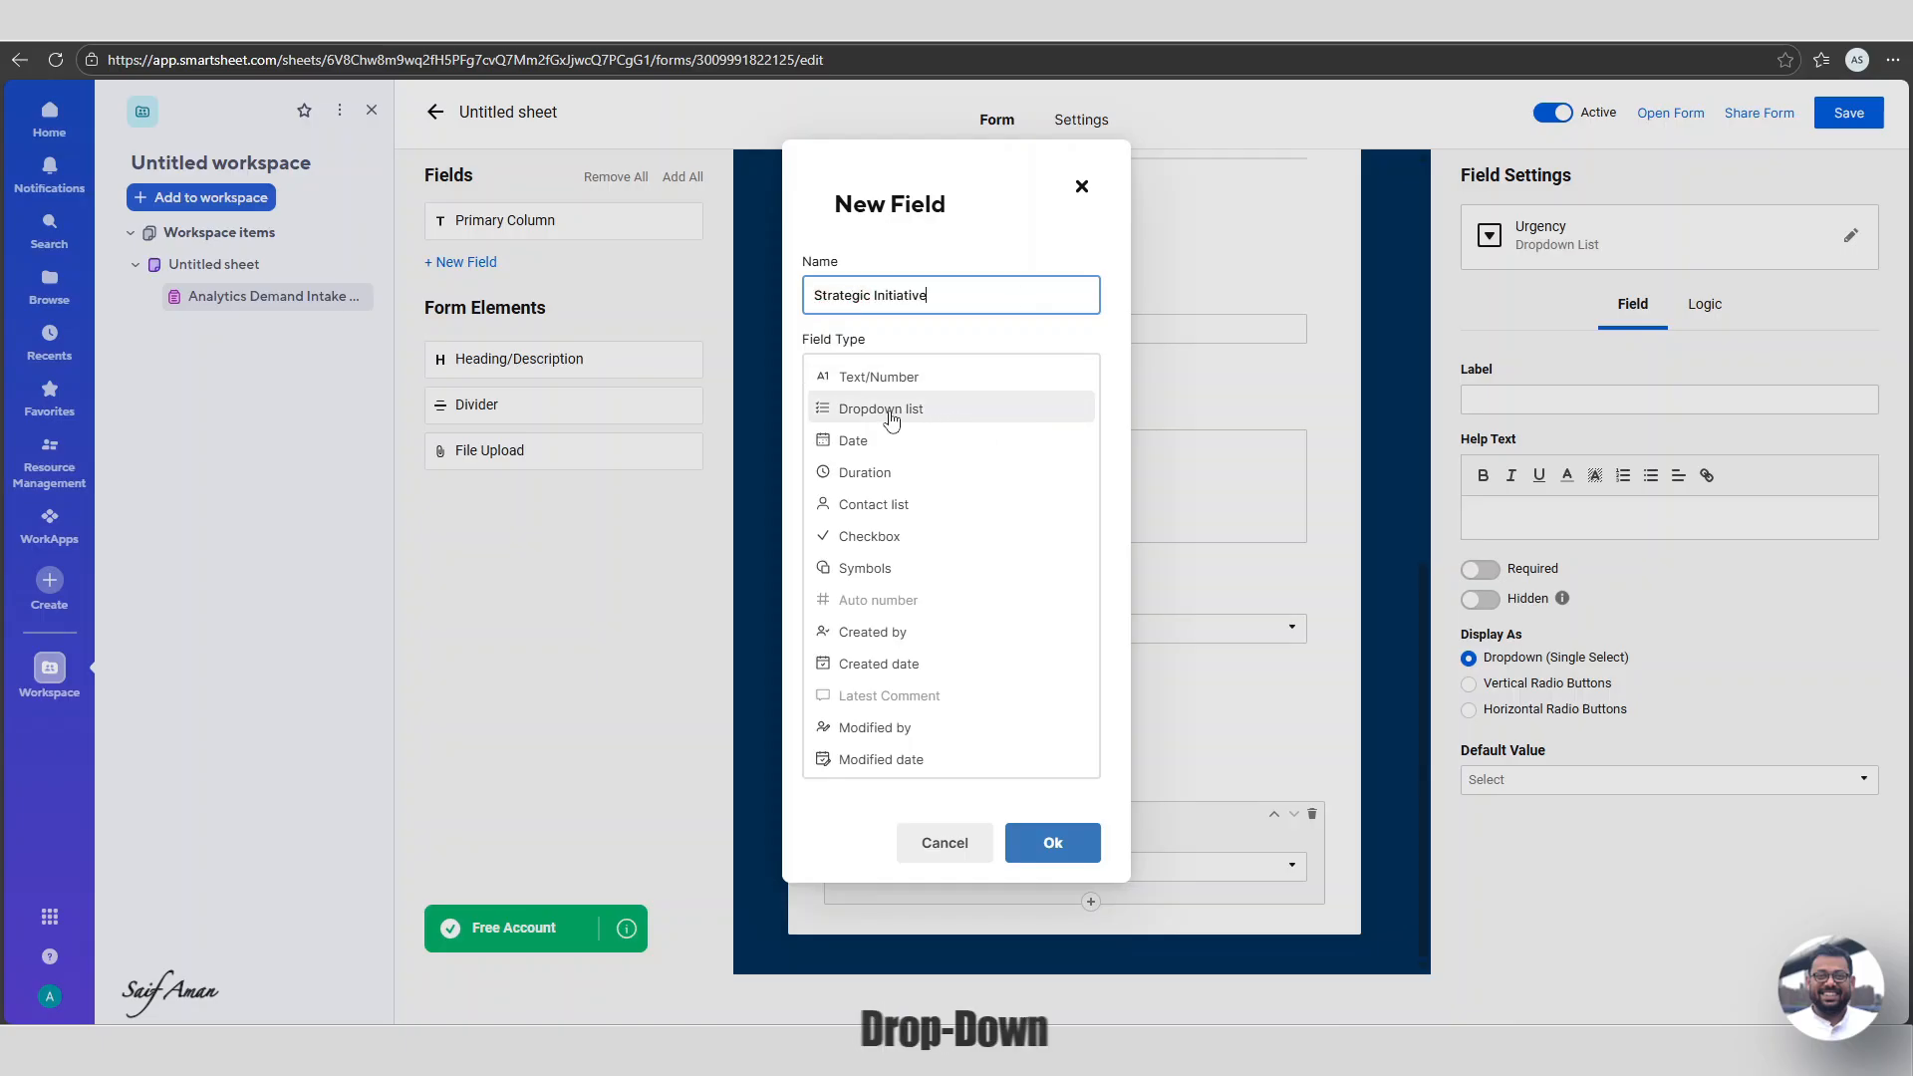
left_click(880, 409)
left_click(1071, 456)
left_click(917, 556)
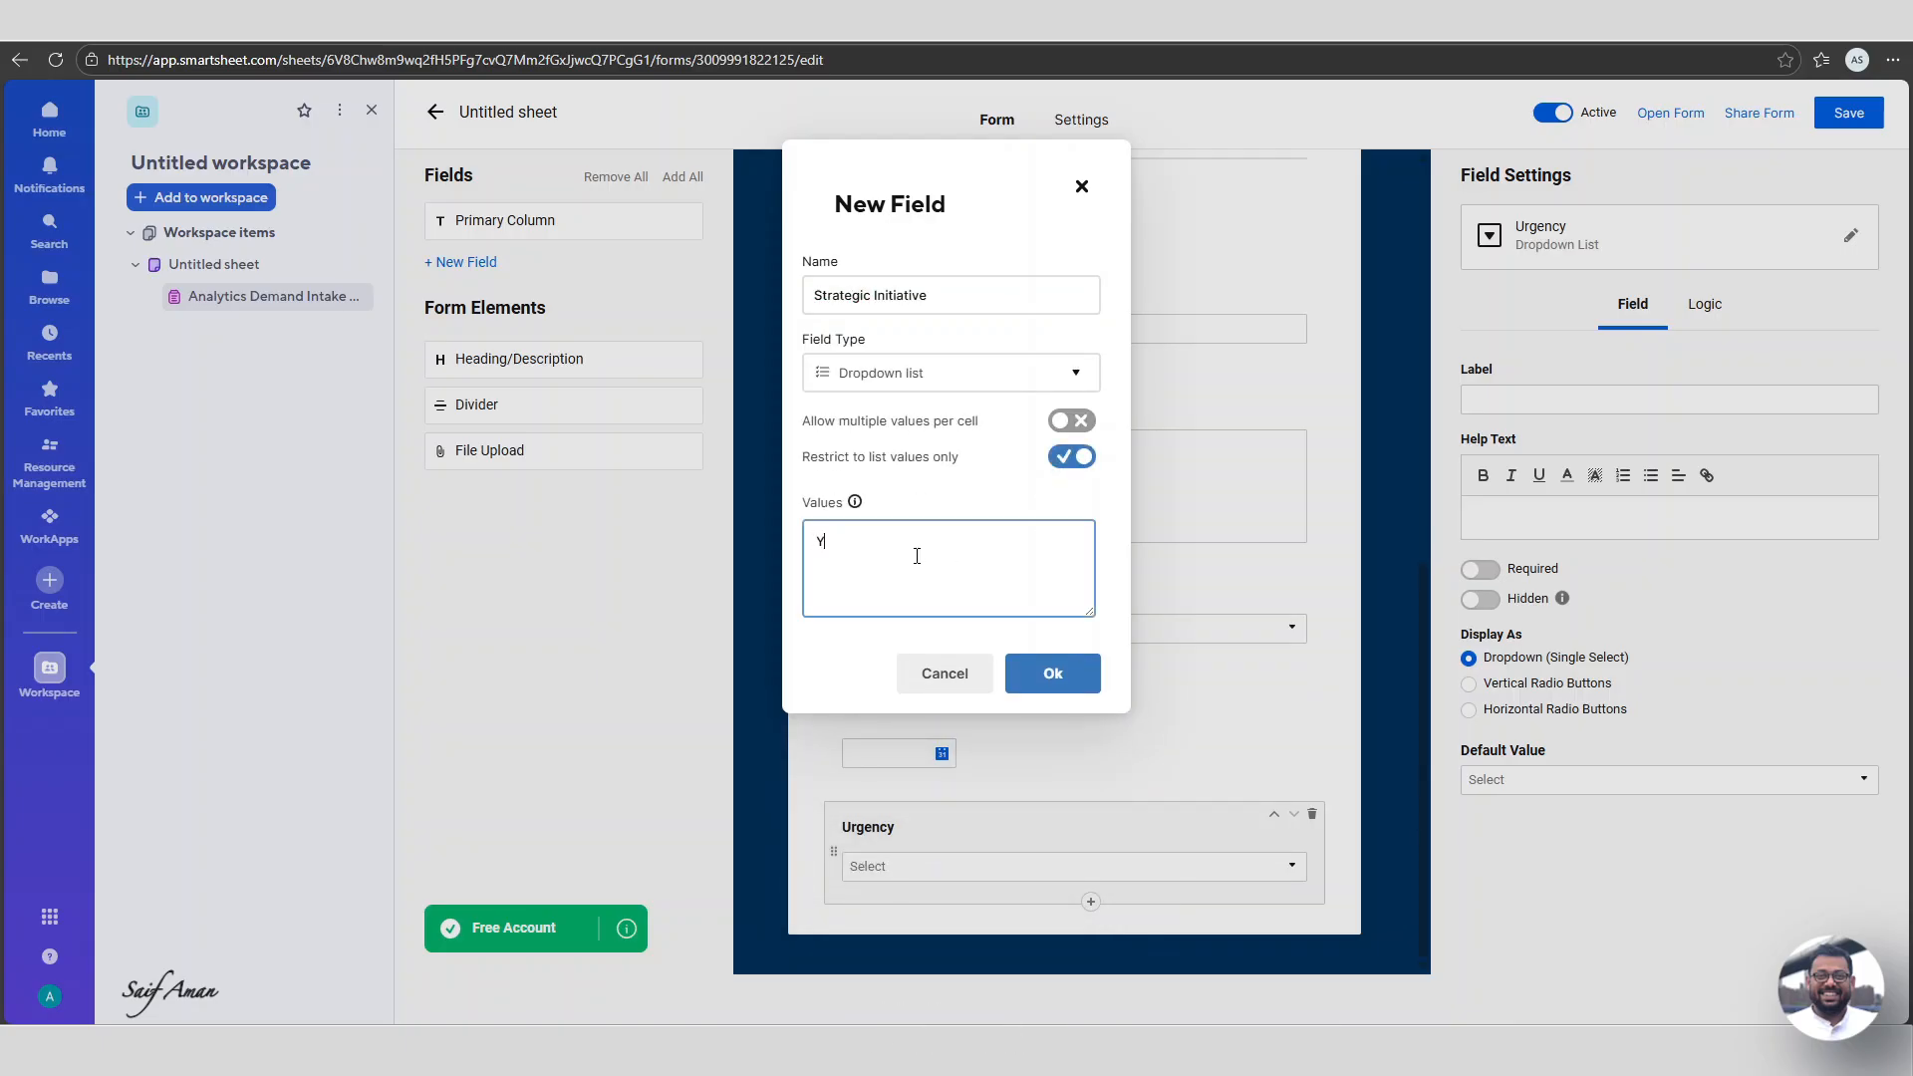
left_click(1052, 674)
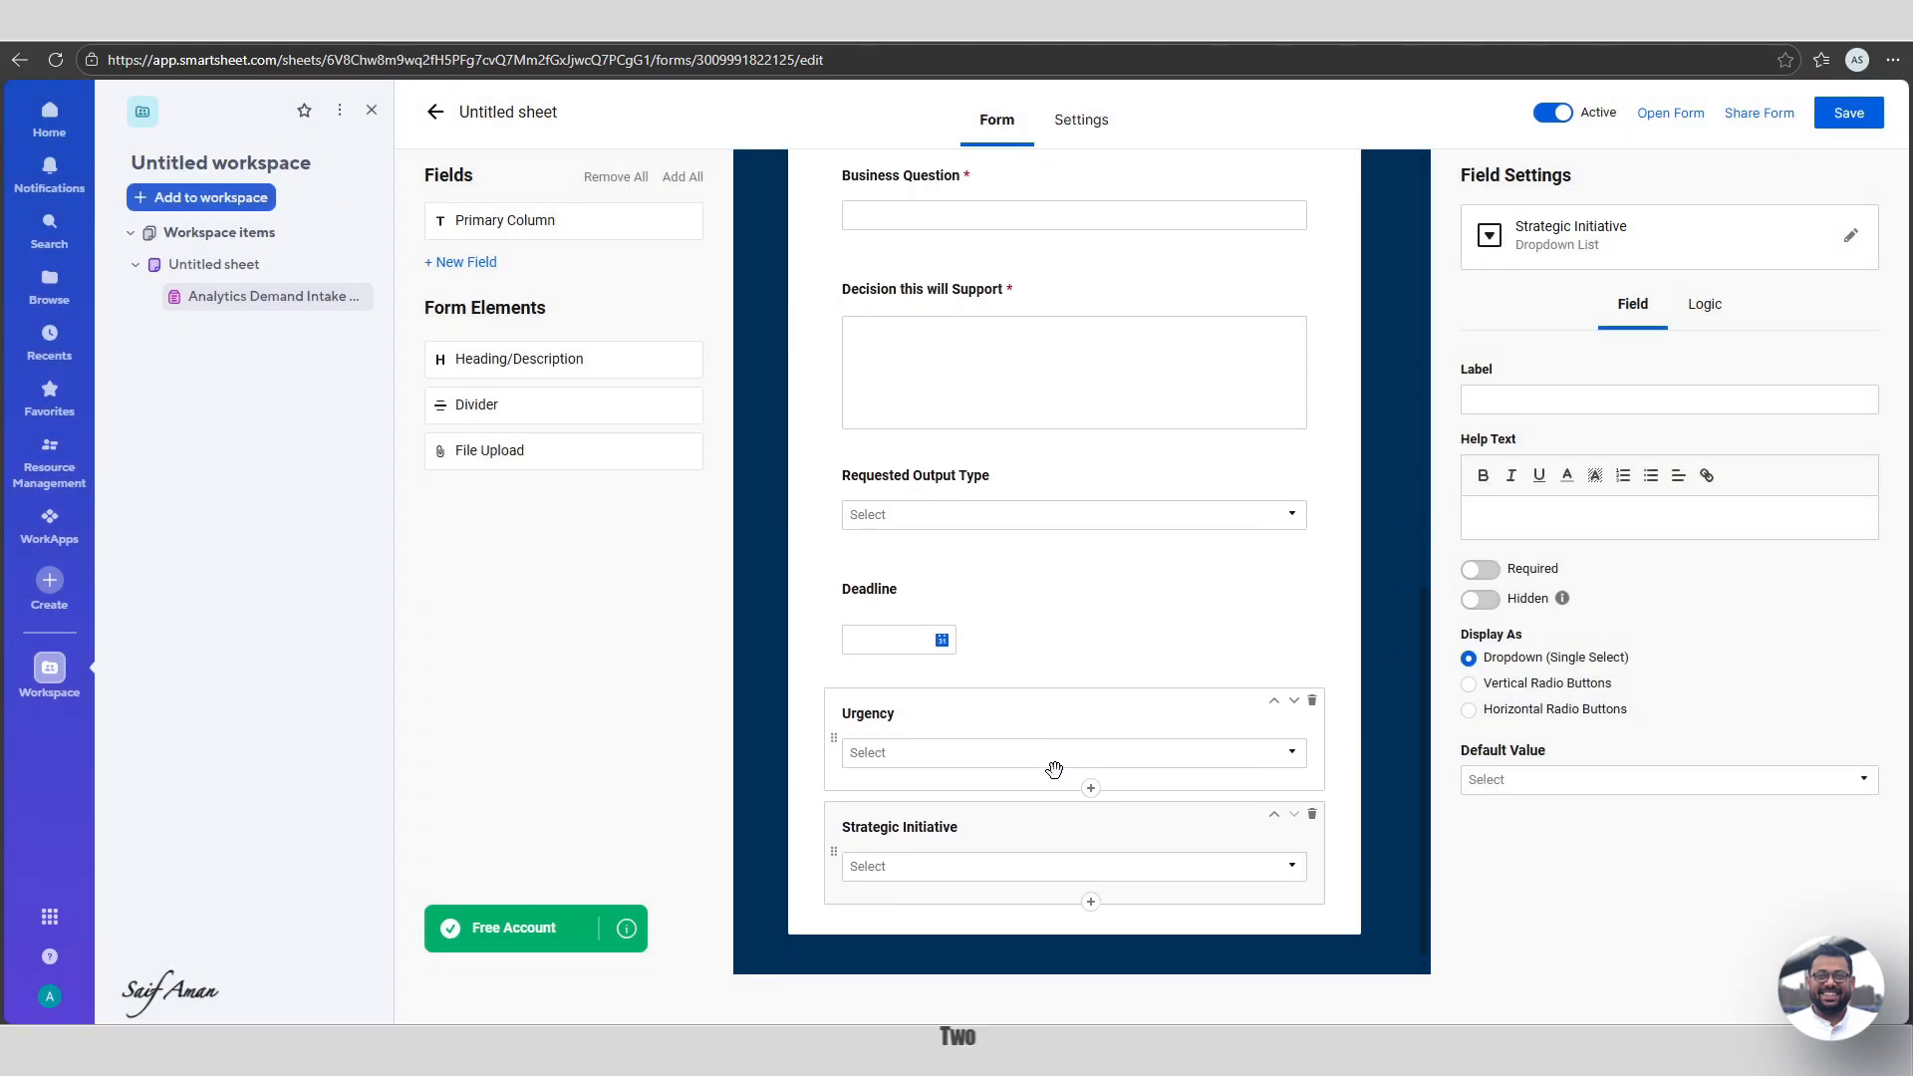
Add a restricted 'Known Data Sources?' dropdown with Yes and No.
left_click(1090, 902)
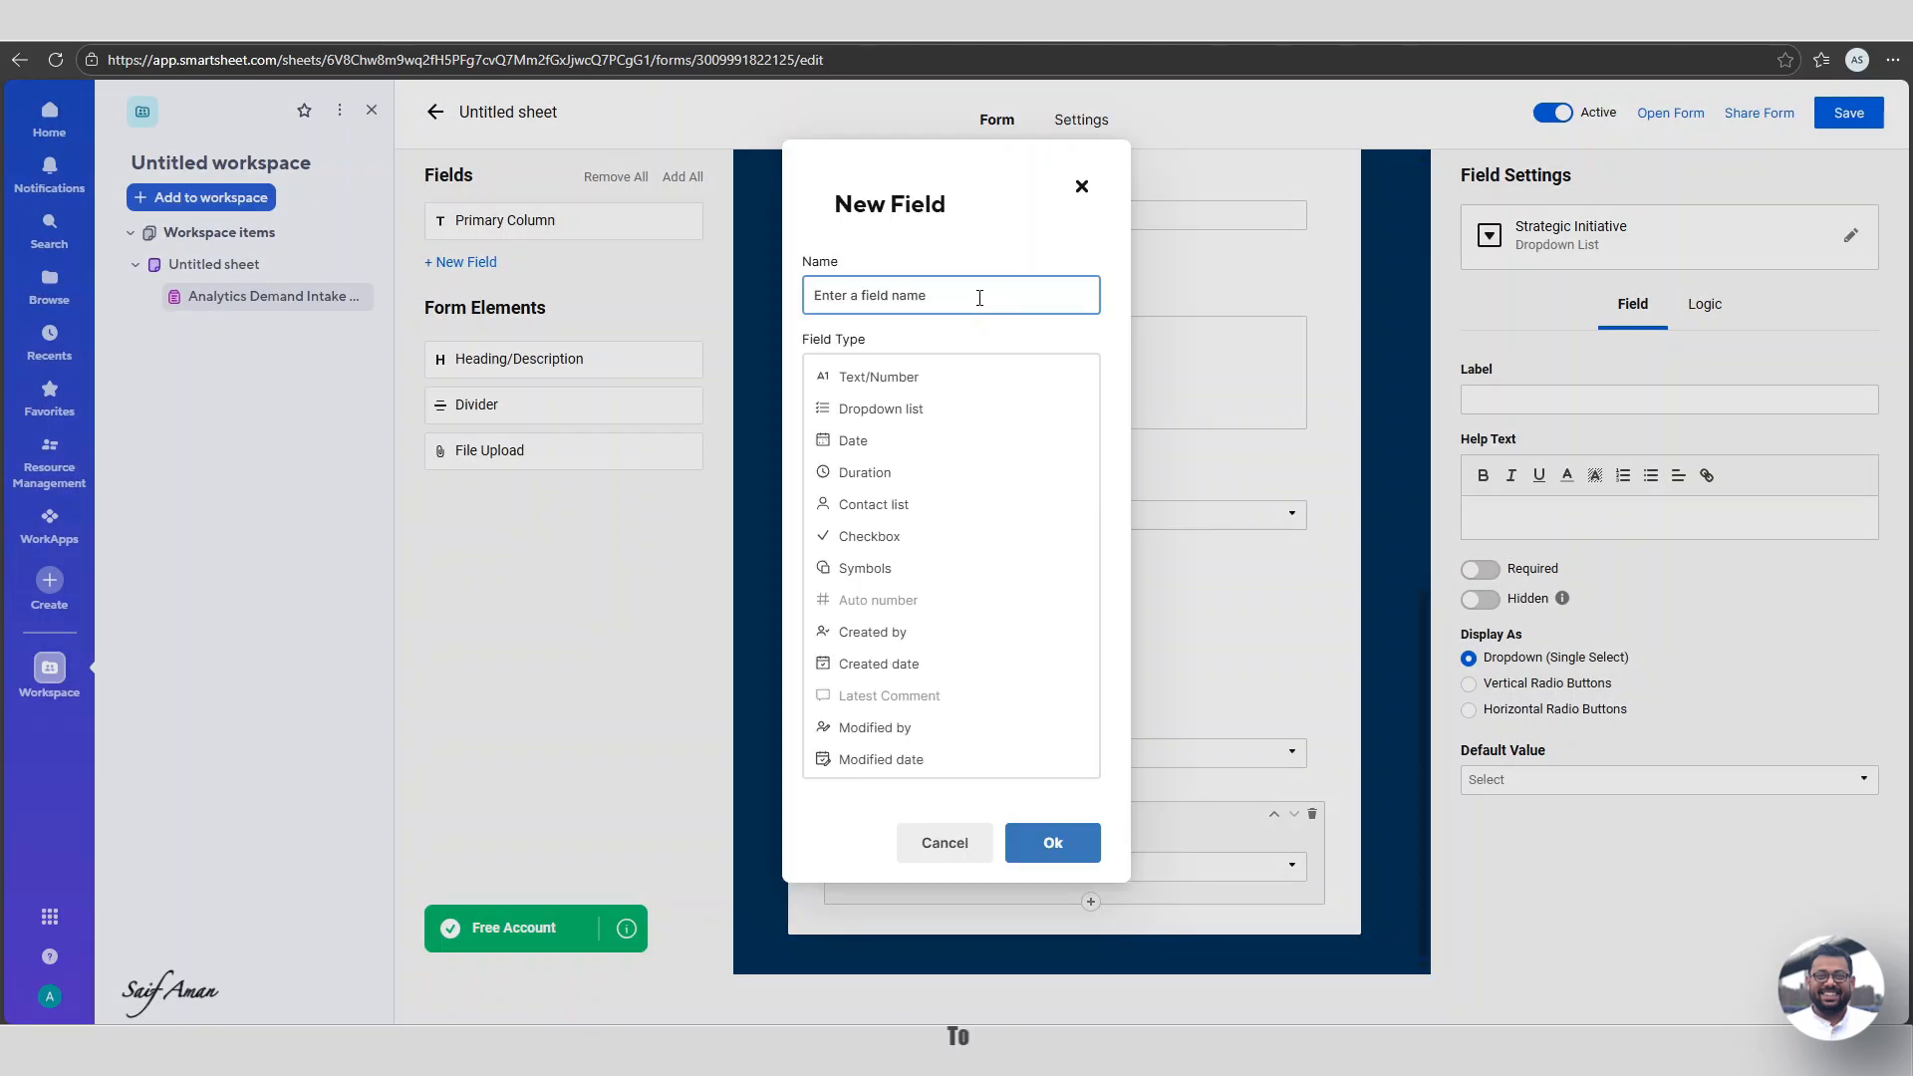
type("KNow")
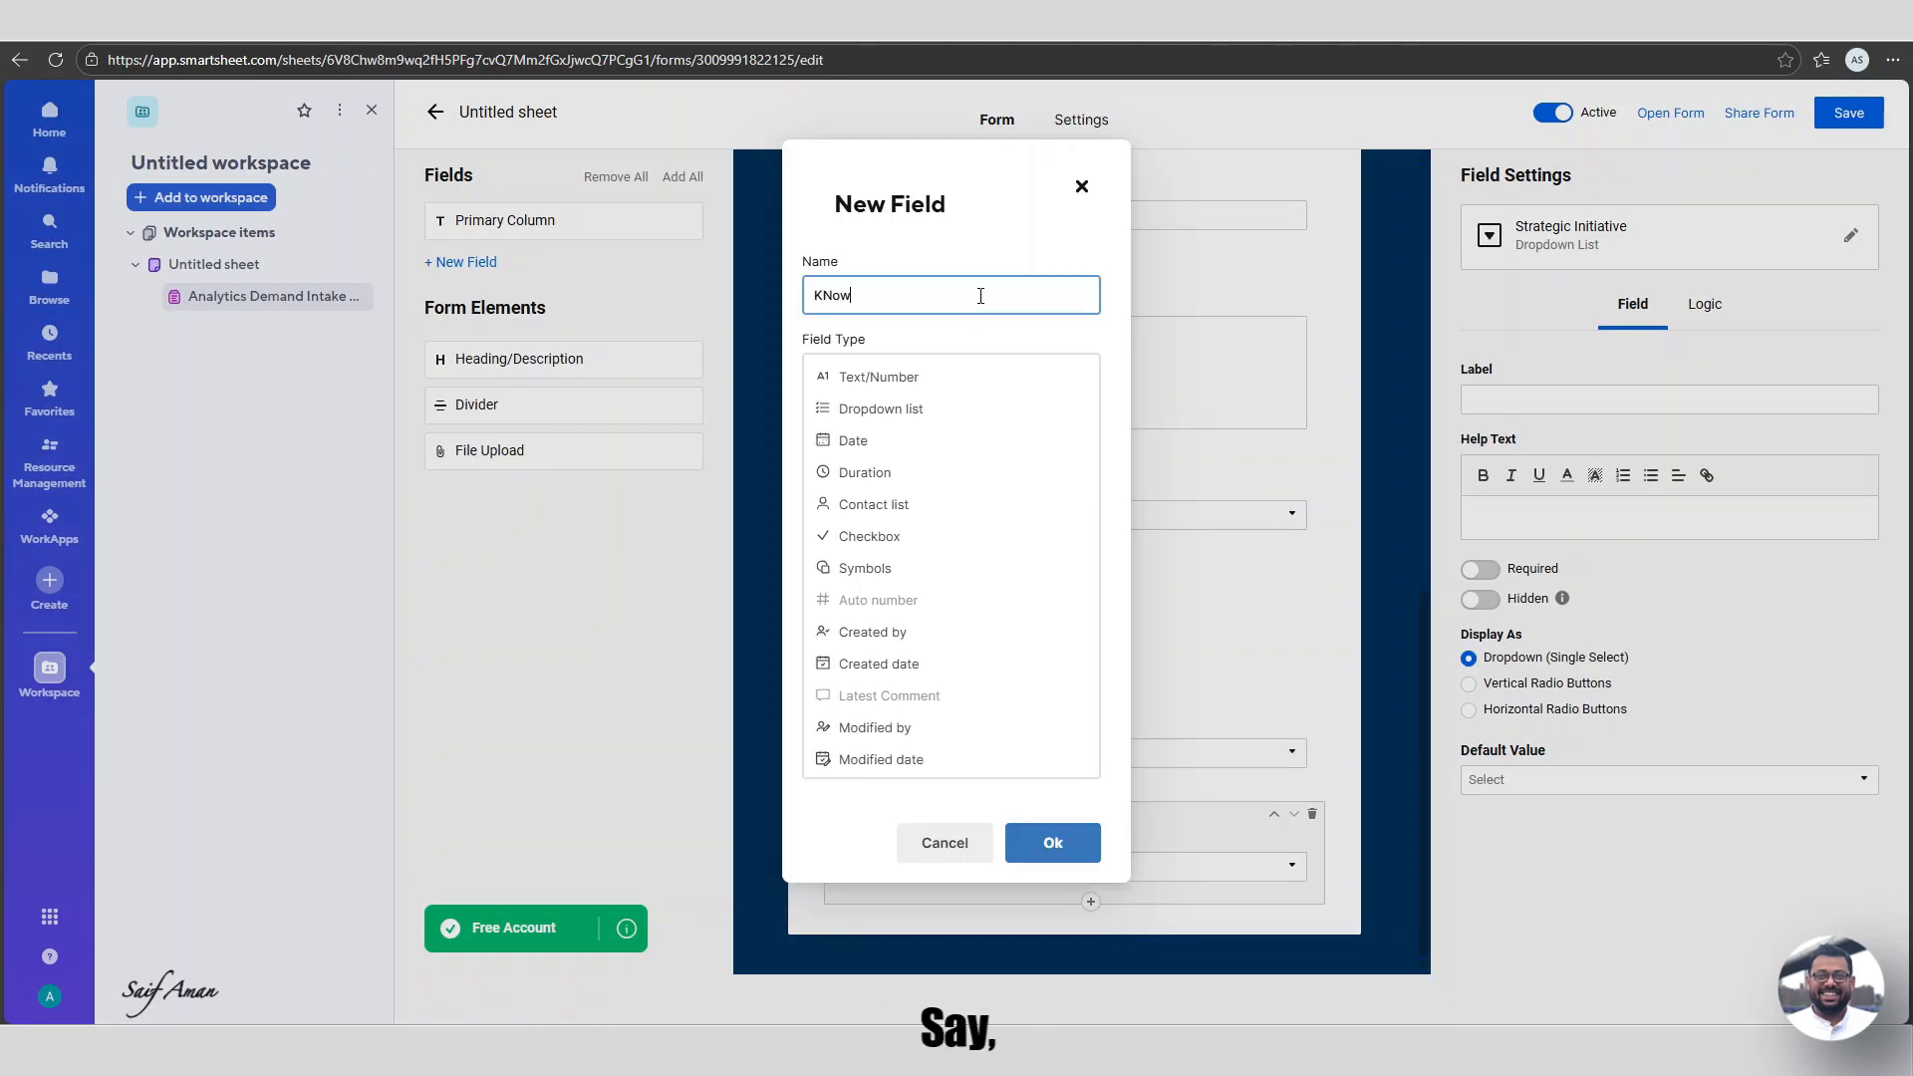
type("n Data Sources?")
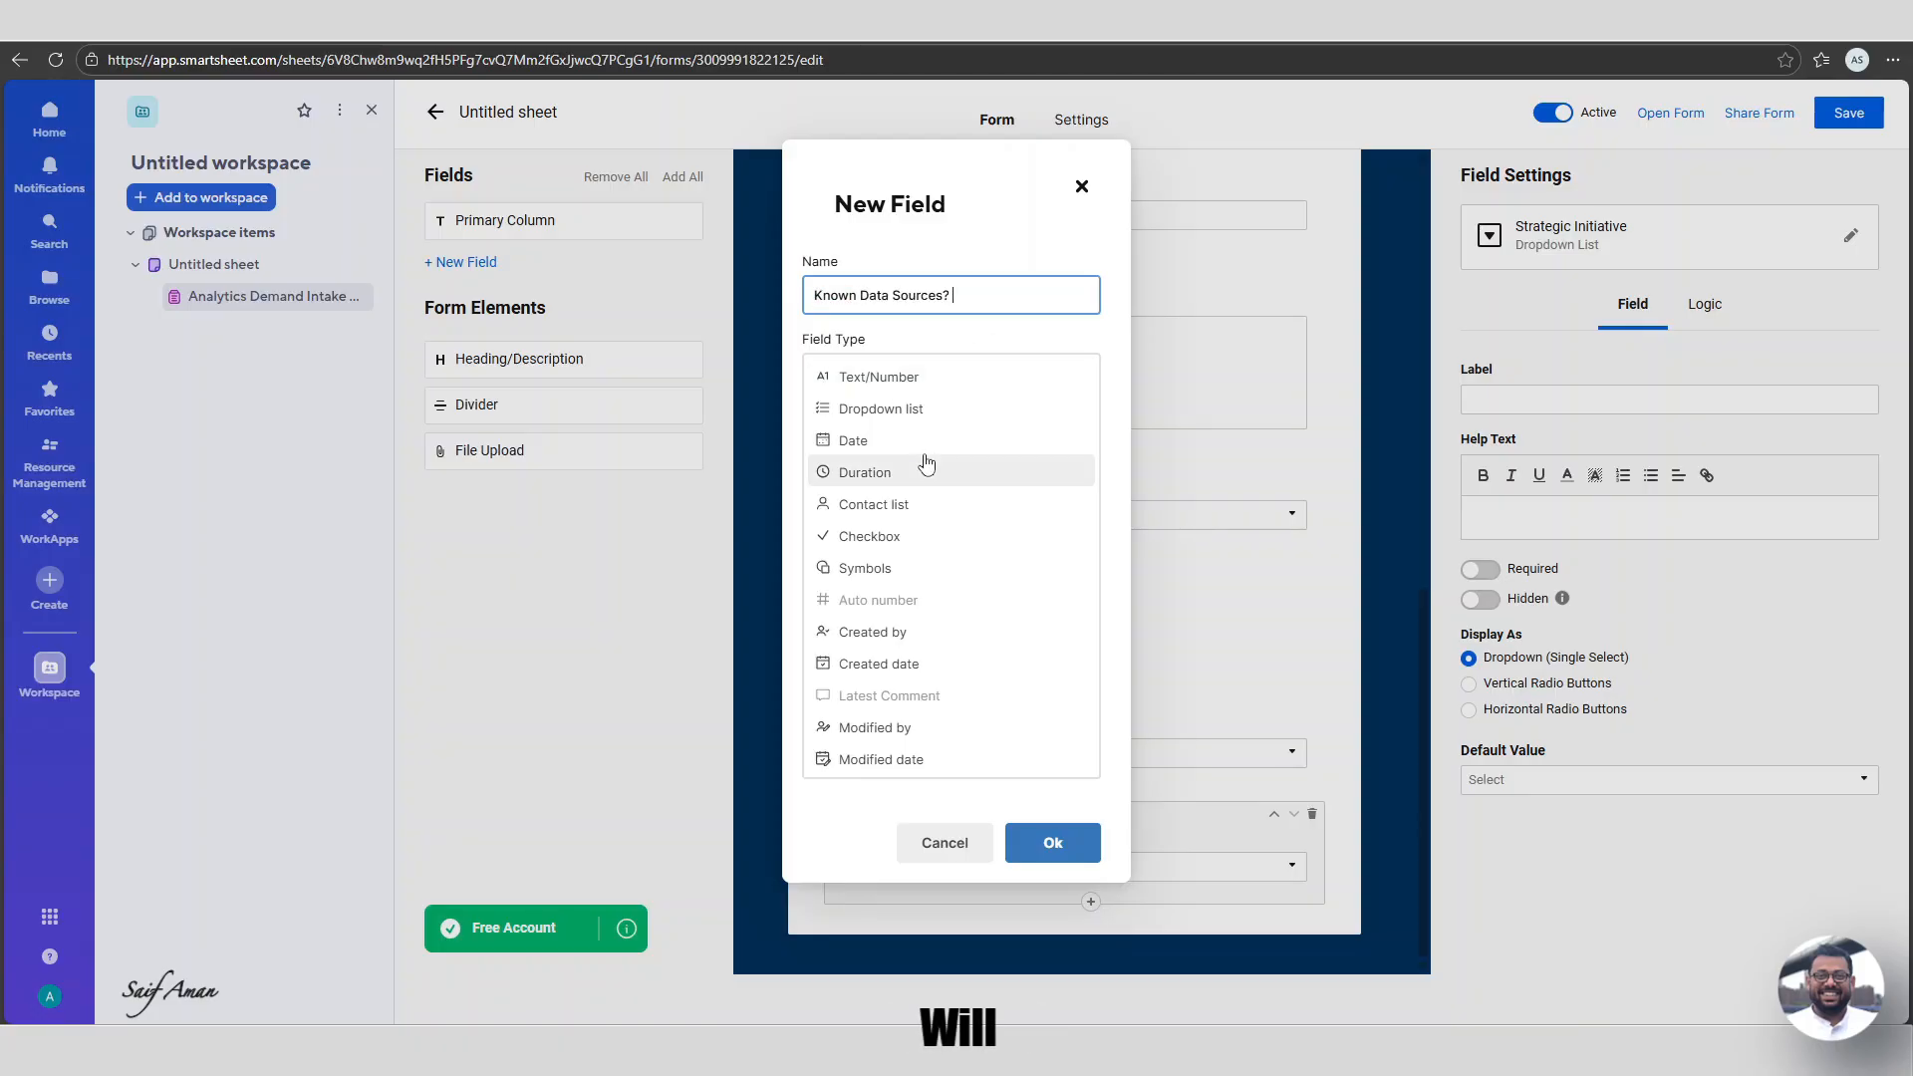
left_click(881, 409)
left_click(896, 545)
type("Yes")
key("Return")
type("No")
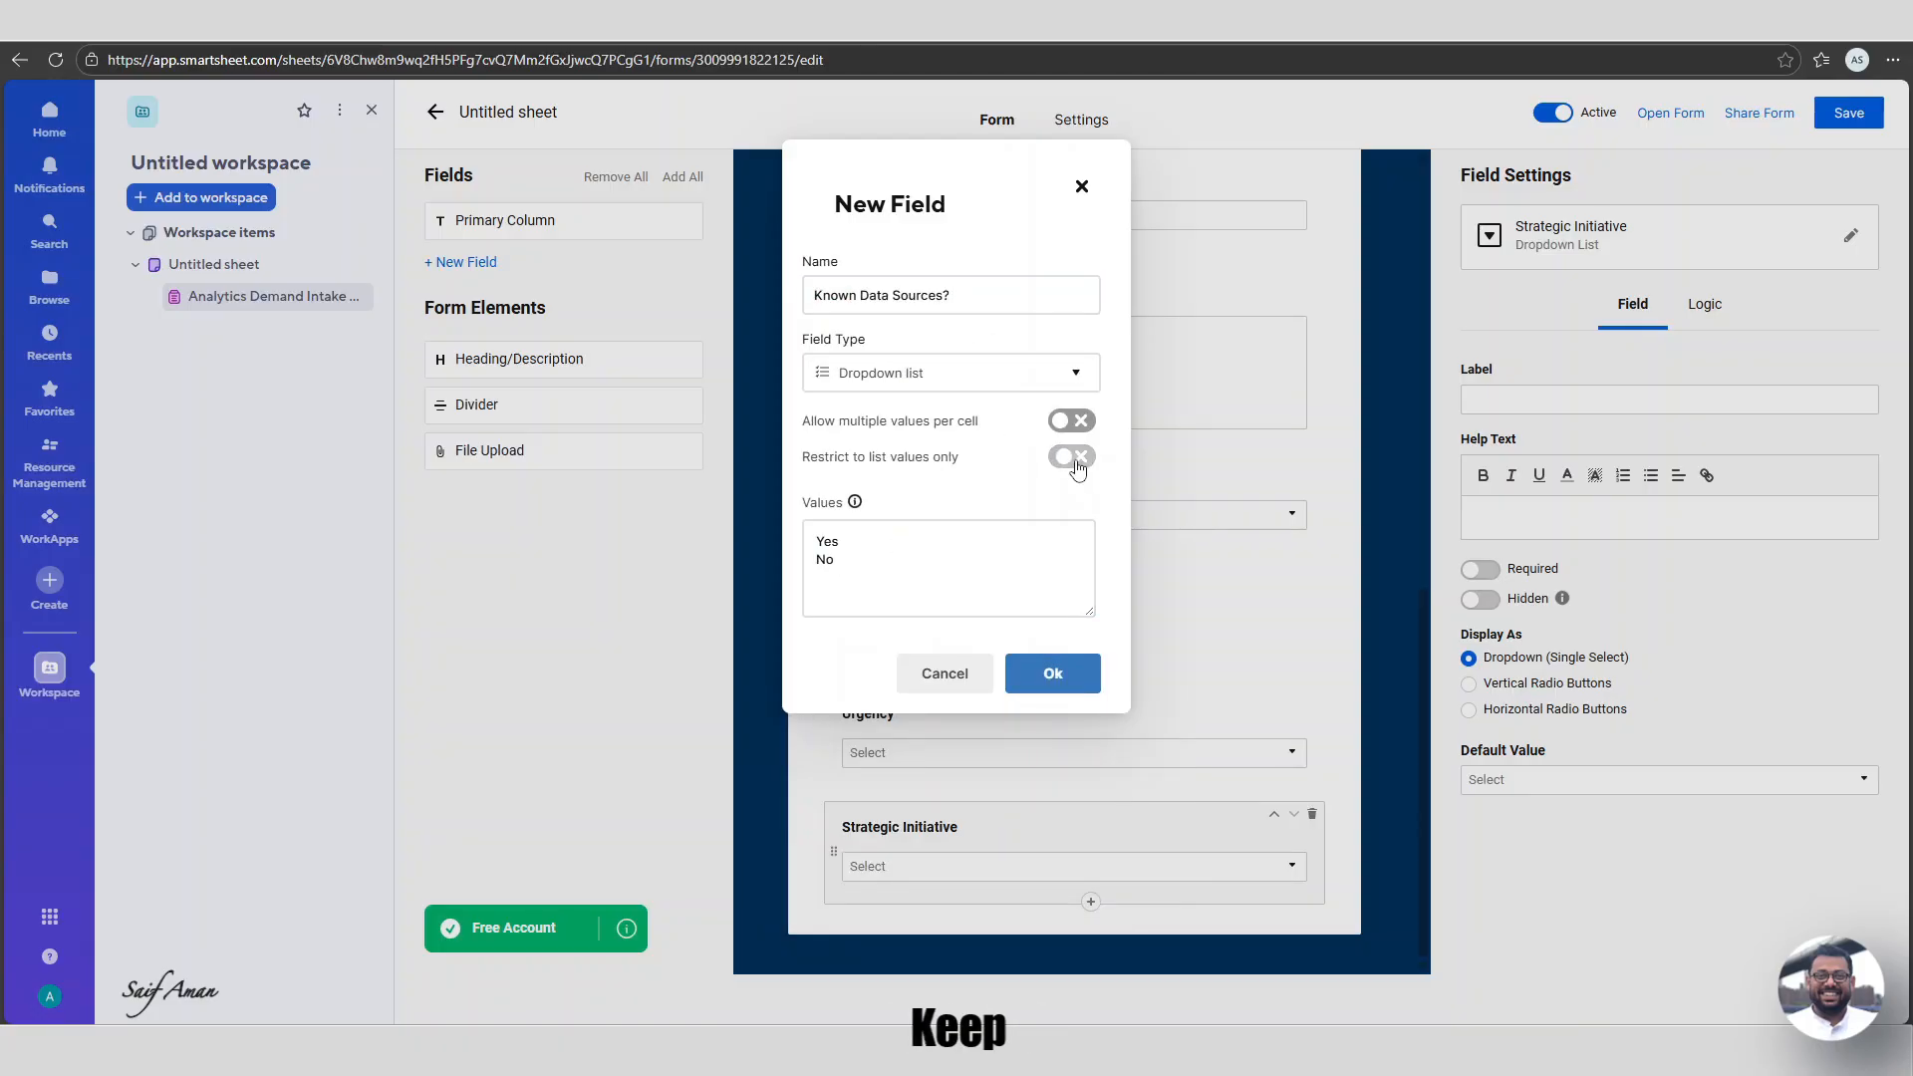
left_click(1071, 456)
left_click(1052, 672)
scroll(1036, 777, "down", 1)
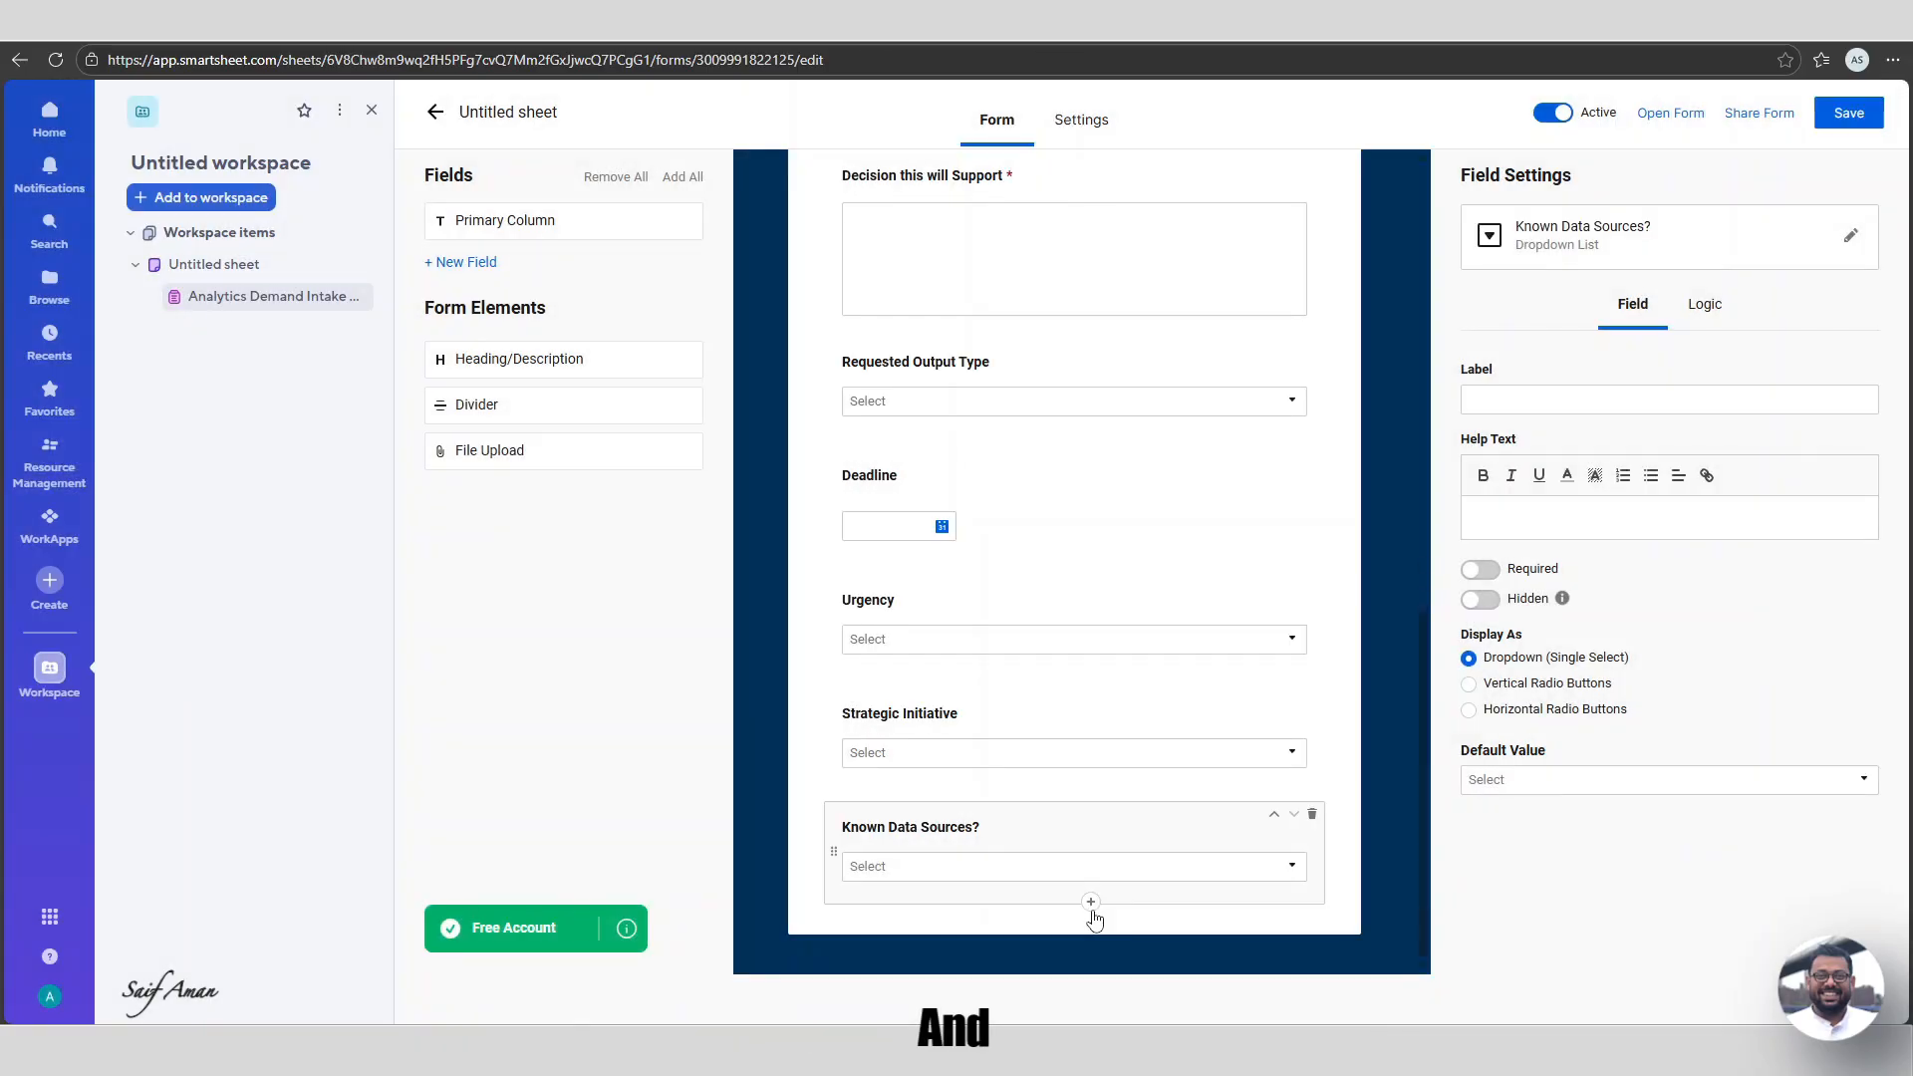
left_click(1090, 902)
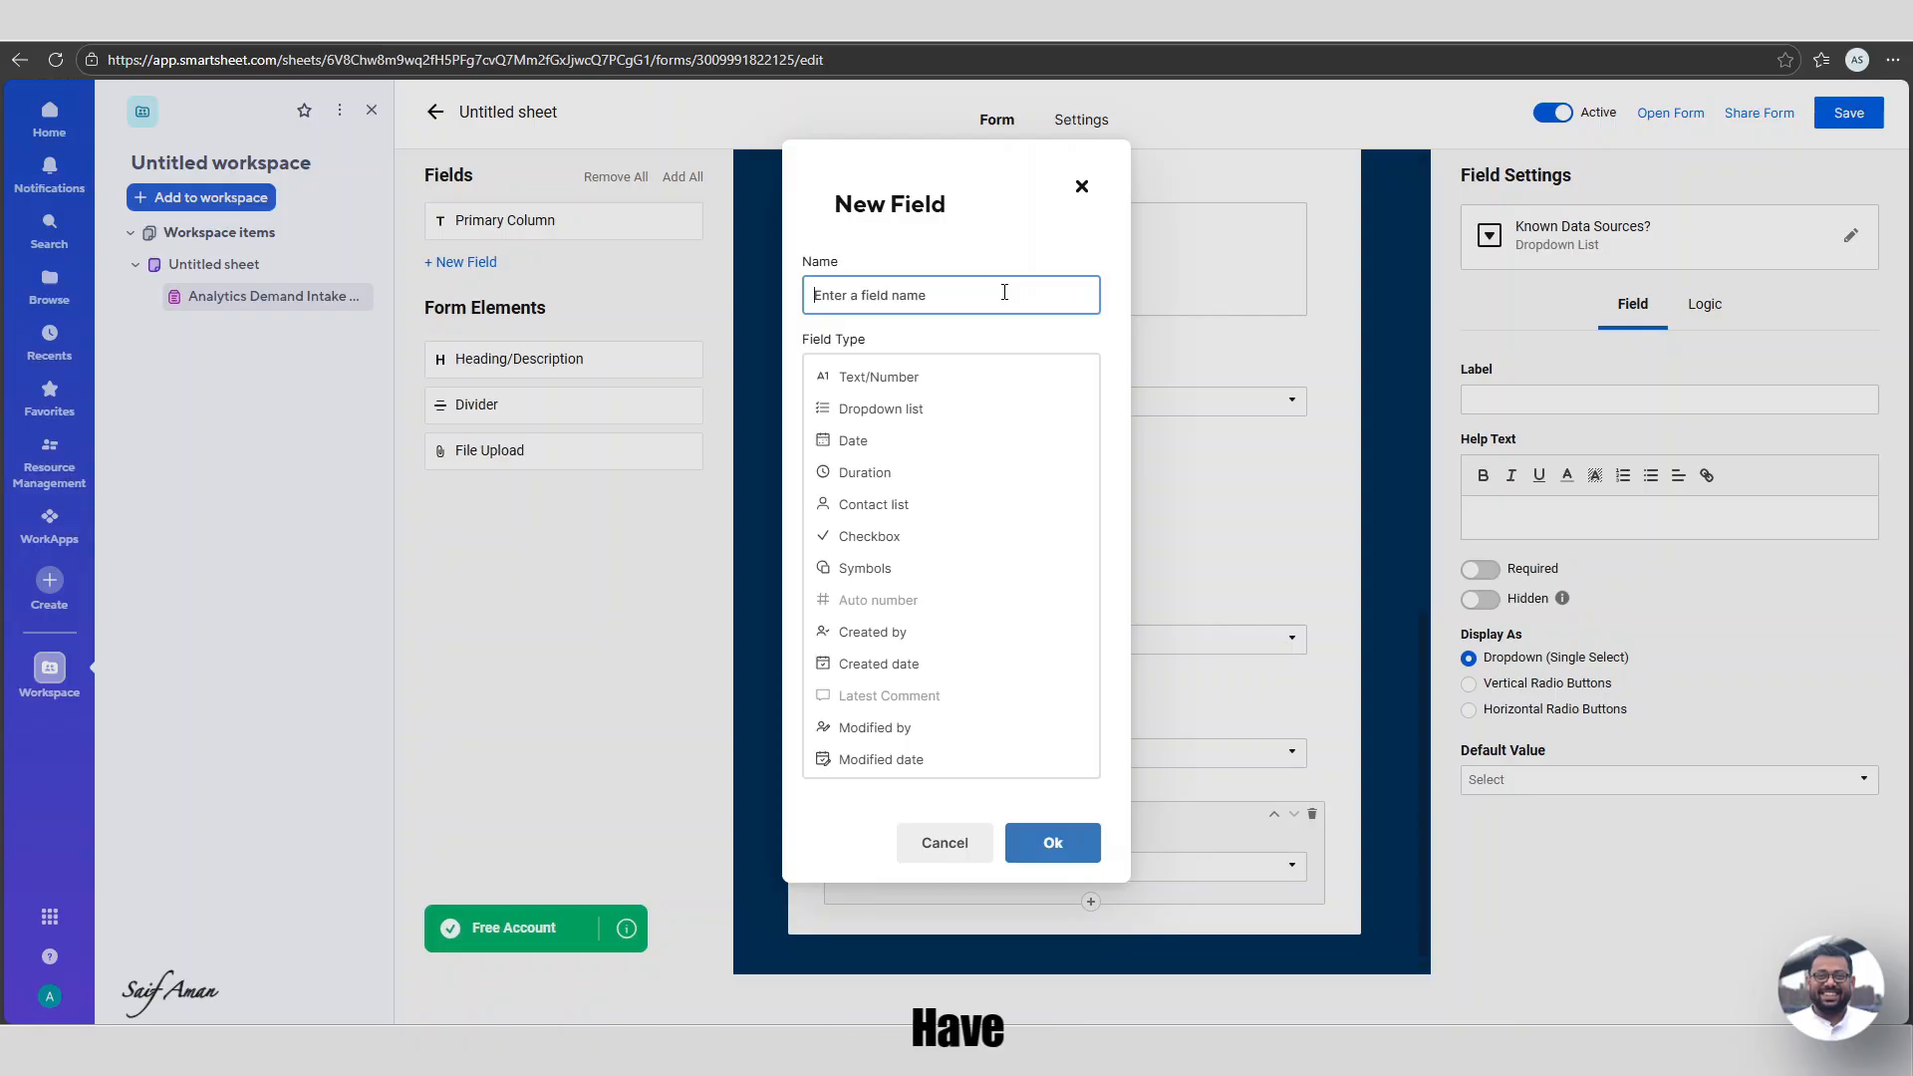
Discard the empty new field and place a File Upload element below Known Data Sources?
left_click(1081, 186)
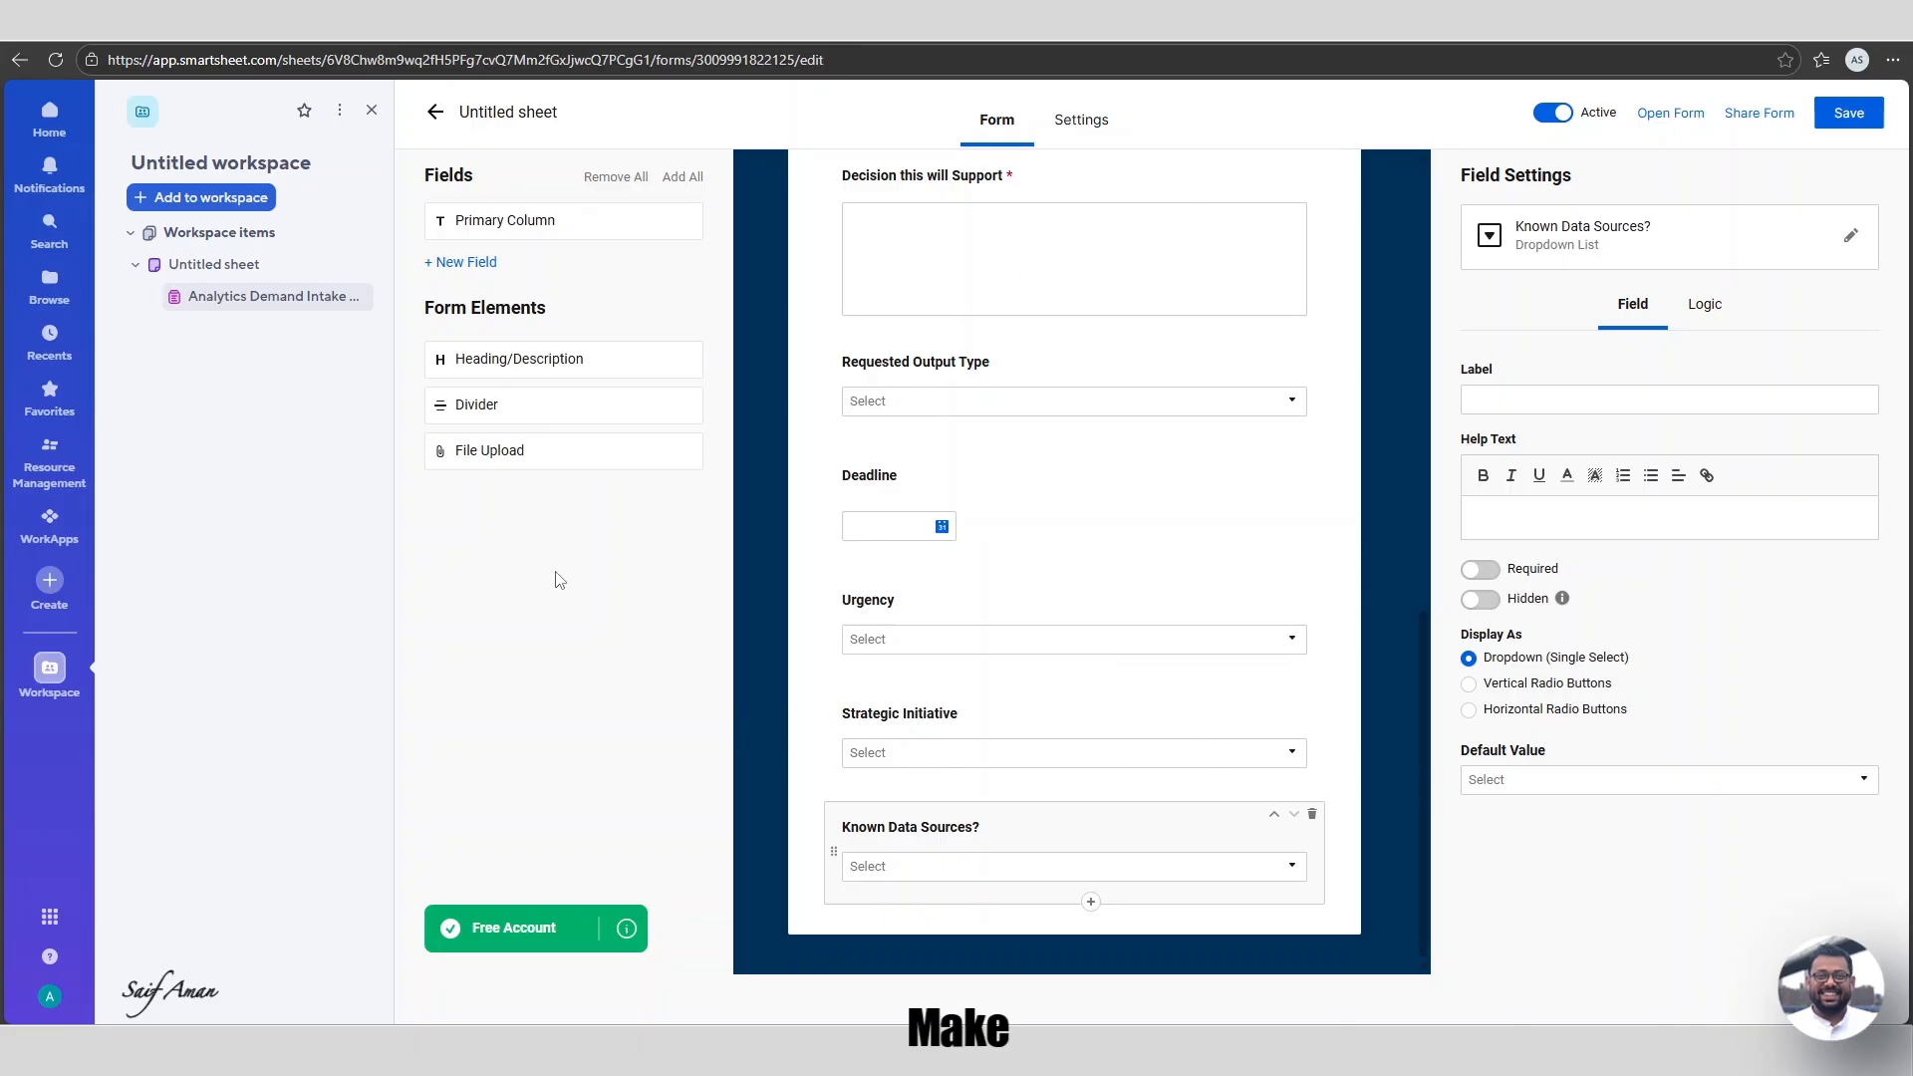
left_click_drag(523, 468, 967, 894)
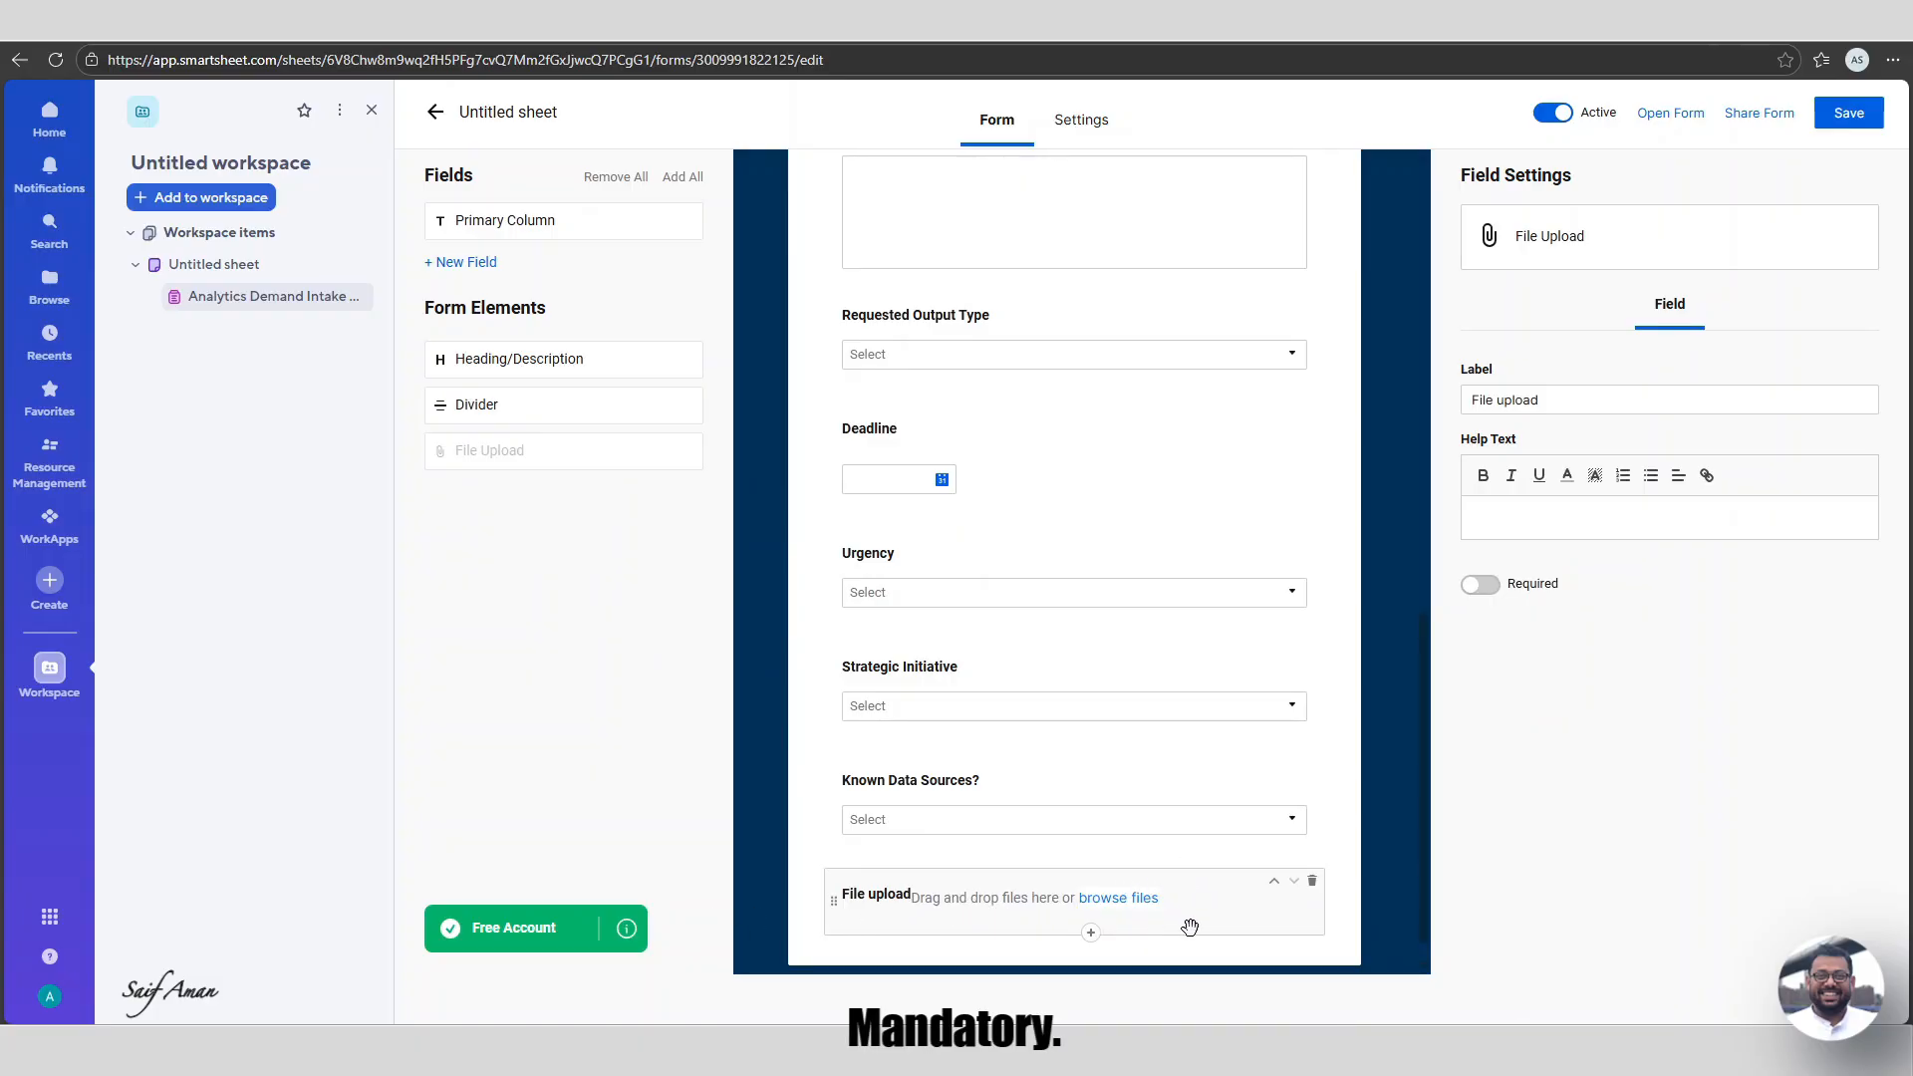
left_click(1047, 789)
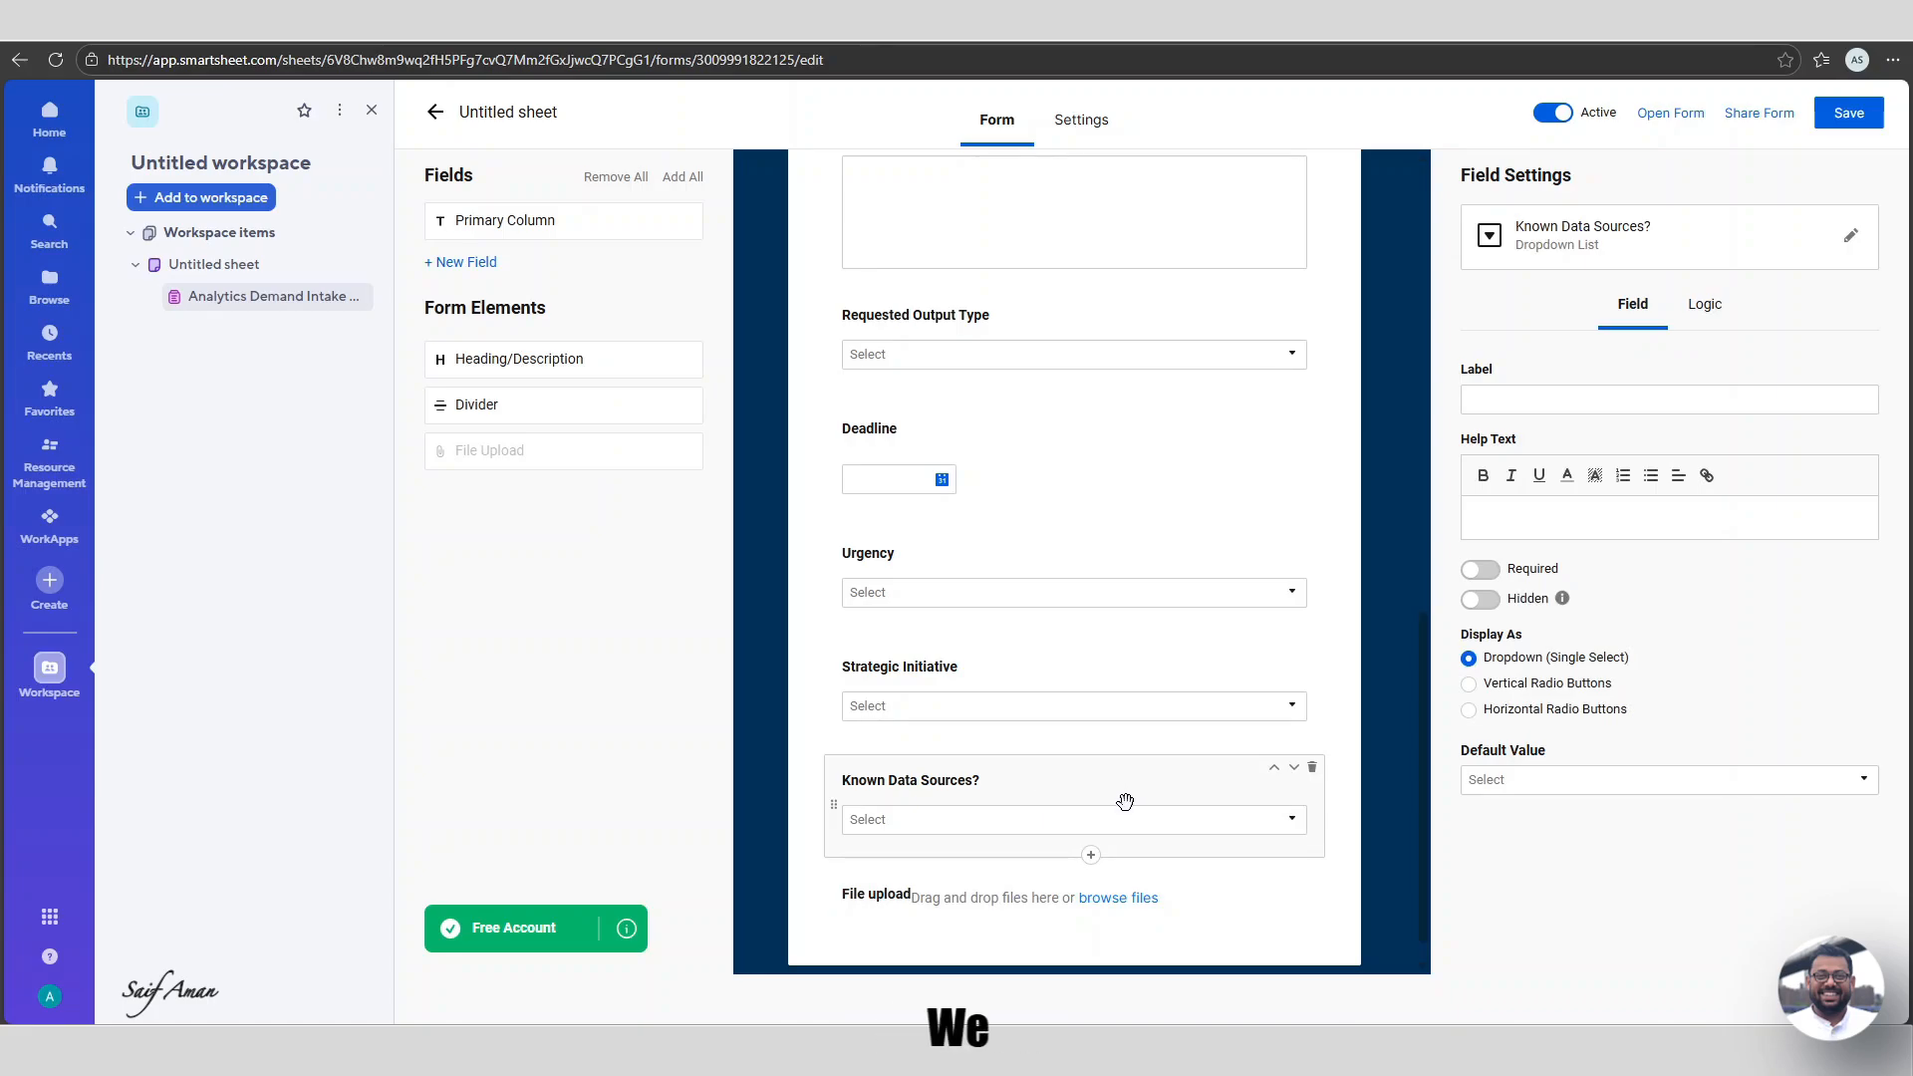
Make Known Data Sources? required and add Unsure as a third choice.
left_click(1483, 570)
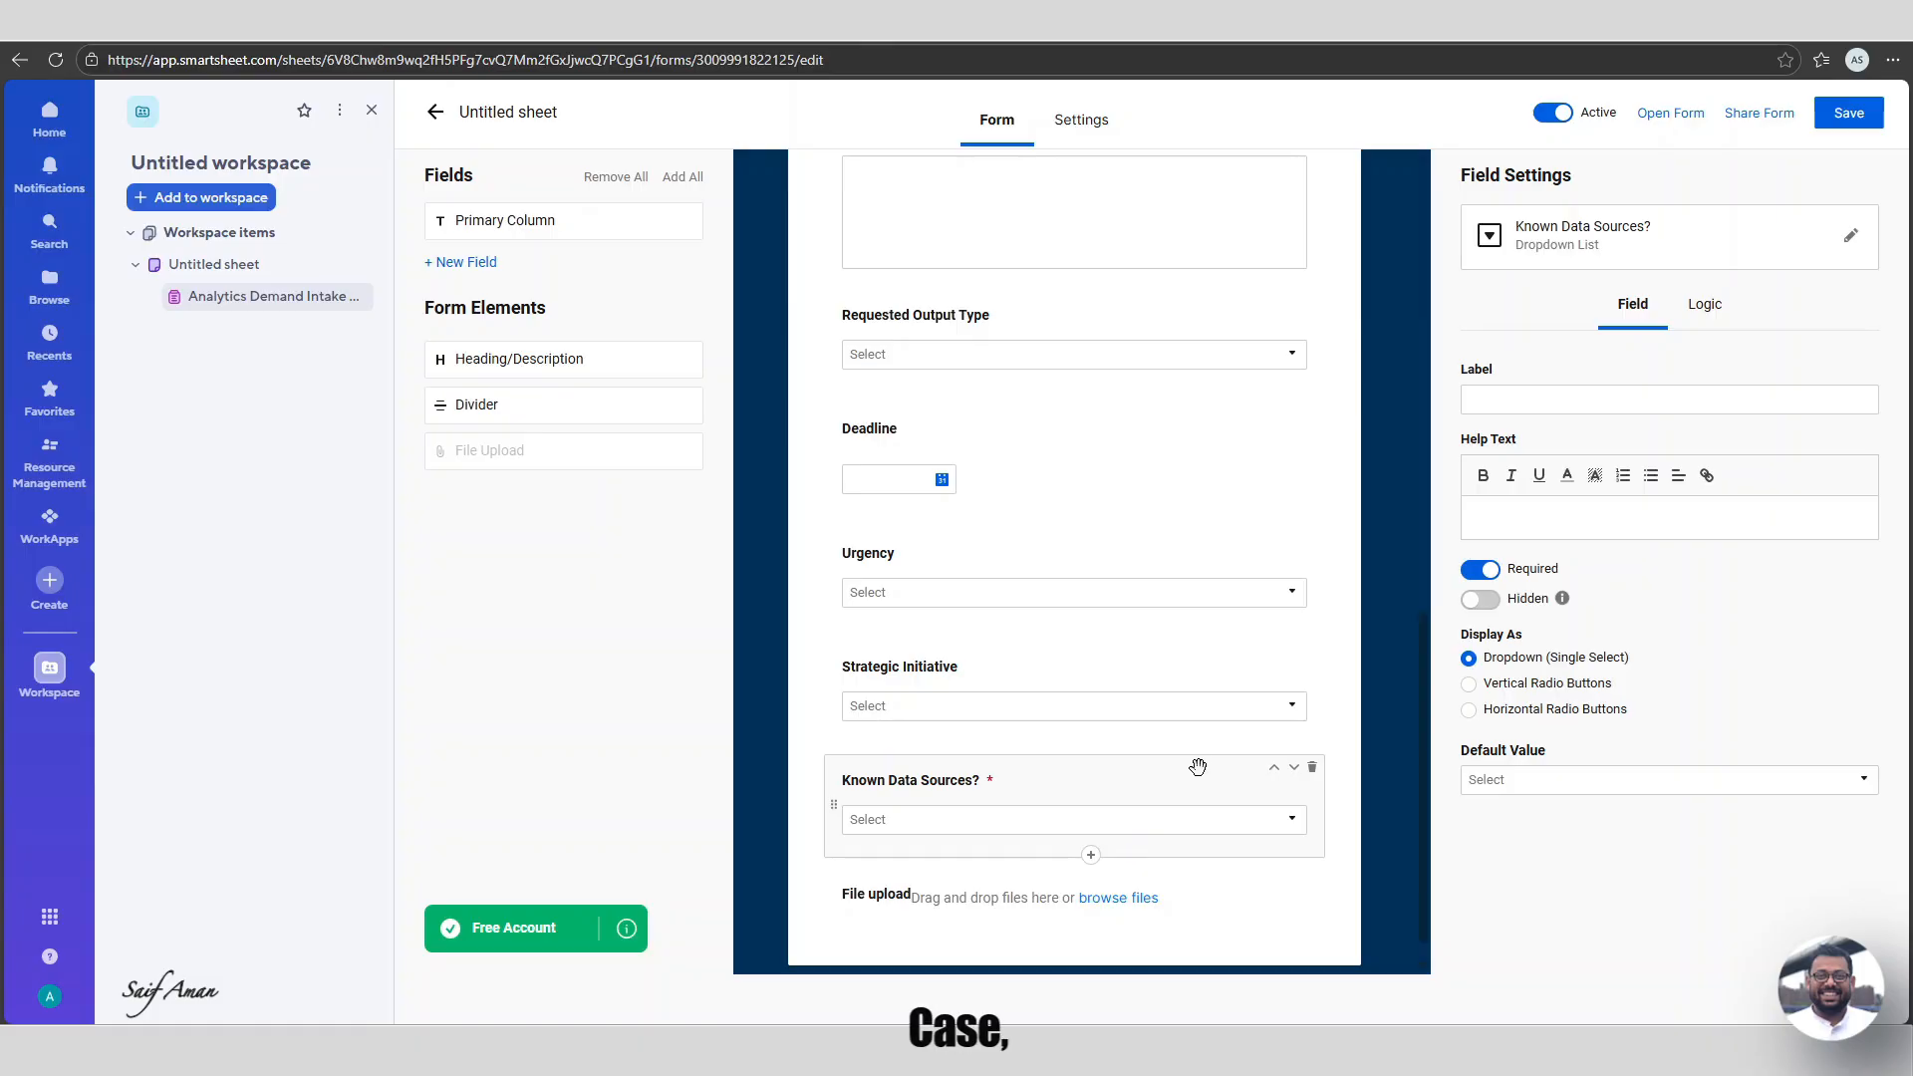
left_click(1850, 237)
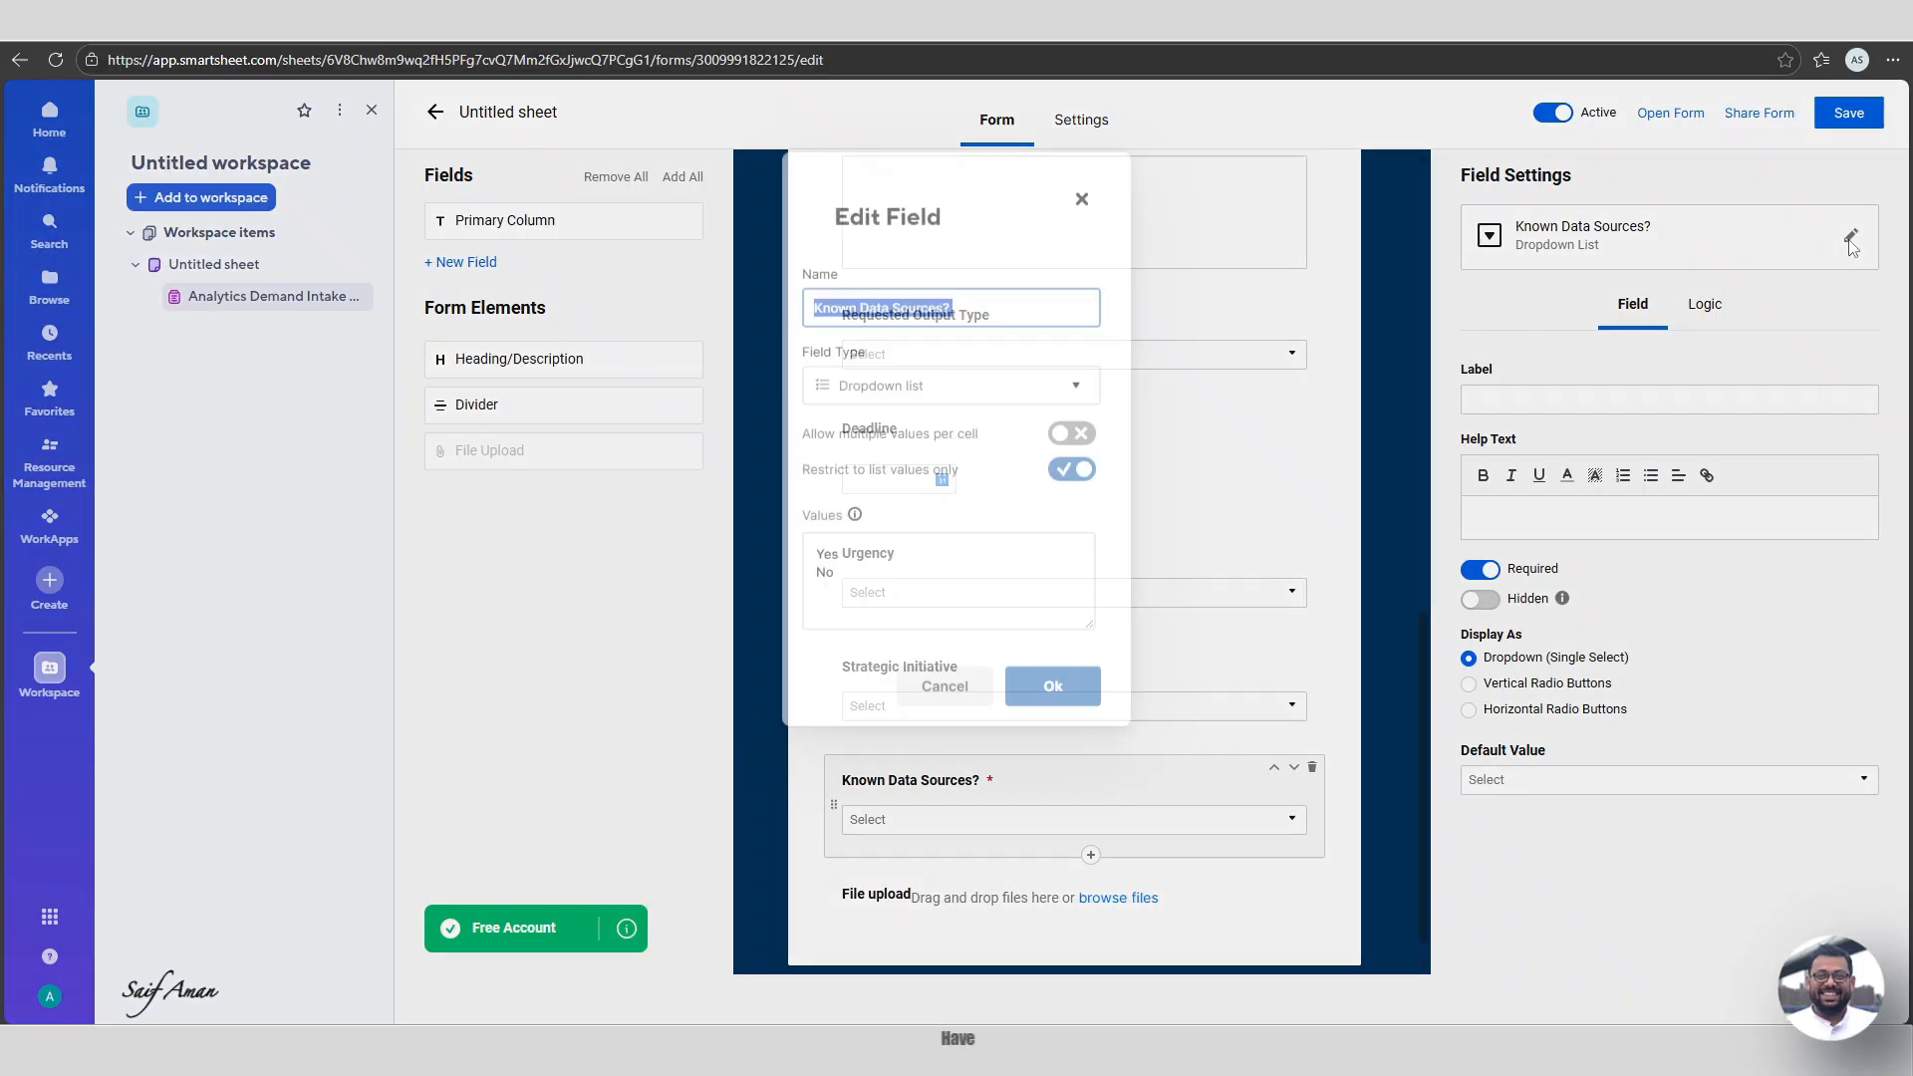
left_click(892, 567)
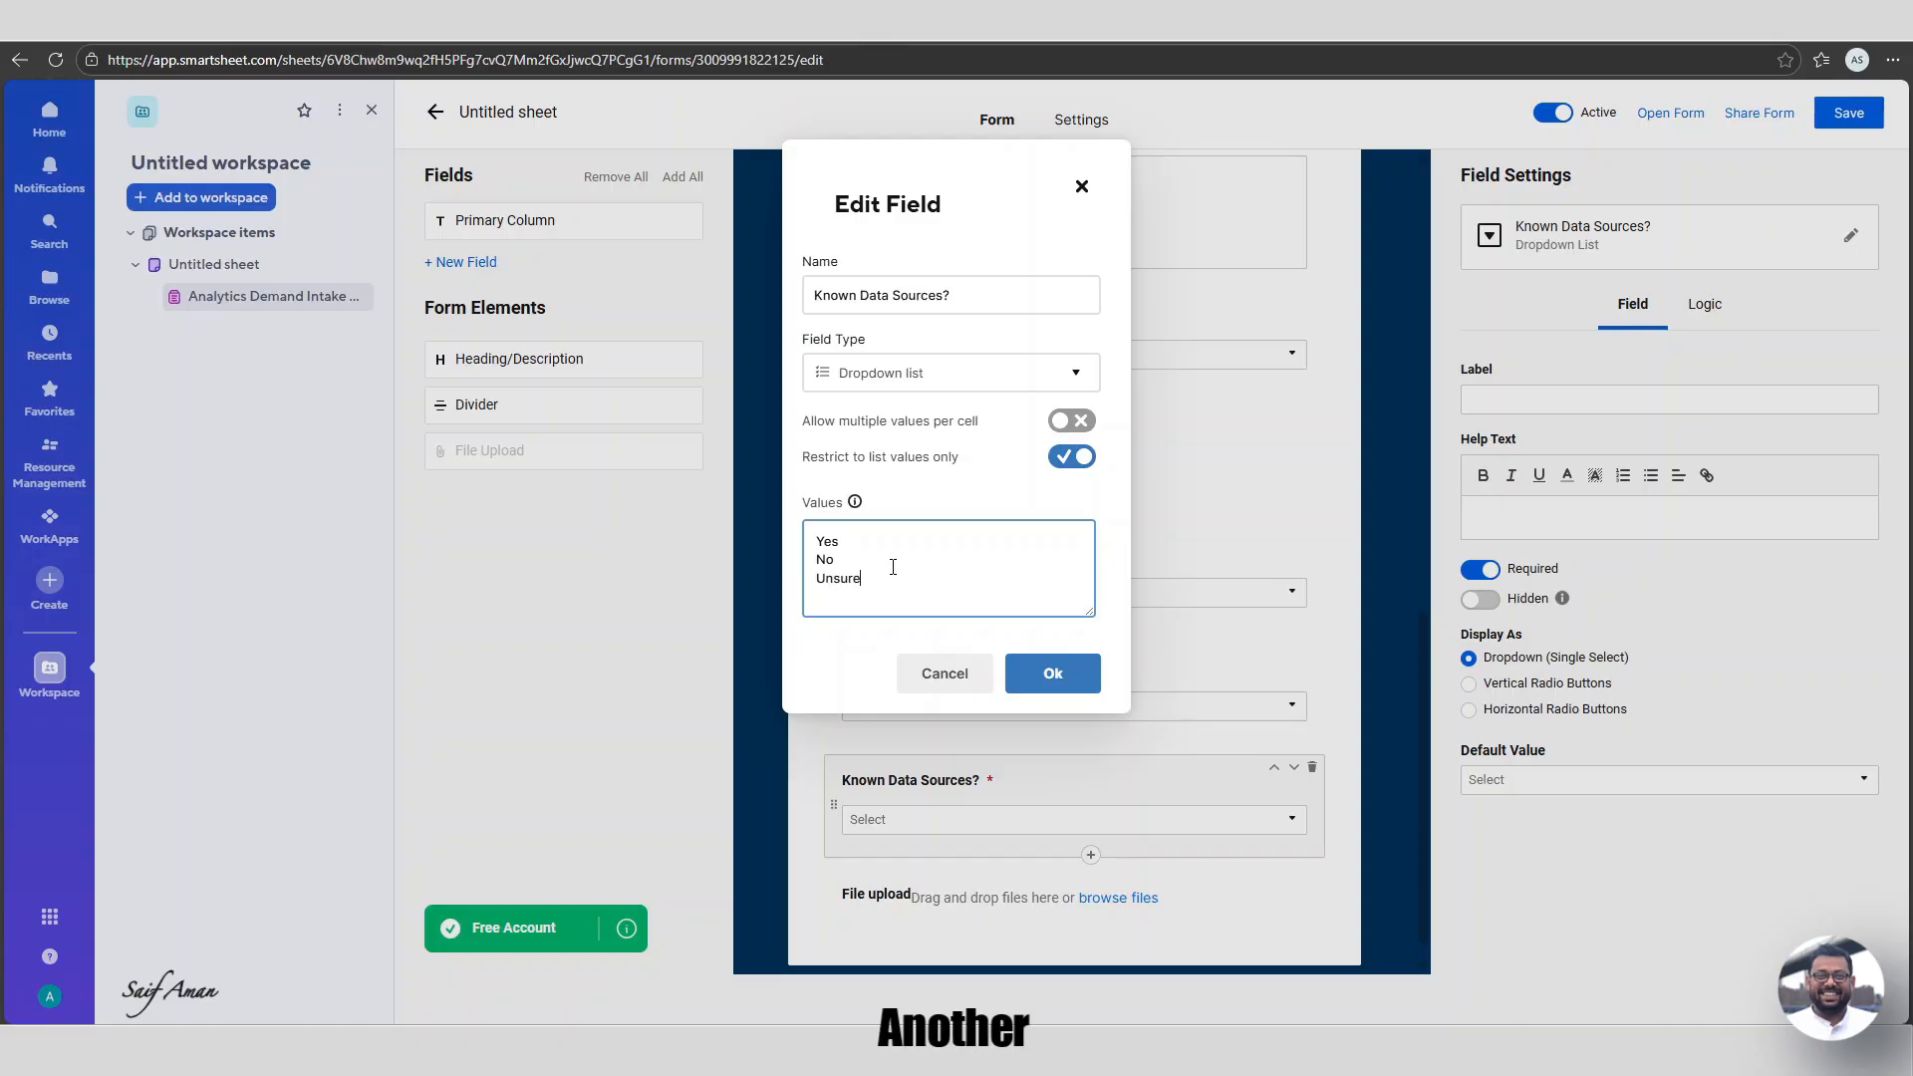
left_click(1050, 672)
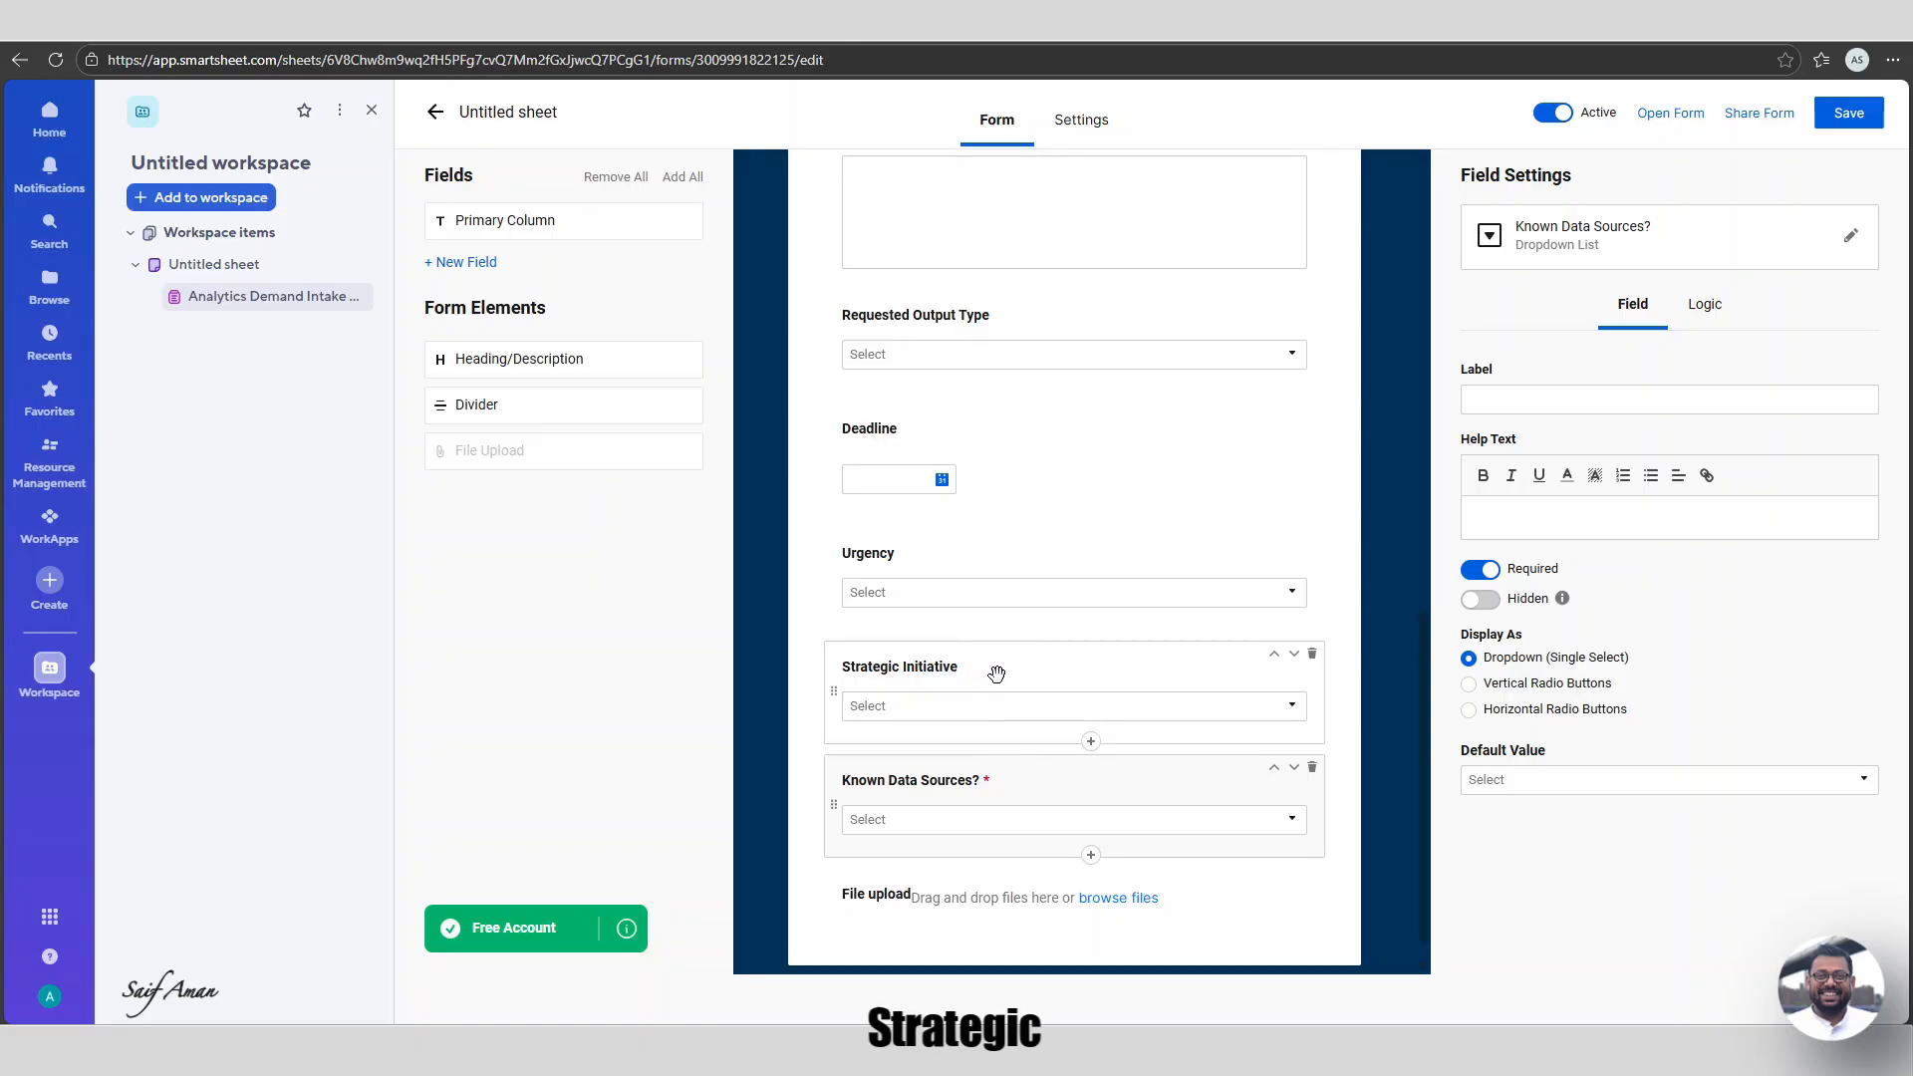
Make Urgency, Deadline and Requested Output Type required fields.
left_click(1065, 675)
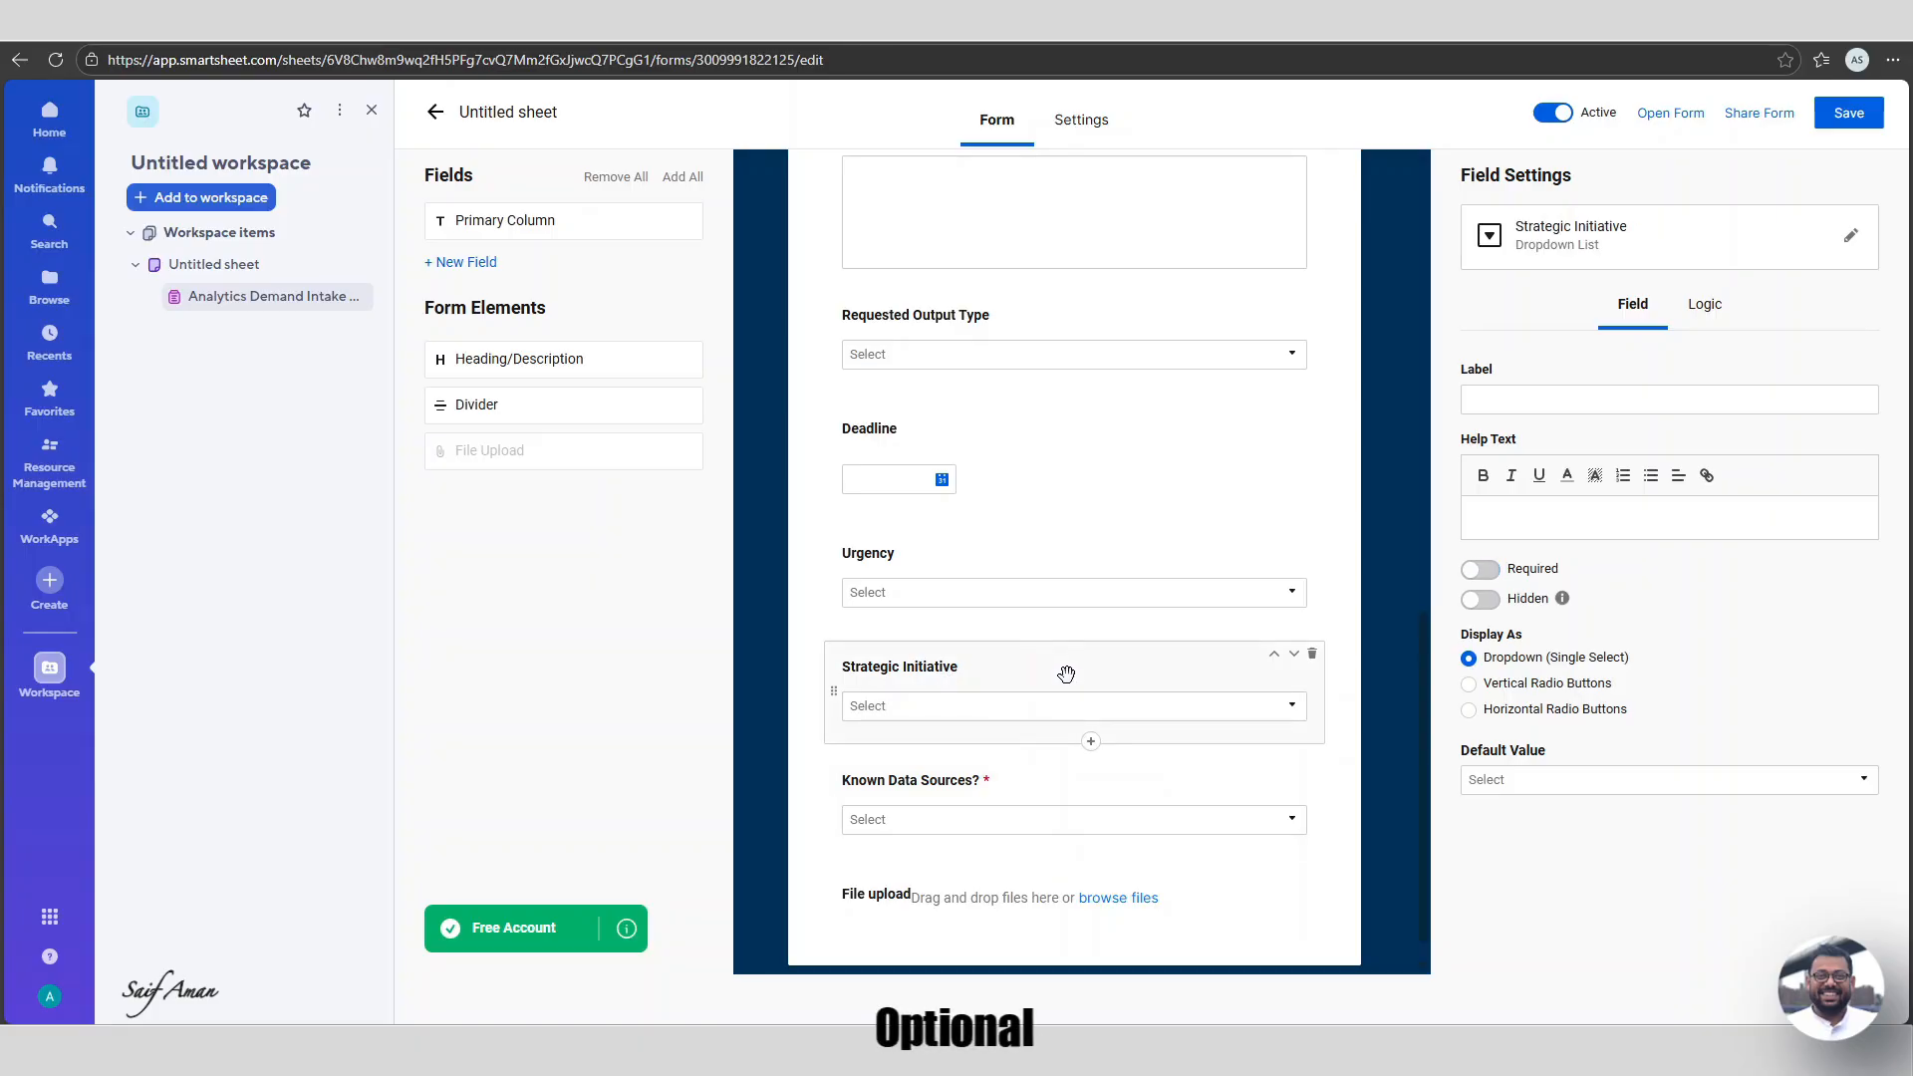
left_click(1065, 593)
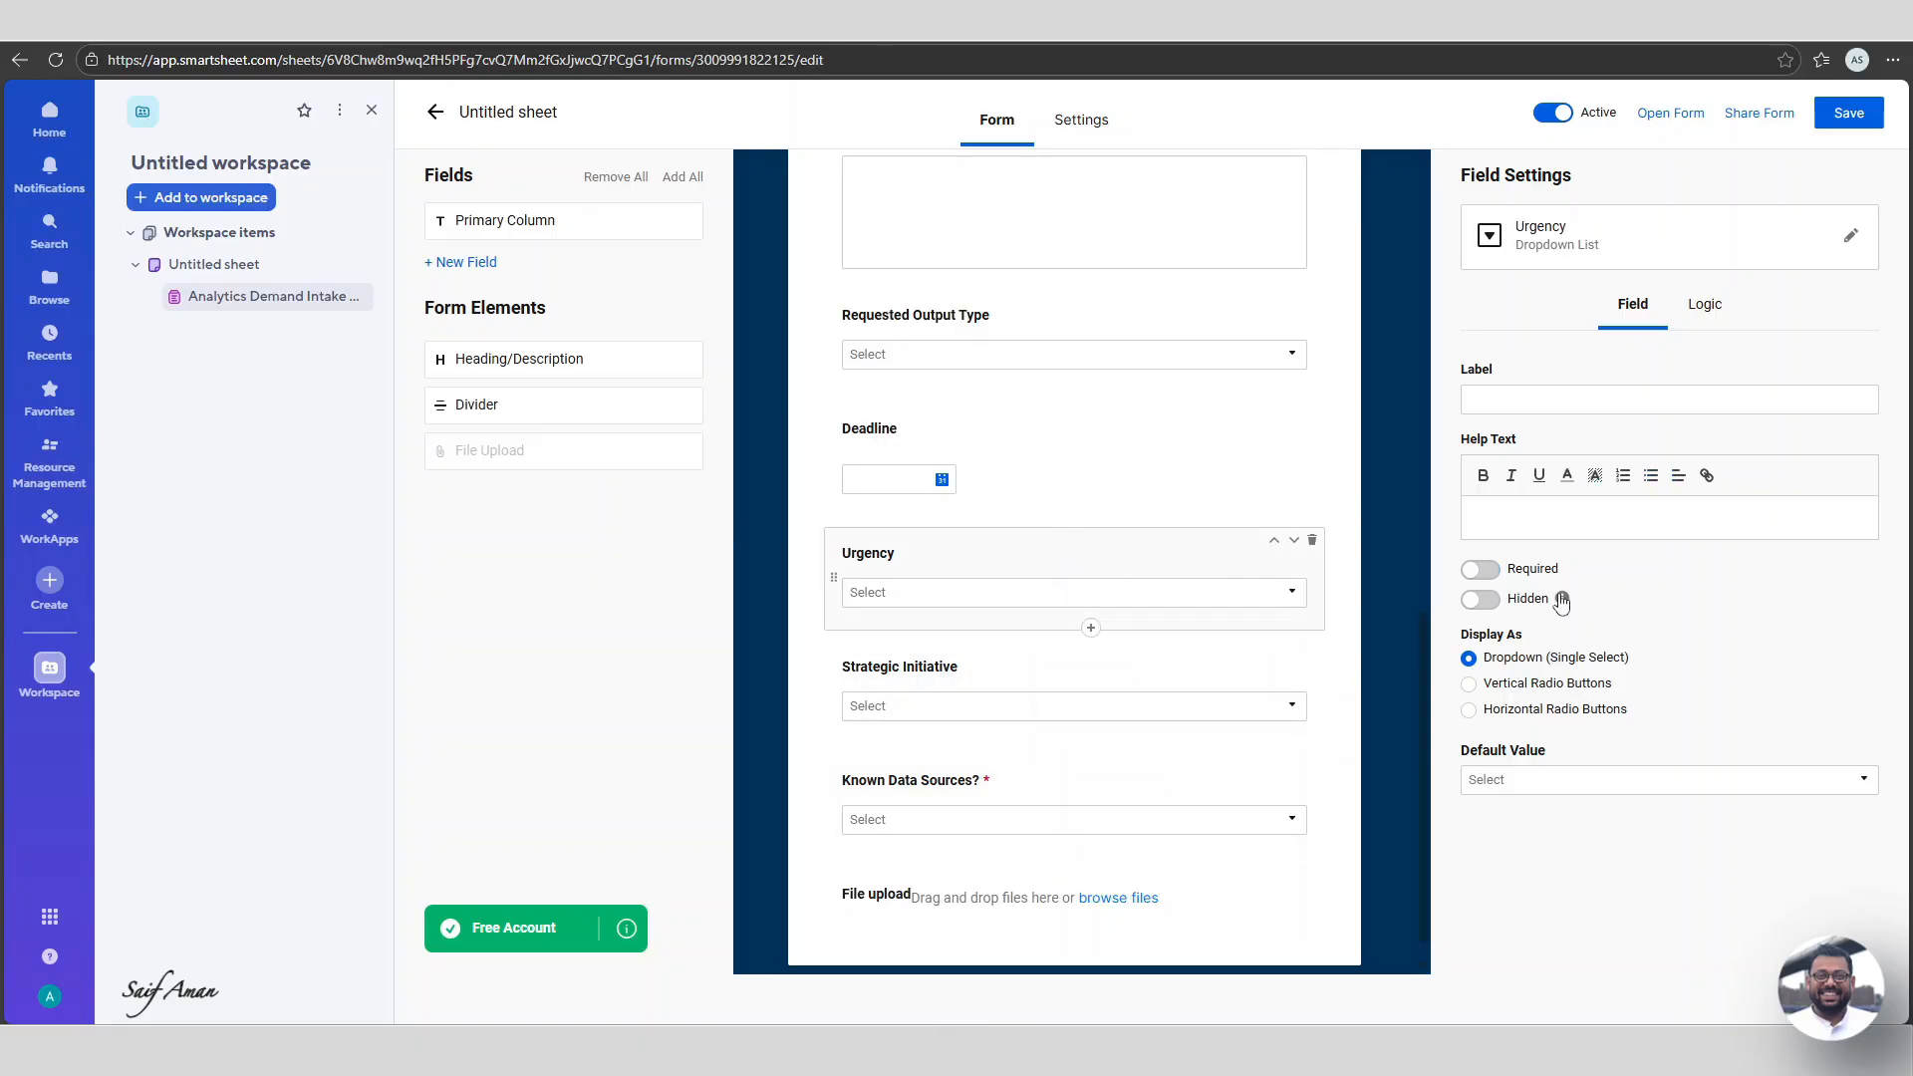
left_click(1497, 572)
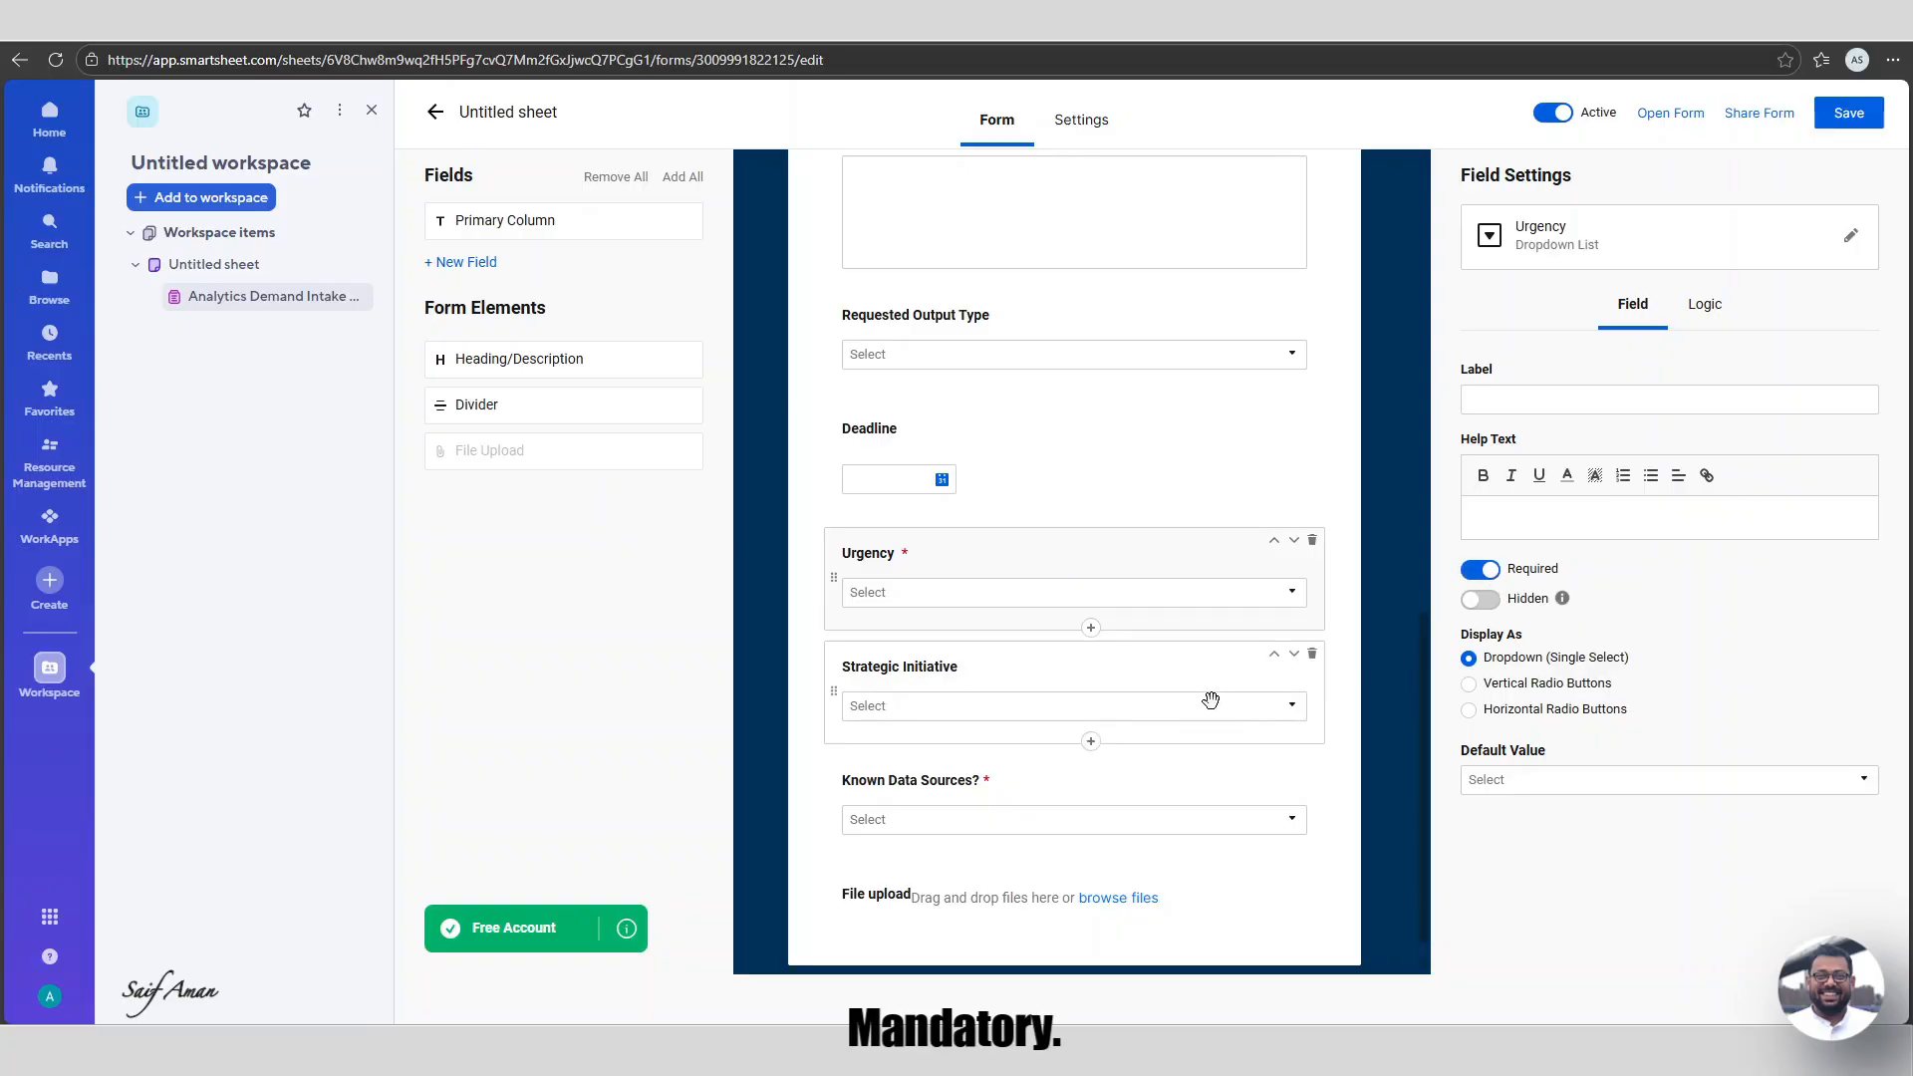
scroll(1166, 663, "up", 2)
left_click(931, 648)
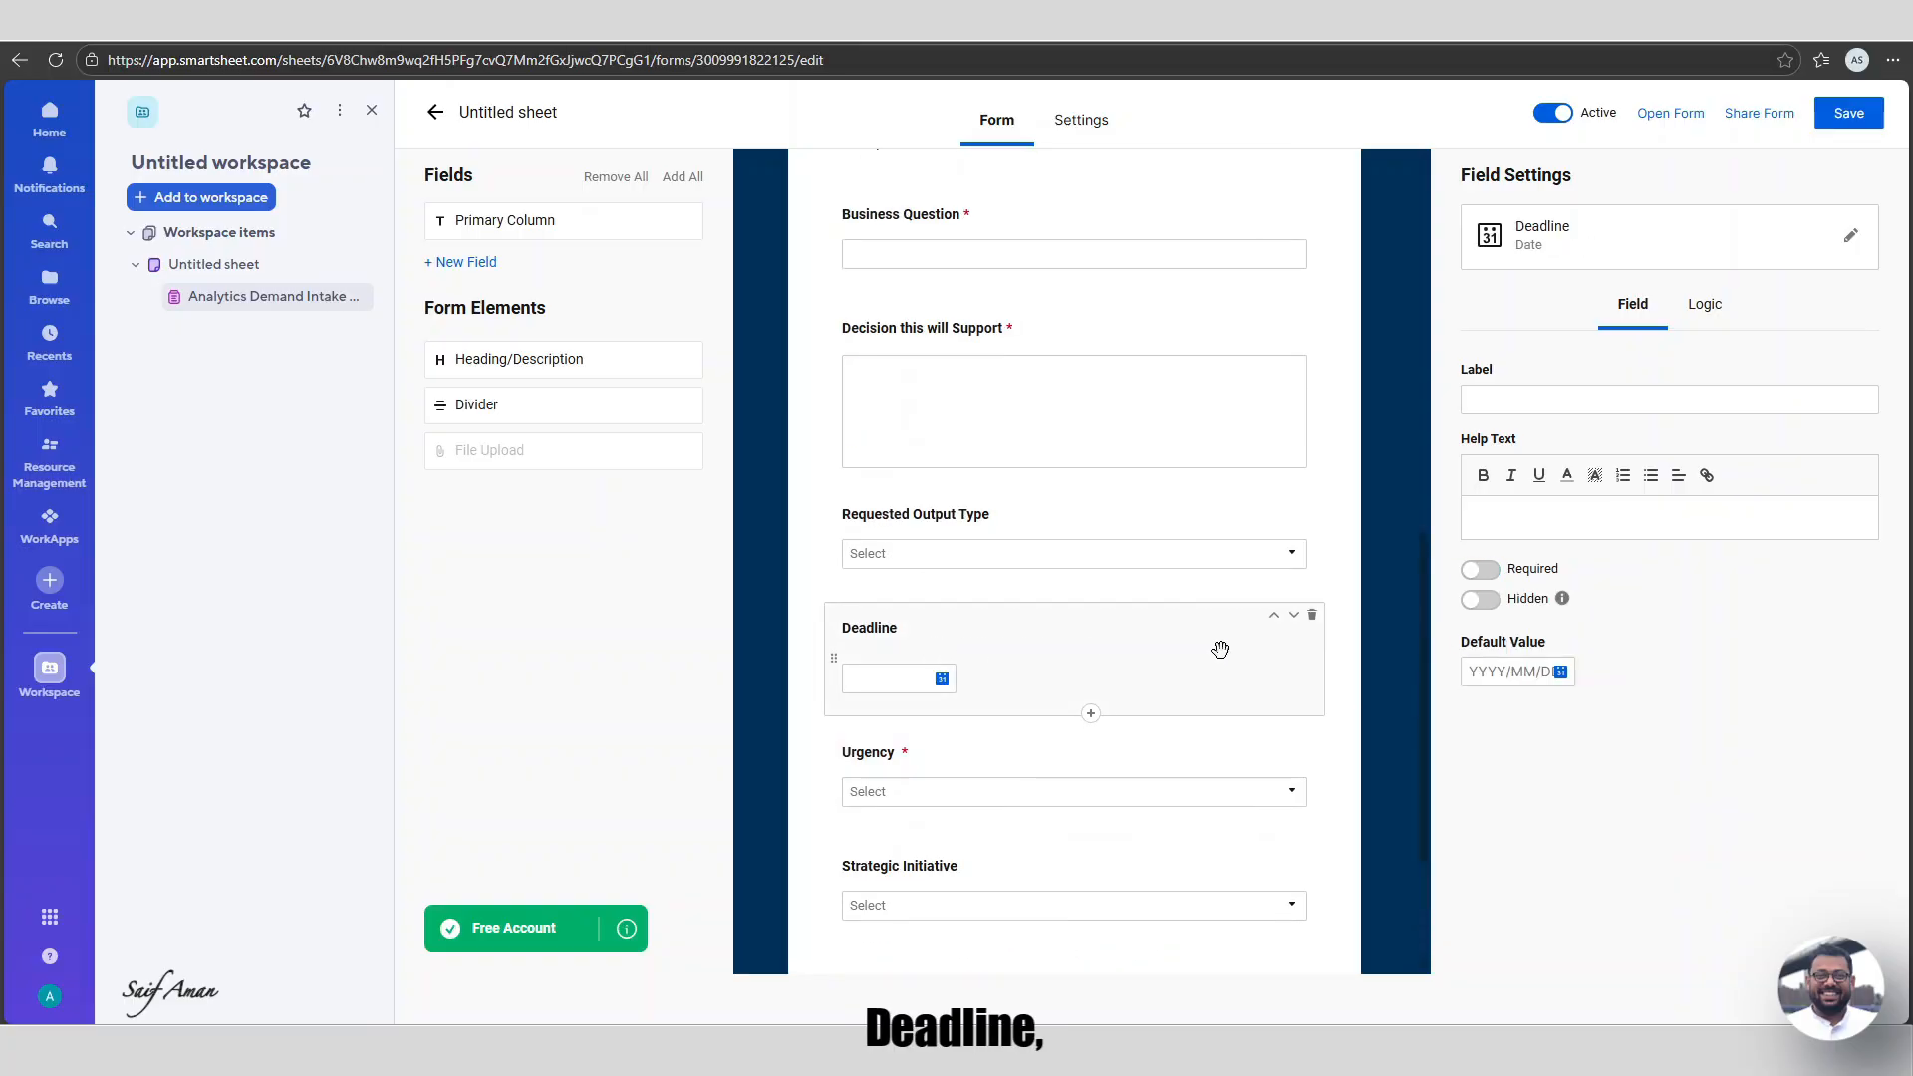
left_click(1481, 569)
scroll(1045, 633, "up", 1)
left_click(1045, 633)
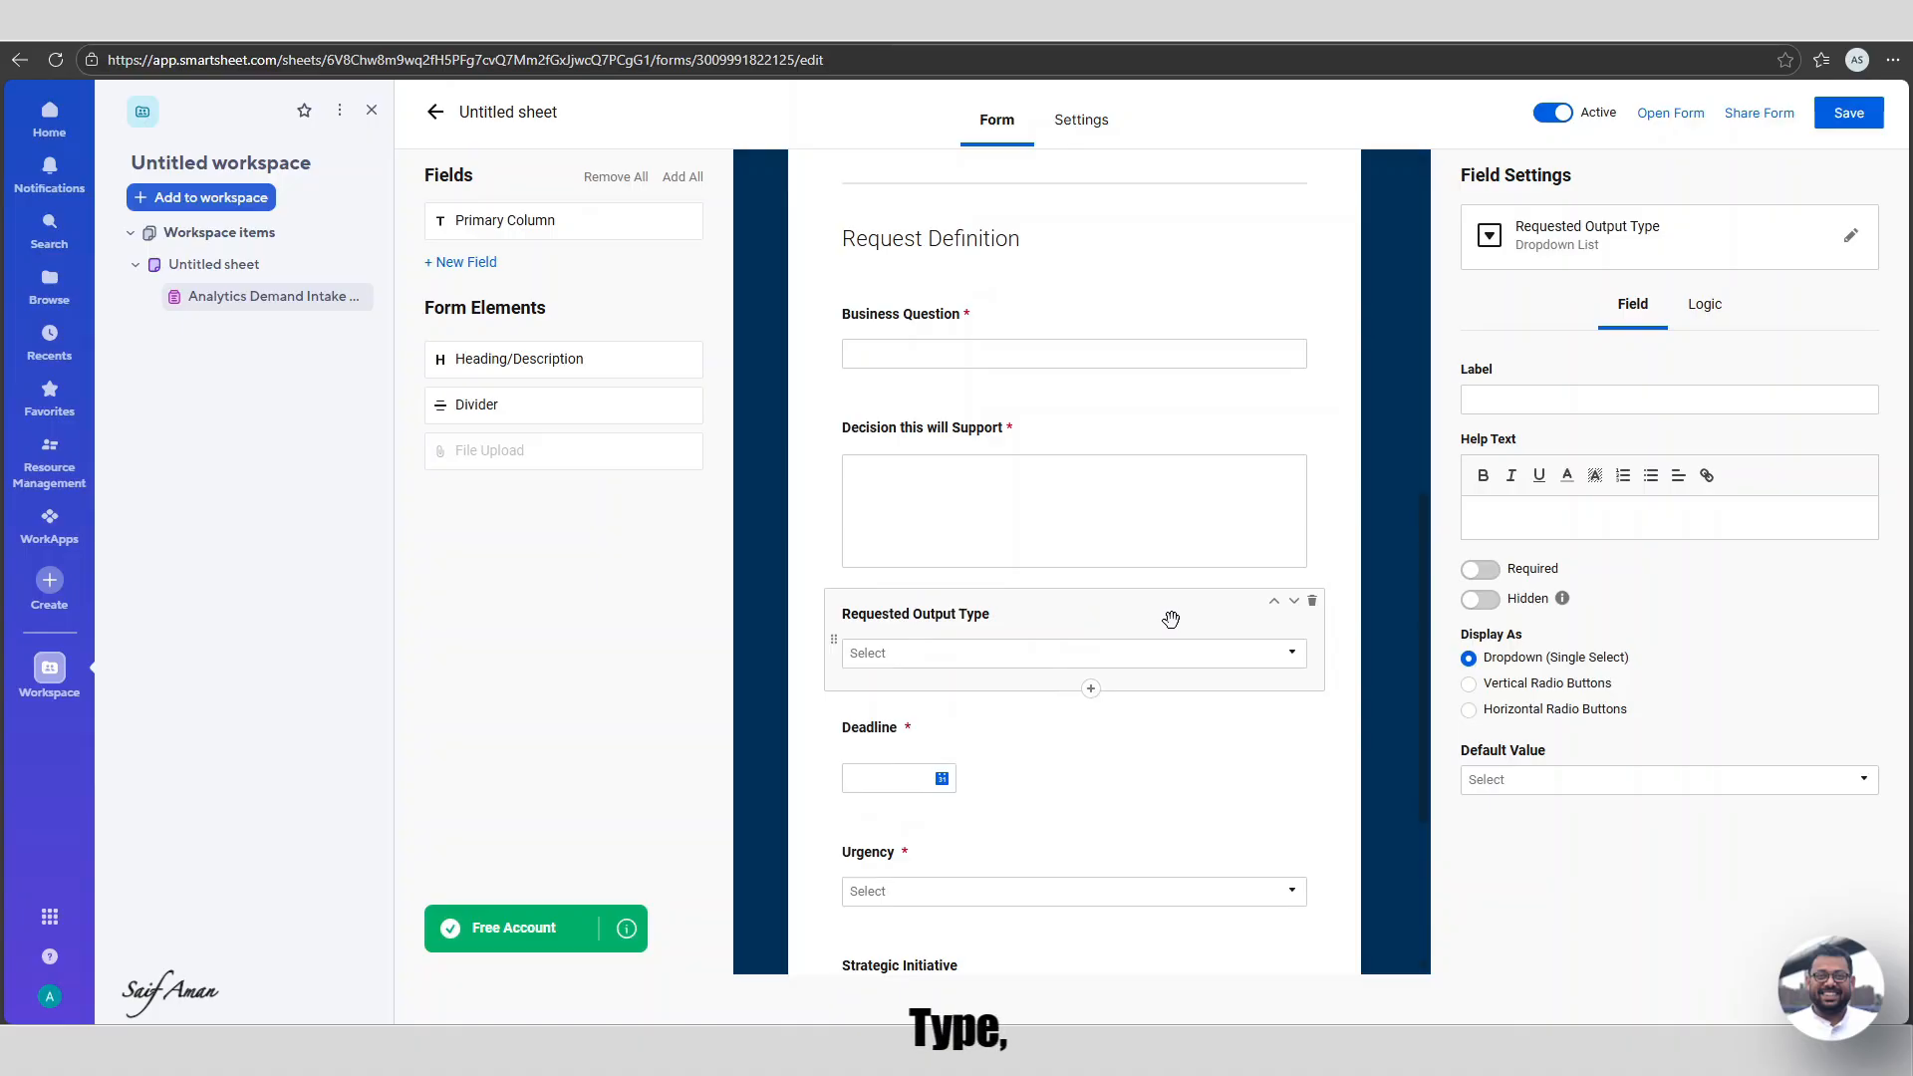
left_click(1485, 574)
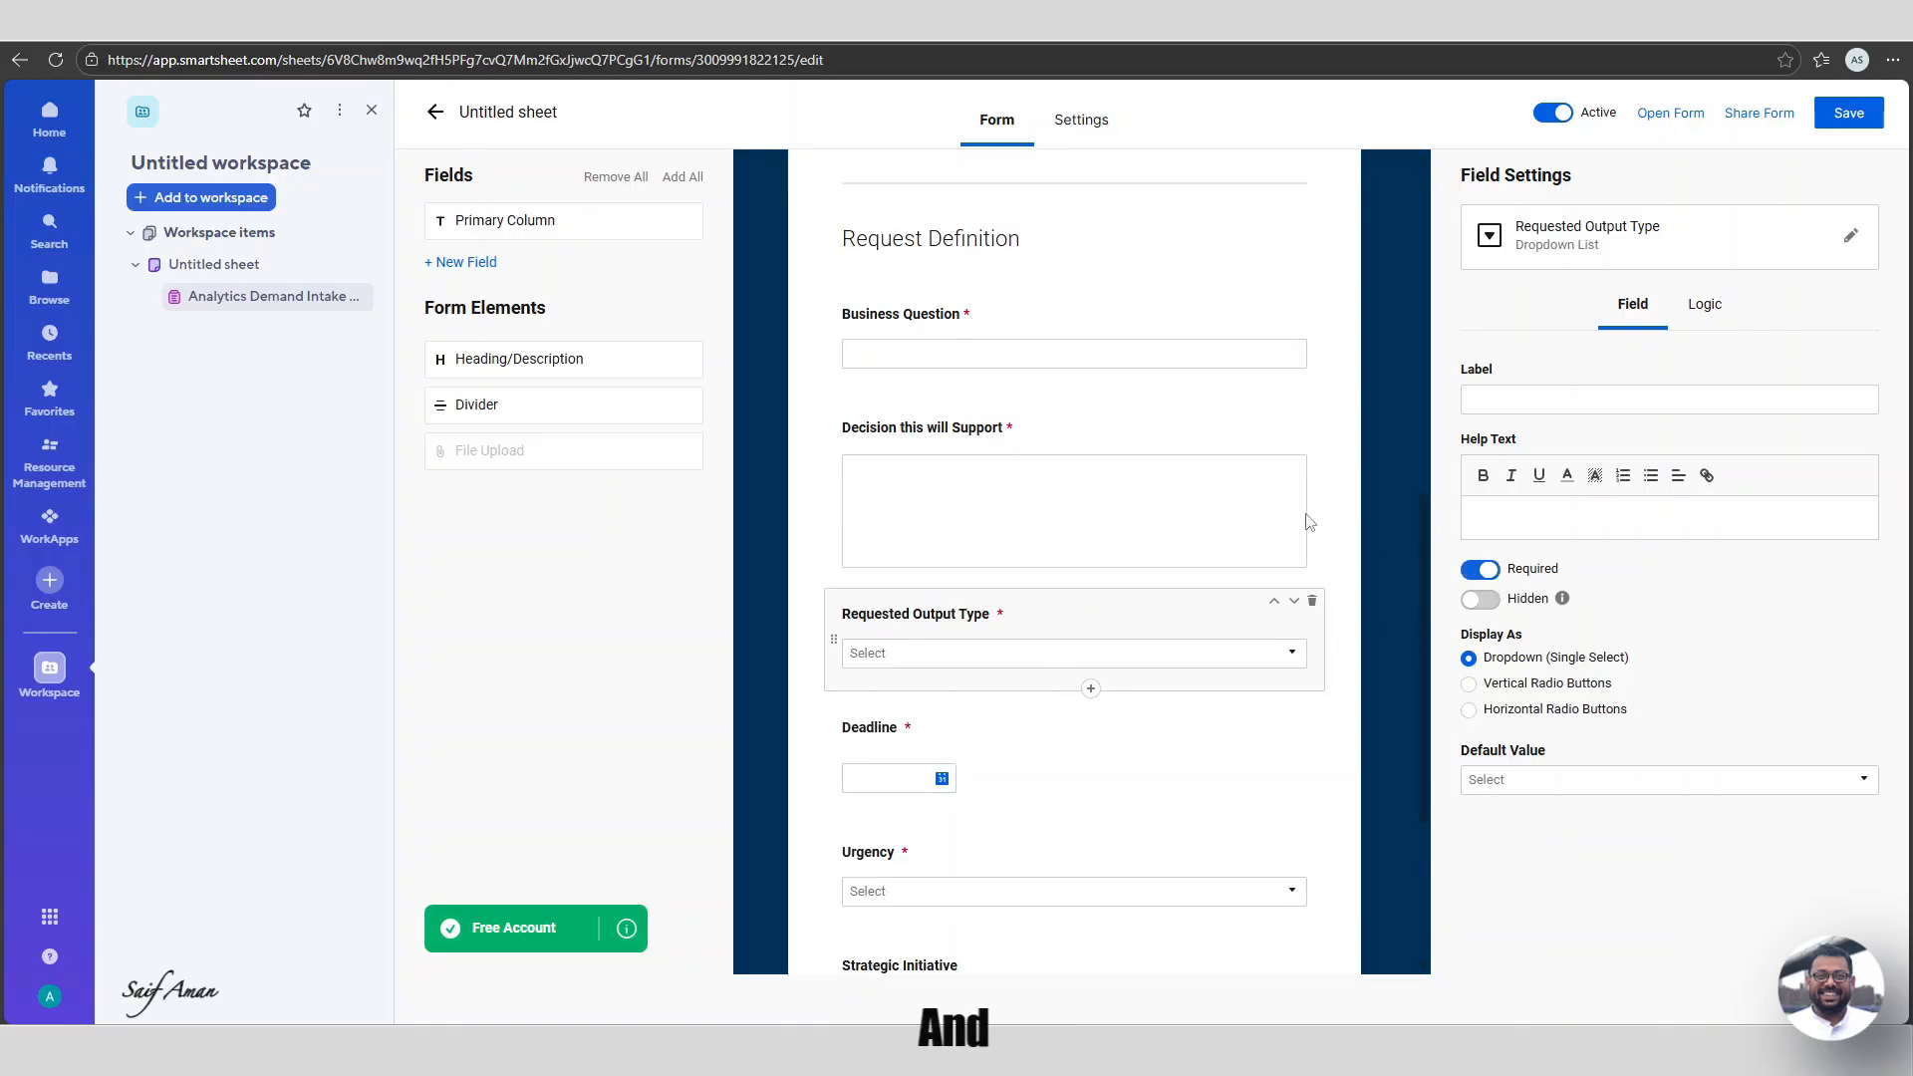
scroll(1071, 488, "up", 4)
scroll(1071, 488, "up", 2)
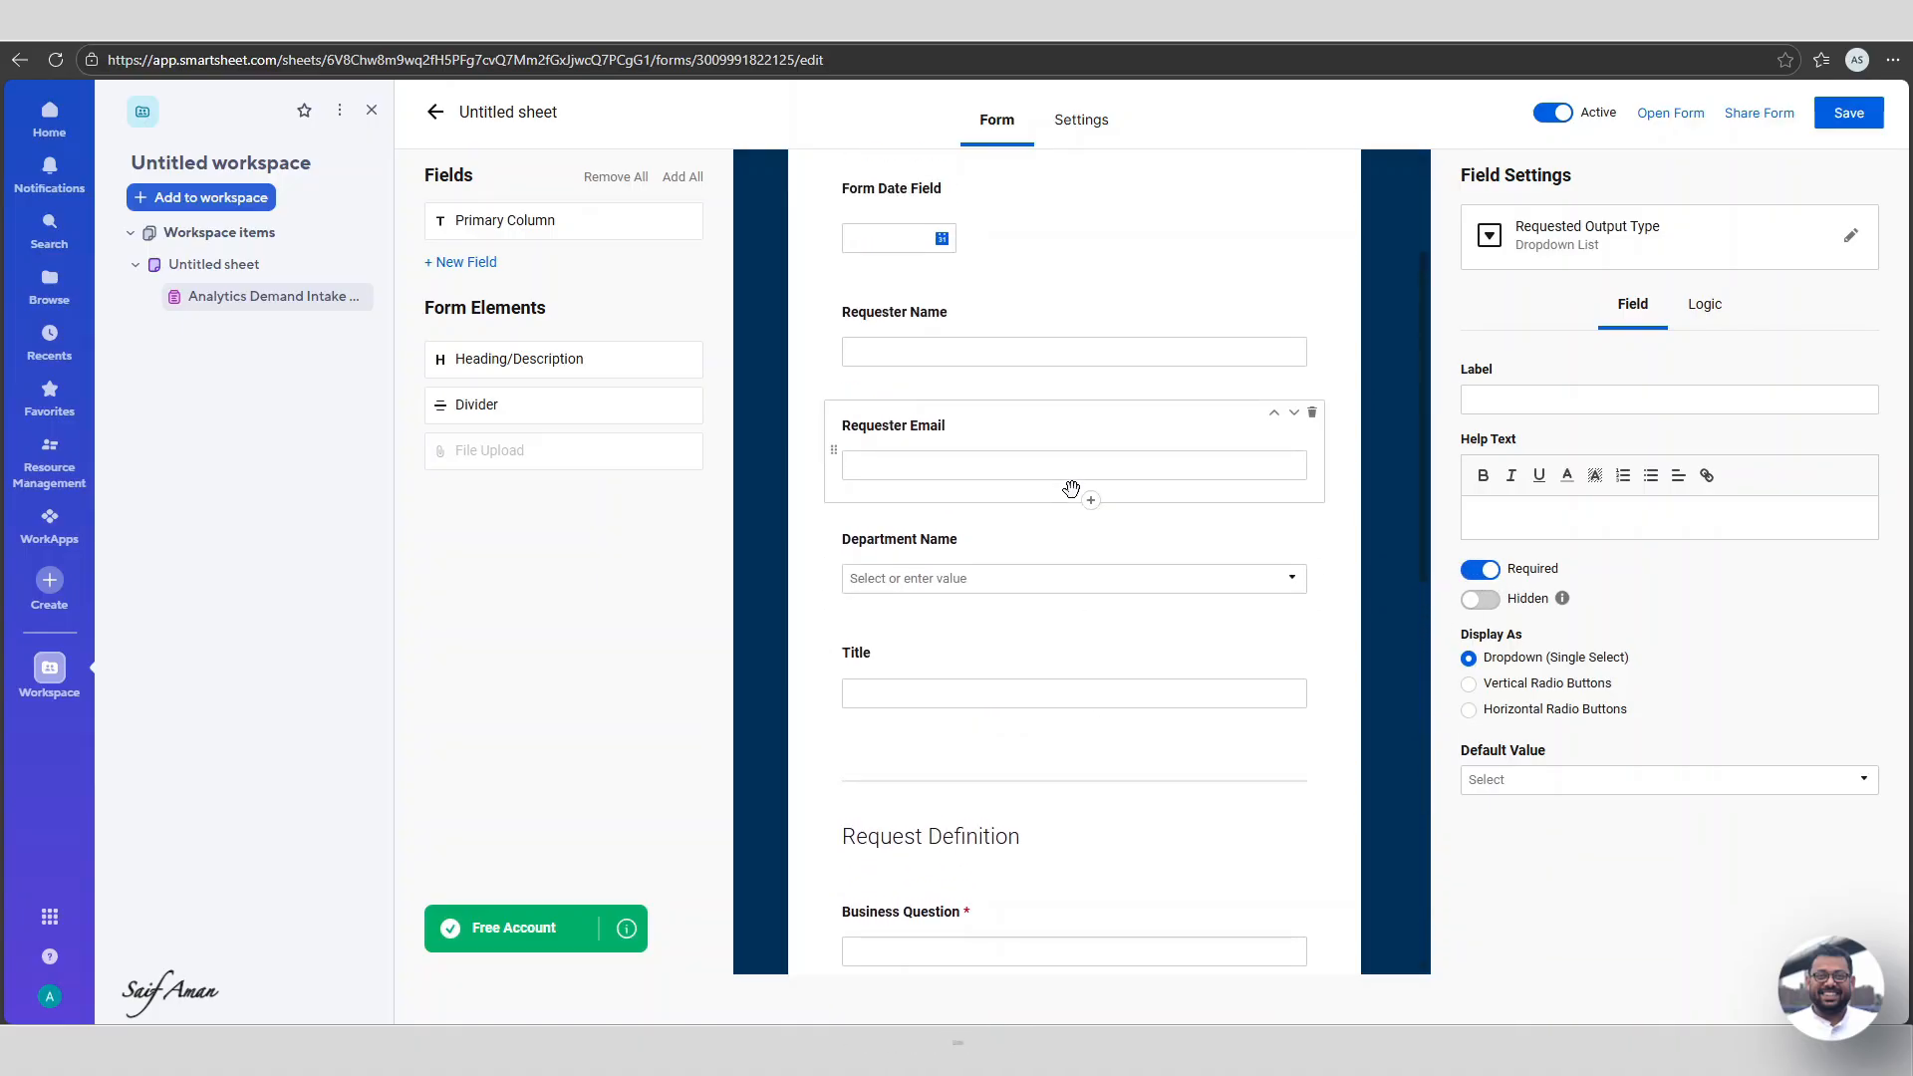
scroll(1046, 611, "up", 1)
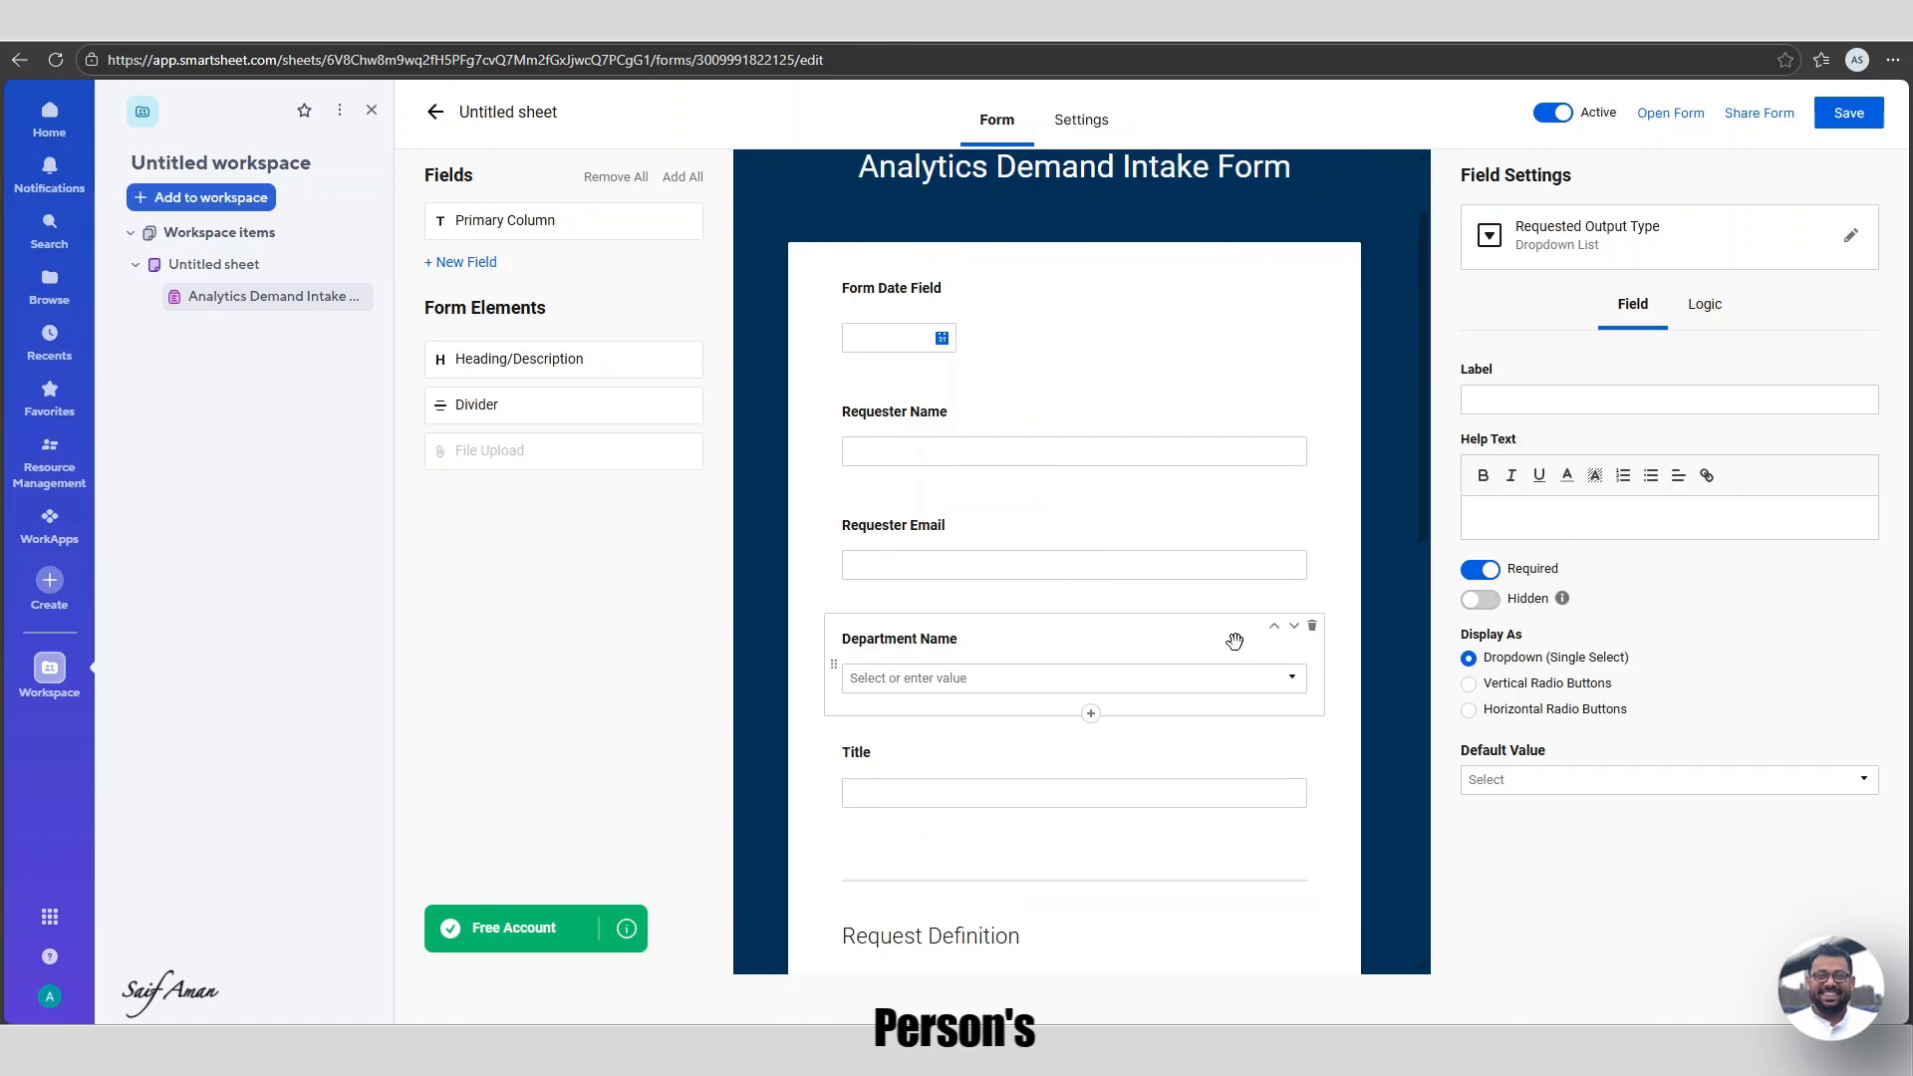
scroll(1156, 642, "down", 1)
scroll(1156, 642, "up", 3)
left_click(1135, 404)
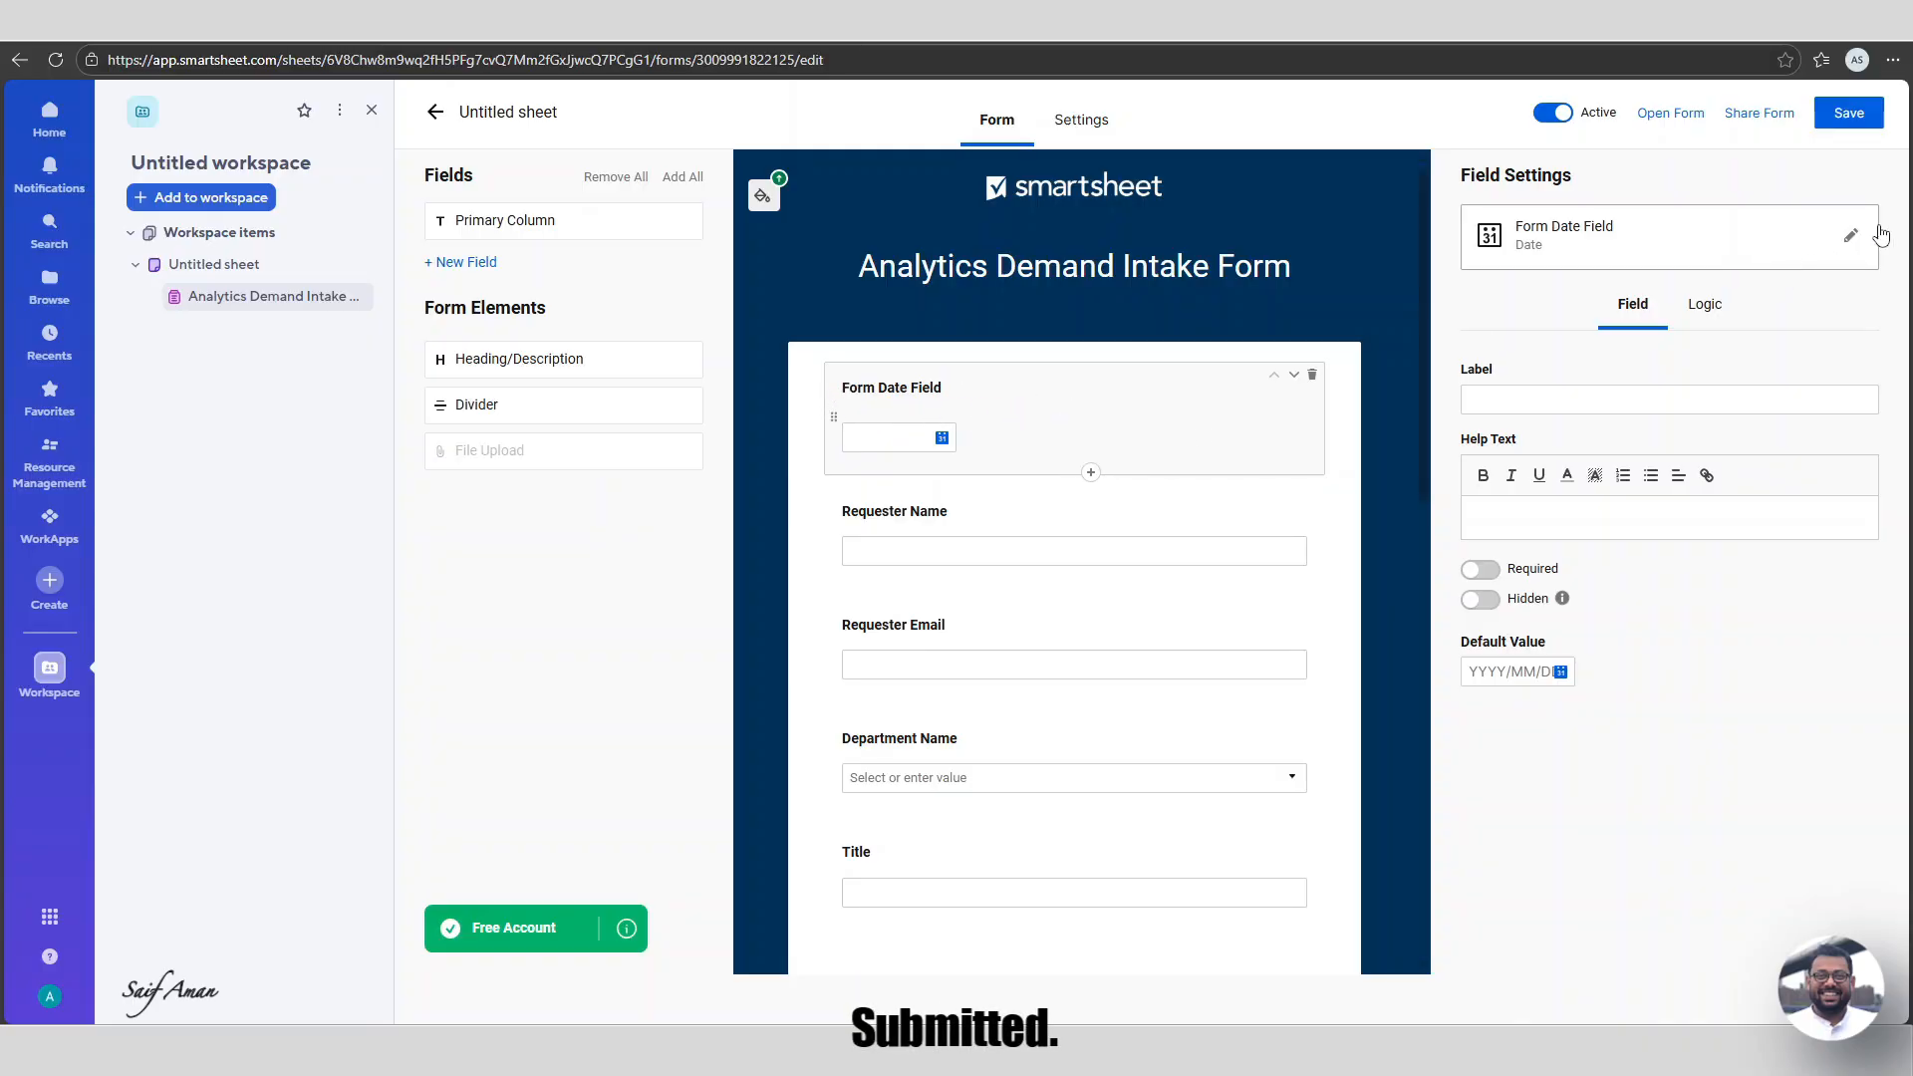
Convert Form Date Field into a Created date field named 'Submission Date'.
left_click(1850, 235)
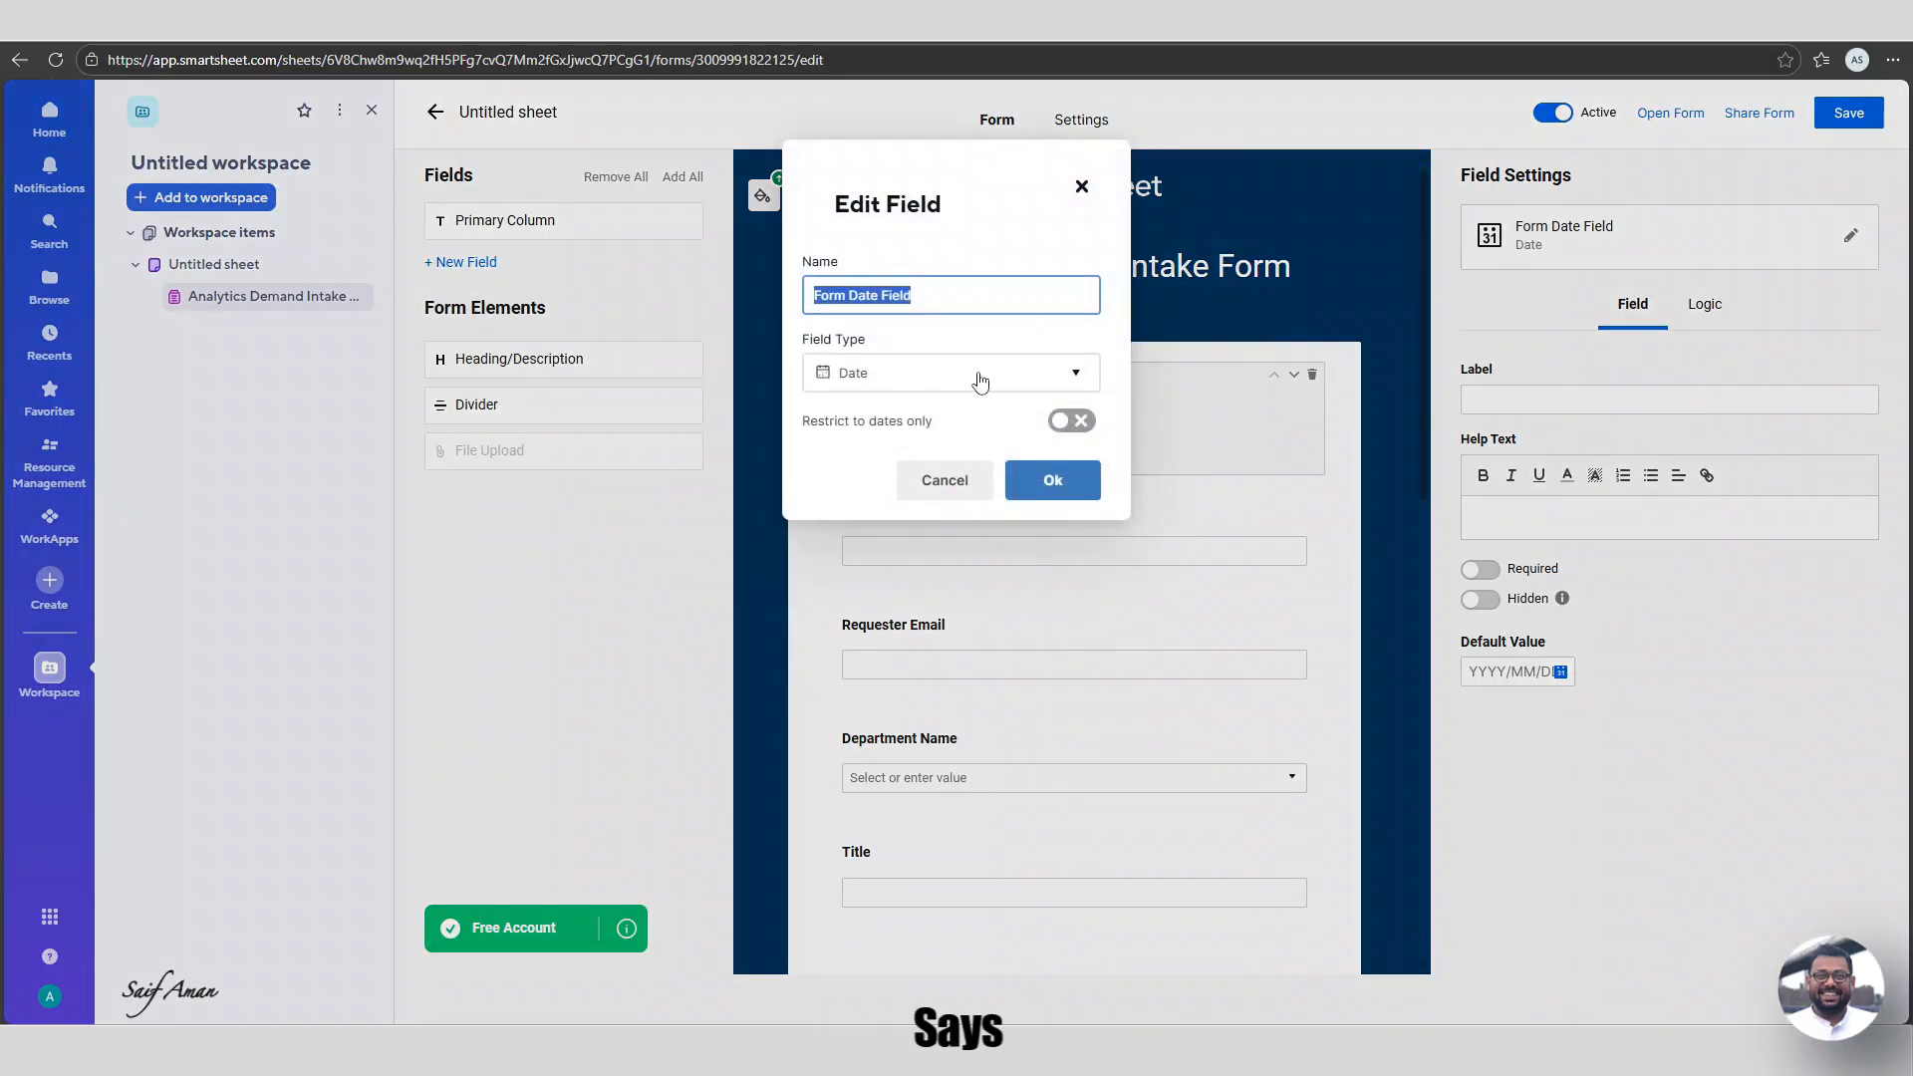
left_click(980, 381)
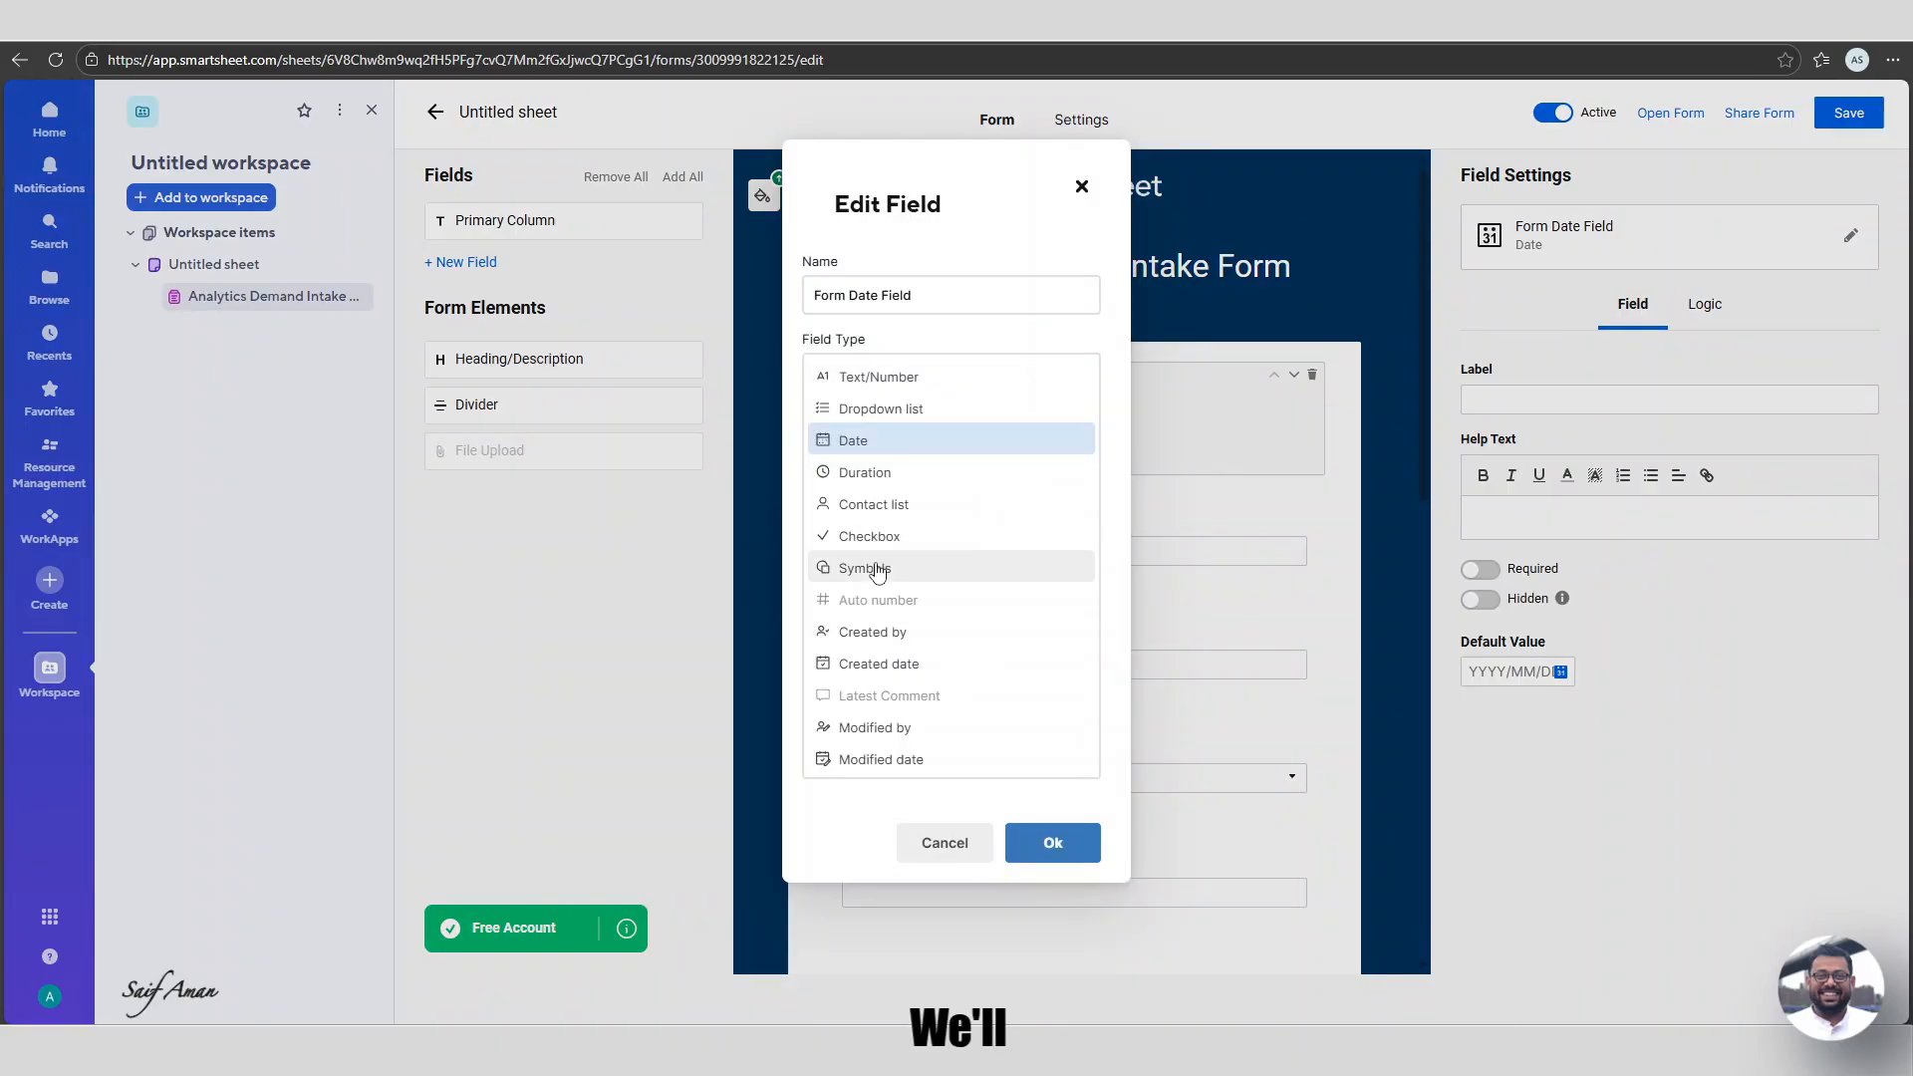
left_click(879, 663)
triple_click(940, 293)
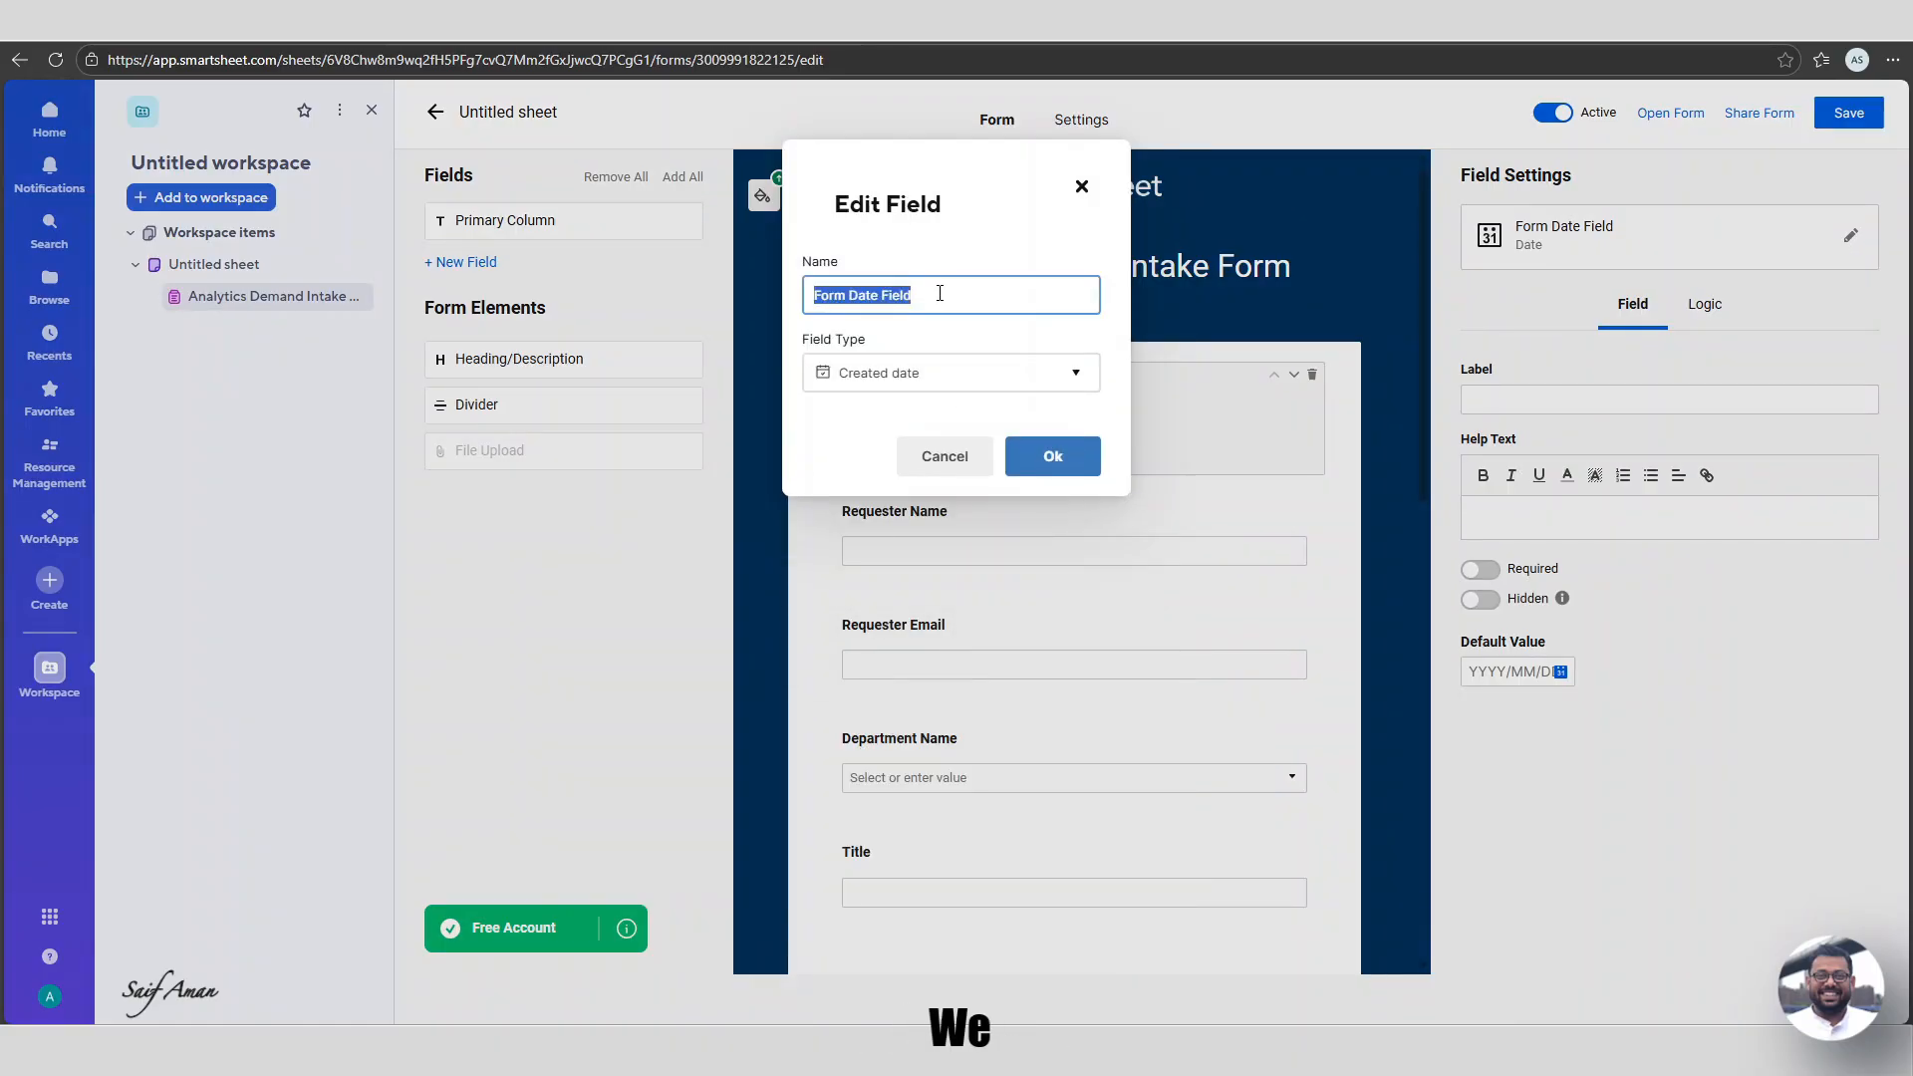
left_click(939, 293)
key("BackSpace")
key("BackSpace")
key("BackSpace")
key("BackSpace")
key("BackSpace")
key("BackSpace")
key("BackSpace")
key("BackSpace")
key("BackSpace")
key("BackSpace")
key("BackSpace")
key("BackSpace")
key("BackSpace")
key("BackSpace")
key("BackSpace")
type("Submission Date")
left_click(1051, 464)
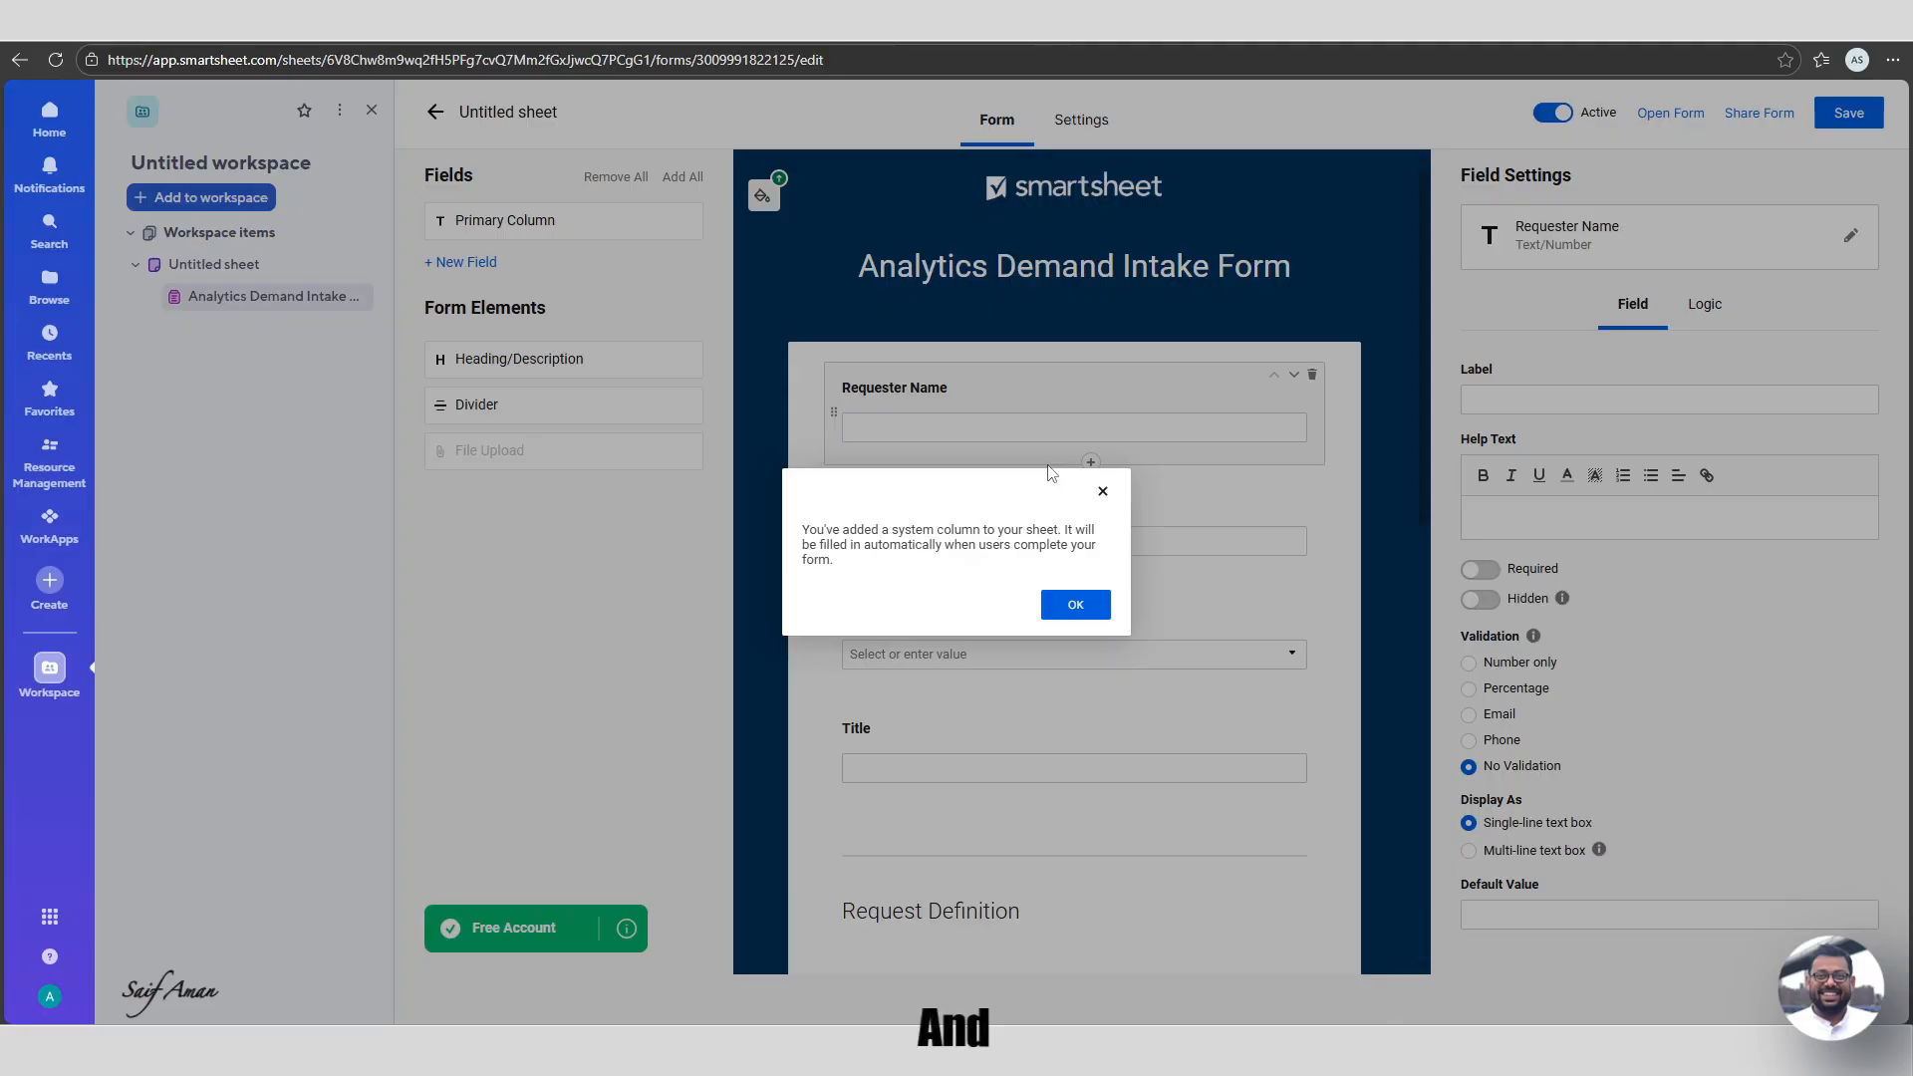
left_click(1073, 604)
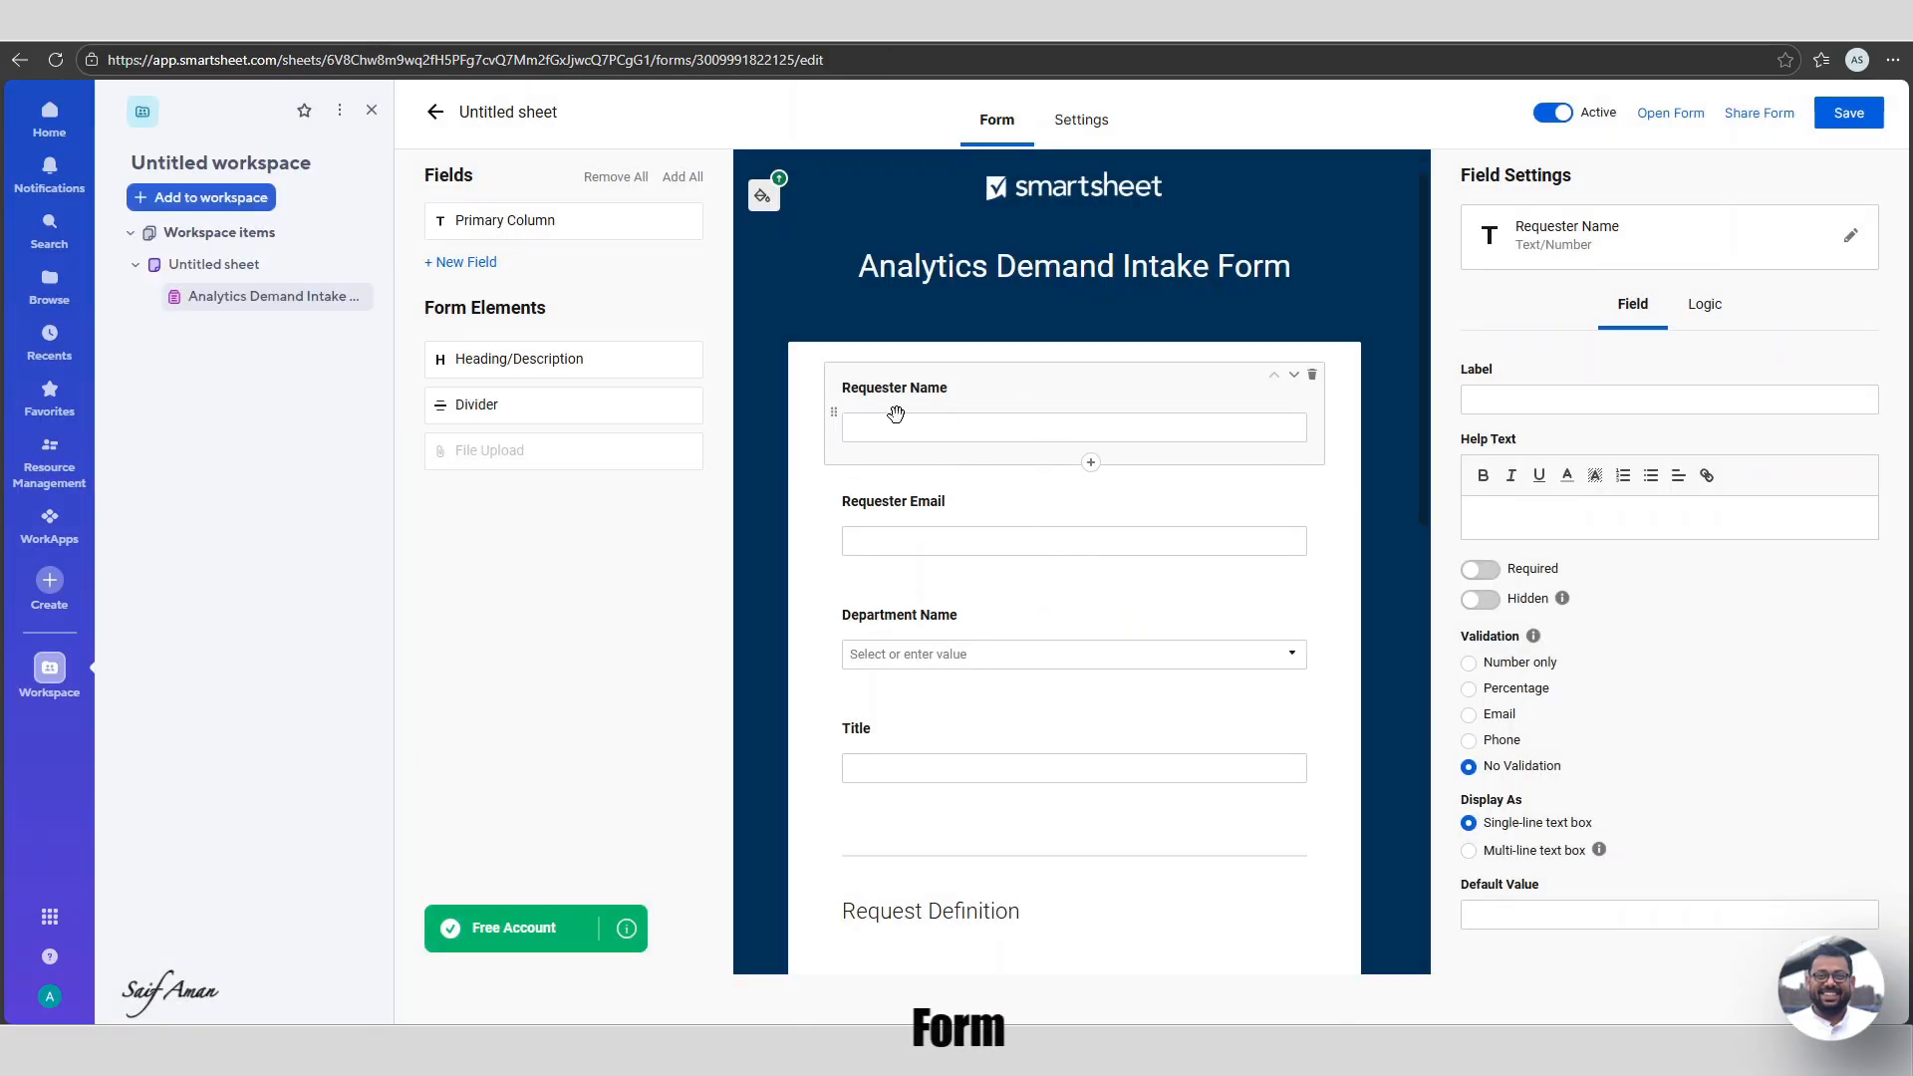
scroll(1106, 405, "down", 1)
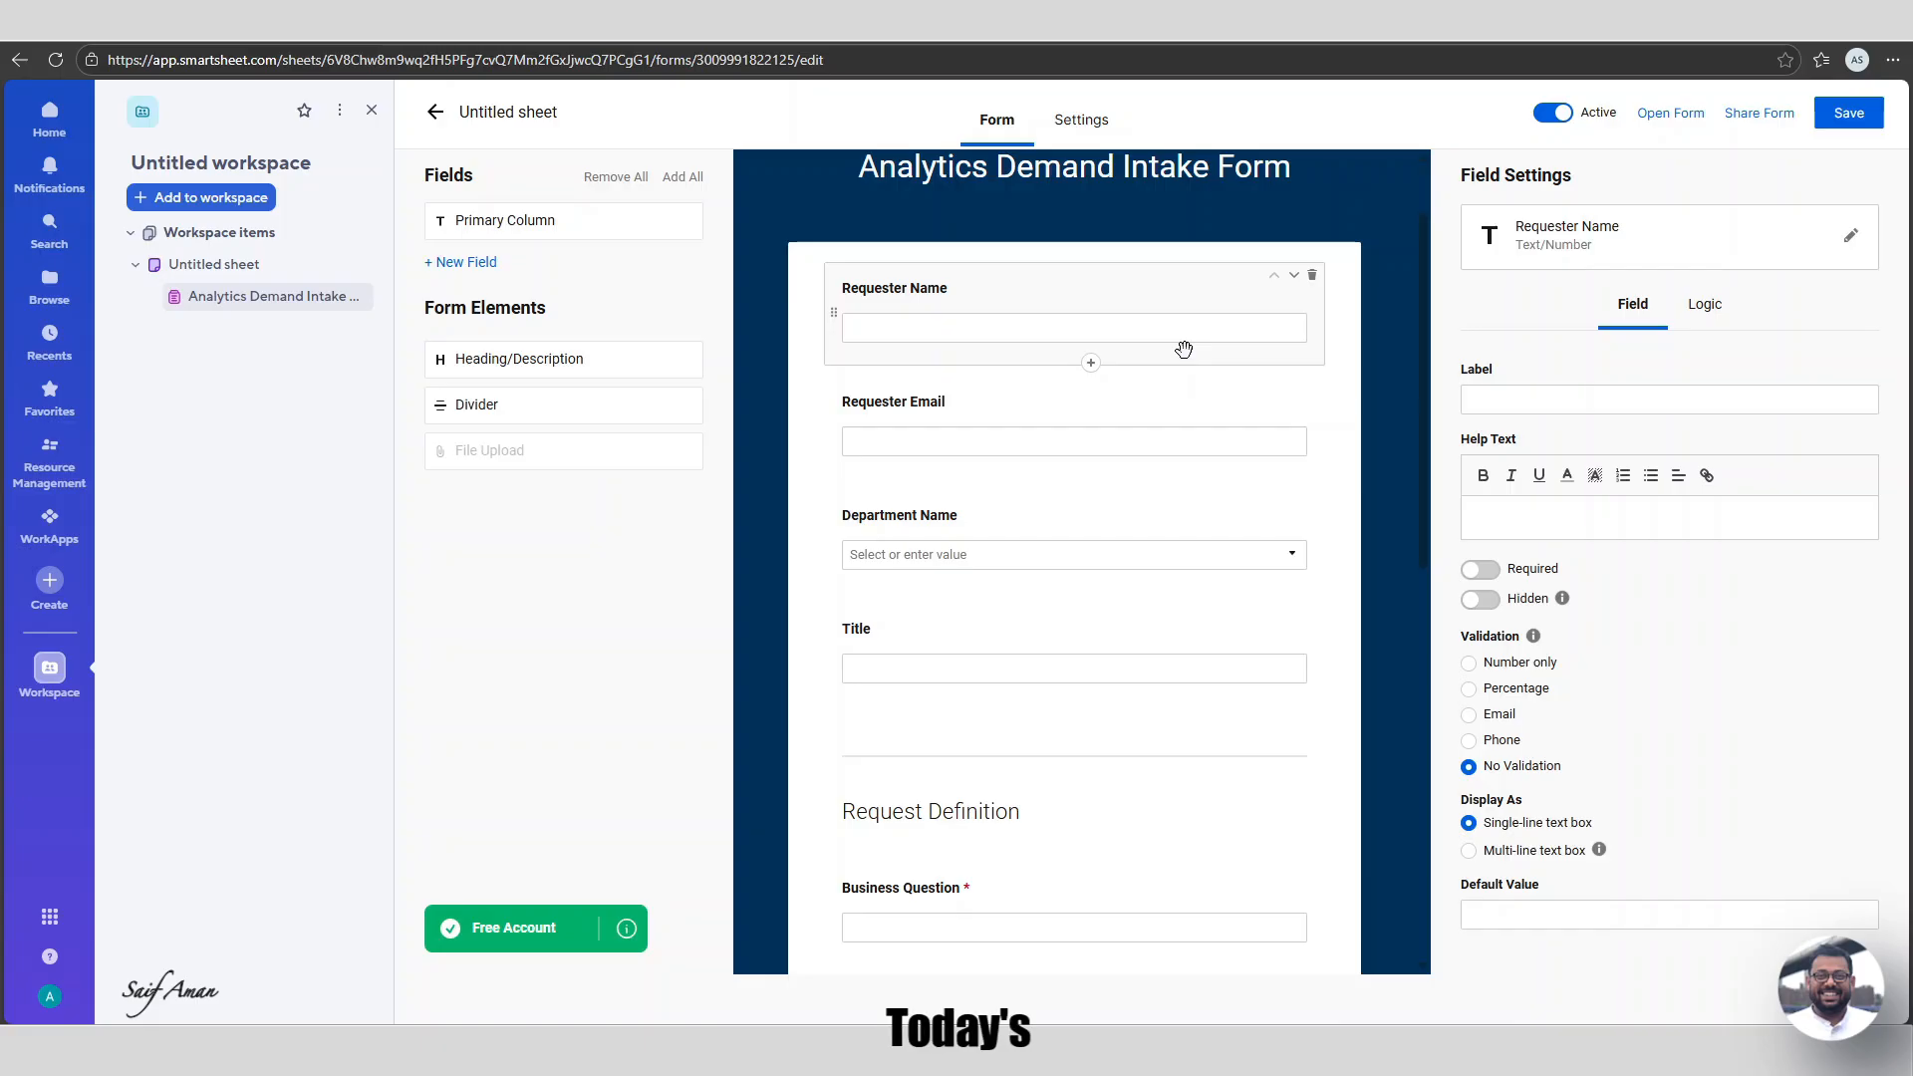
scroll(1145, 289, "up", 1)
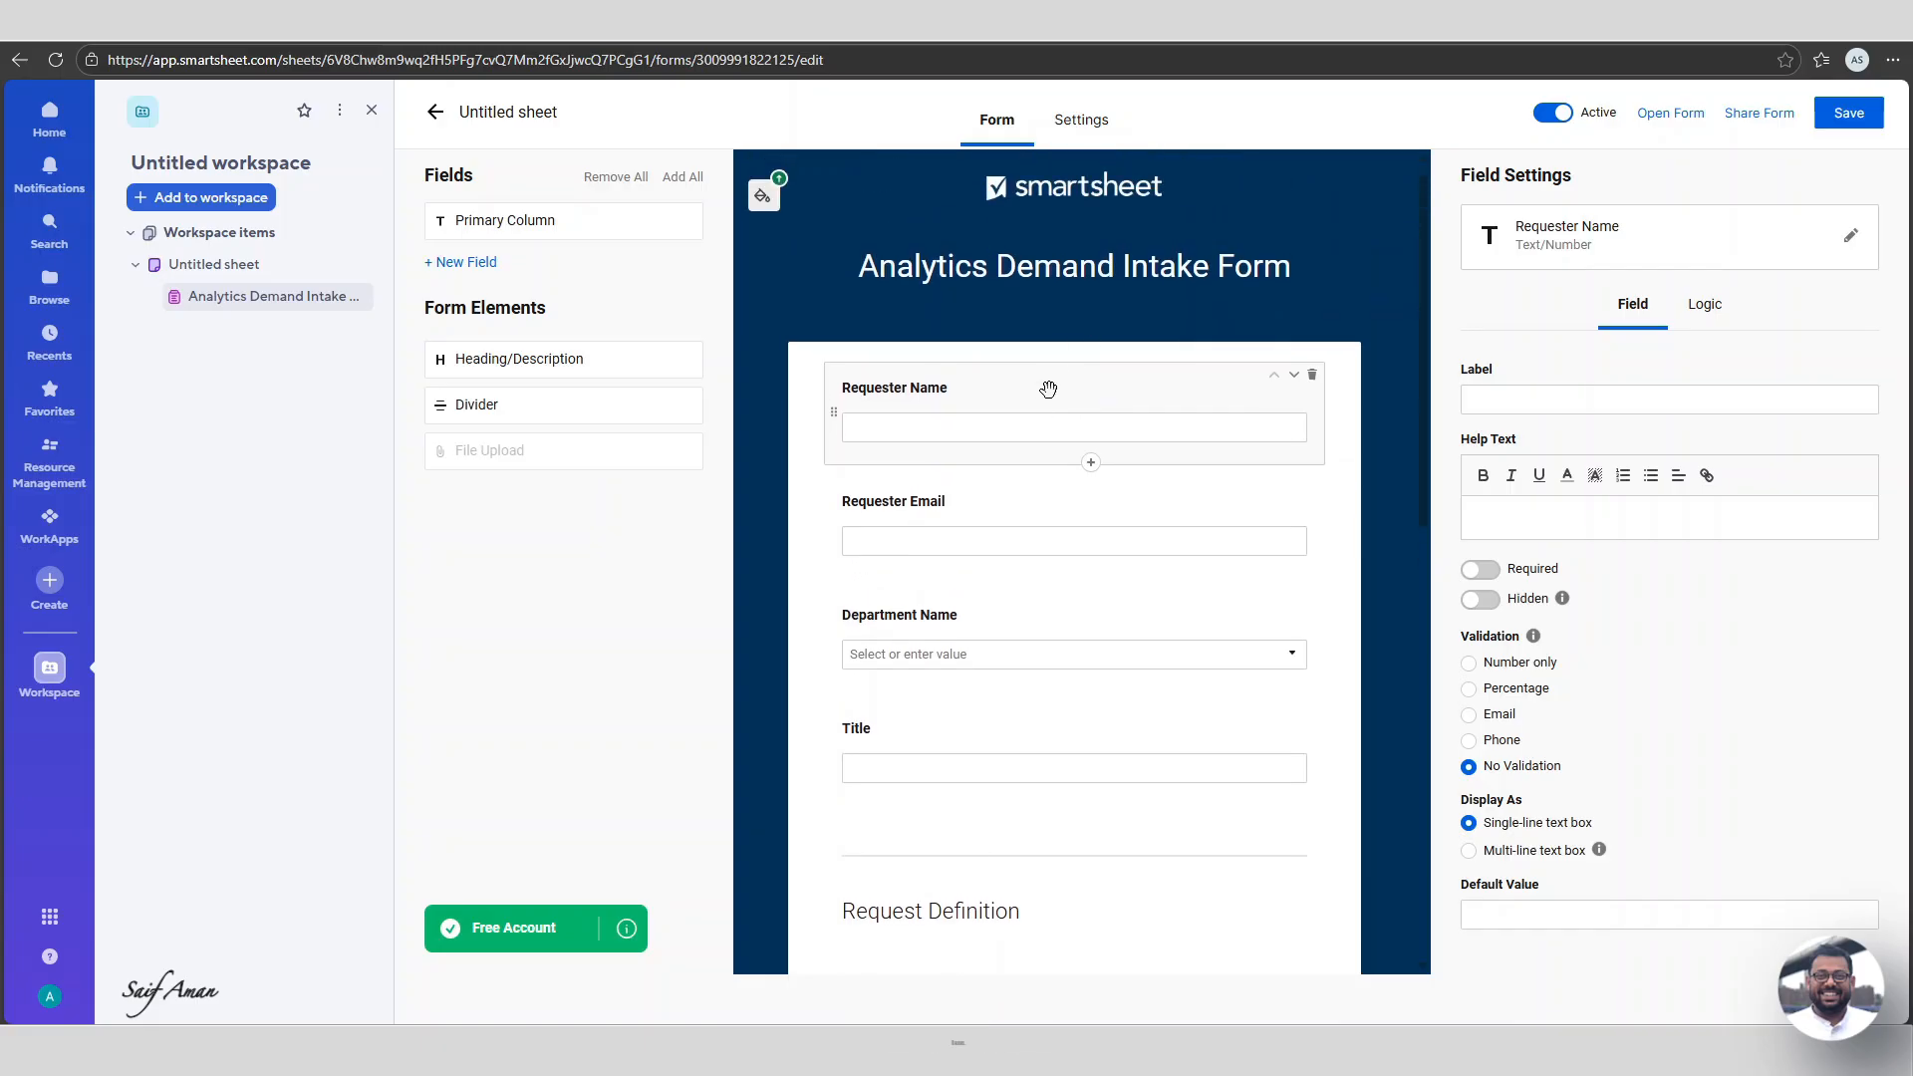
Make Requester Name and Requester Email required, validating Requester Email as an email.
left_click(1481, 569)
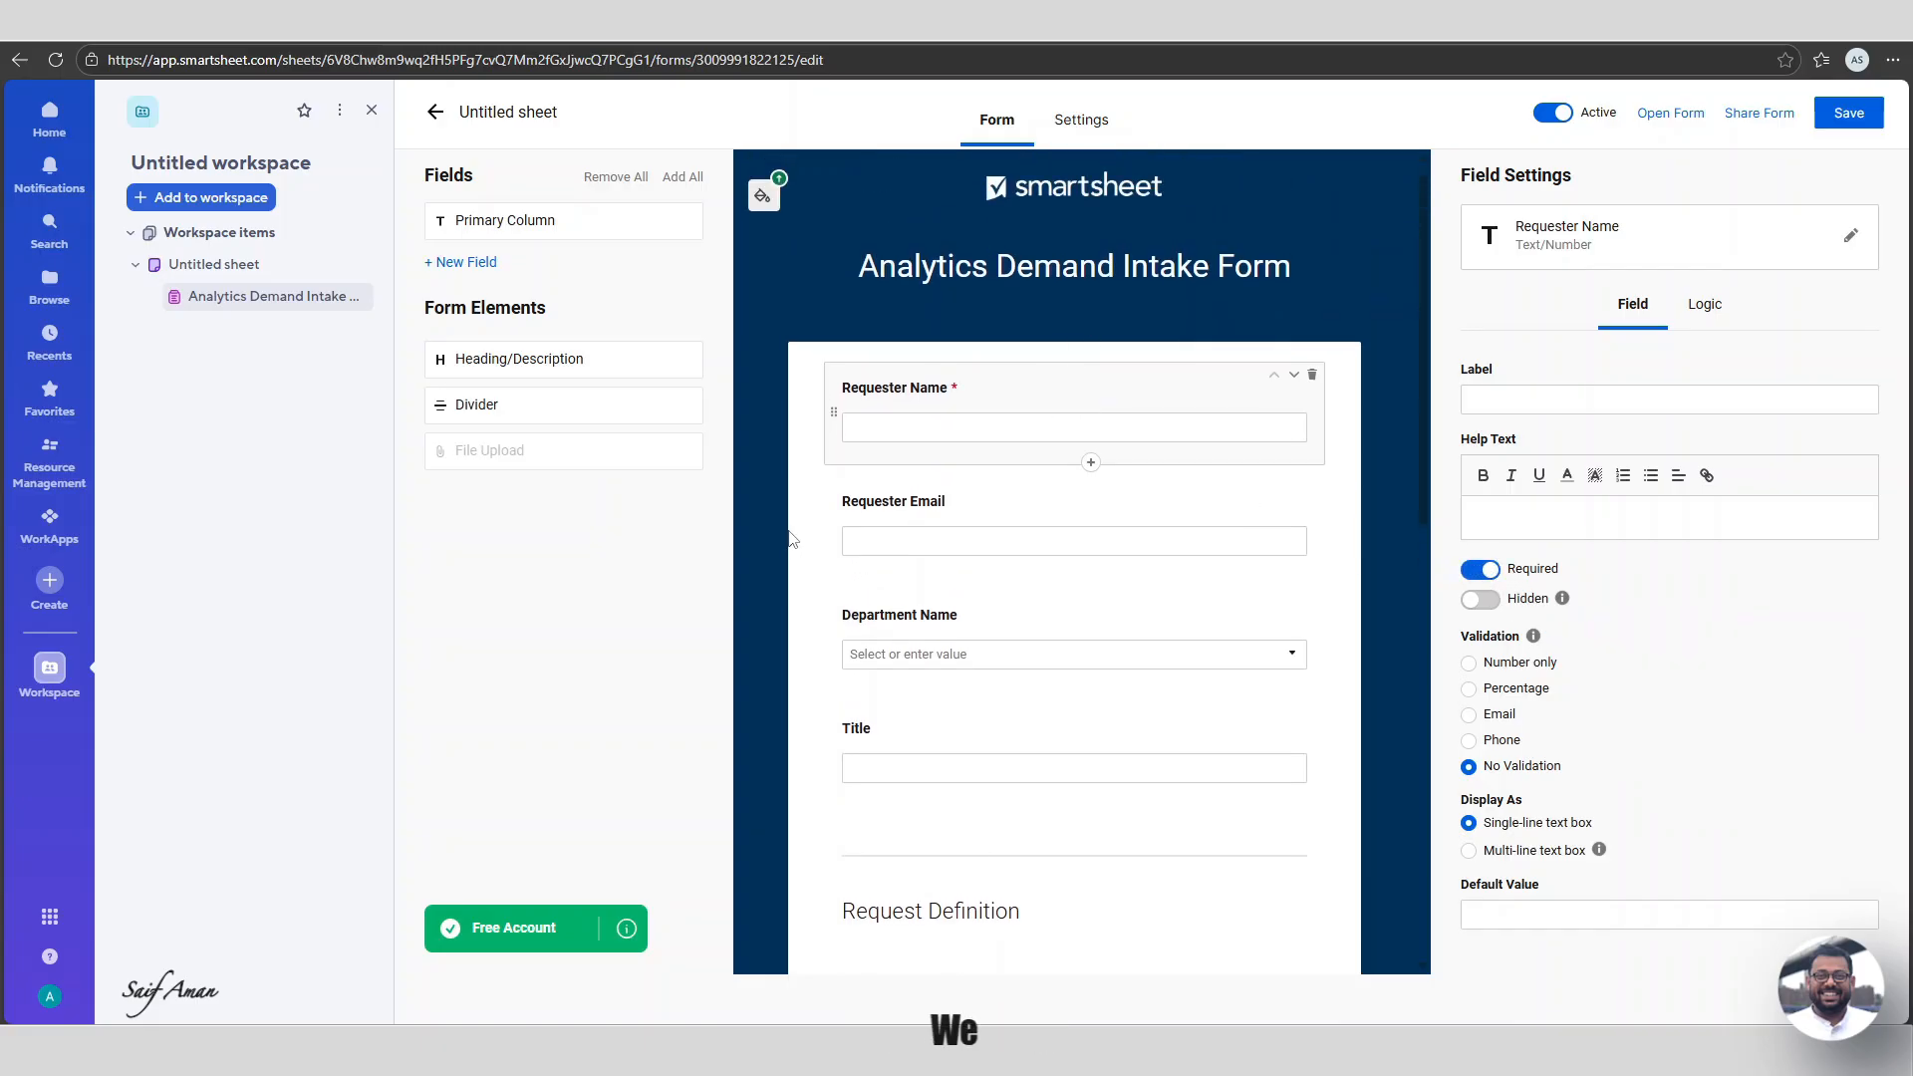
left_click(1125, 501)
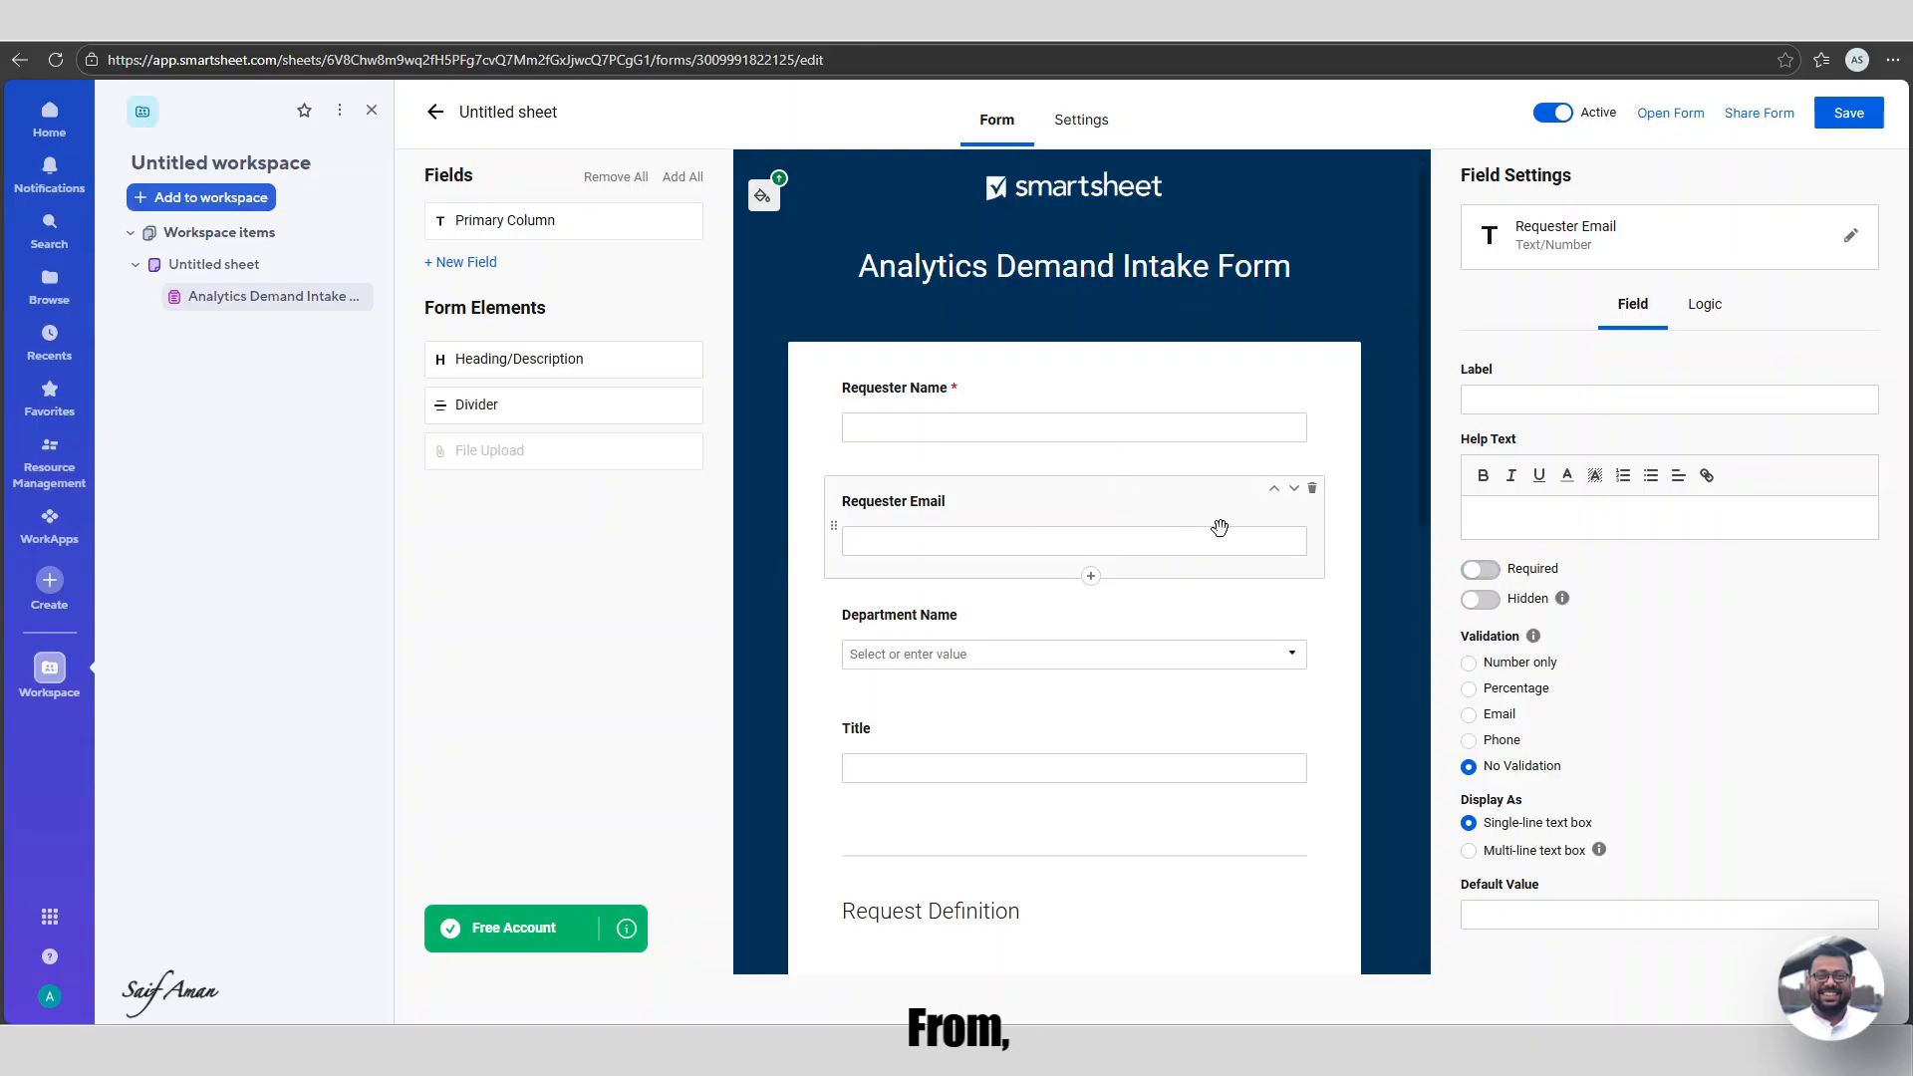
left_click(1480, 572)
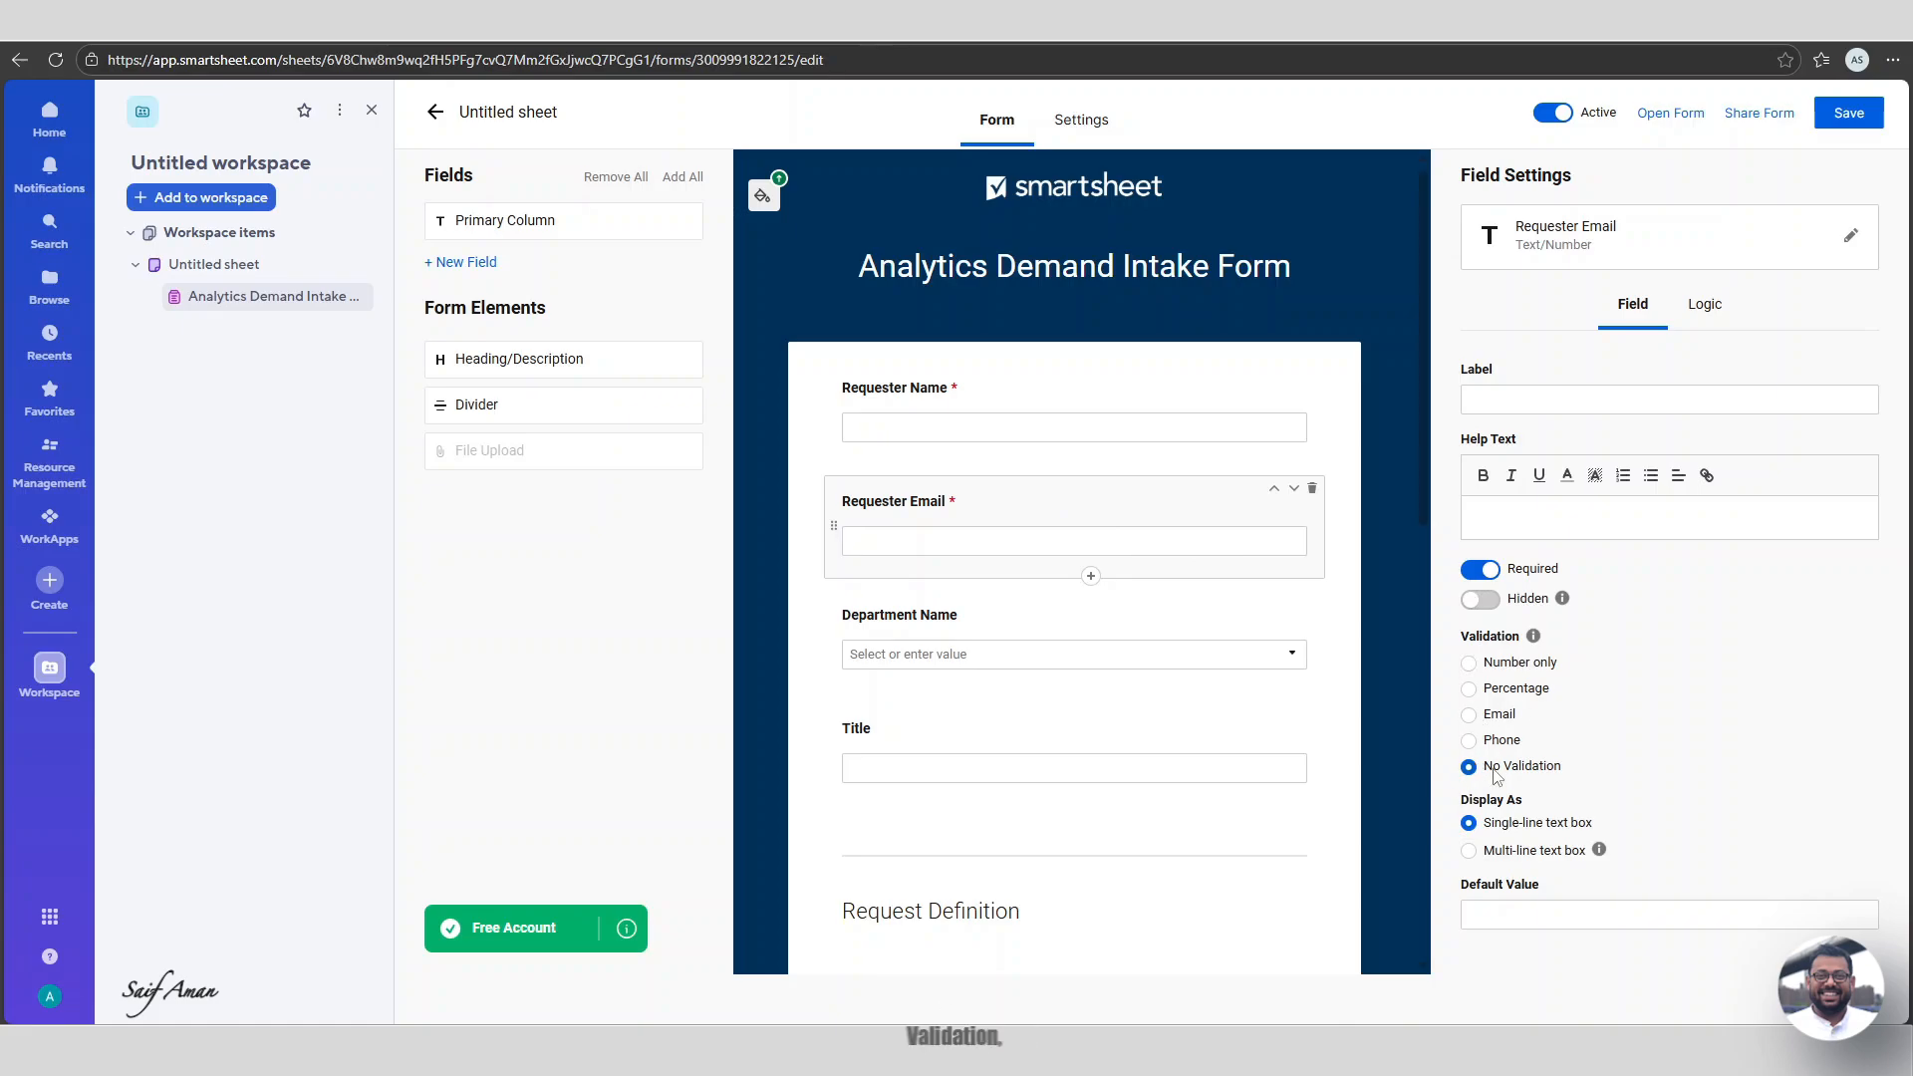
left_click(1467, 716)
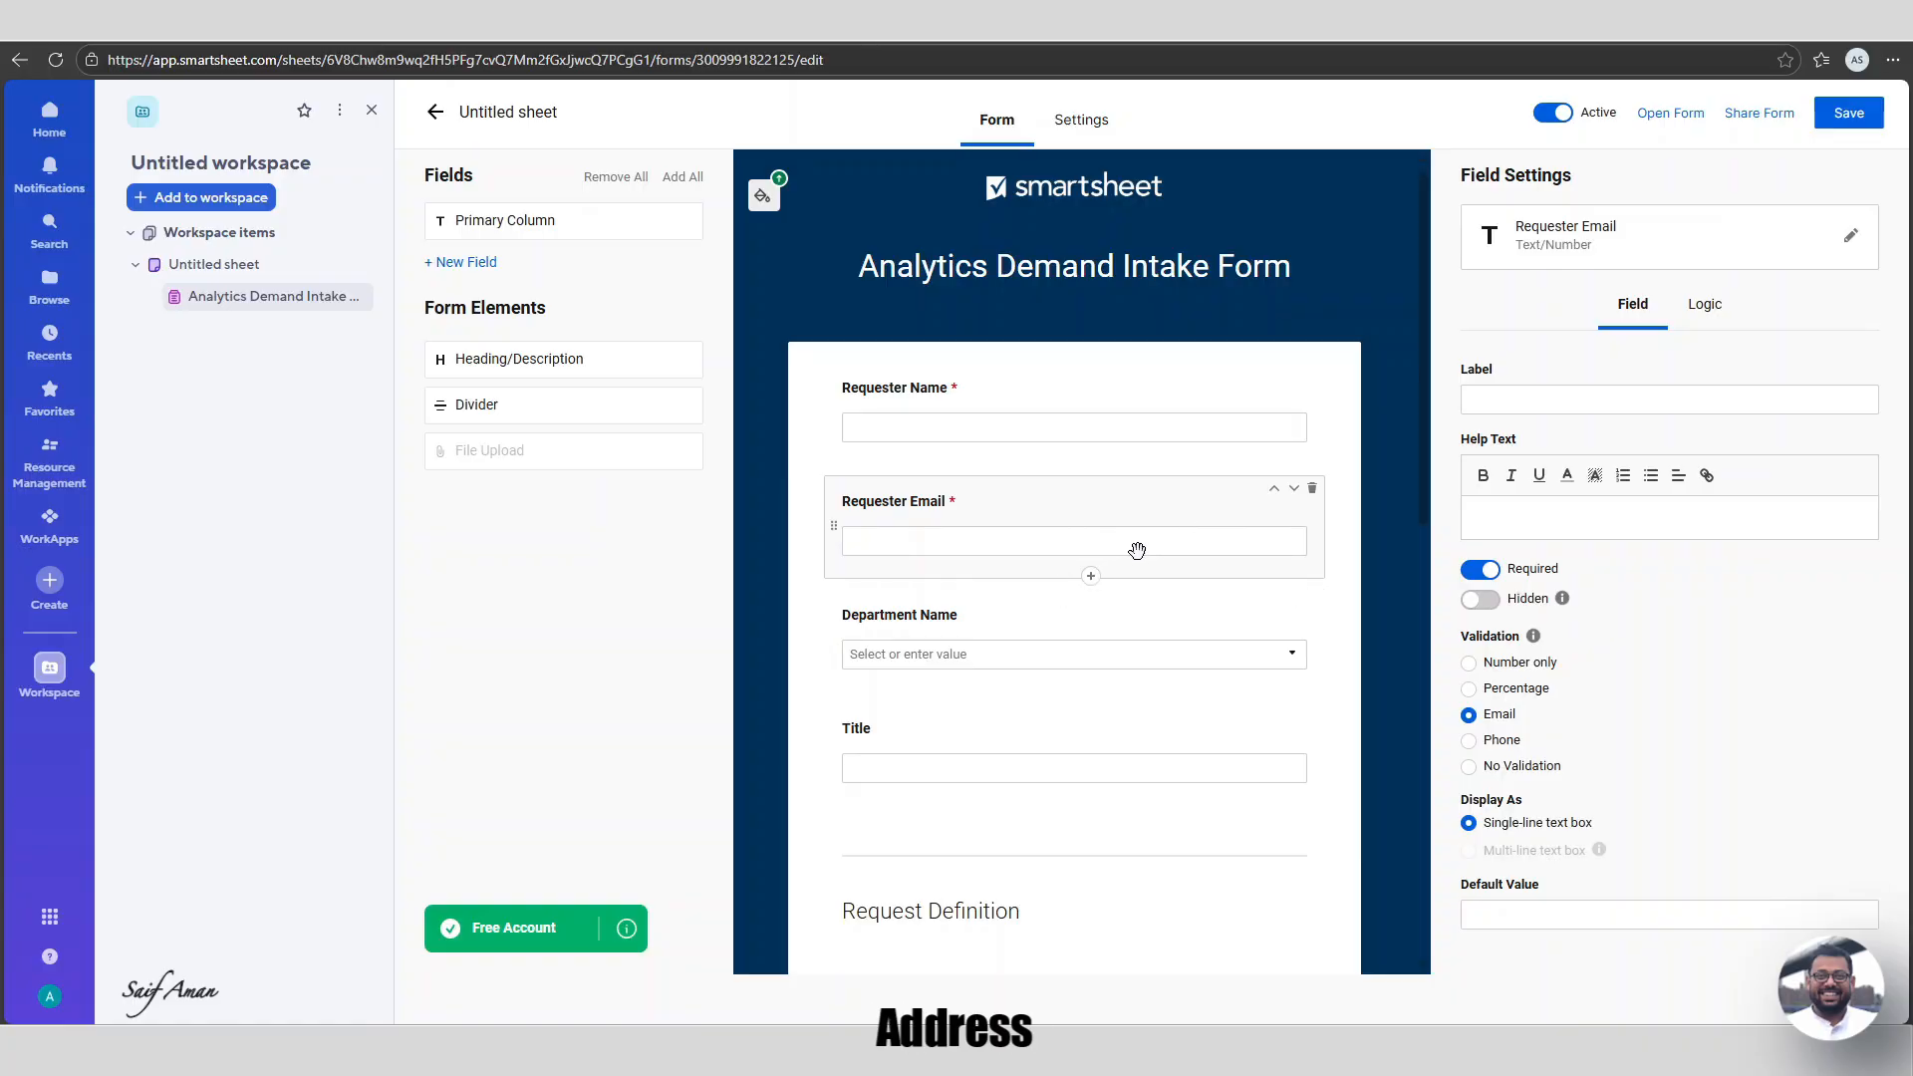
Make Department Name and Title required, then save the form.
left_click(1260, 653)
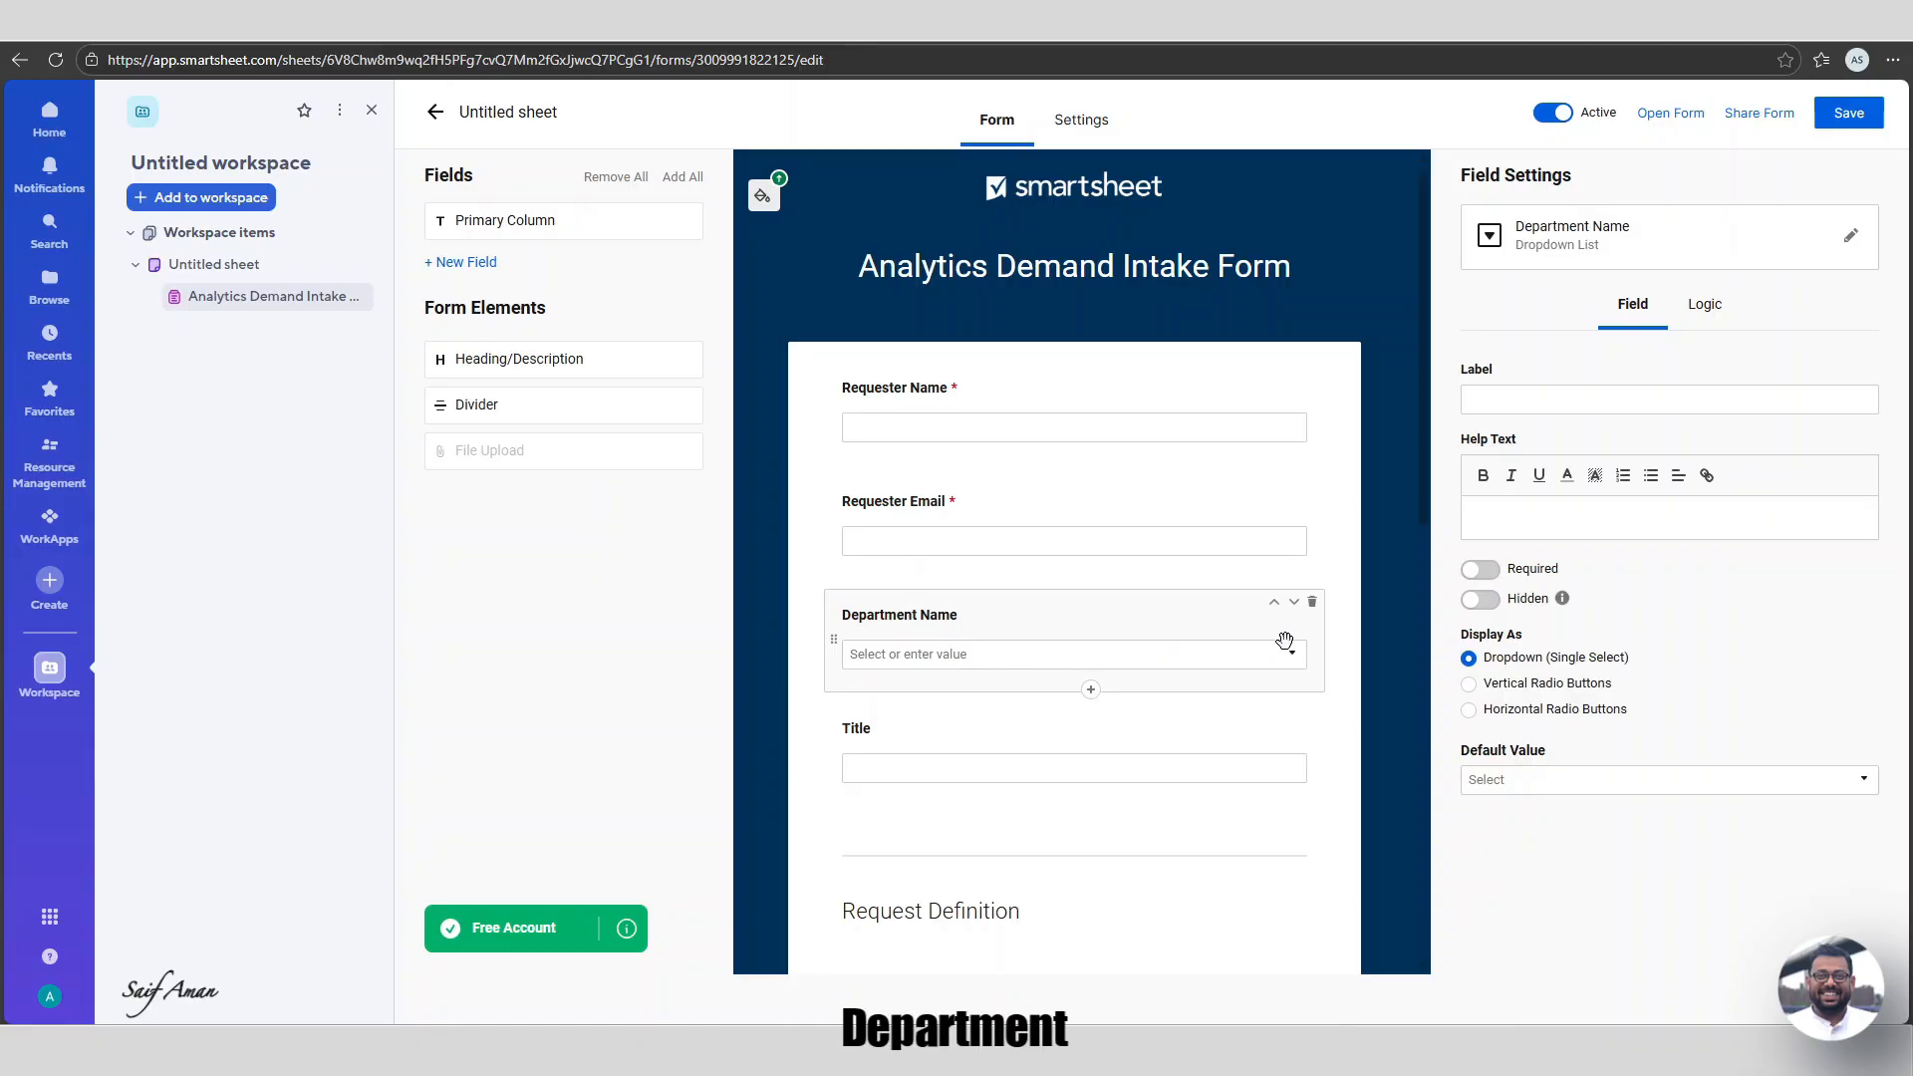
left_click(1481, 570)
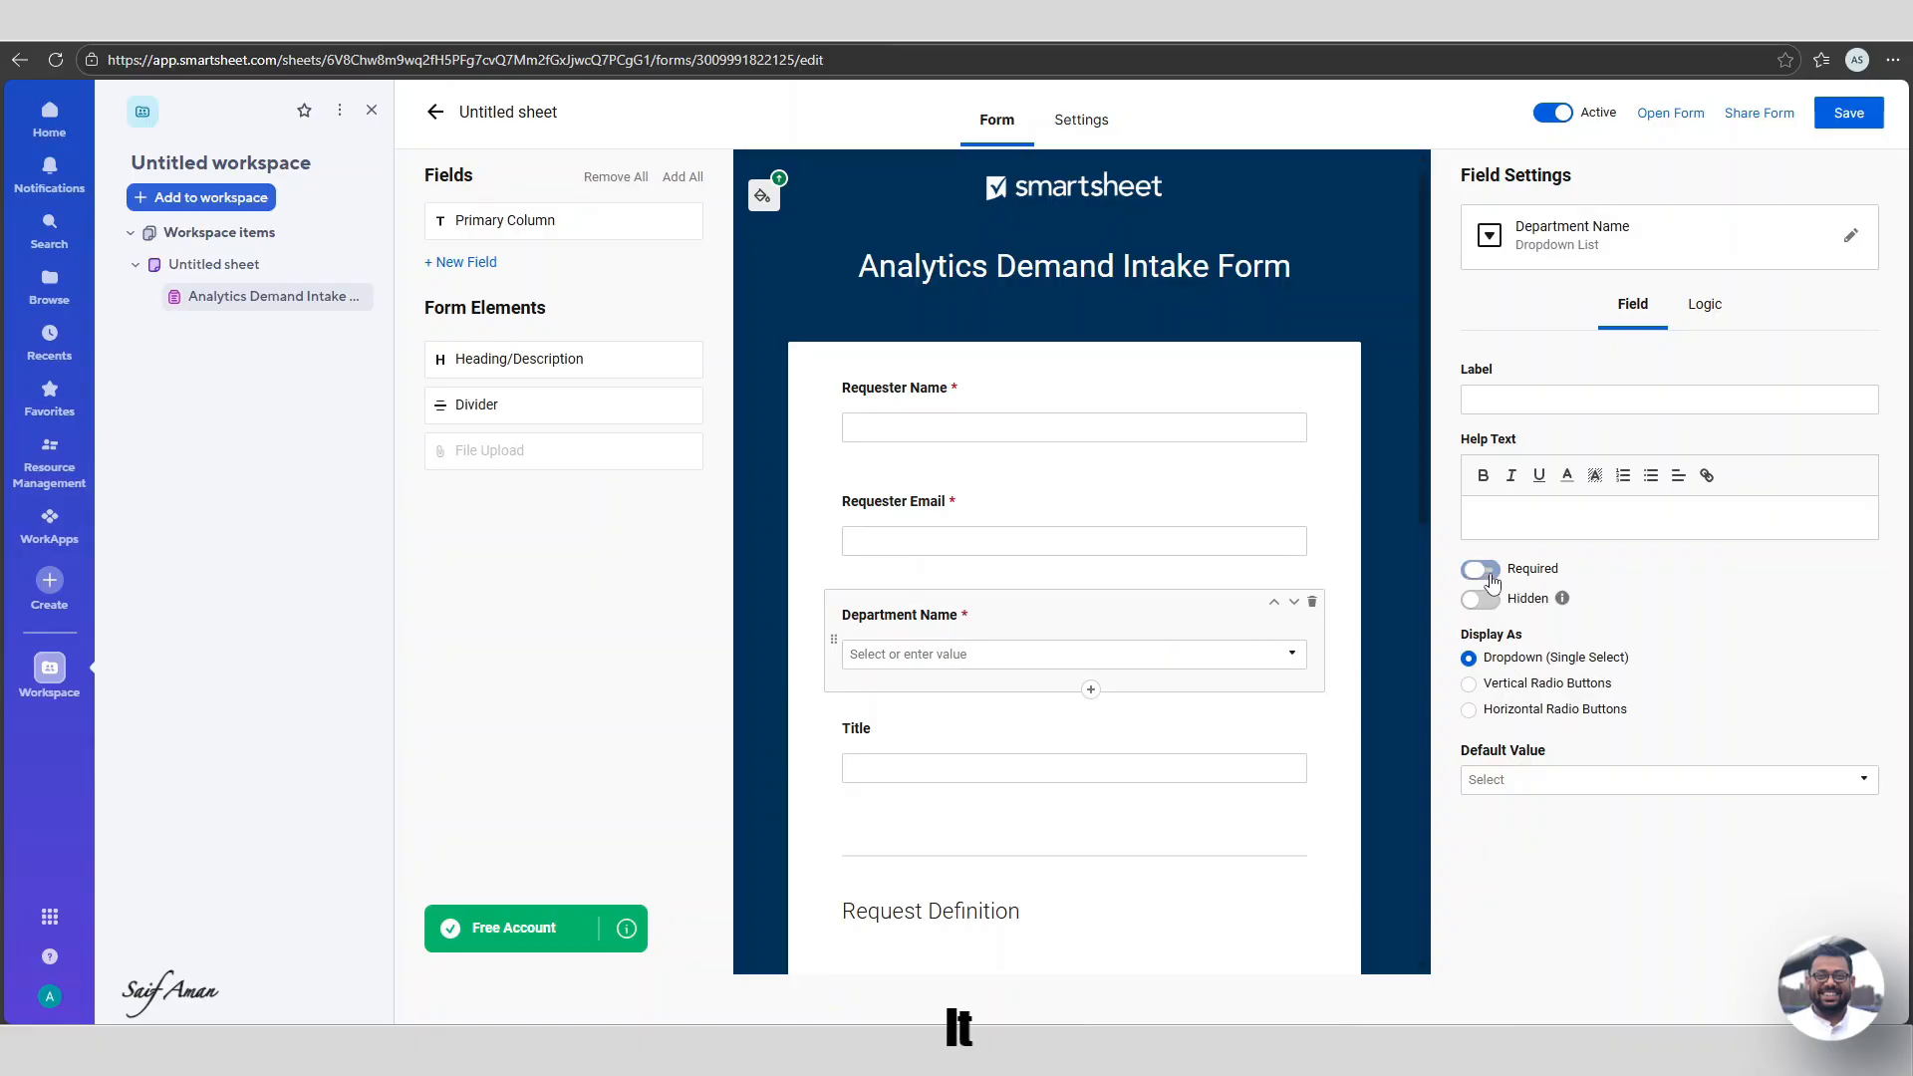
scroll(922, 683, "down", 3)
left_click(976, 450)
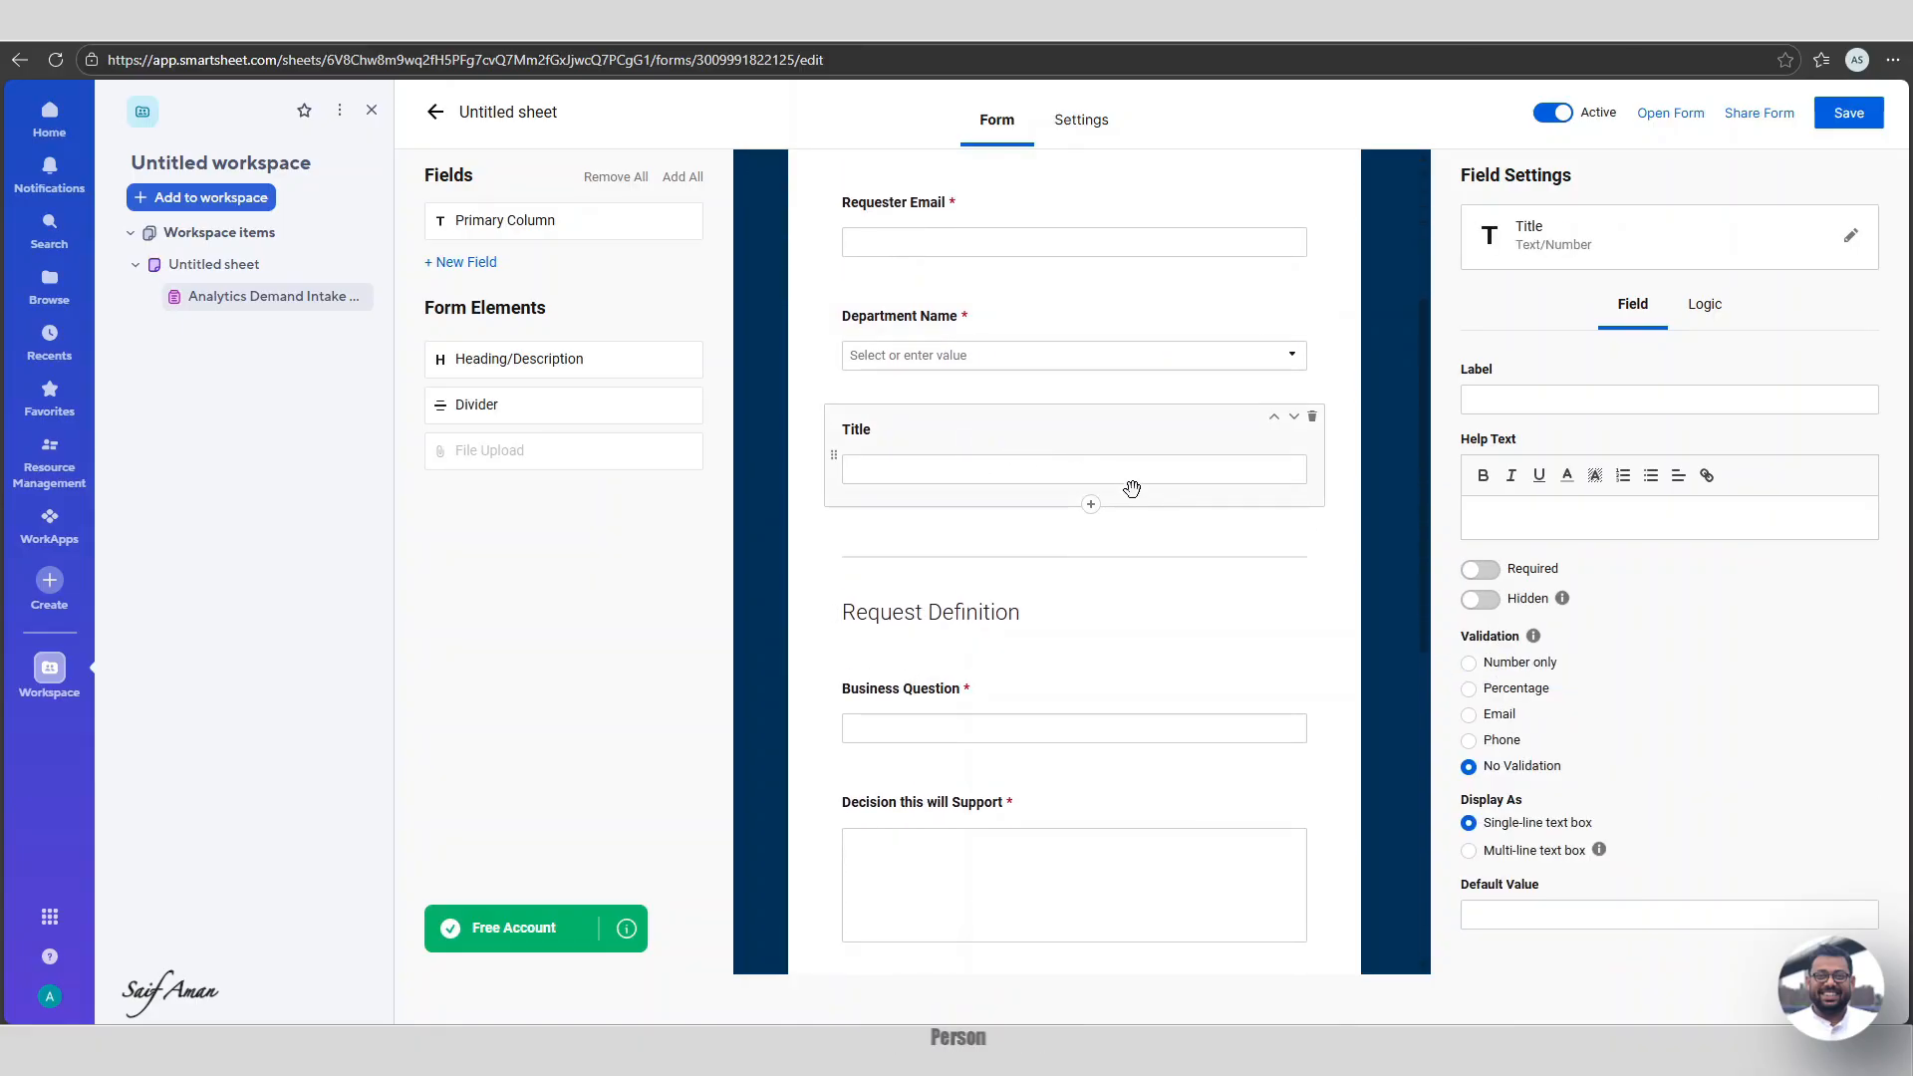
left_click(1481, 570)
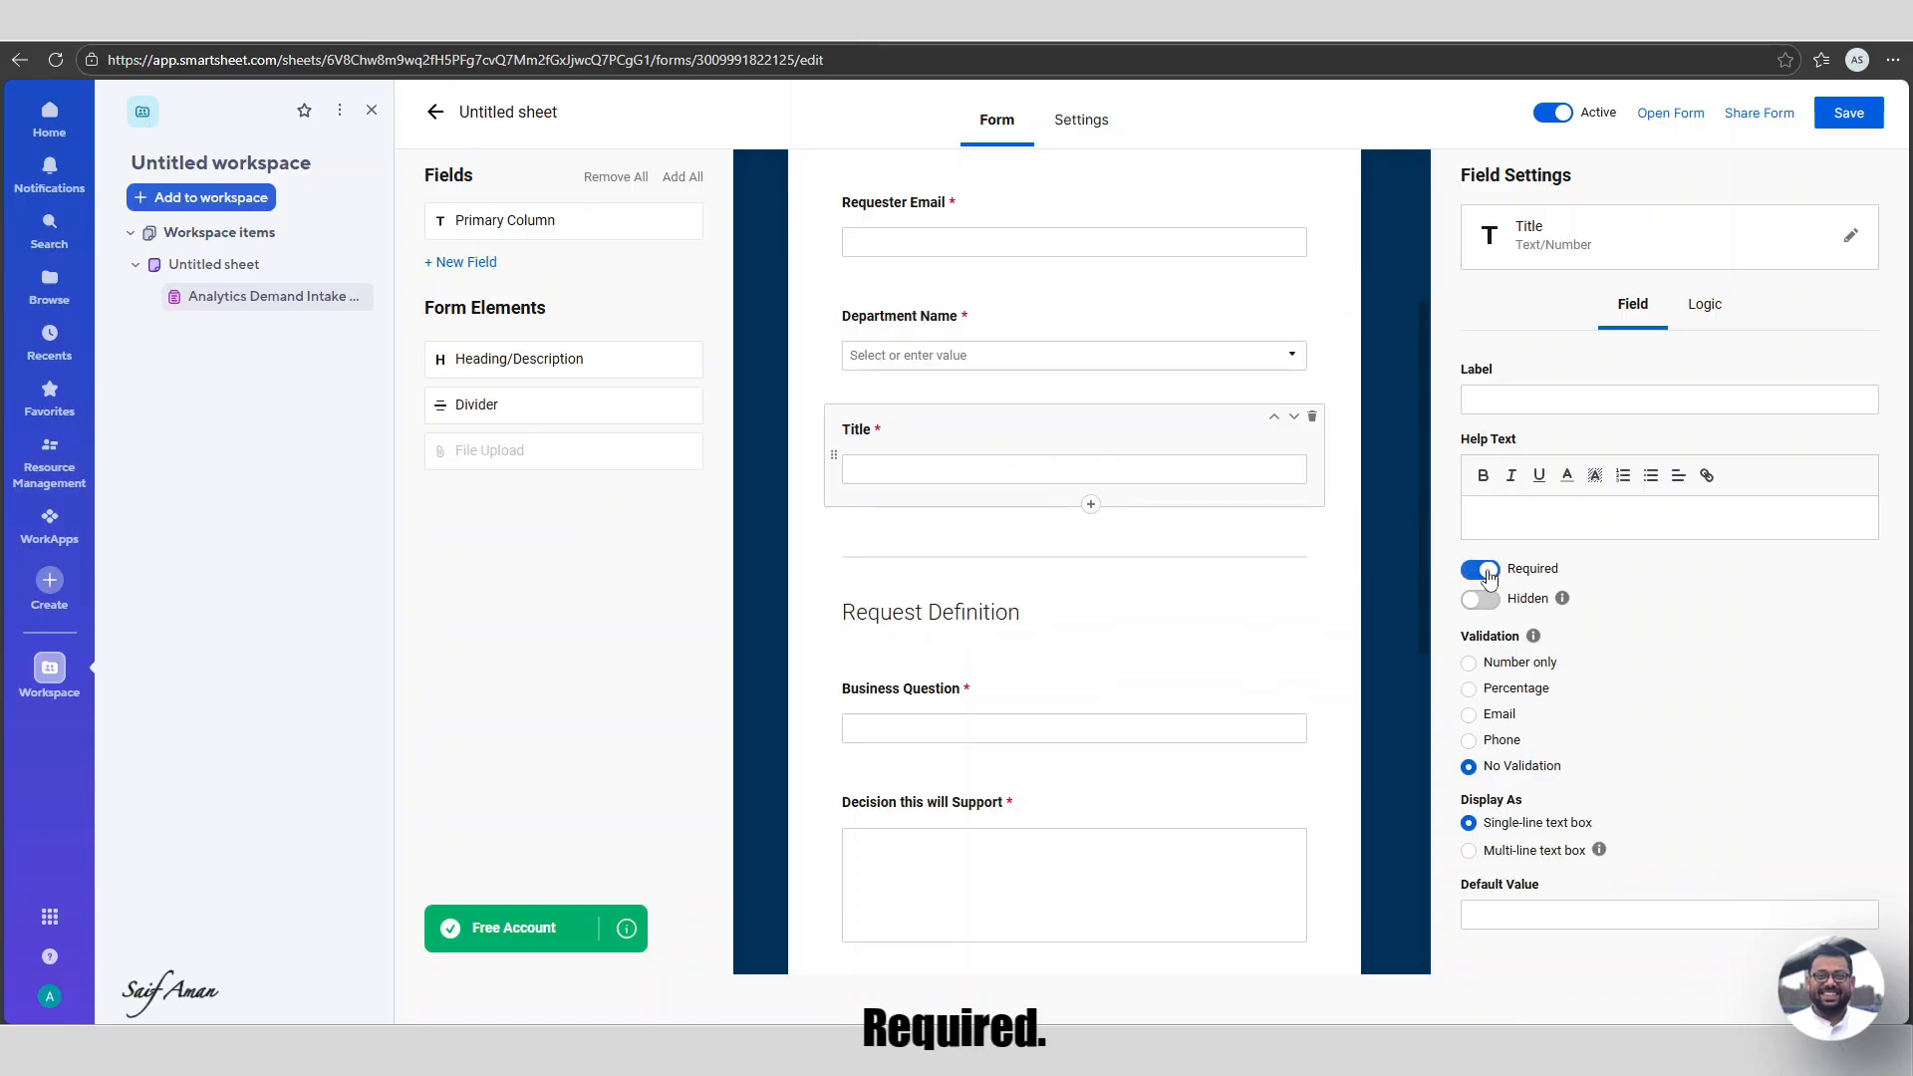
scroll(986, 611, "down", 8)
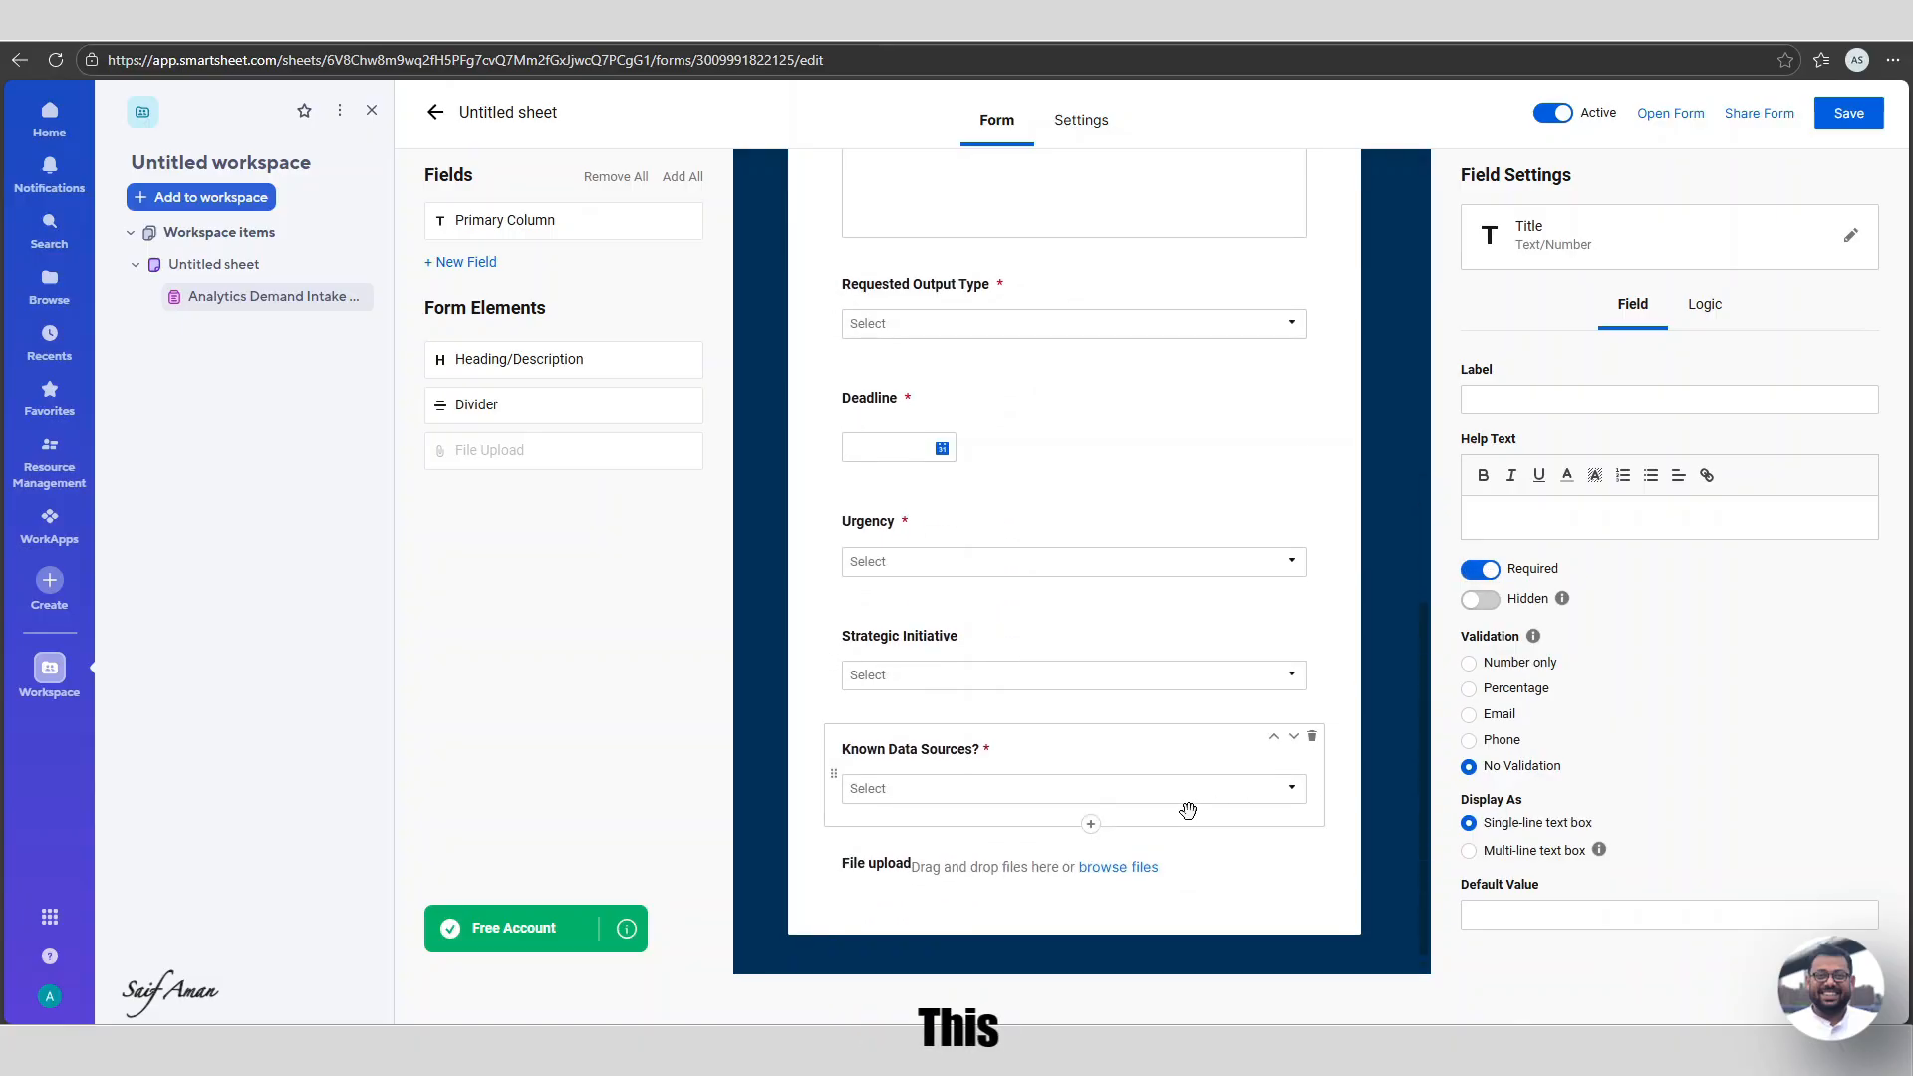
scroll(1221, 758, "up", 5)
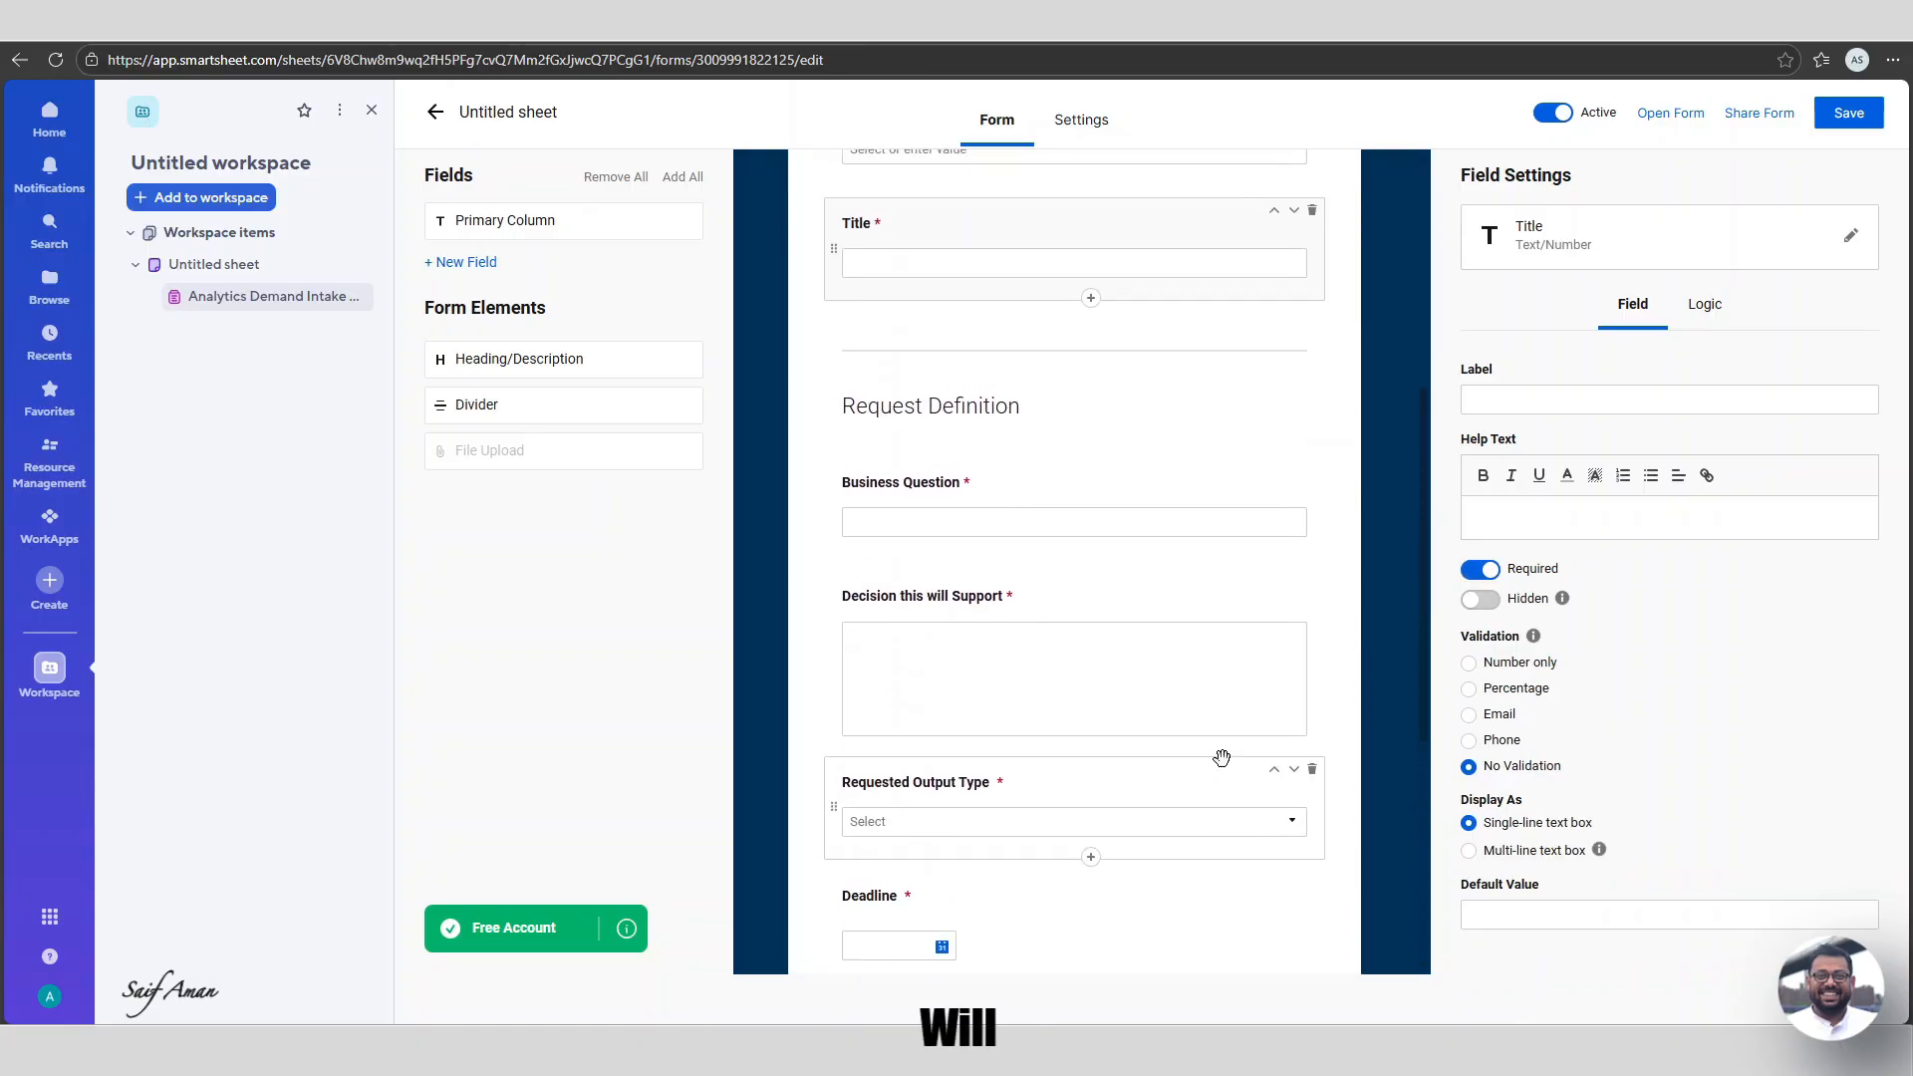
scroll(1221, 758, "up", 5)
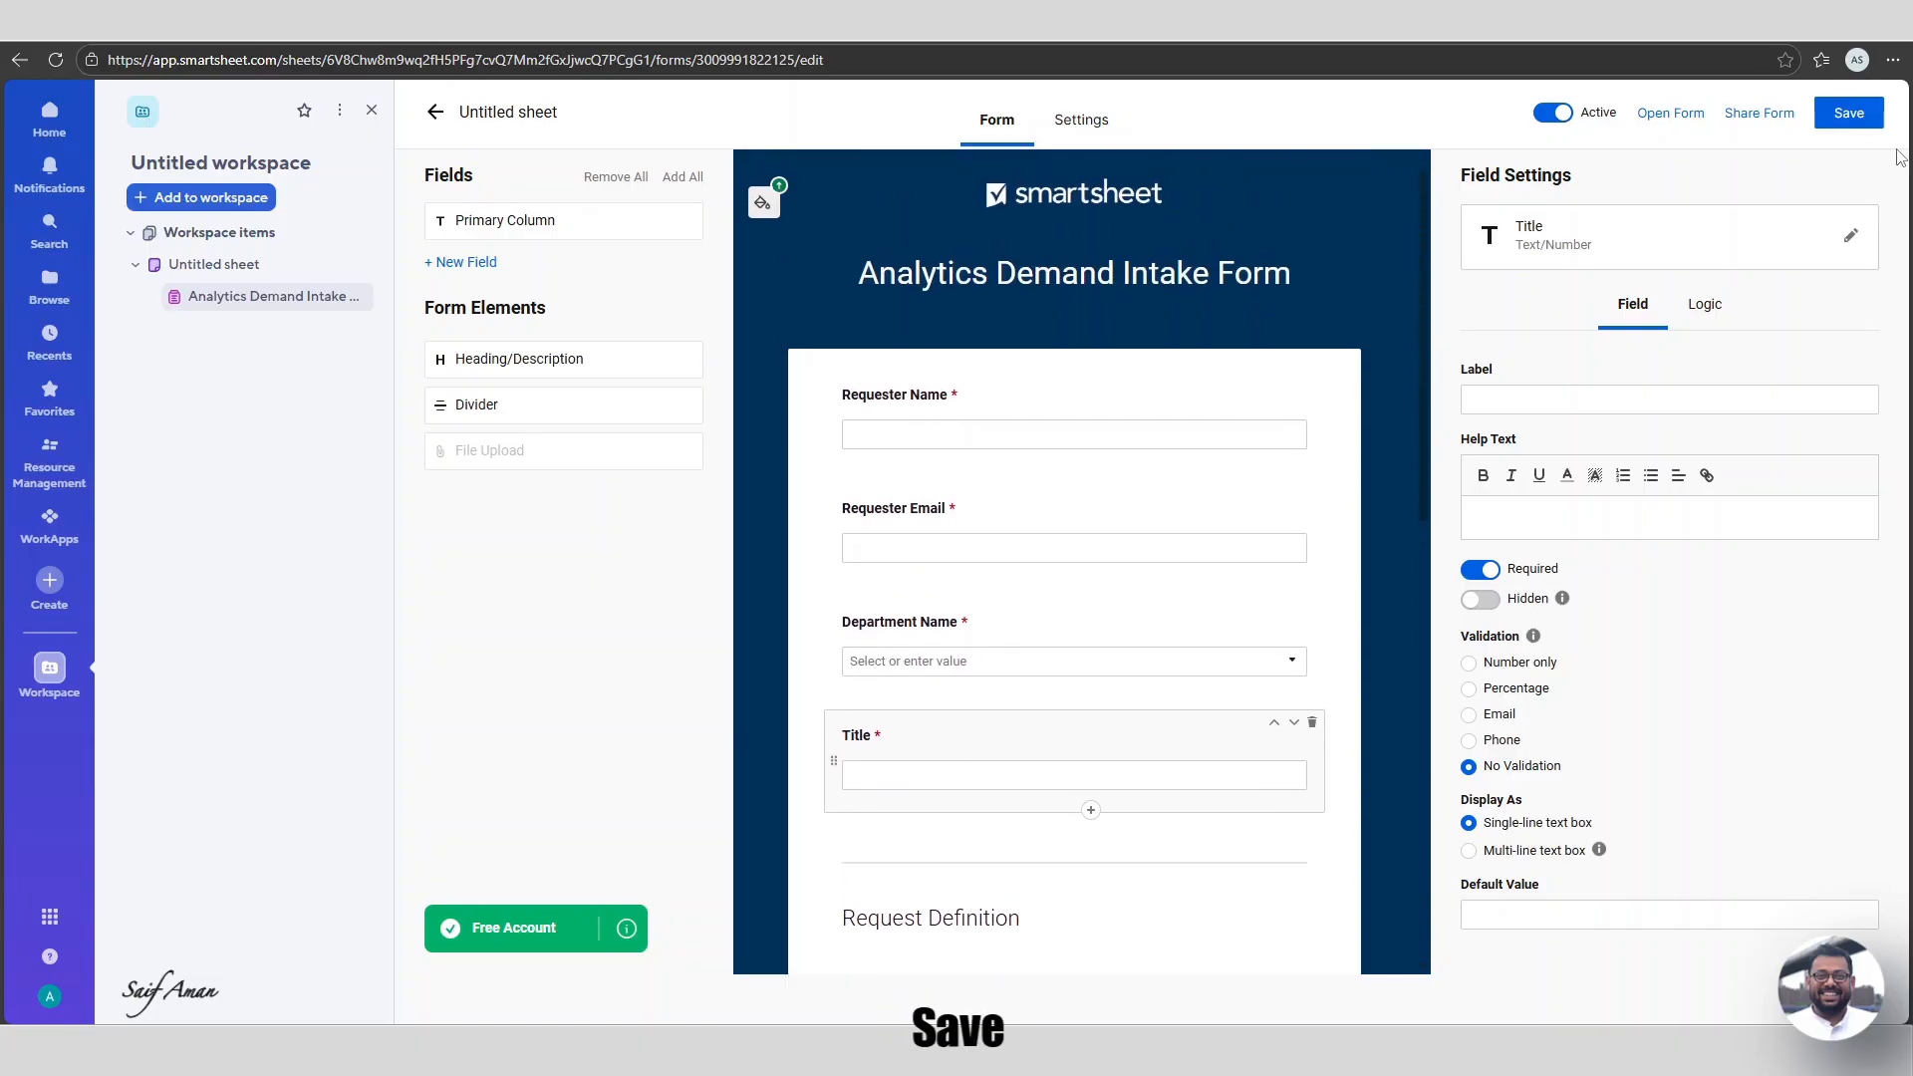
left_click(1847, 117)
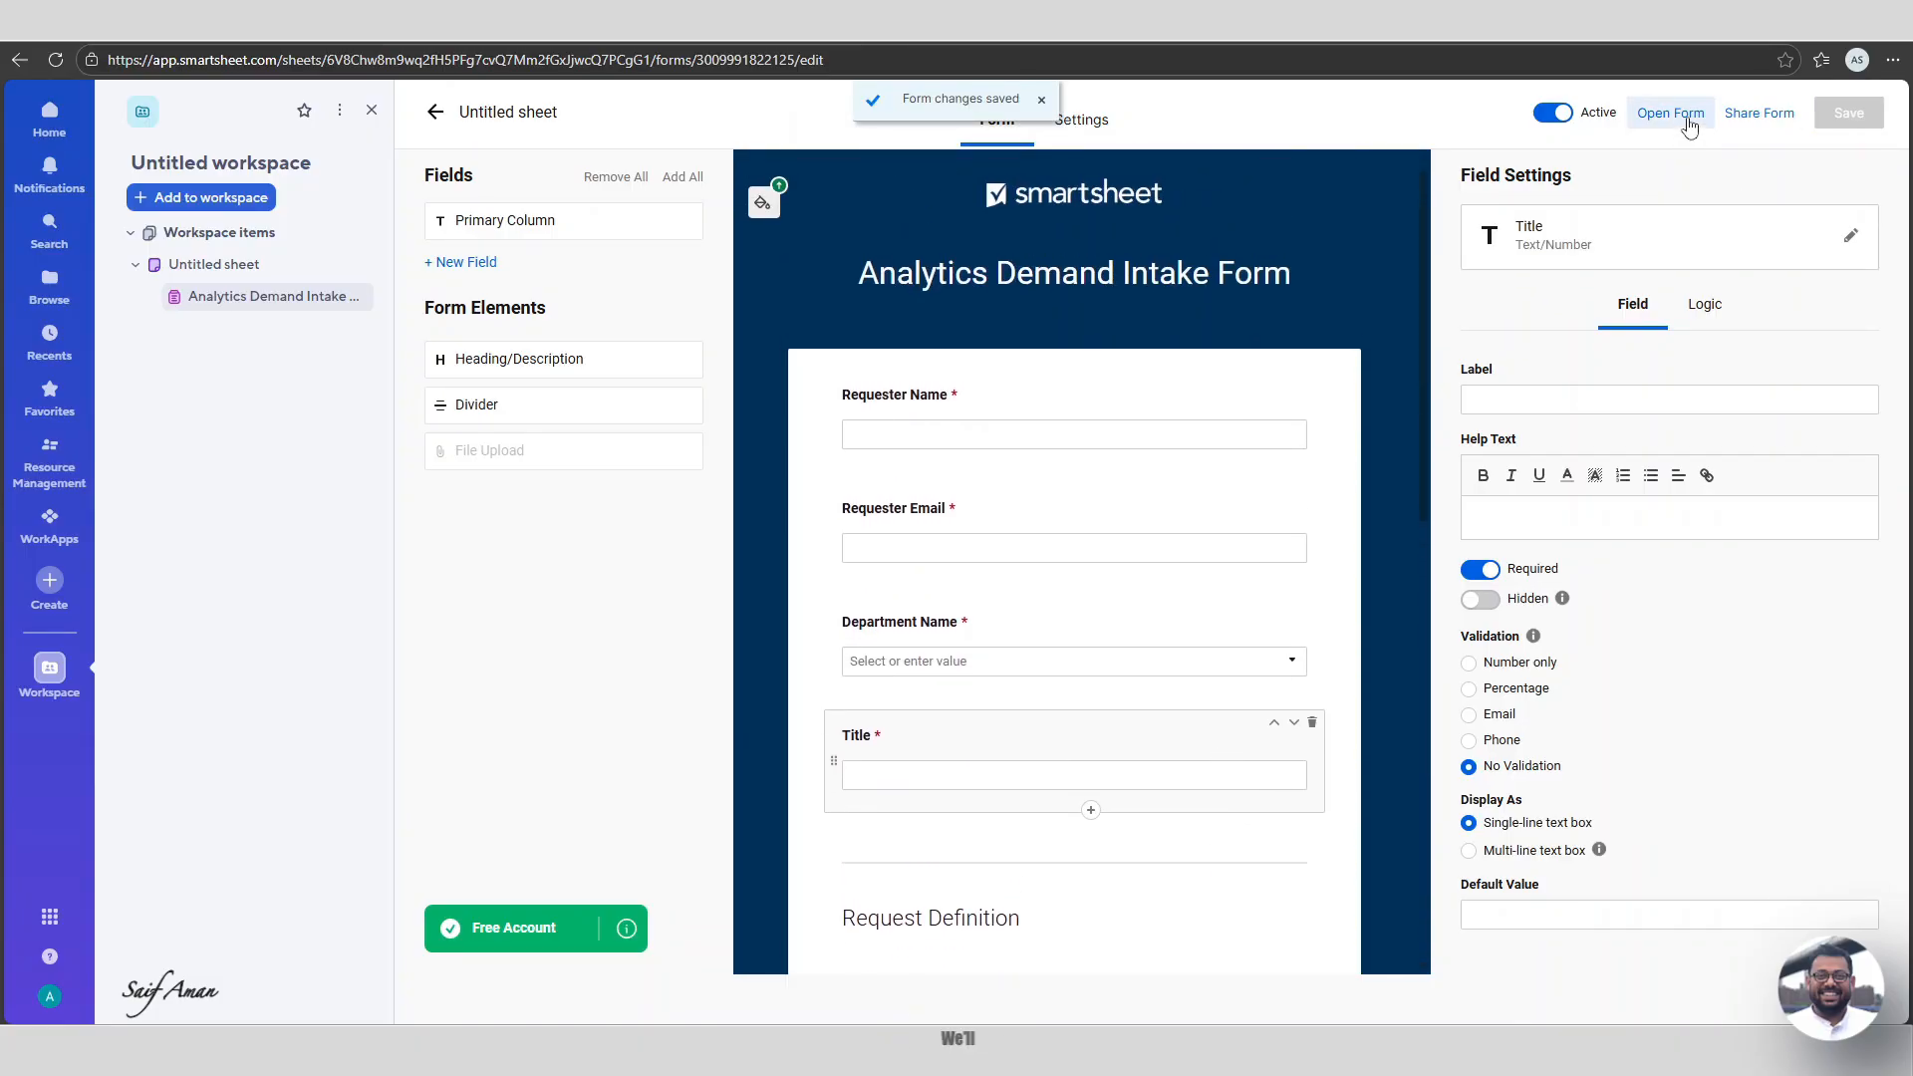
Open the live form in a new tab and scroll through all its fields.
left_click(1691, 115)
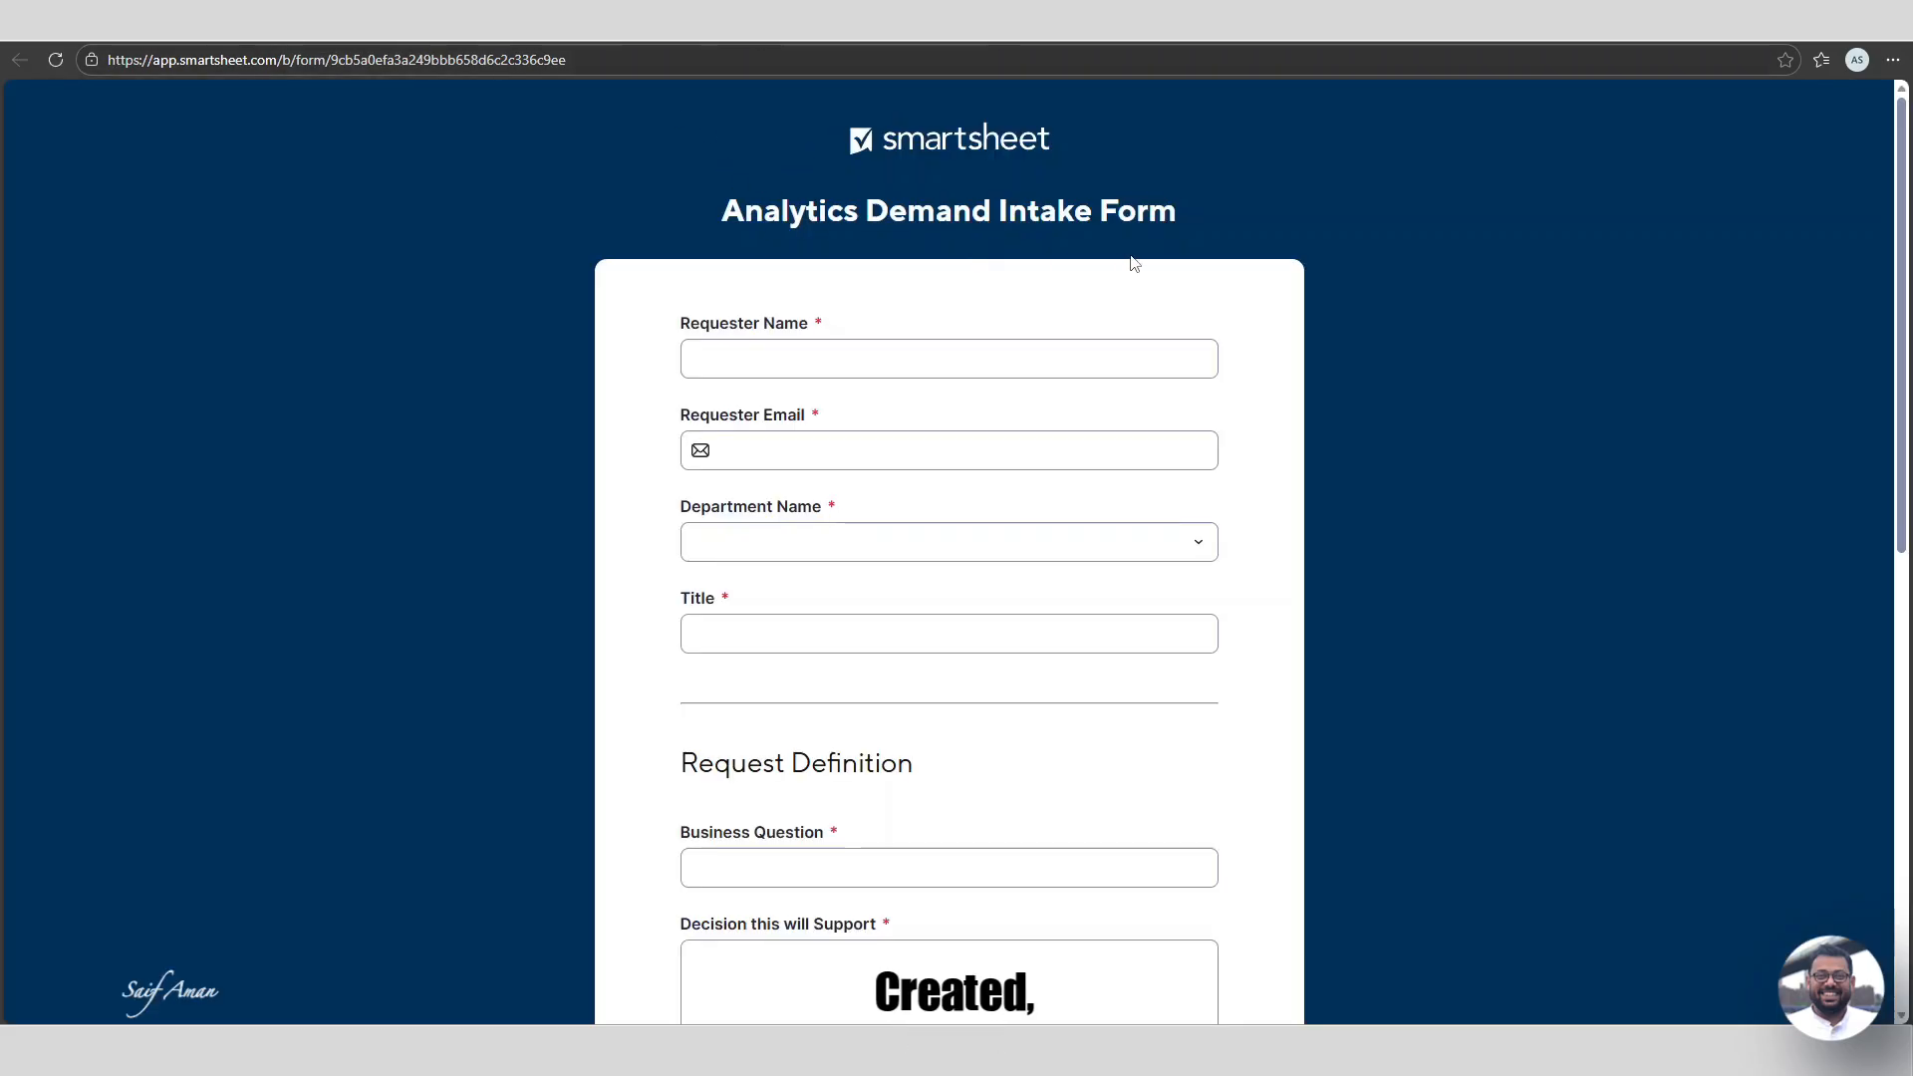
left_click_drag(728, 206, 1178, 221)
scroll(1191, 235, "down", 1)
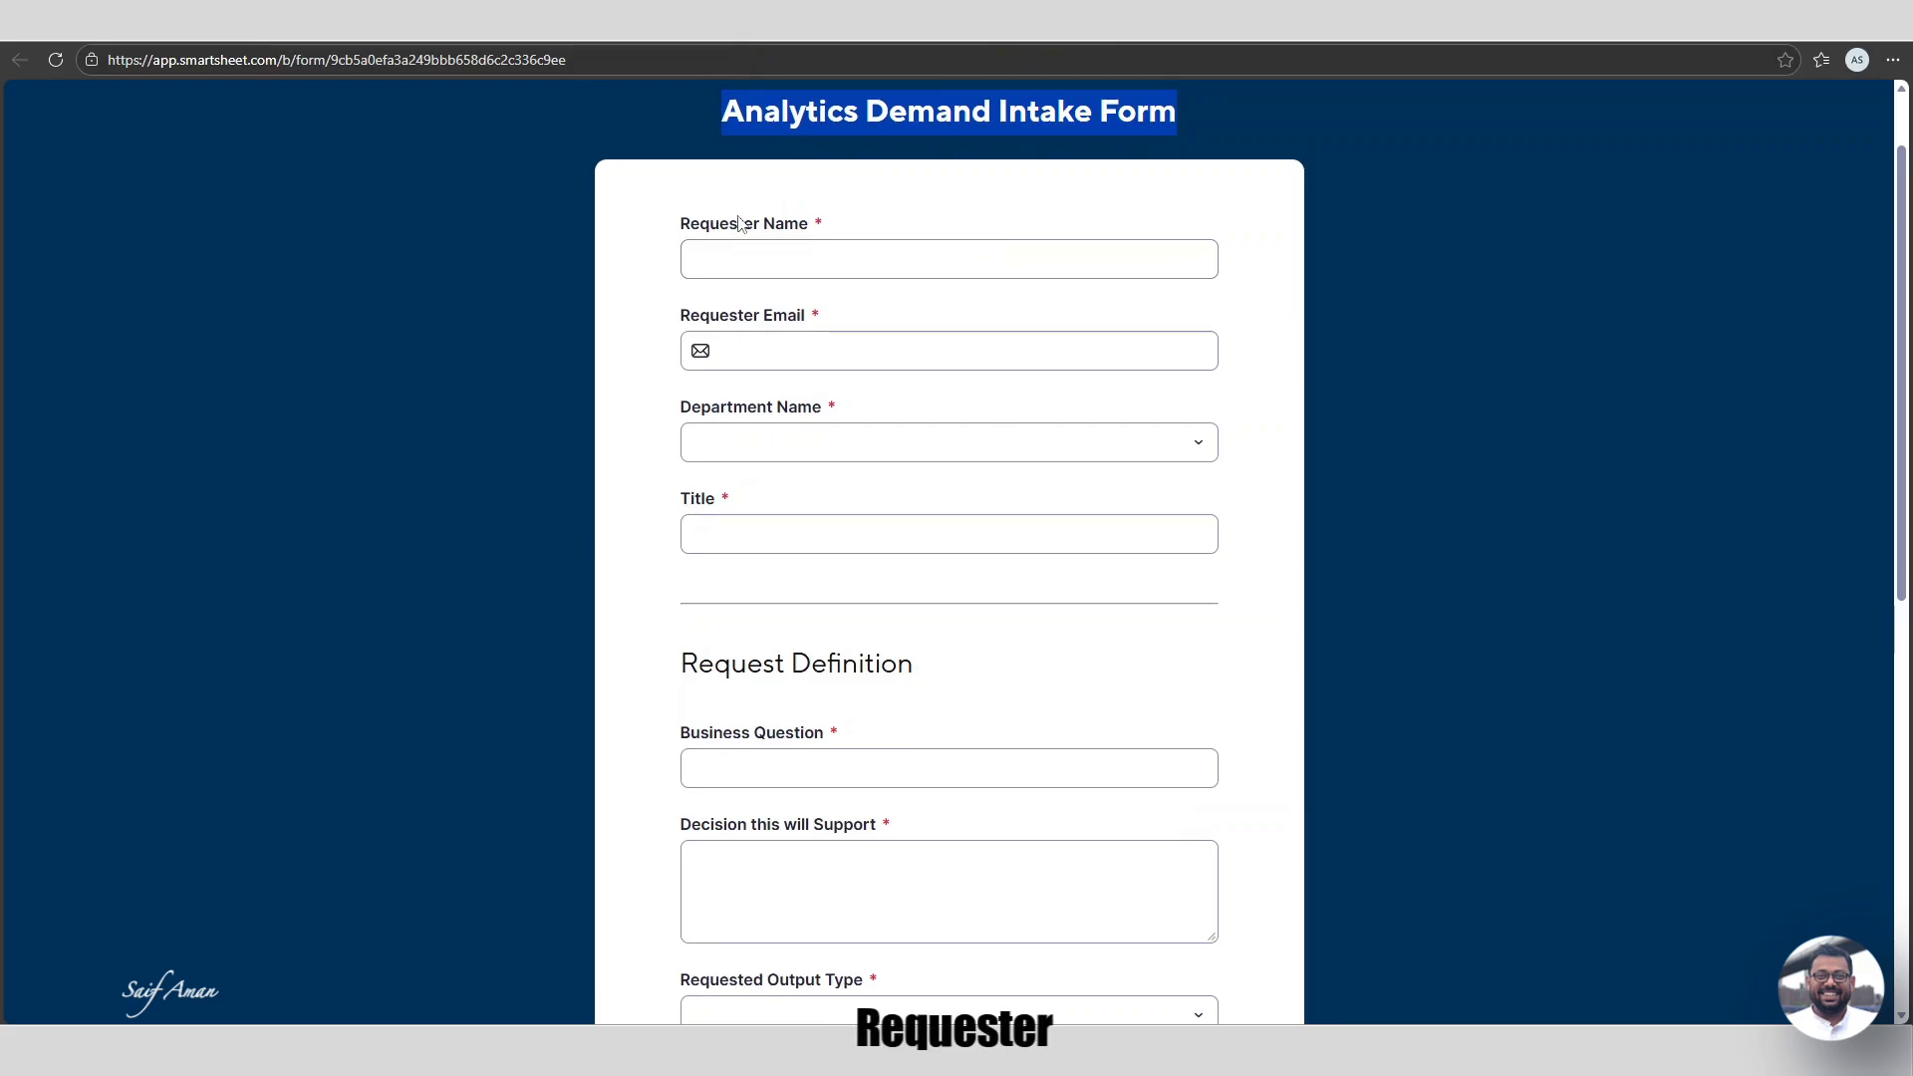
scroll(887, 389, "down", 1)
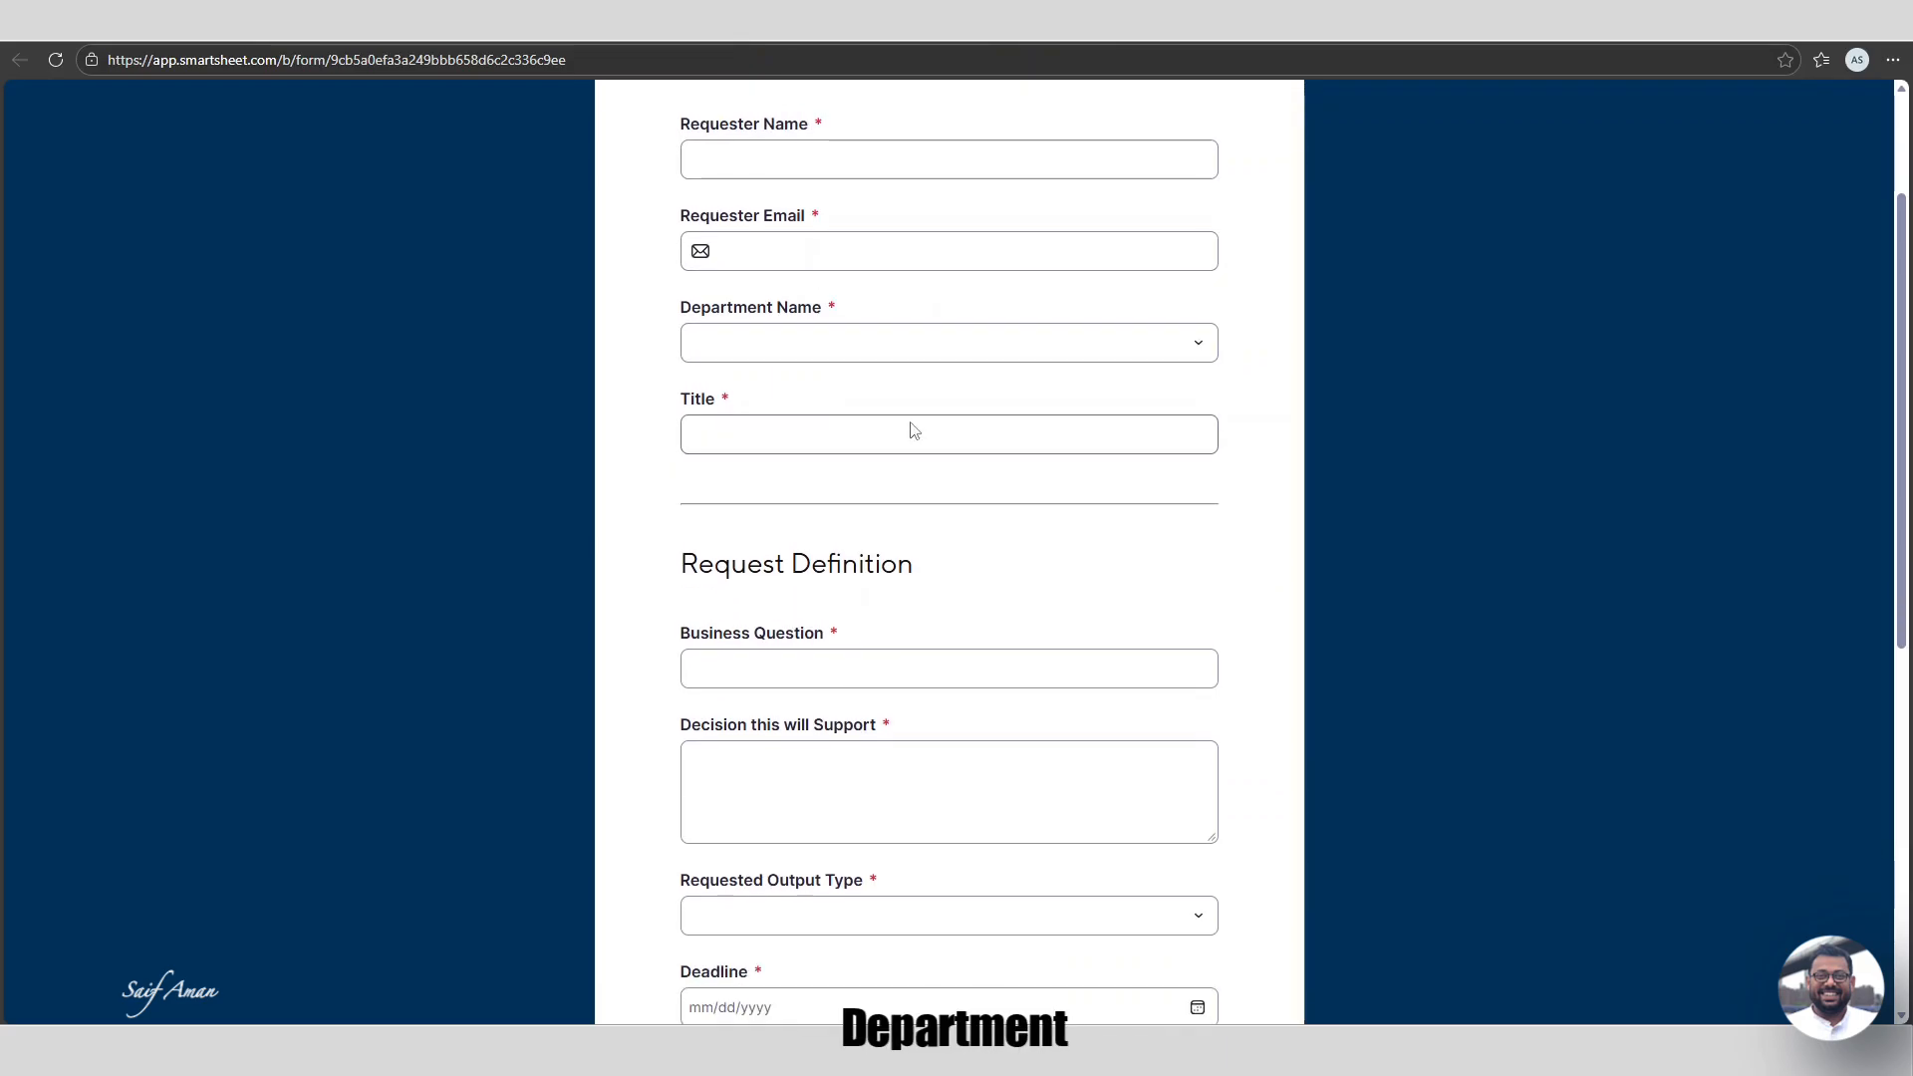
scroll(897, 422, "down", 3)
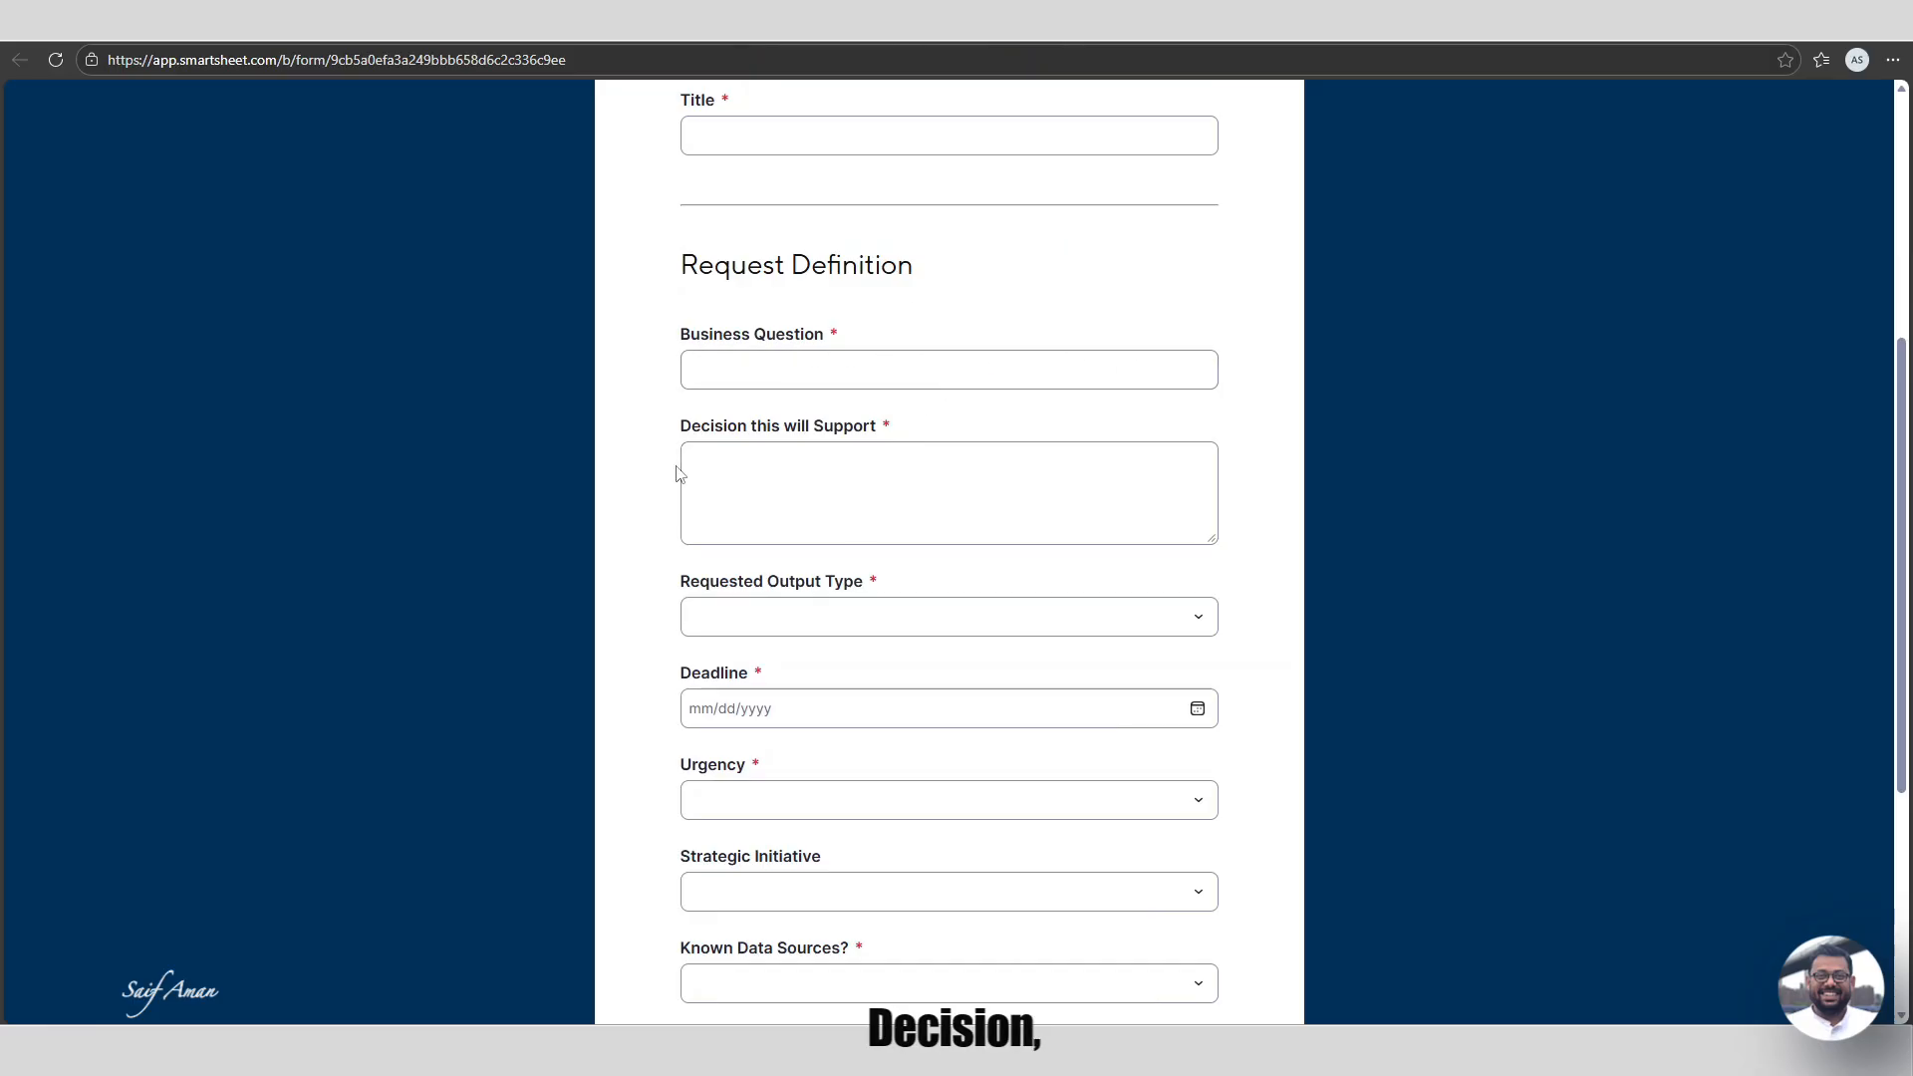
scroll(877, 462, "down", 3)
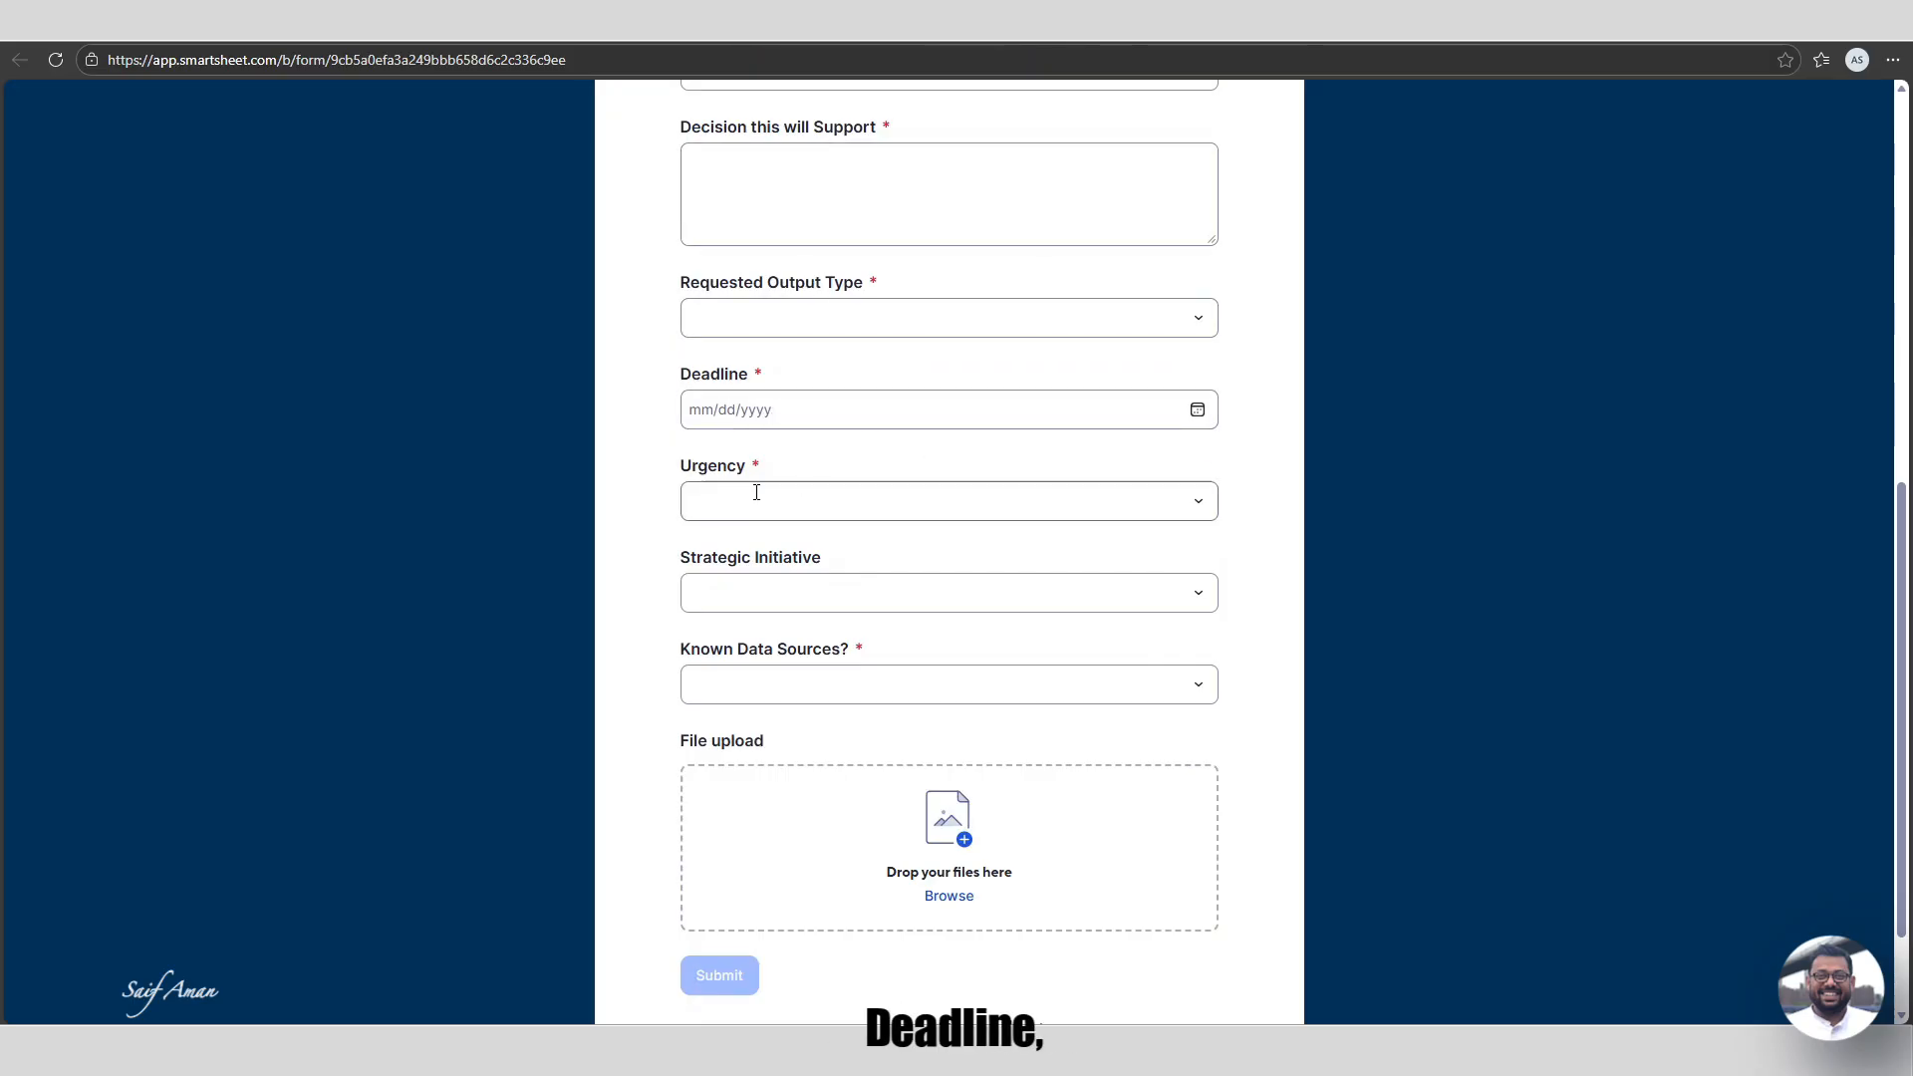
scroll(952, 545, "down", 2)
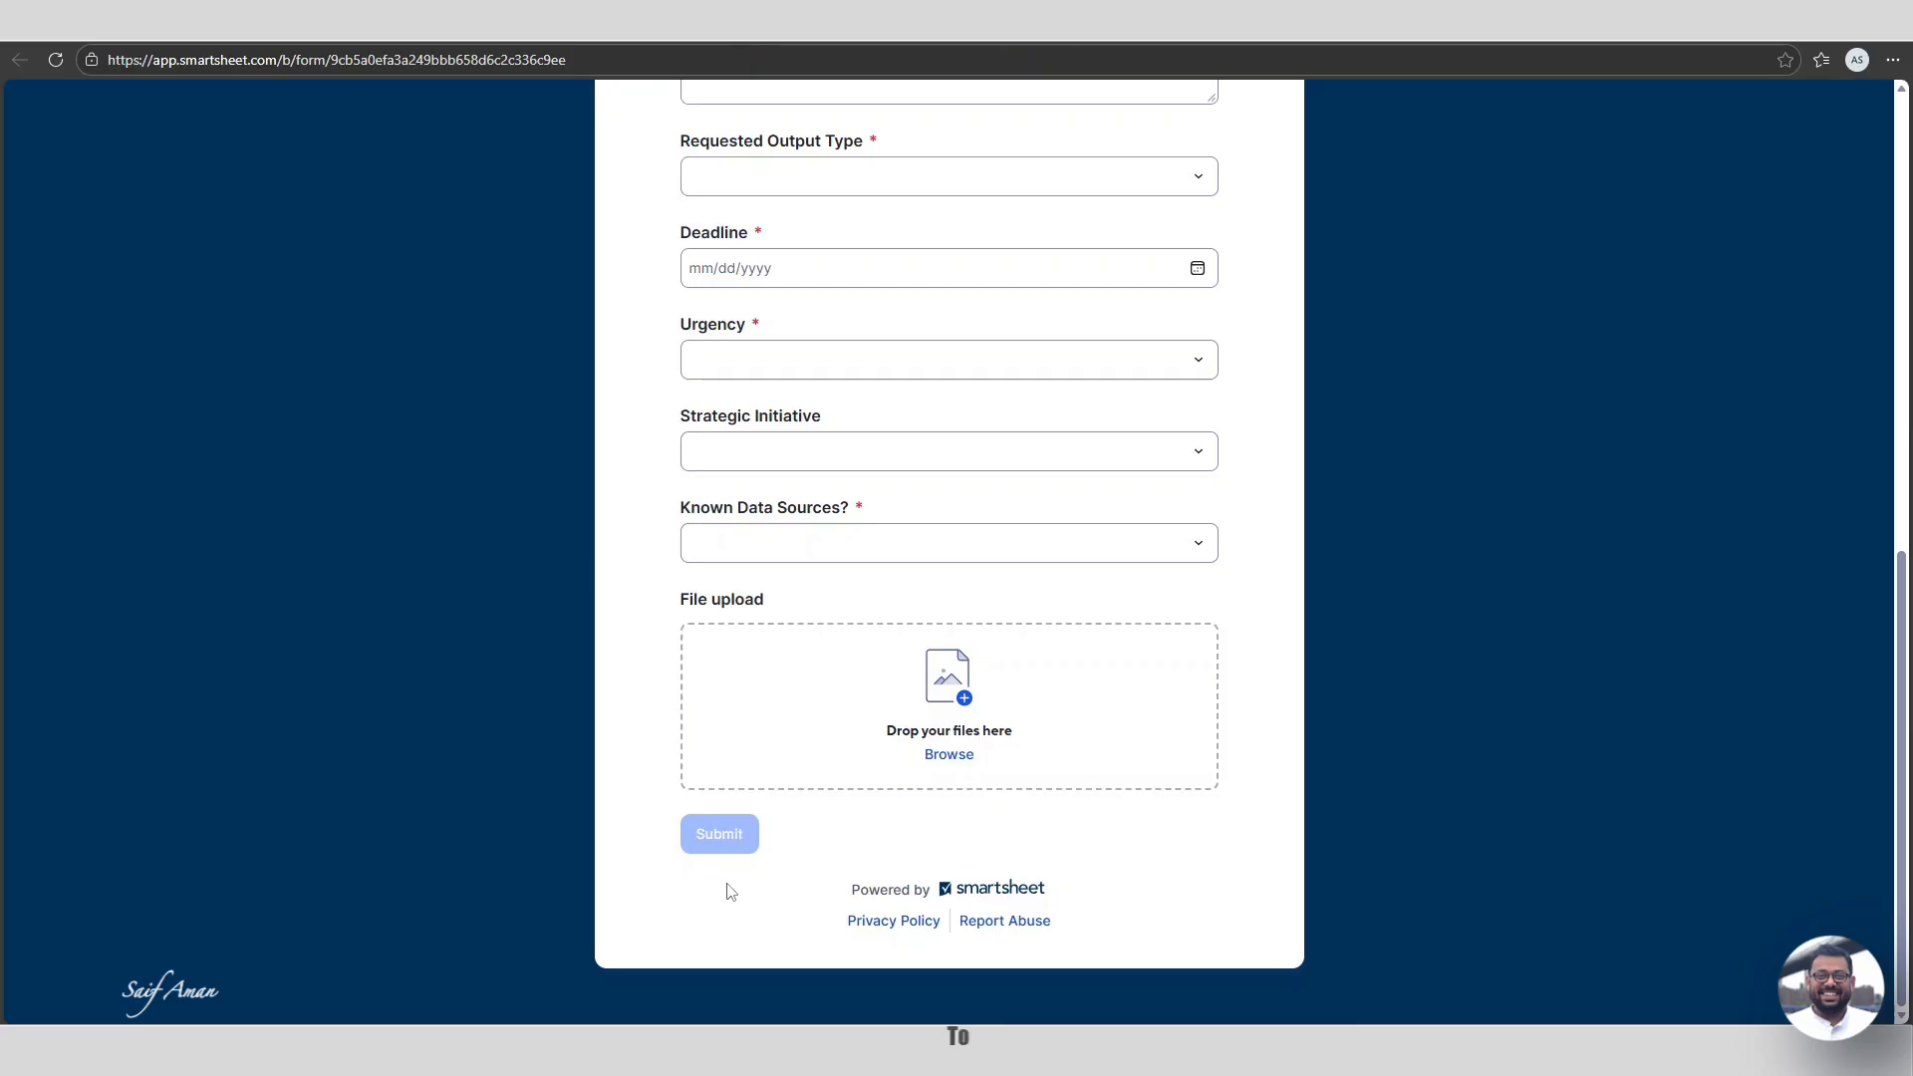
scroll(817, 782, "up", 9)
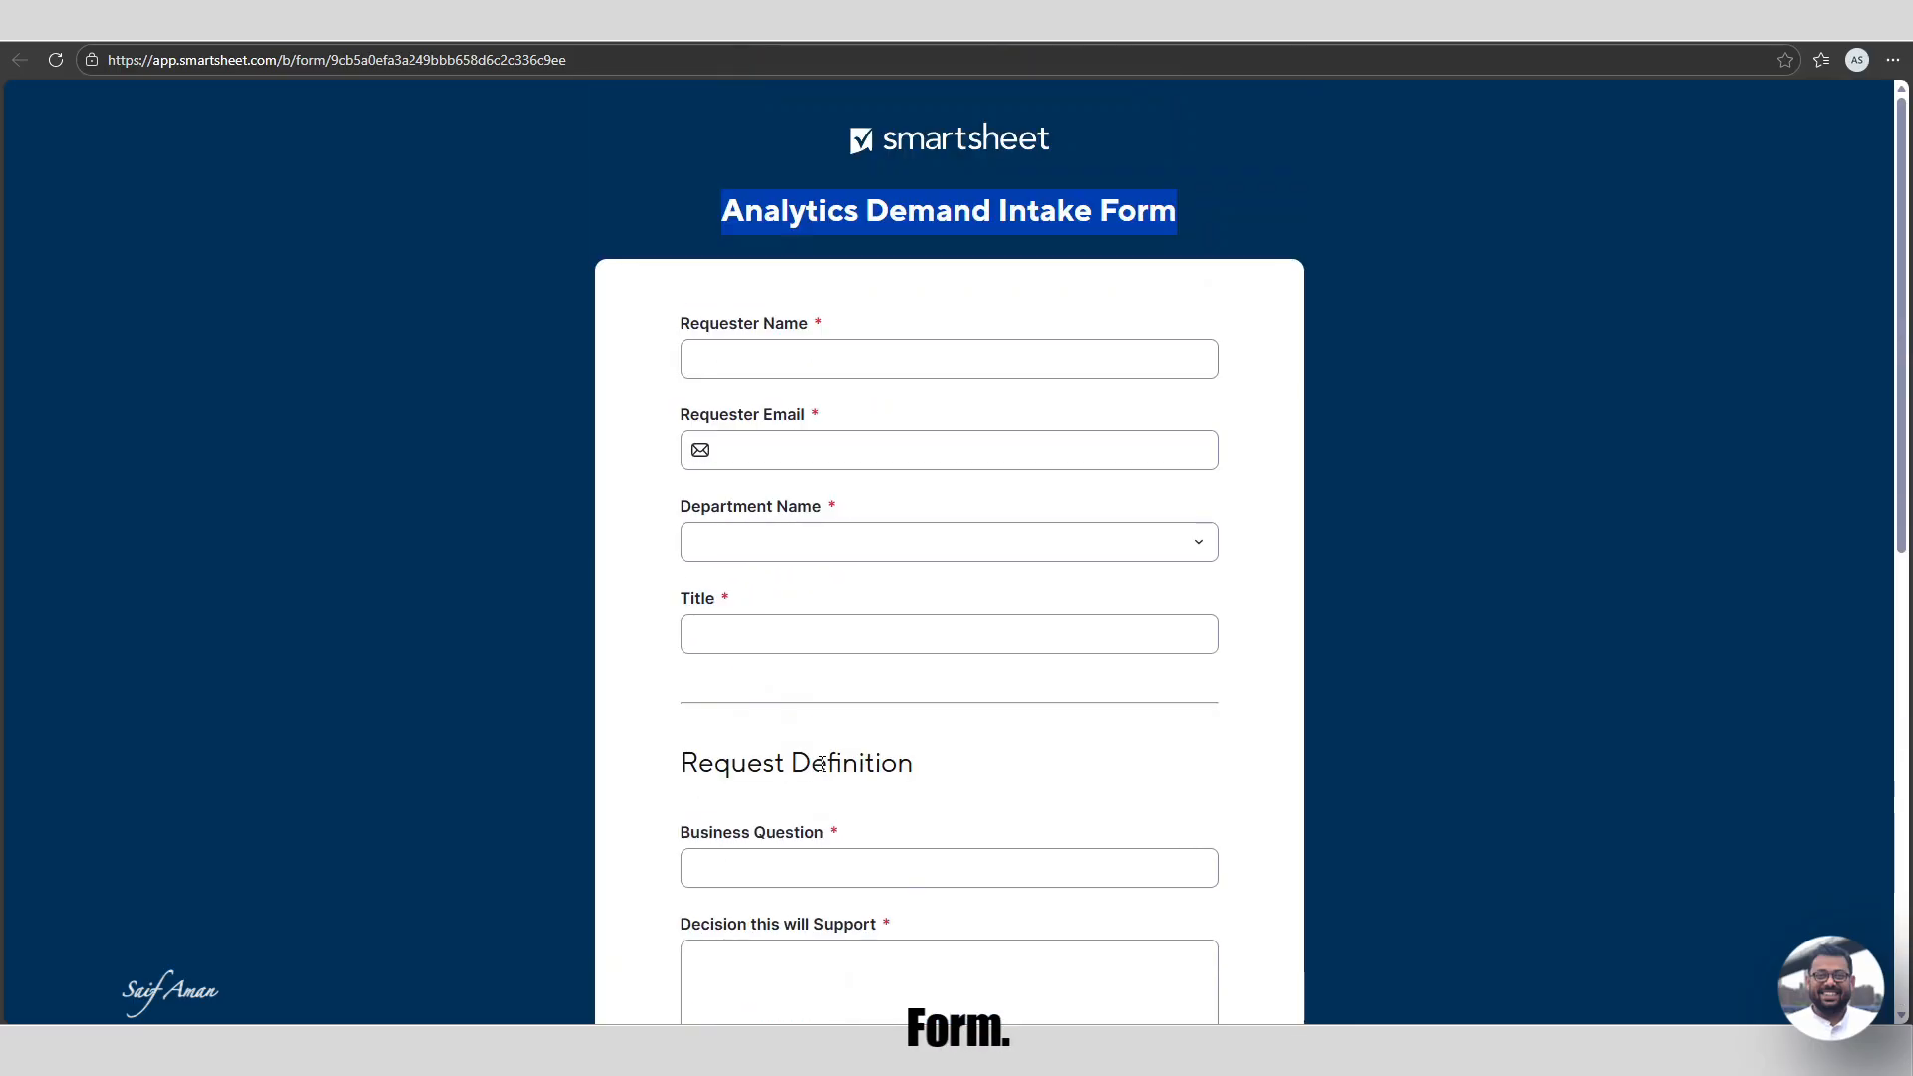
Fill in a requester name and email, department Procurement, and Title 'Director of Procurement'.
left_click(738, 361)
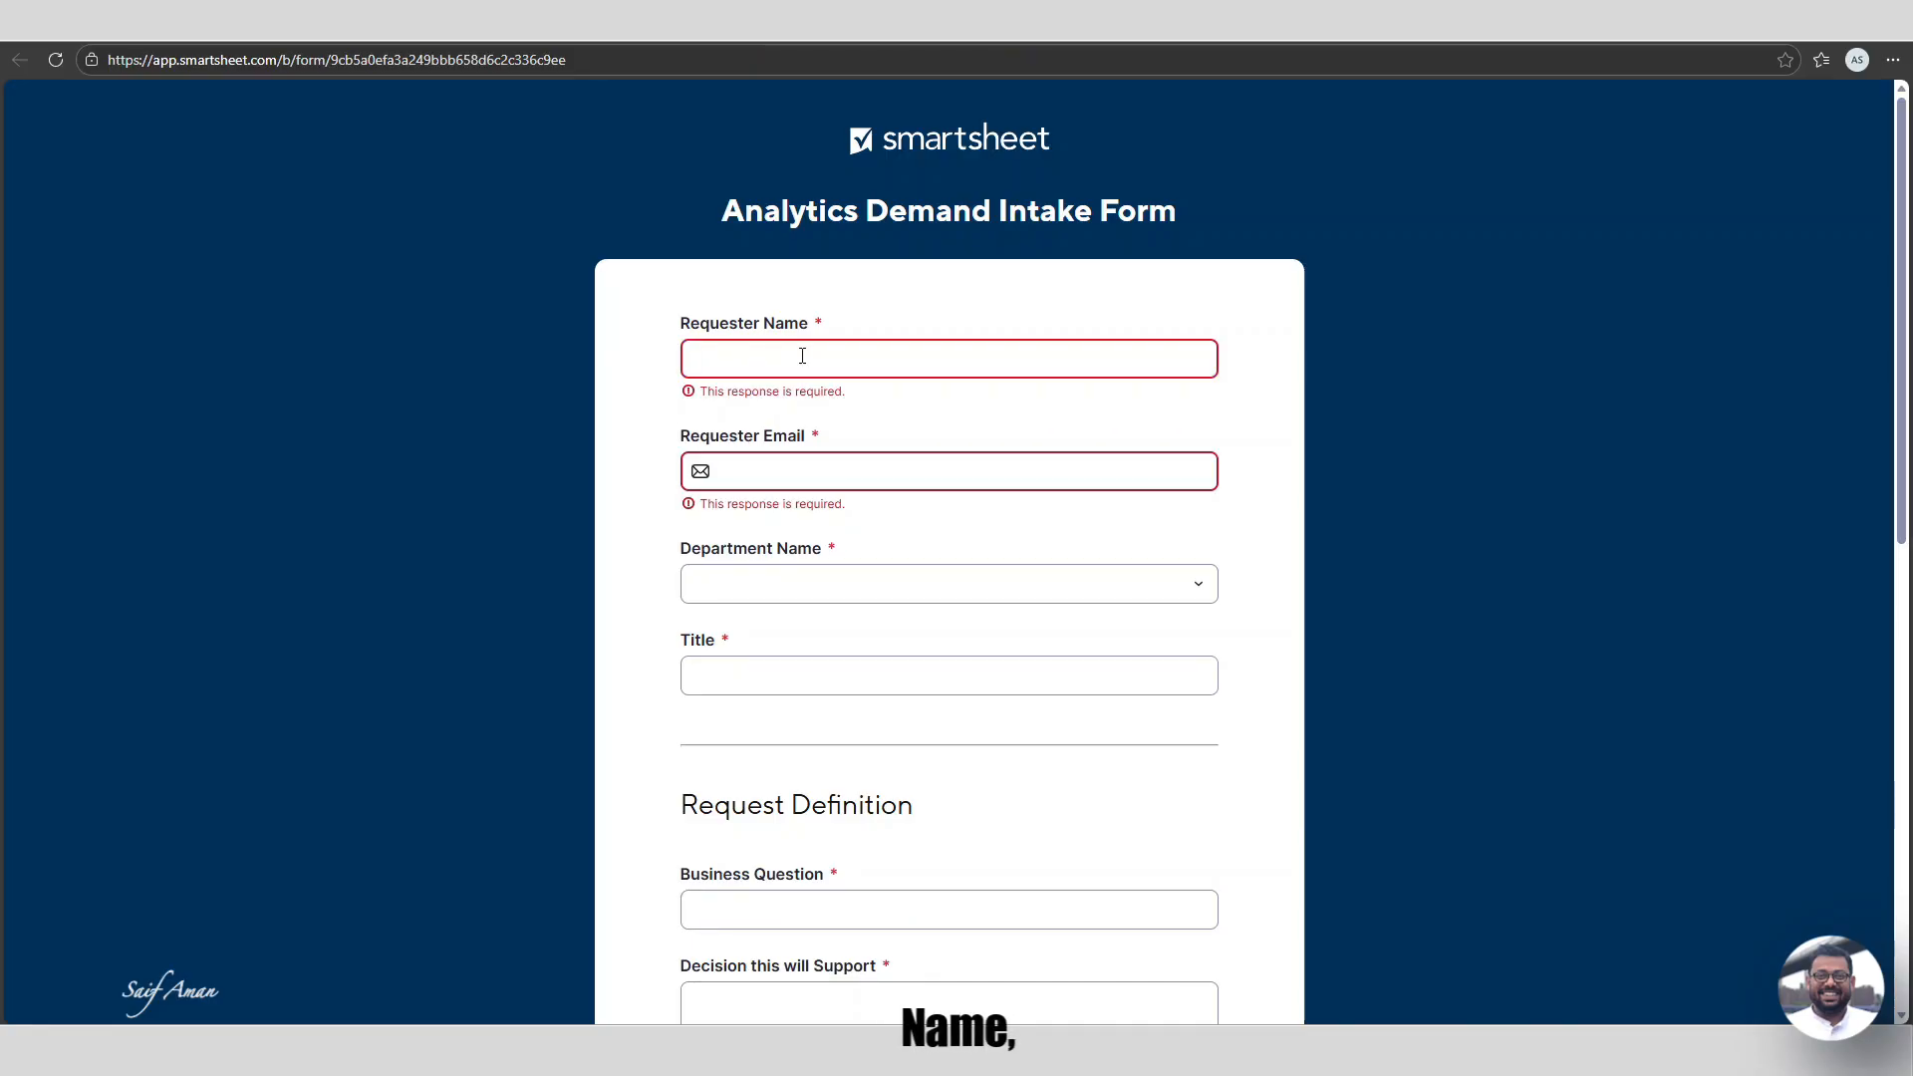
type("John Doe")
left_click(855, 454)
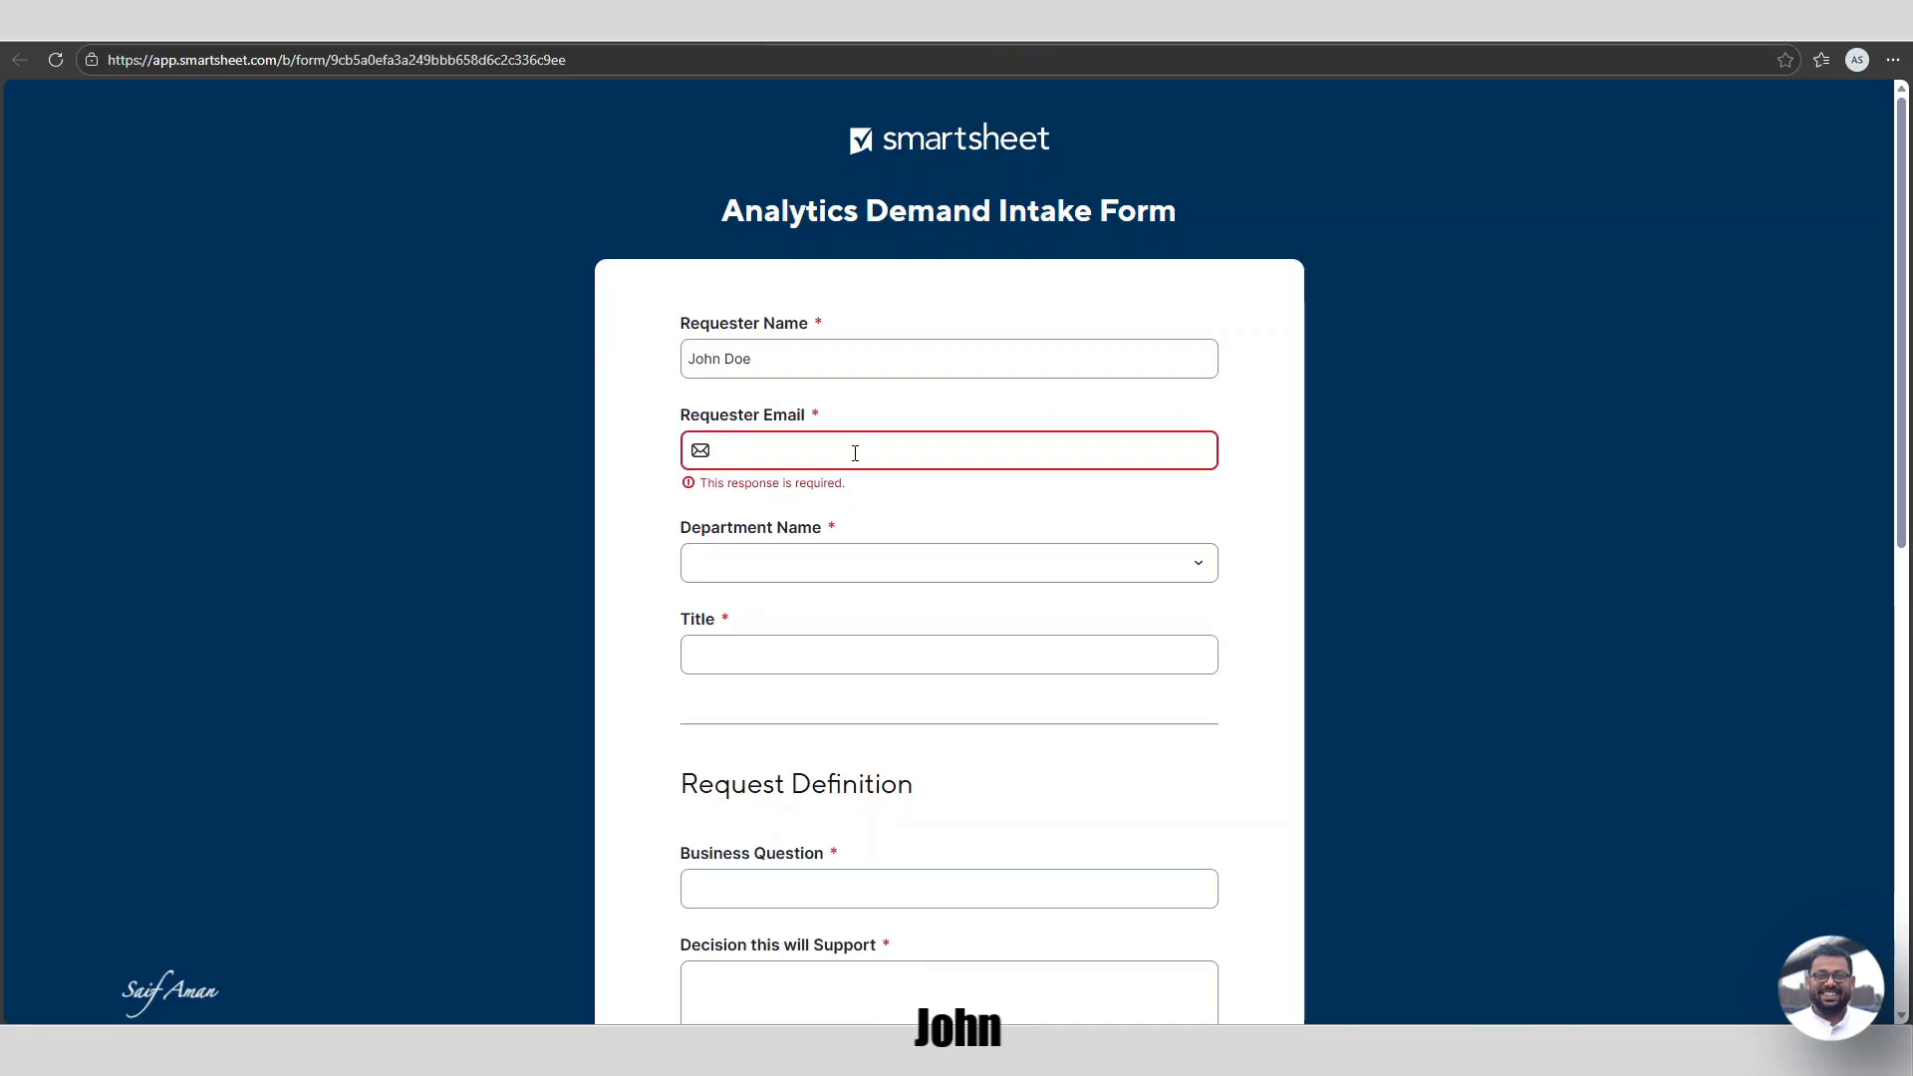
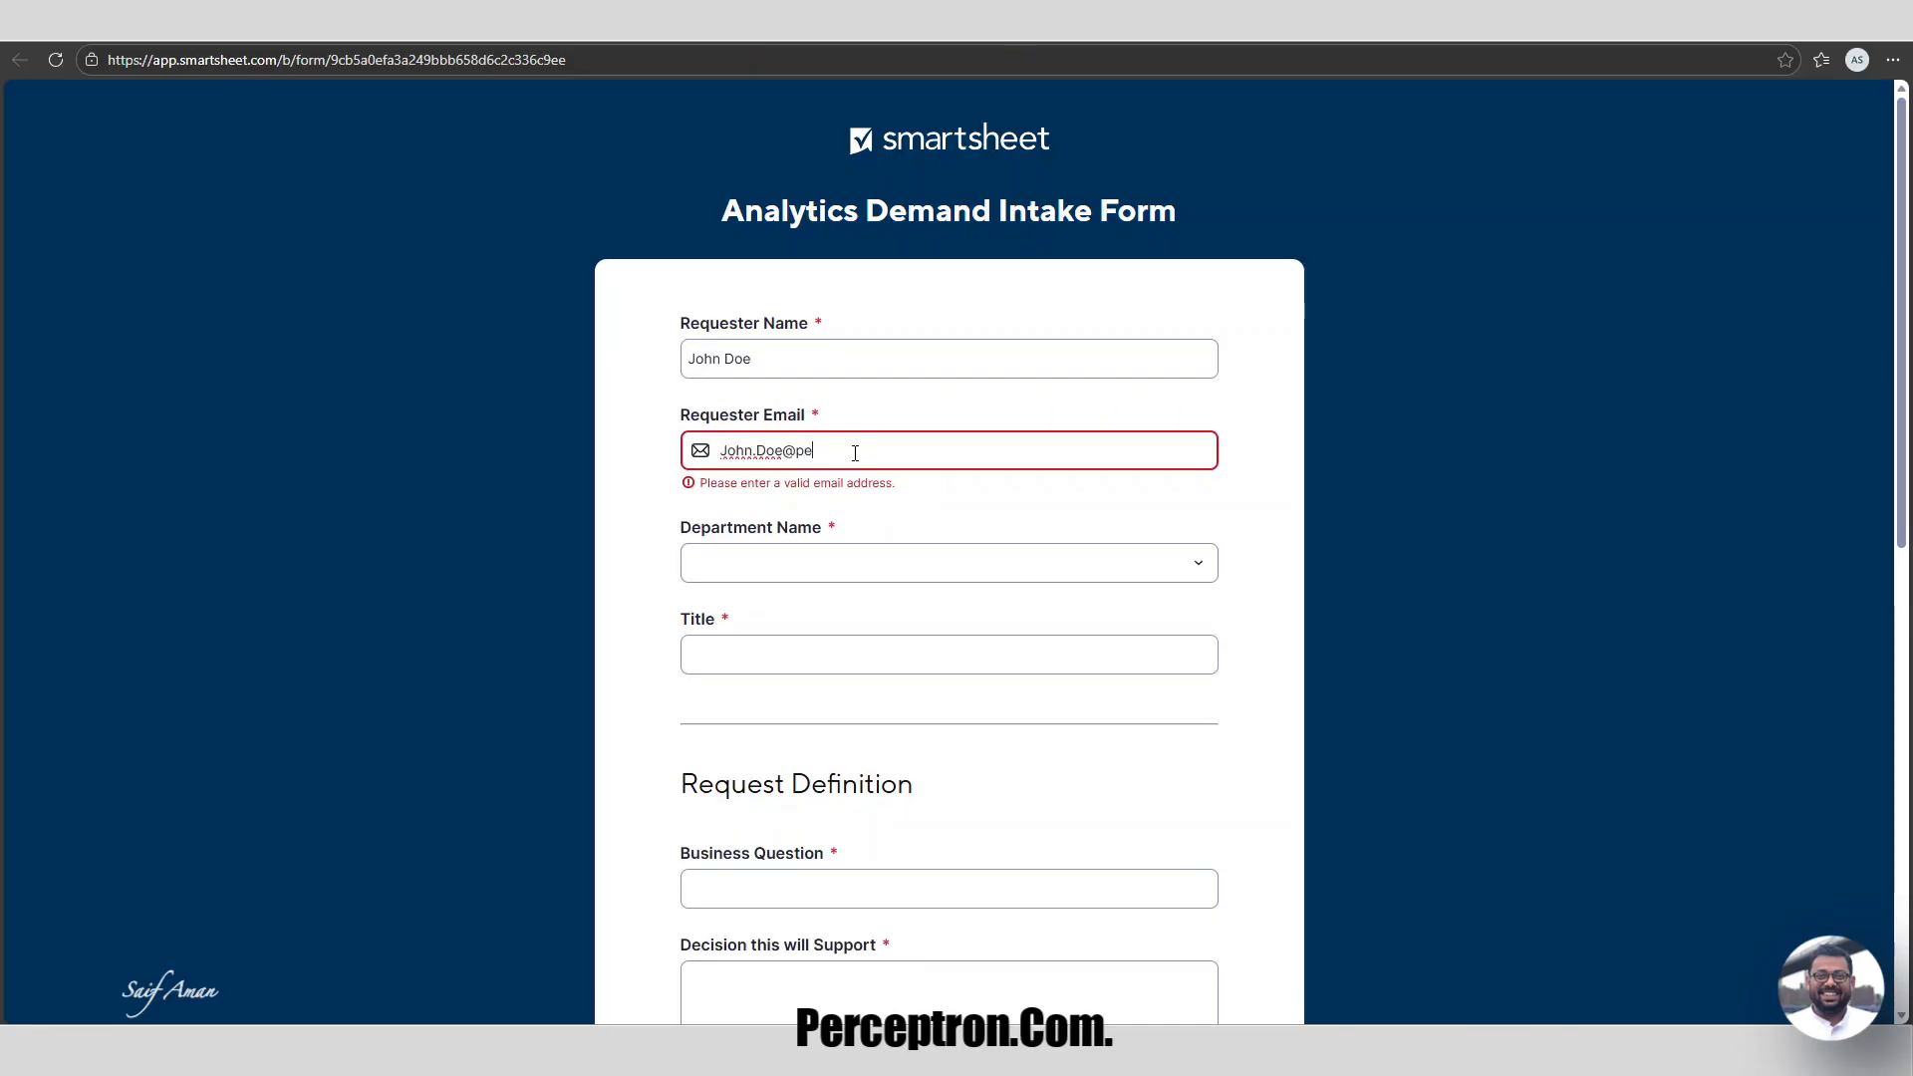
left_click(847, 545)
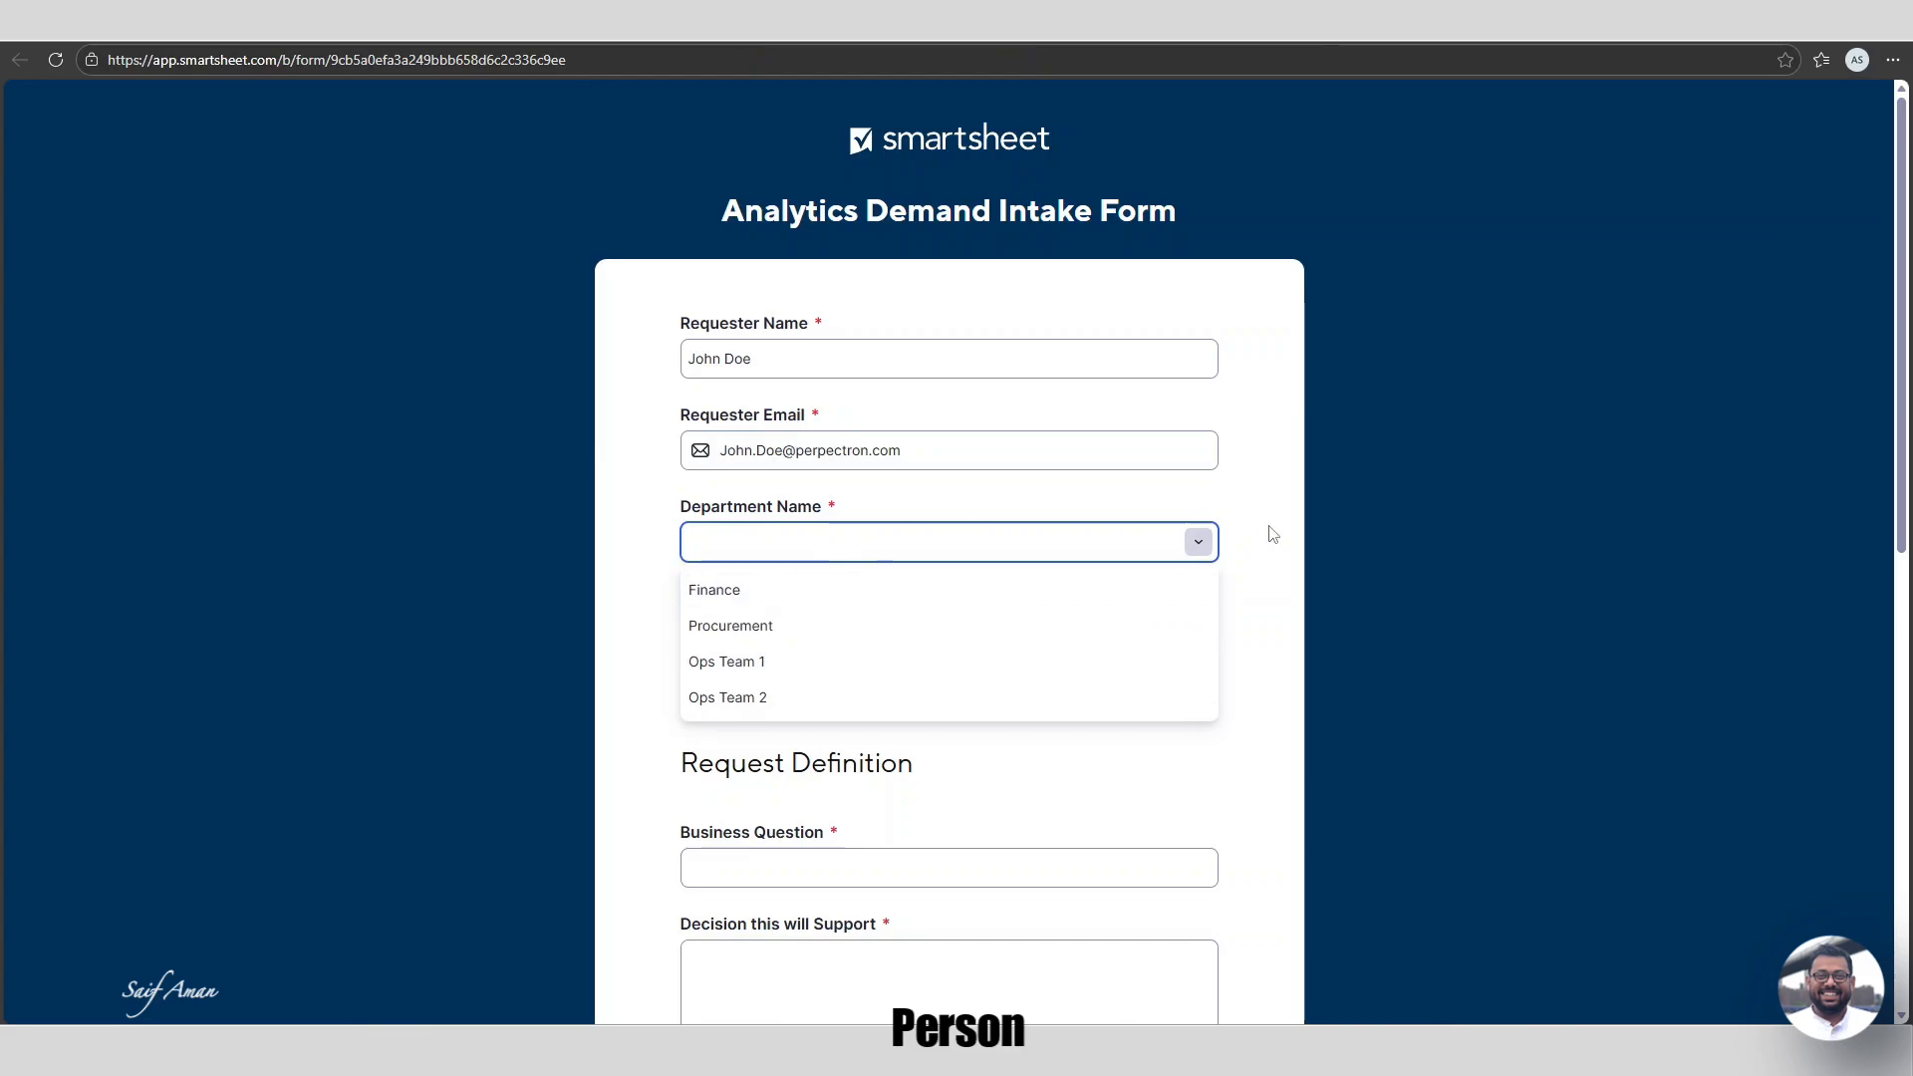
left_click(715, 628)
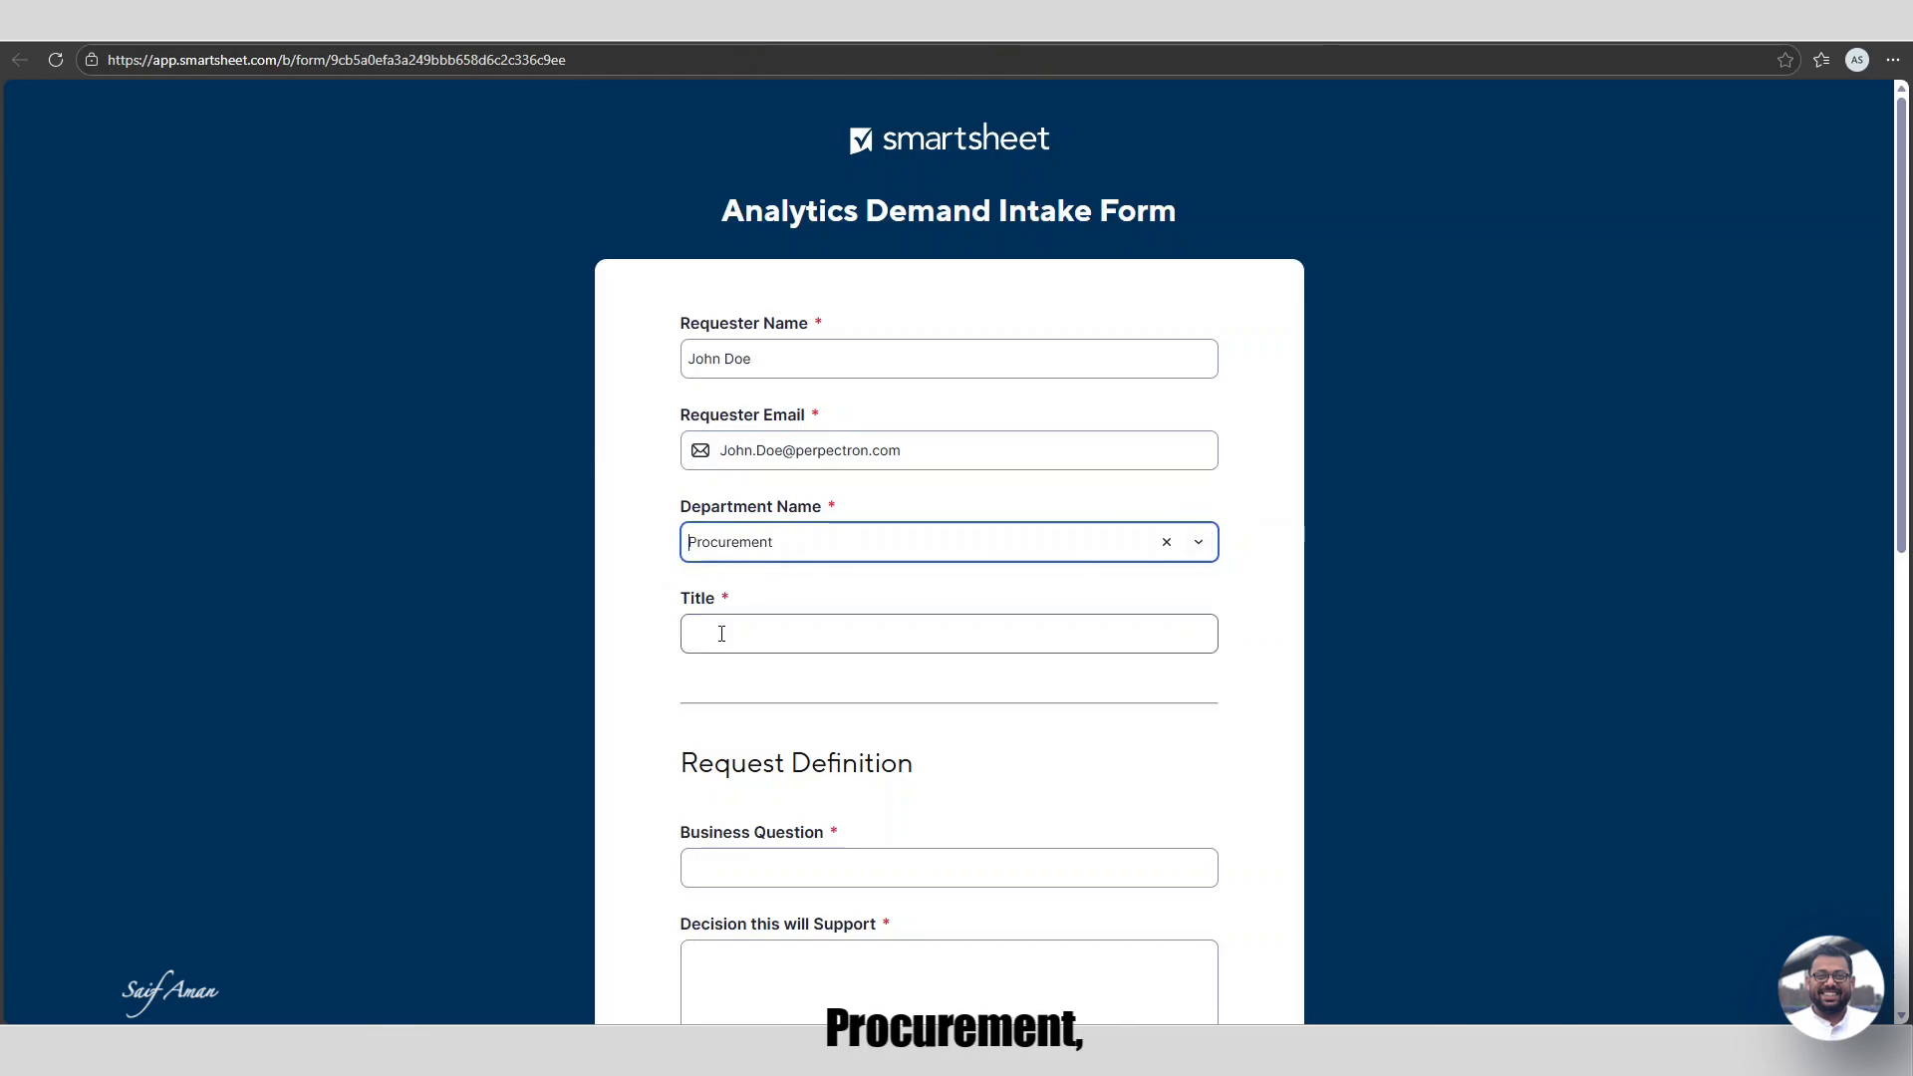
scroll(862, 630, "down", 2)
left_click(810, 439)
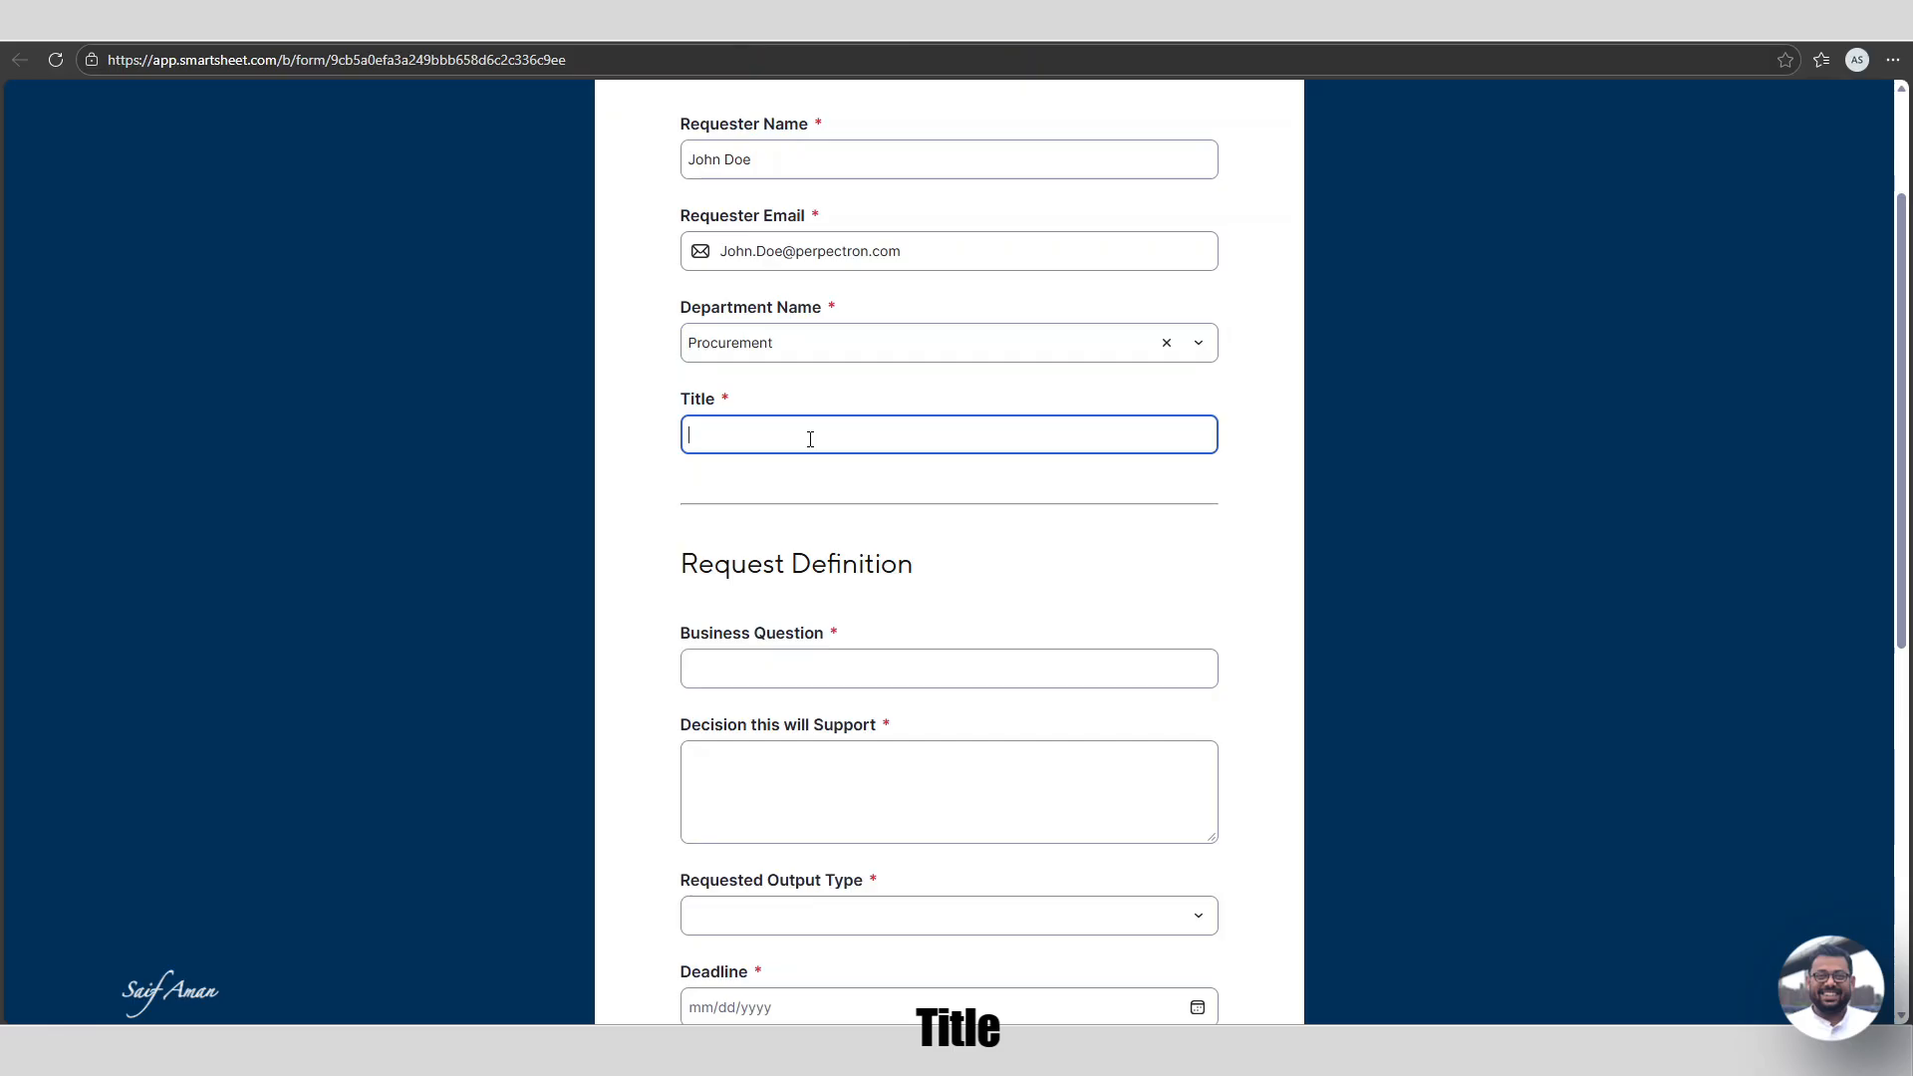
type("Director of Procurement")
Begin the Business Question: 'Which department are driving higher procurement cost and w…'.
scroll(1025, 542, "down", 3)
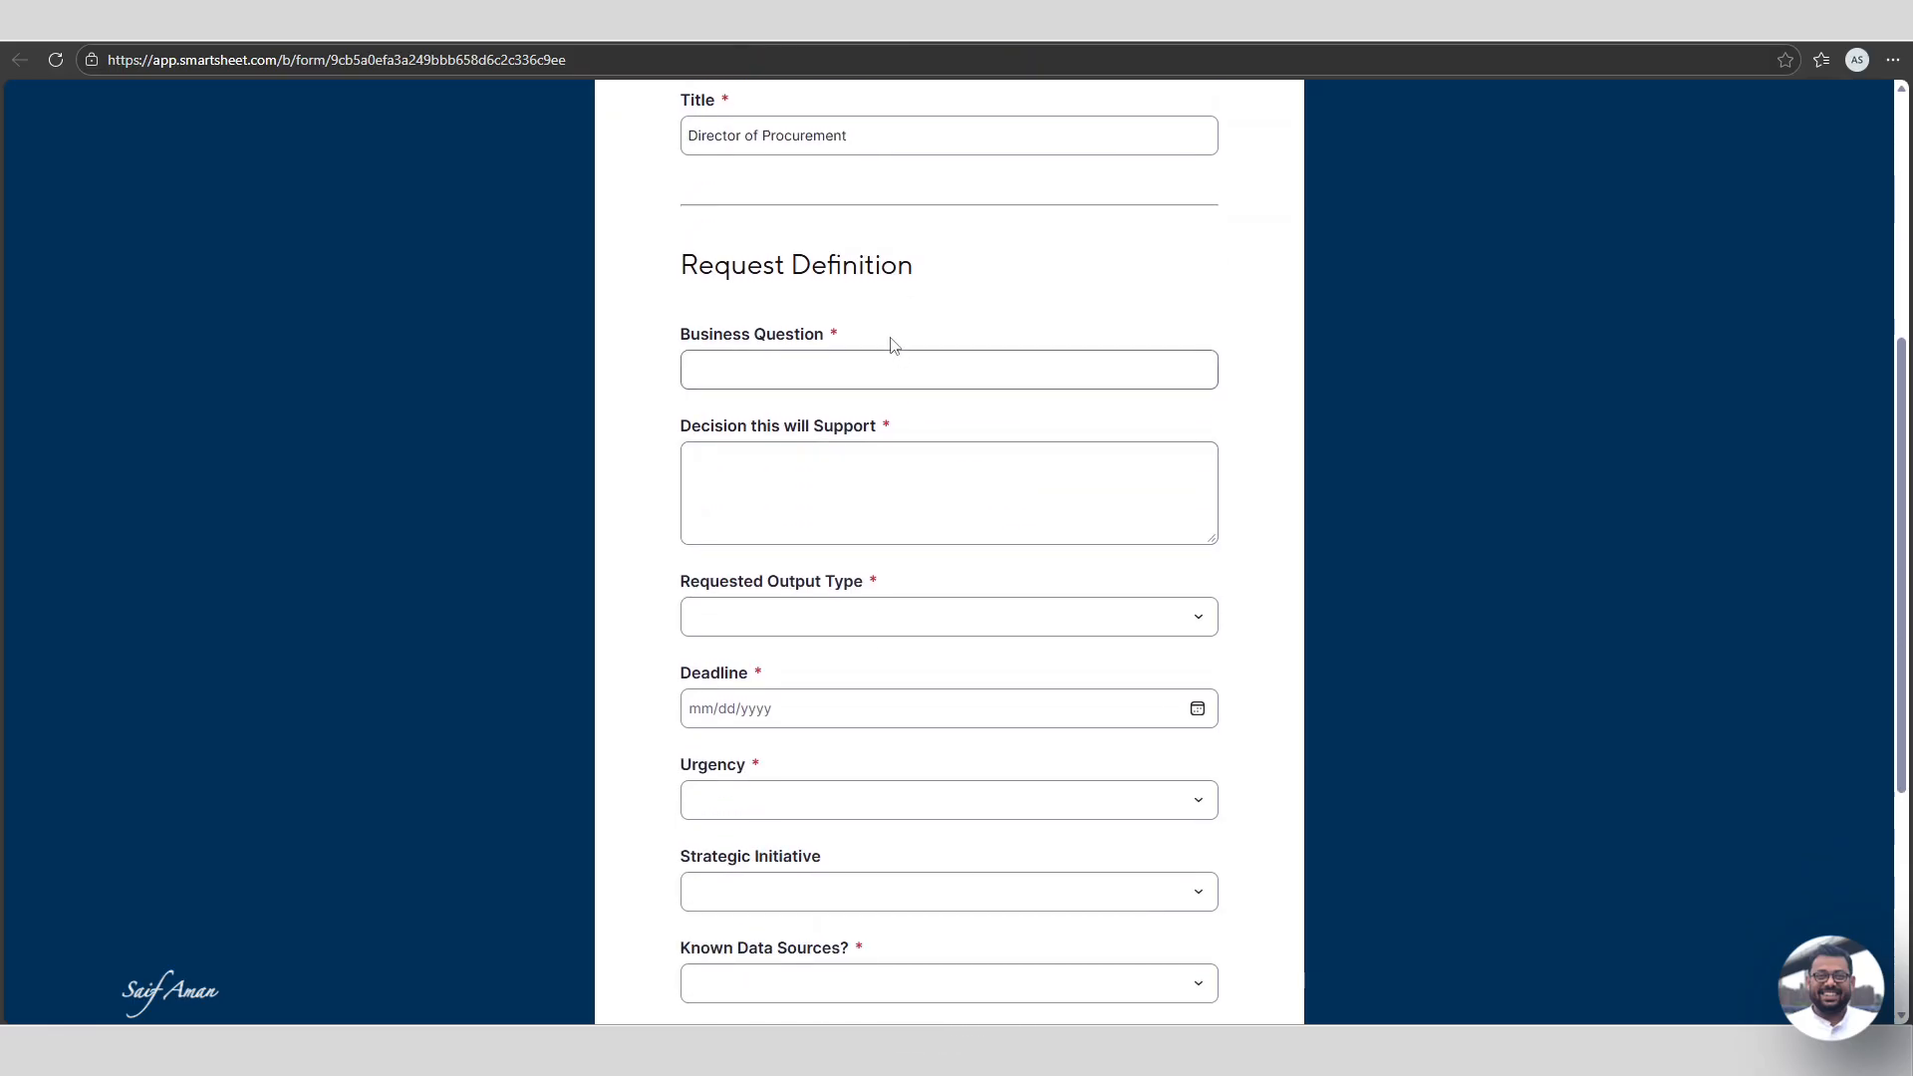
scroll(888, 341, "up", 5)
scroll(859, 464, "down", 4)
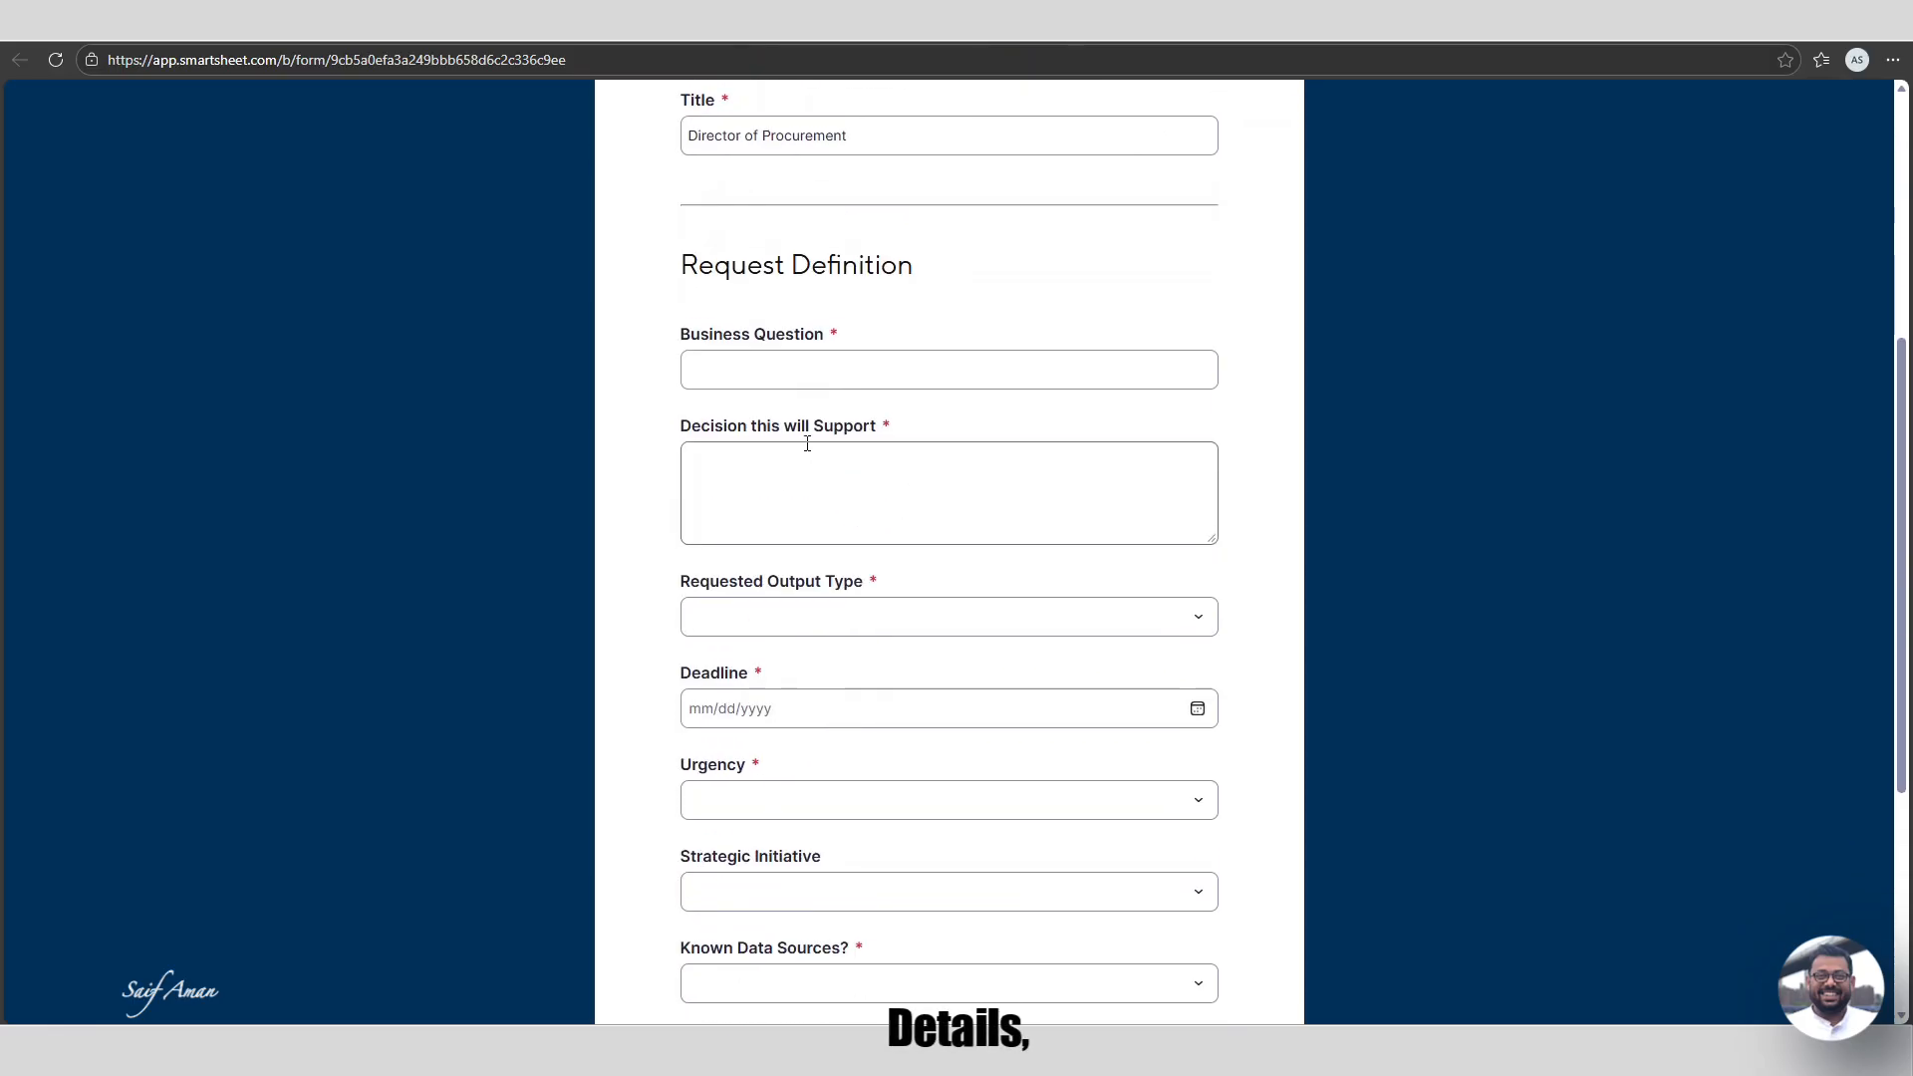
left_click_drag(672, 282, 941, 287)
left_click(710, 364)
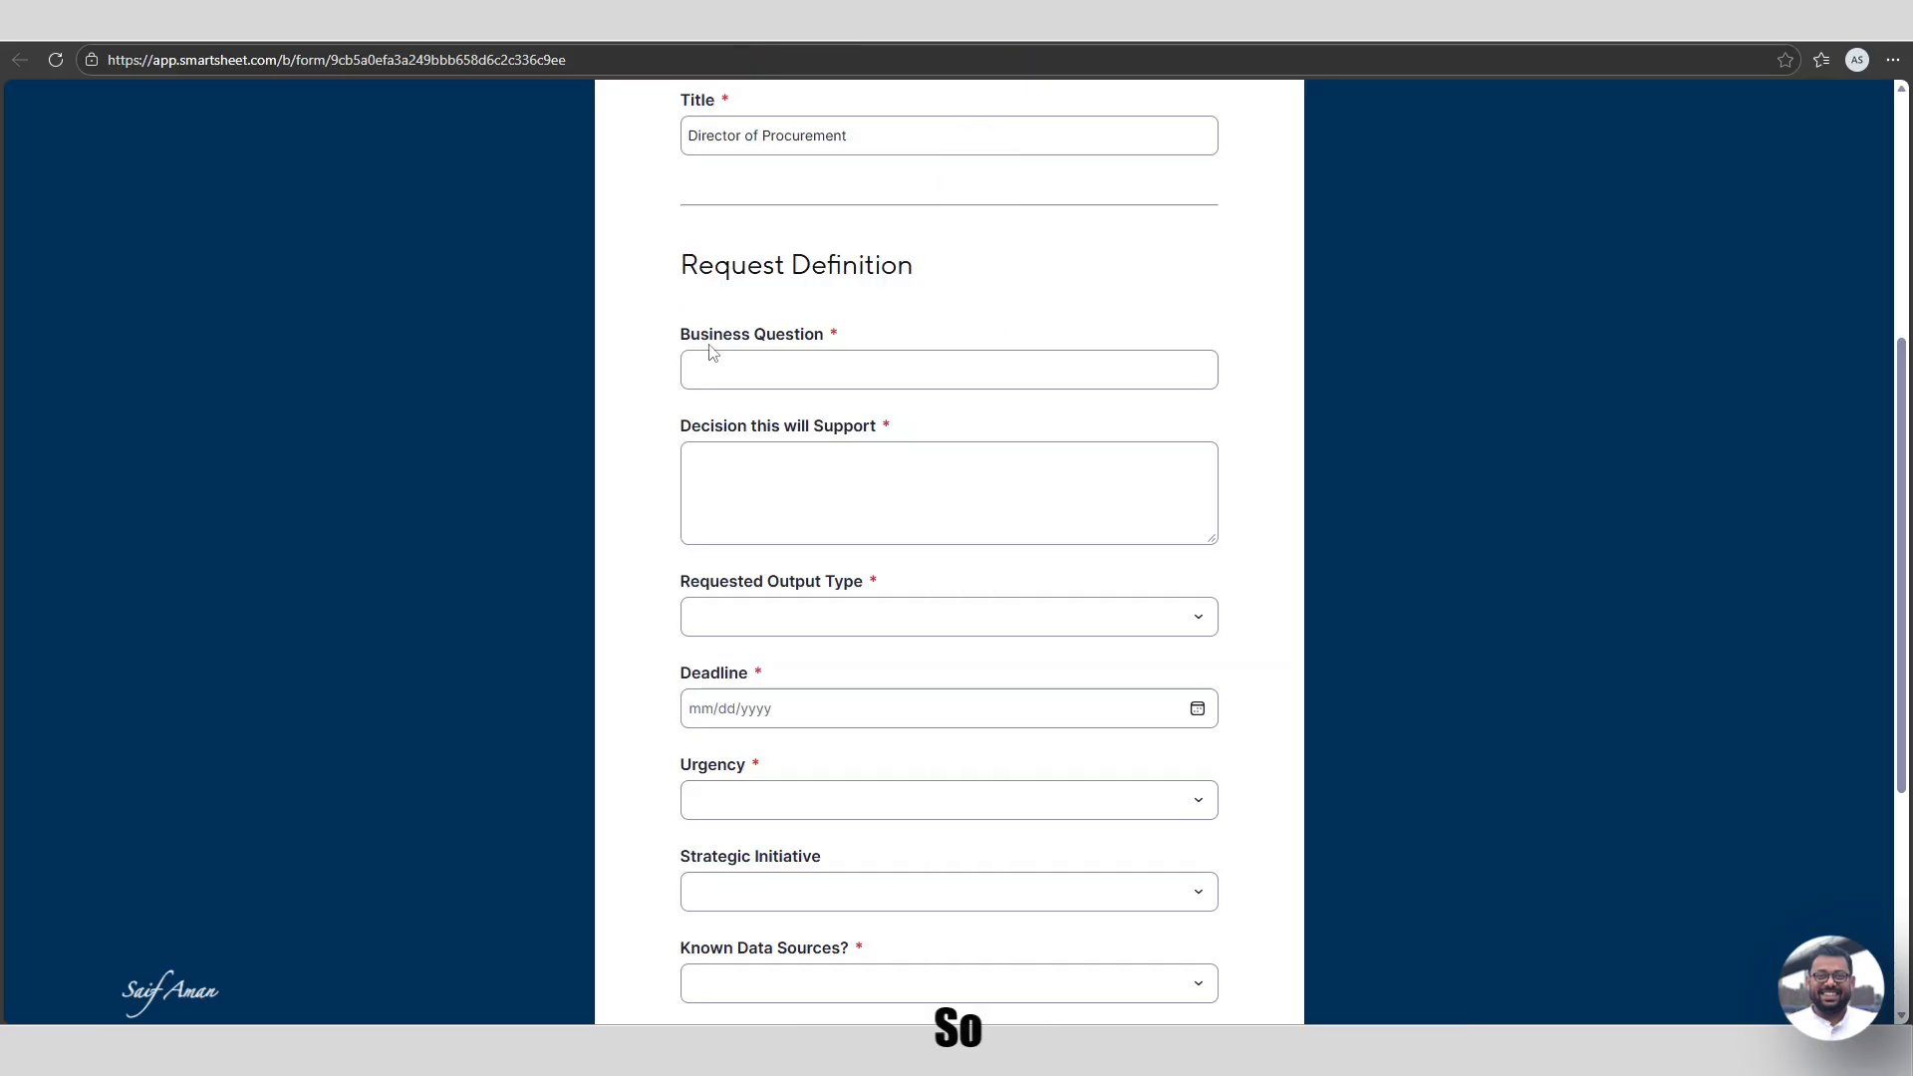
left_click(905, 362)
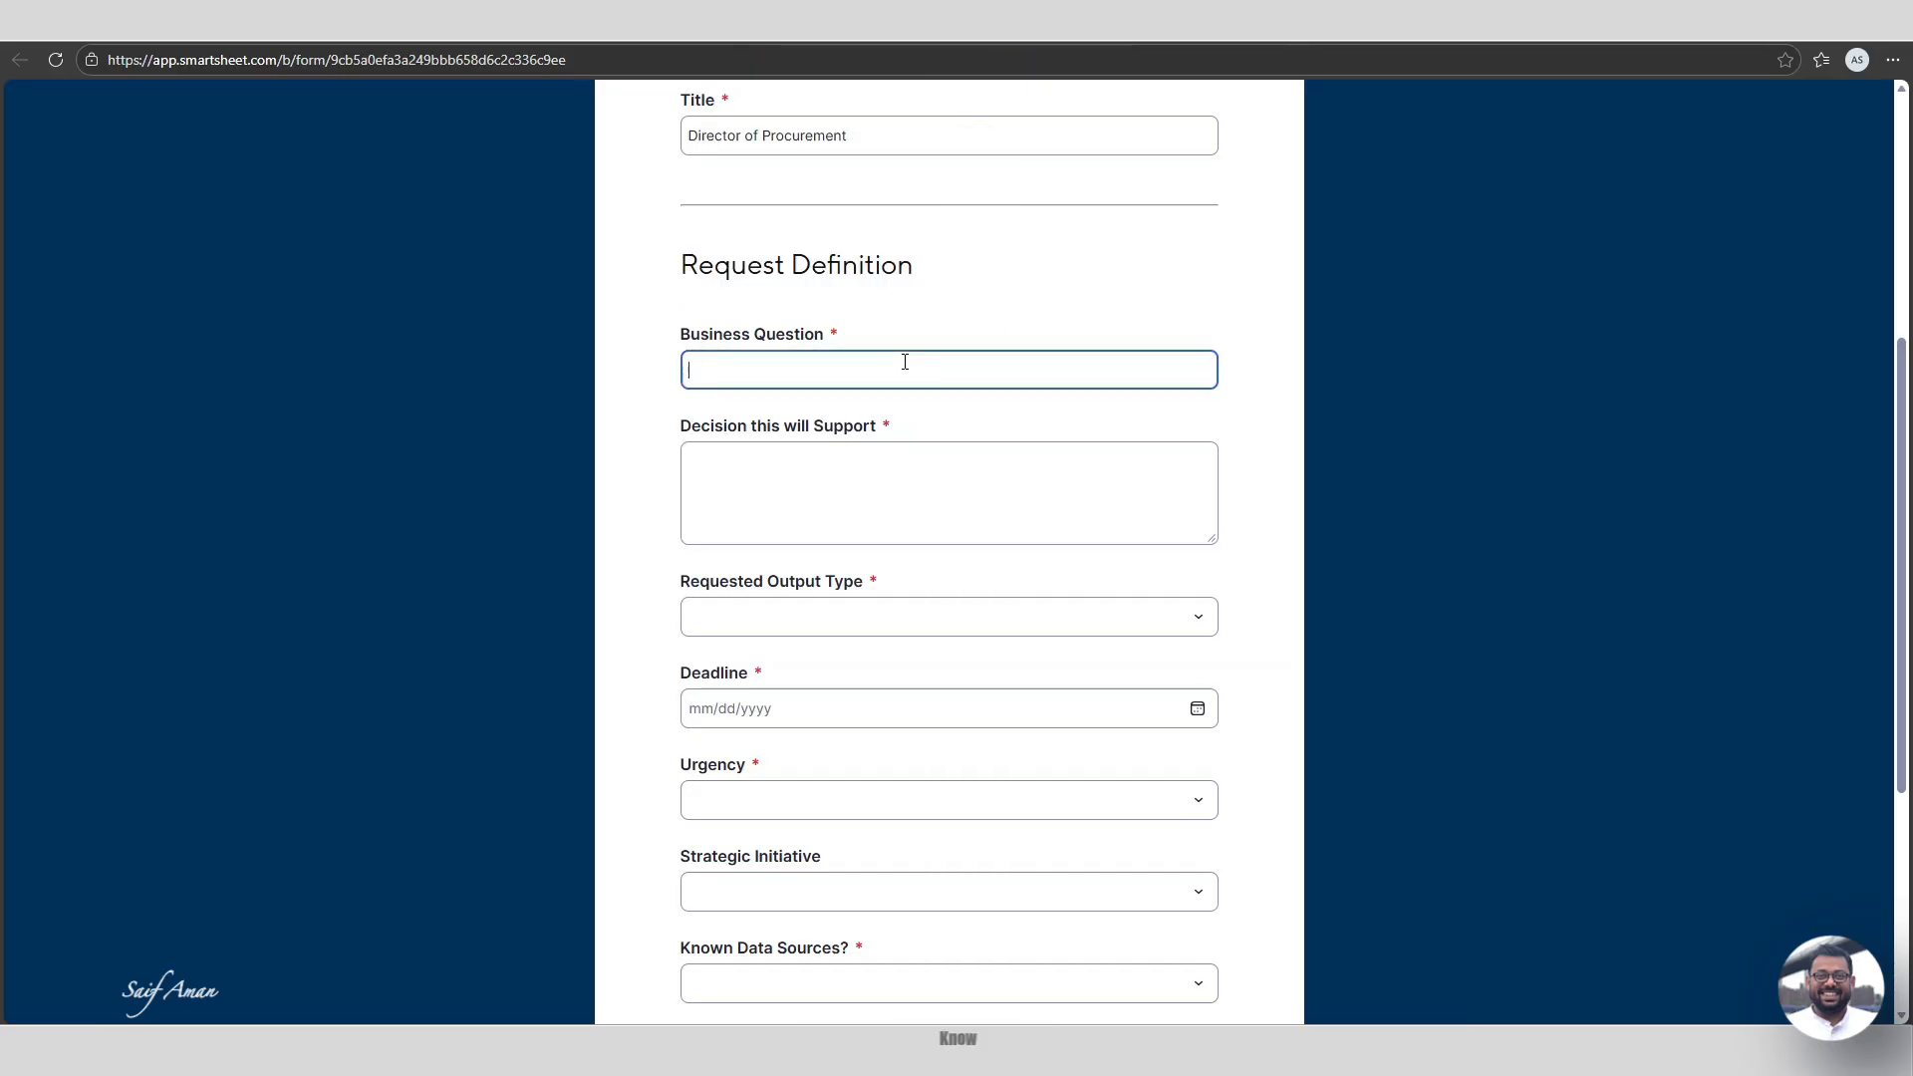
type("Which department are drivin")
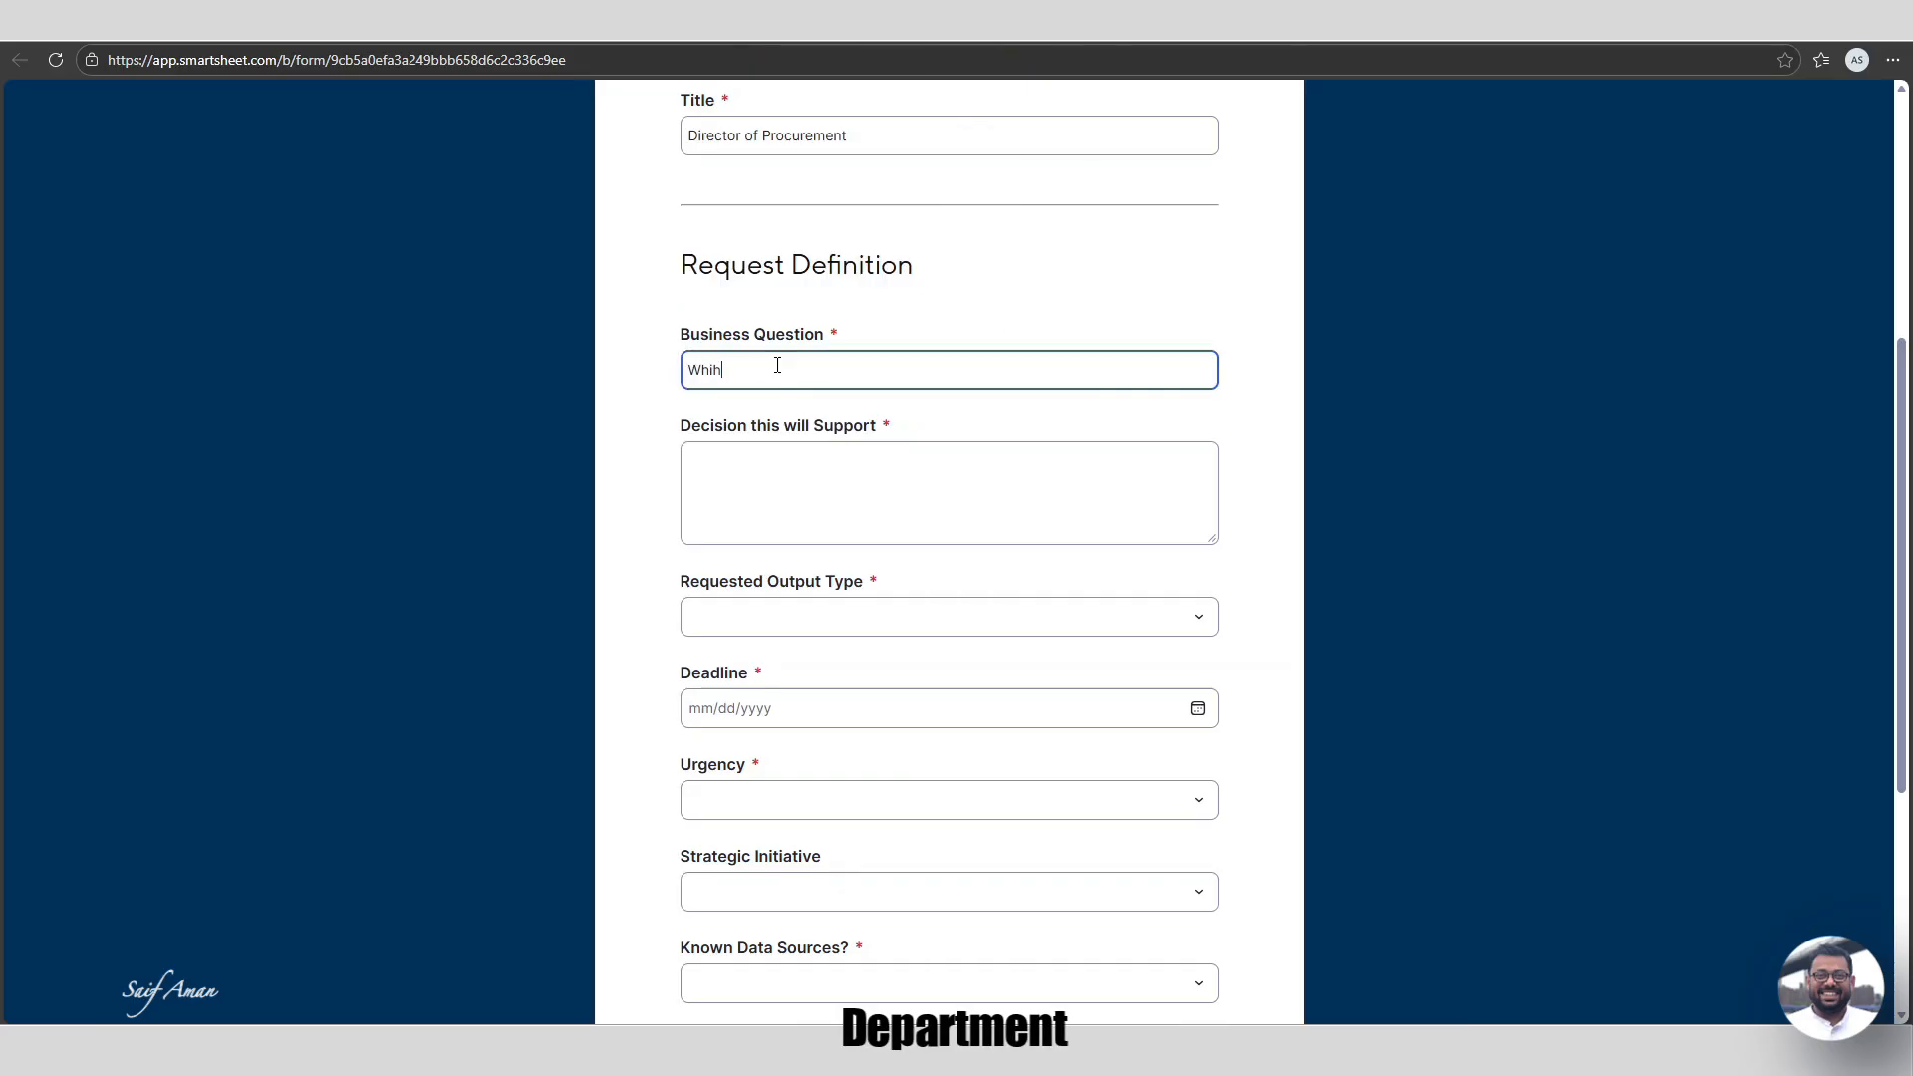
type("g higher")
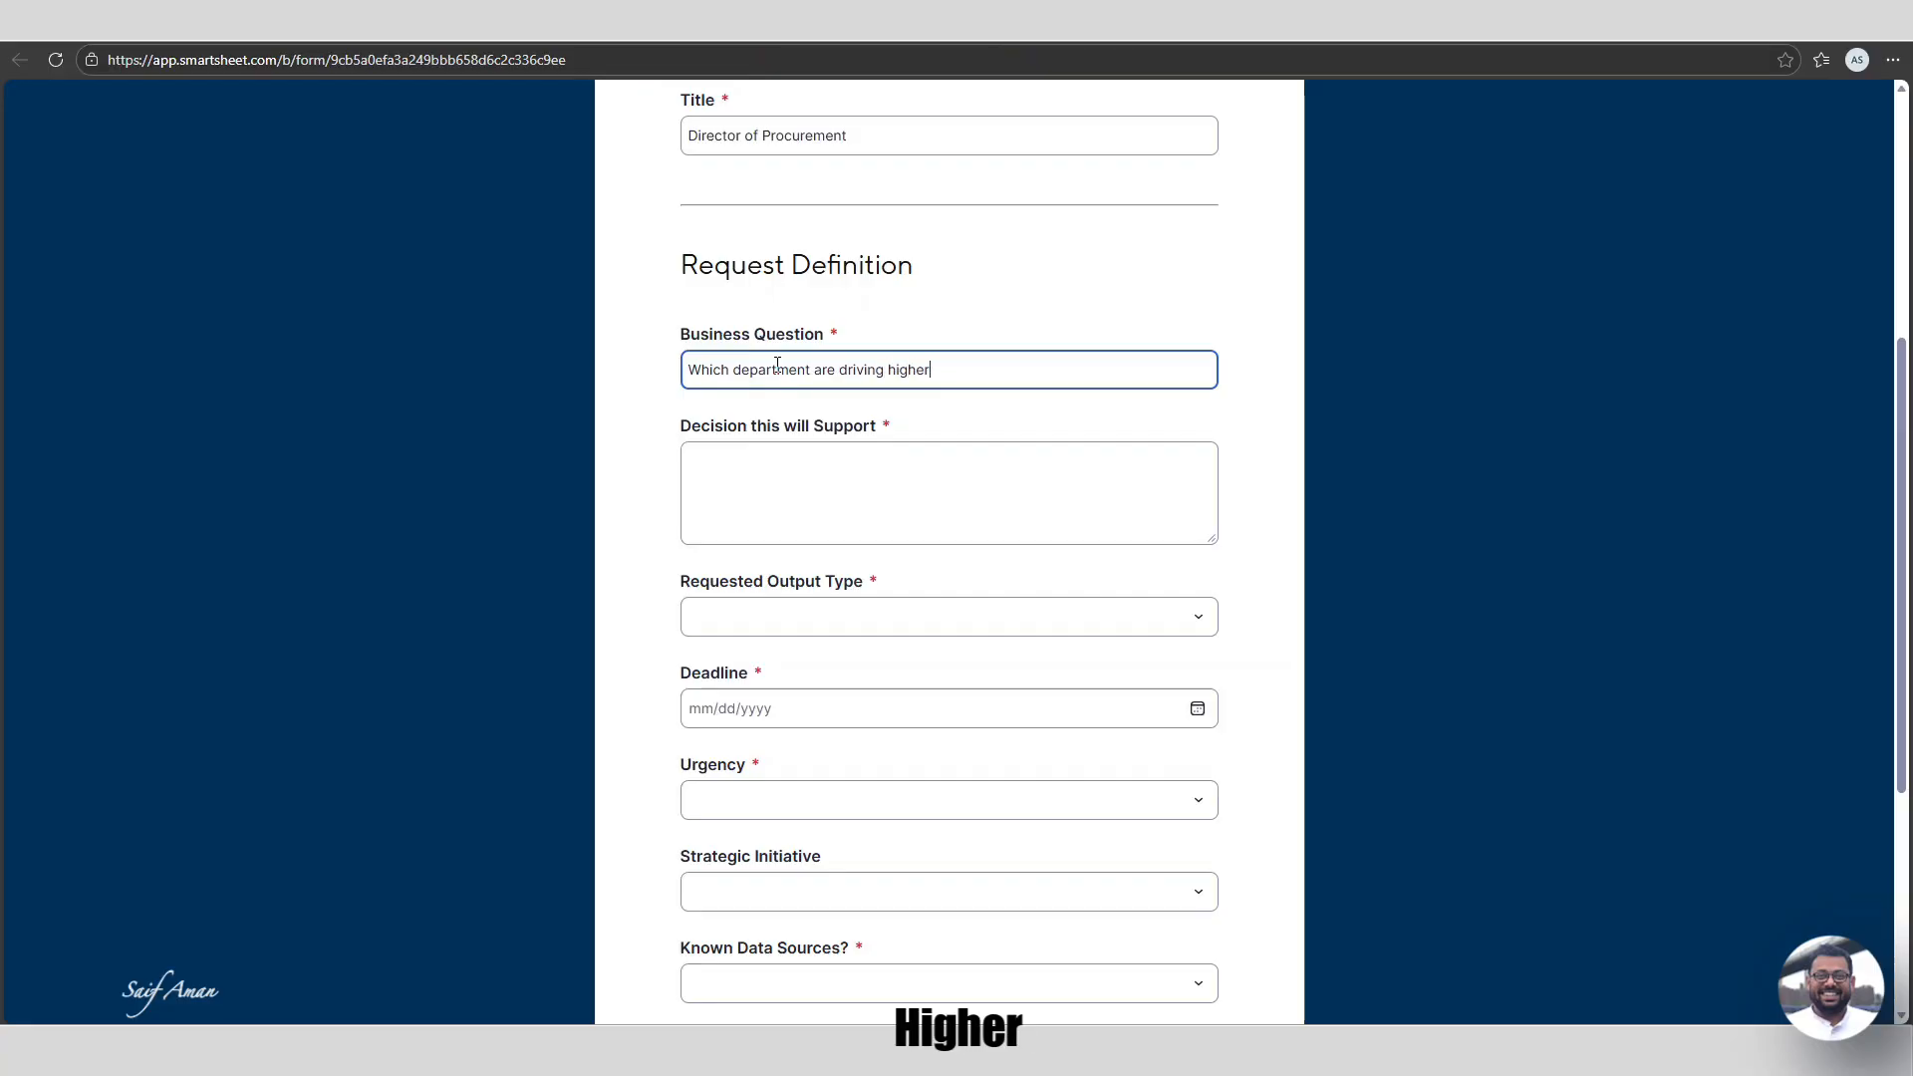
type(" procurement cost and")
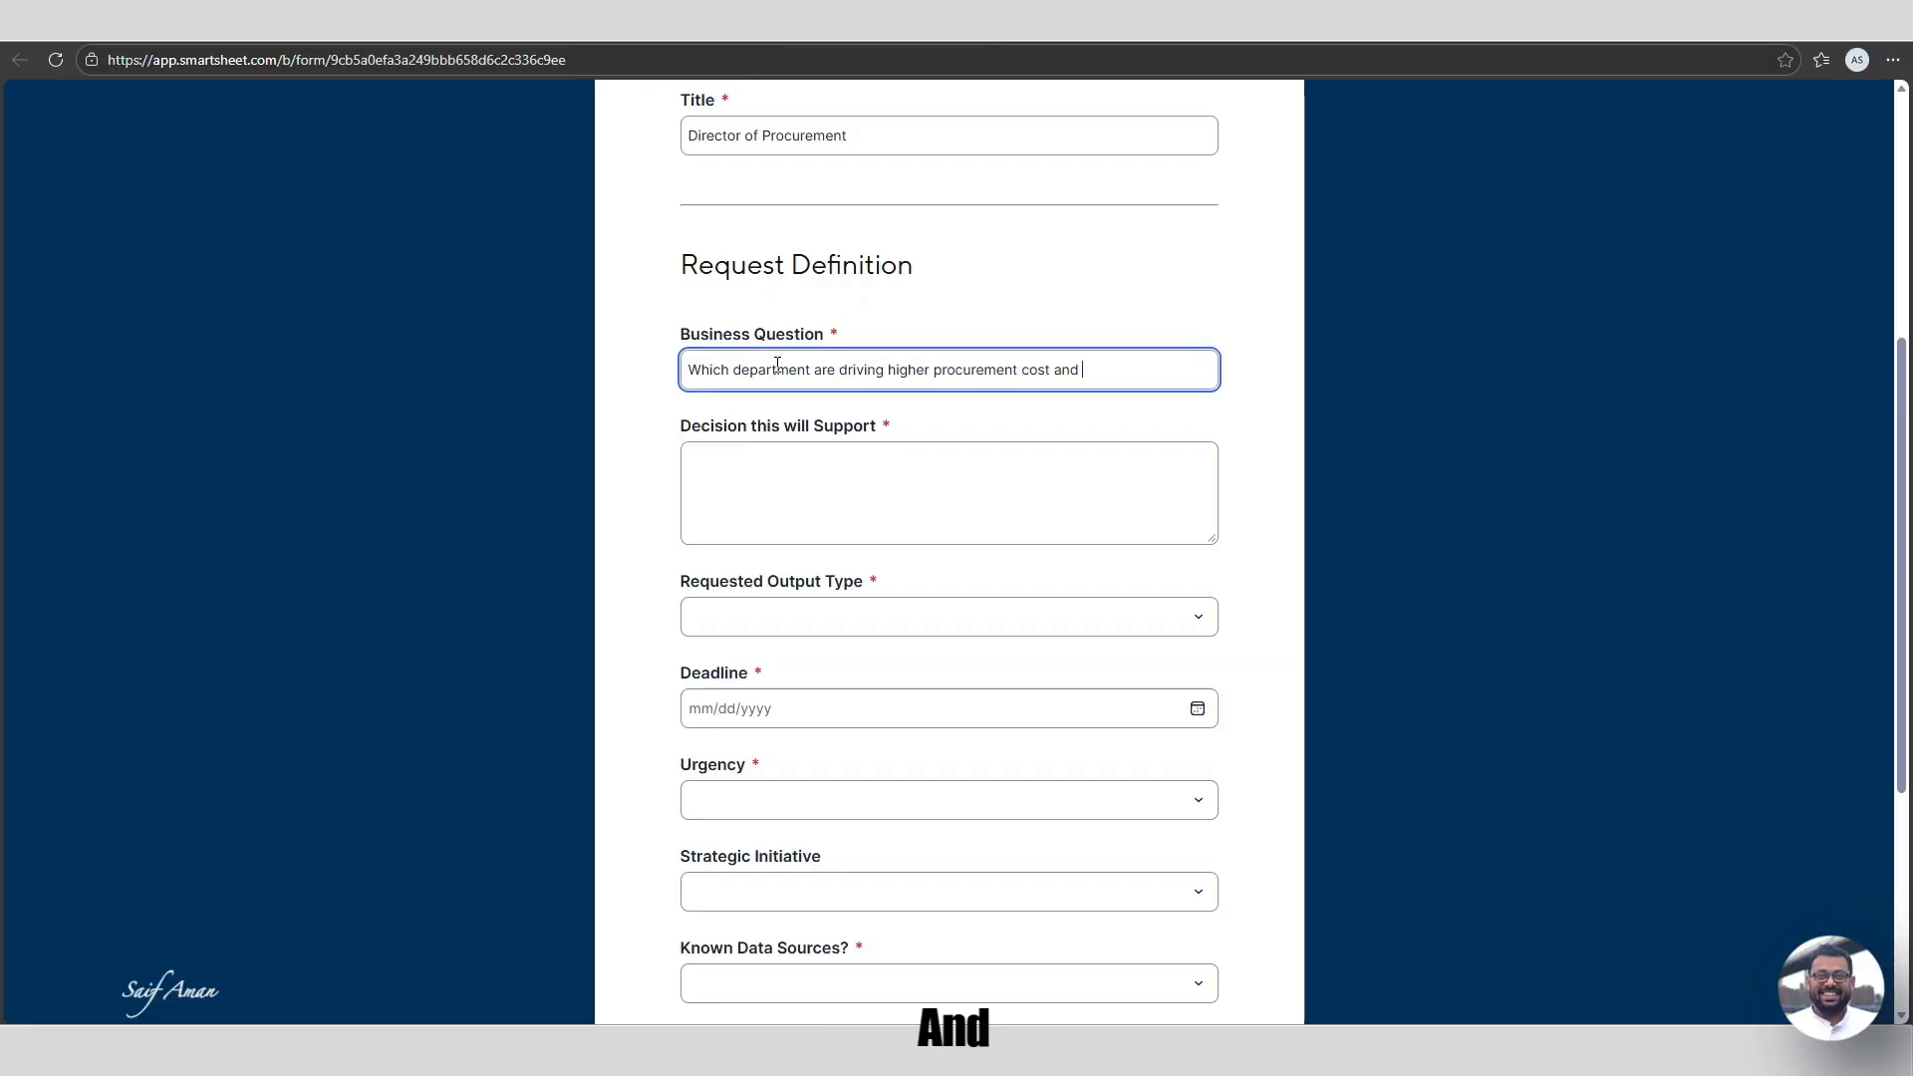
type("w")
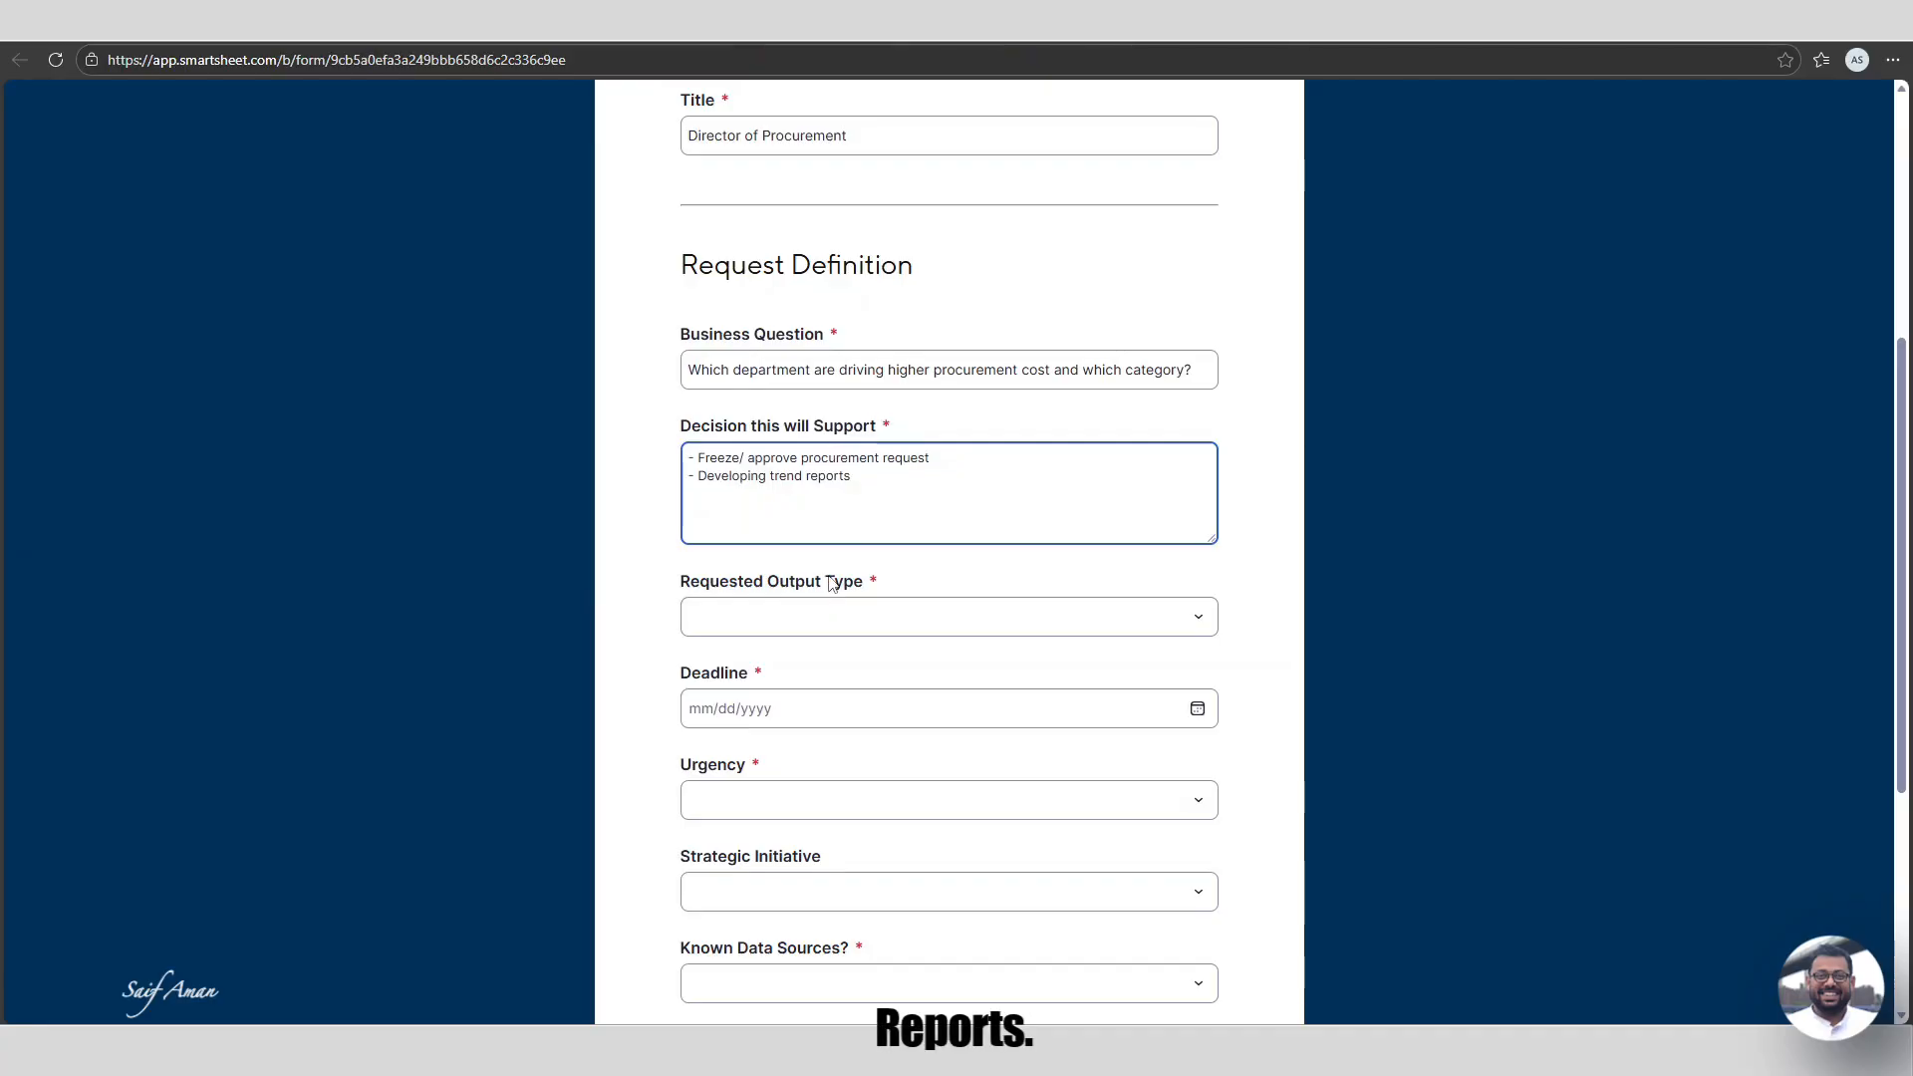
Choose Report (Smartsheet) as the Requested Output Type and enter deadline 02/13/2026.
scroll(702, 503, "down", 1)
left_click(880, 515)
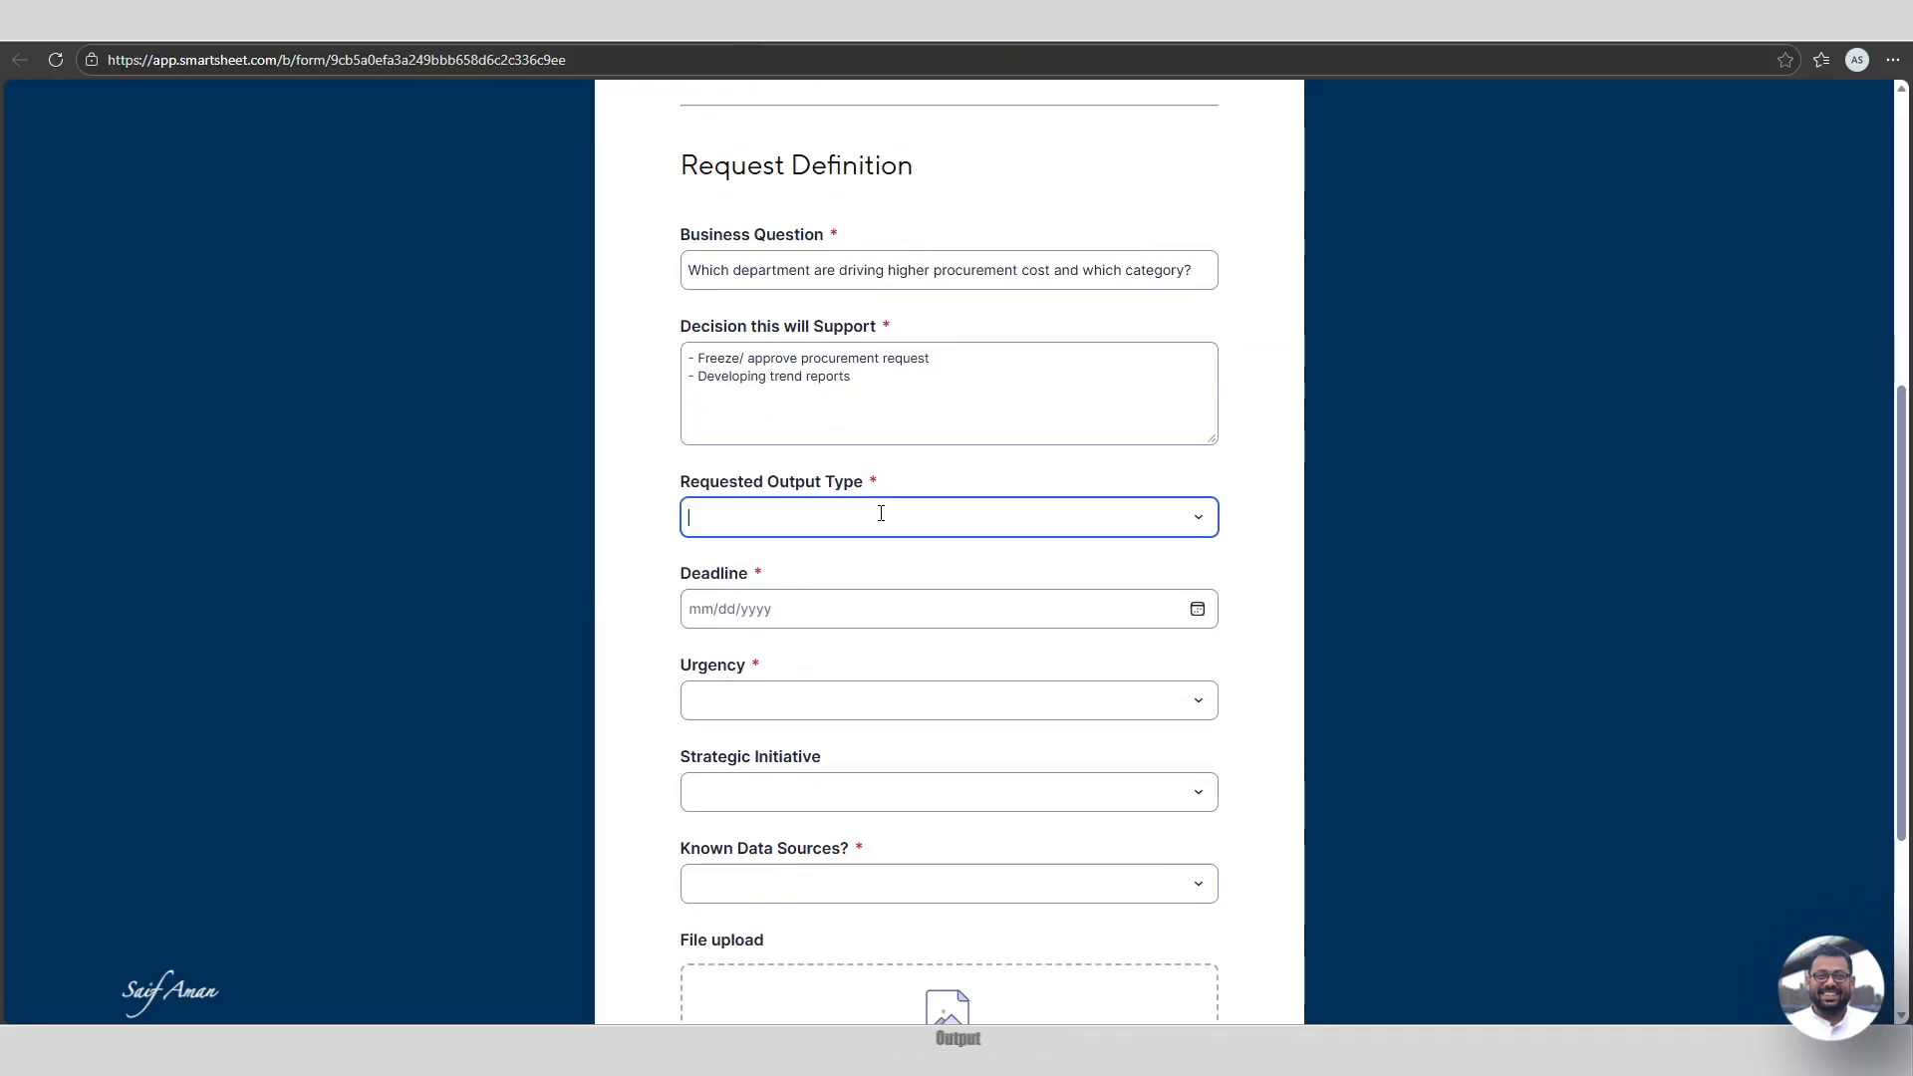
left_click(1015, 522)
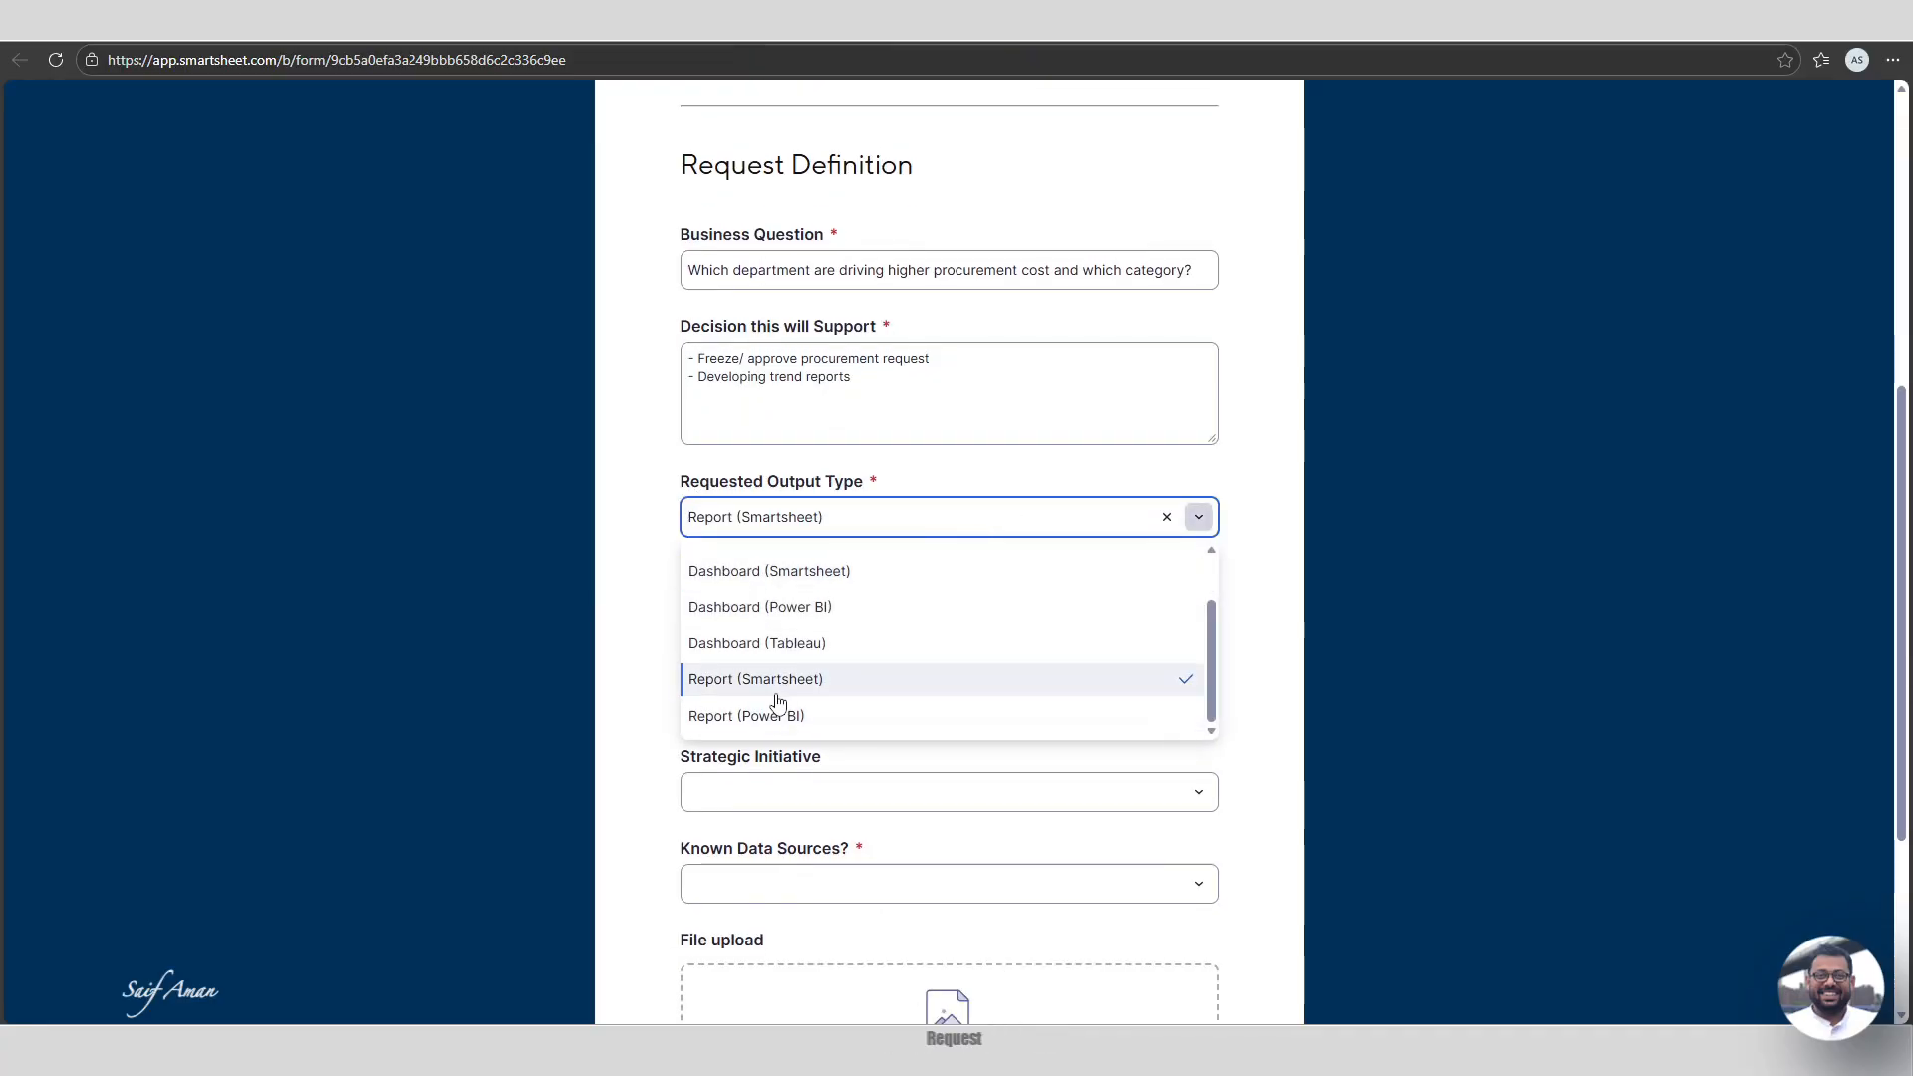
left_click(733, 685)
left_click(1352, 655)
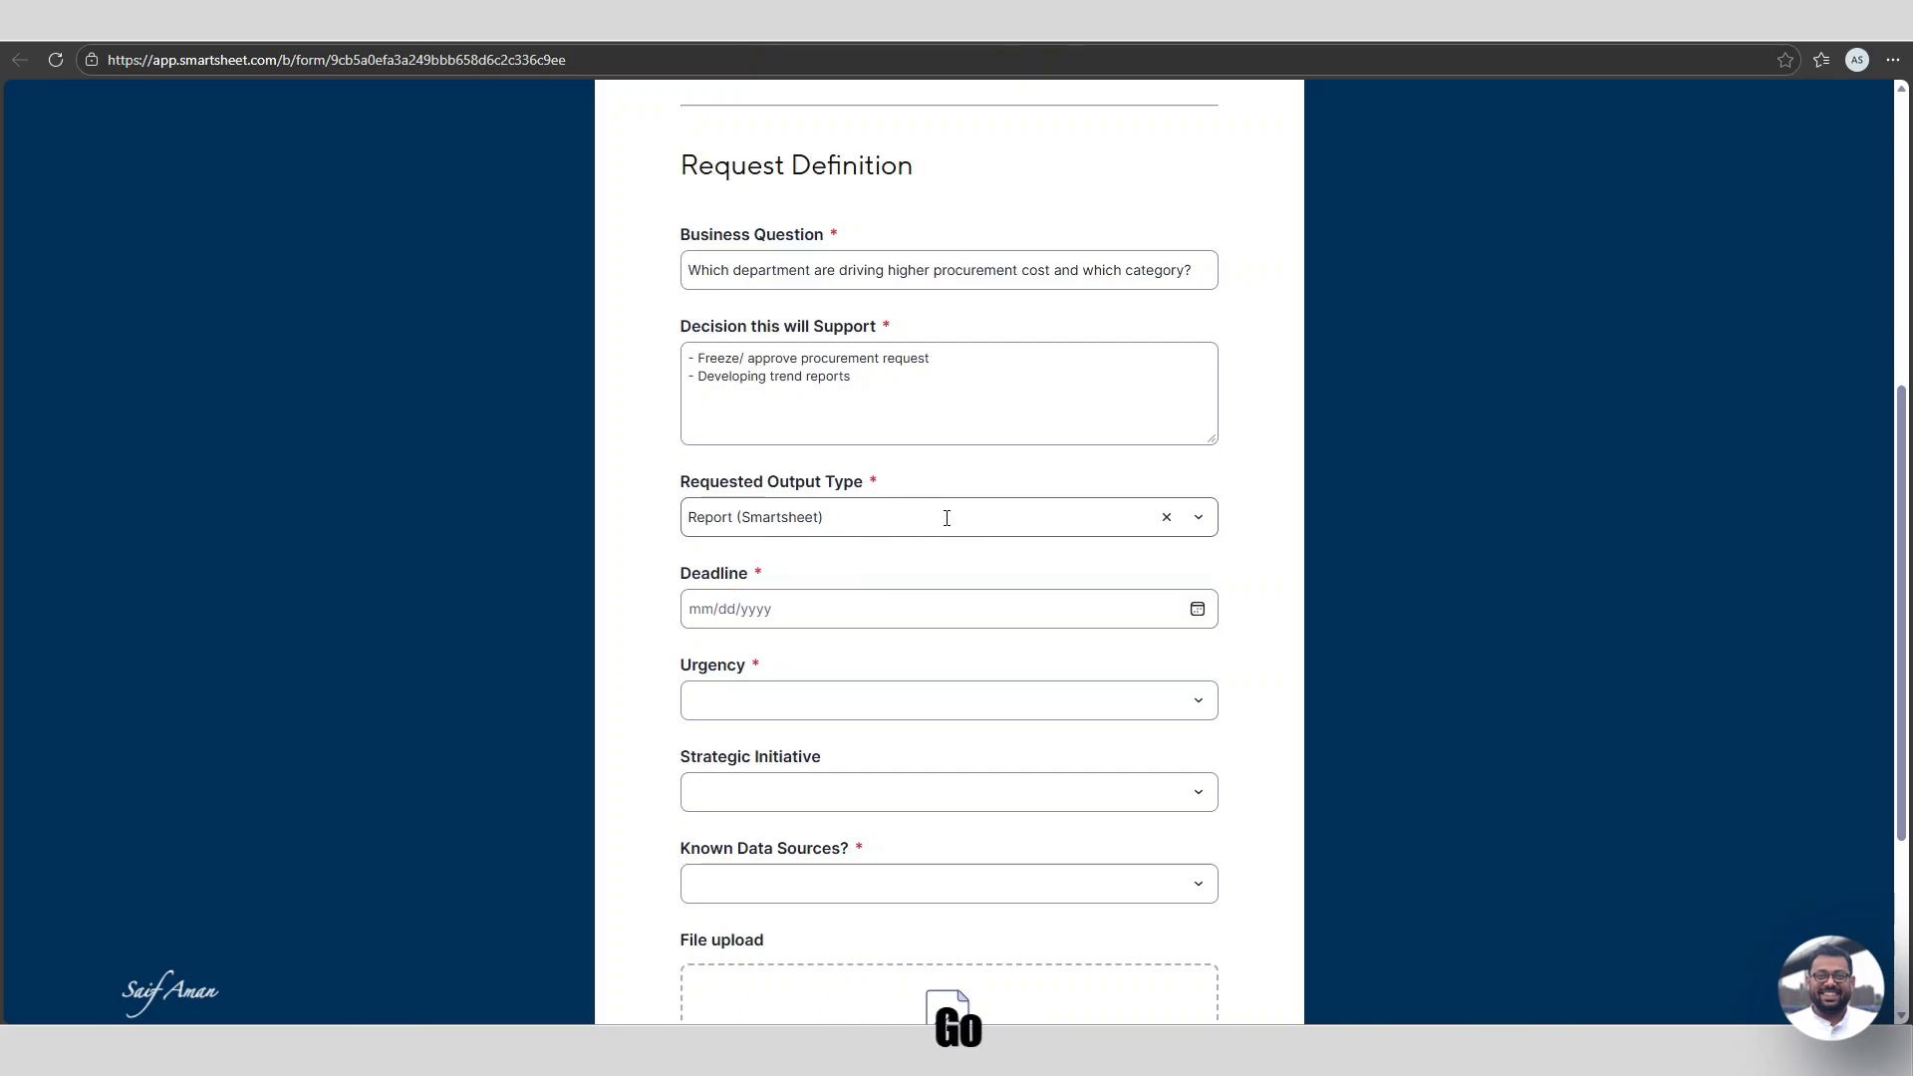
left_click(990, 608)
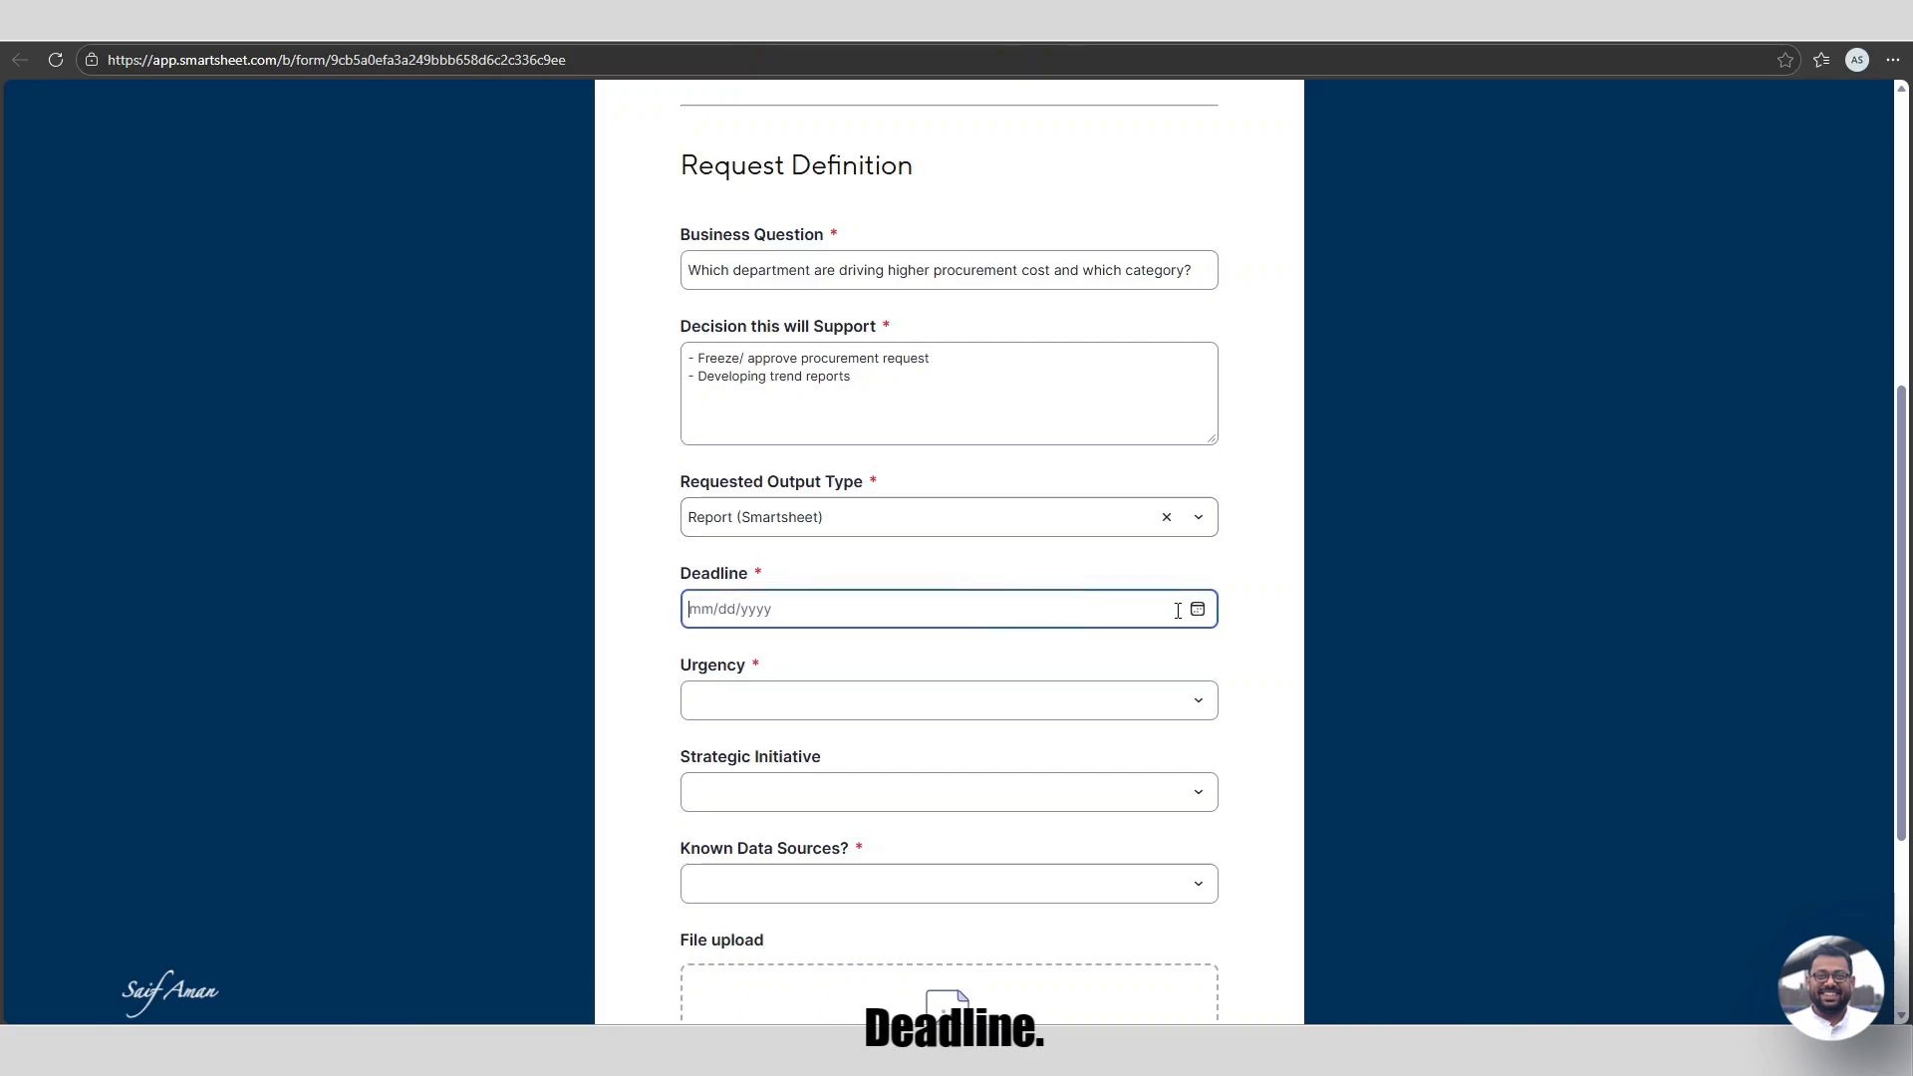
type("02132026")
left_click(1342, 733)
Set Urgency to High, Strategic Initiative to No and Known Data Sources to Yes.
scroll(1094, 737, "down", 2)
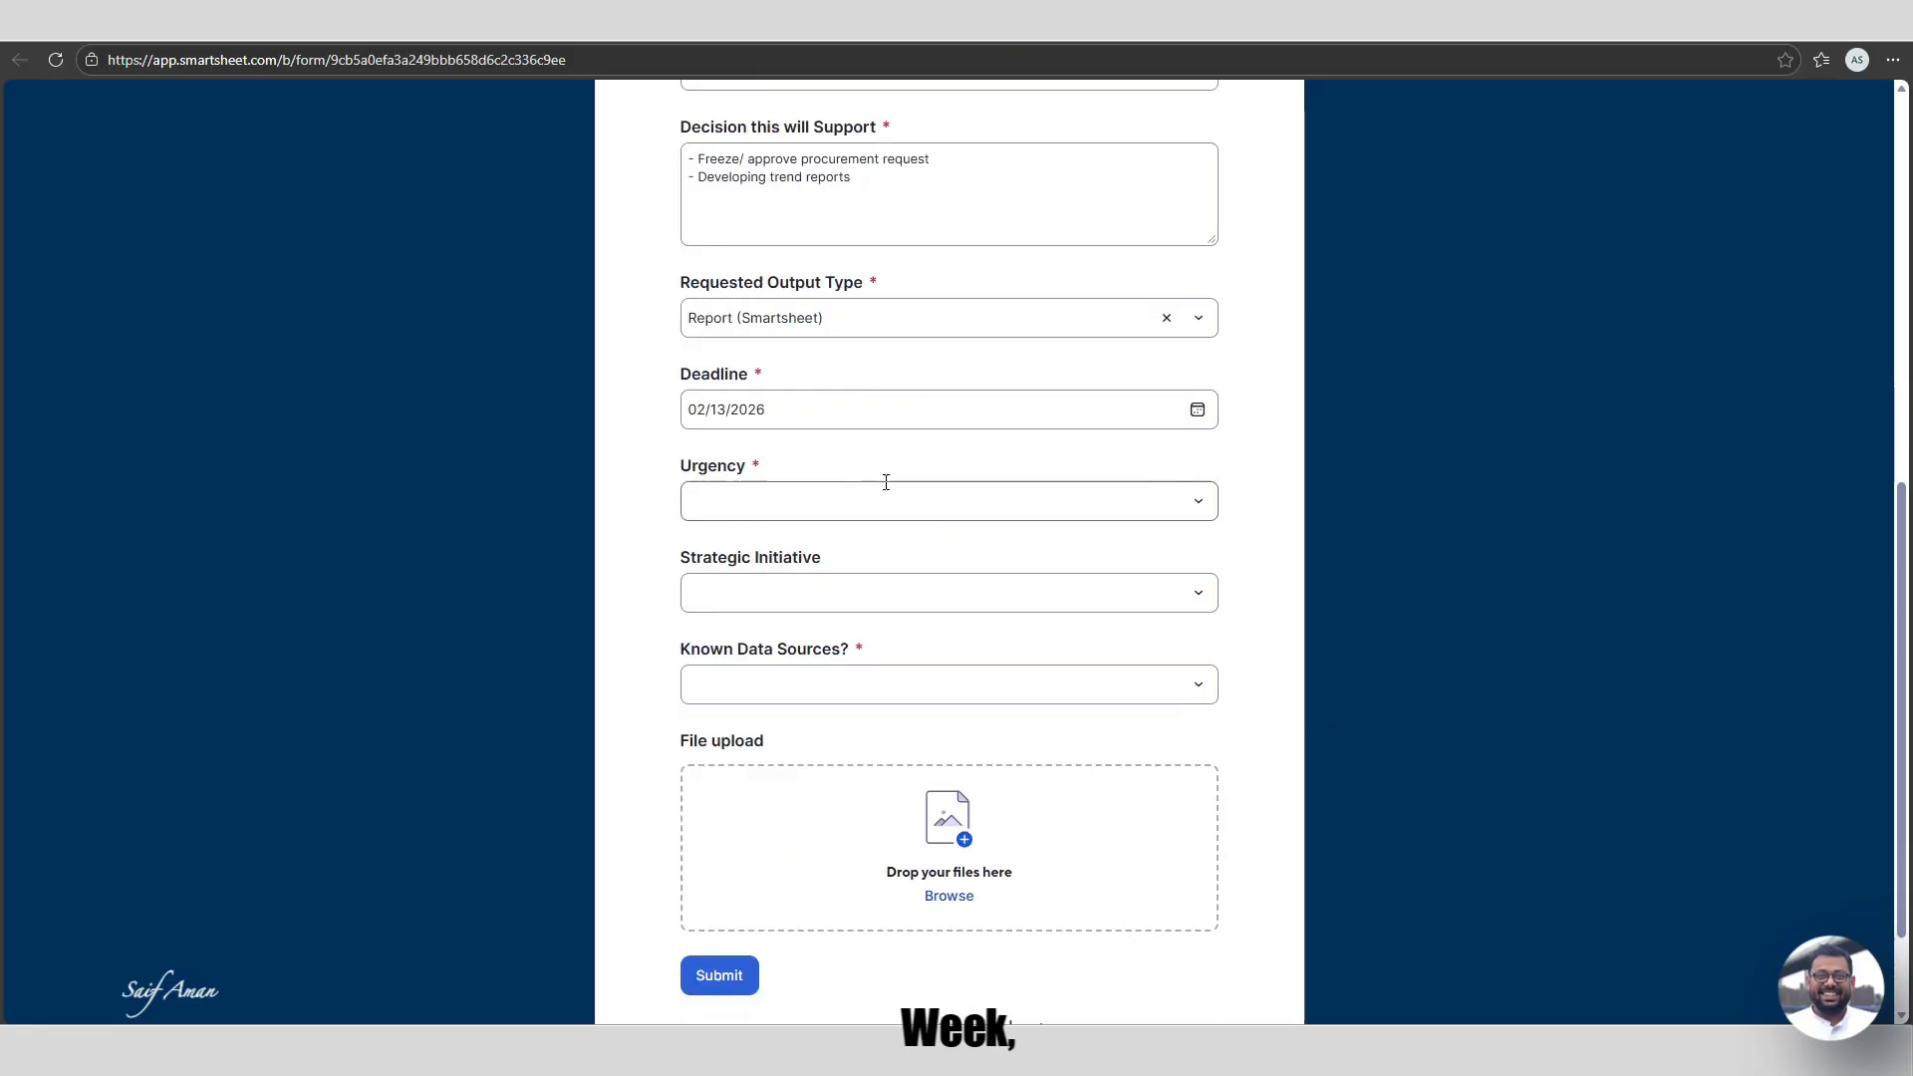
left_click(891, 516)
left_click_drag(697, 159, 797, 156)
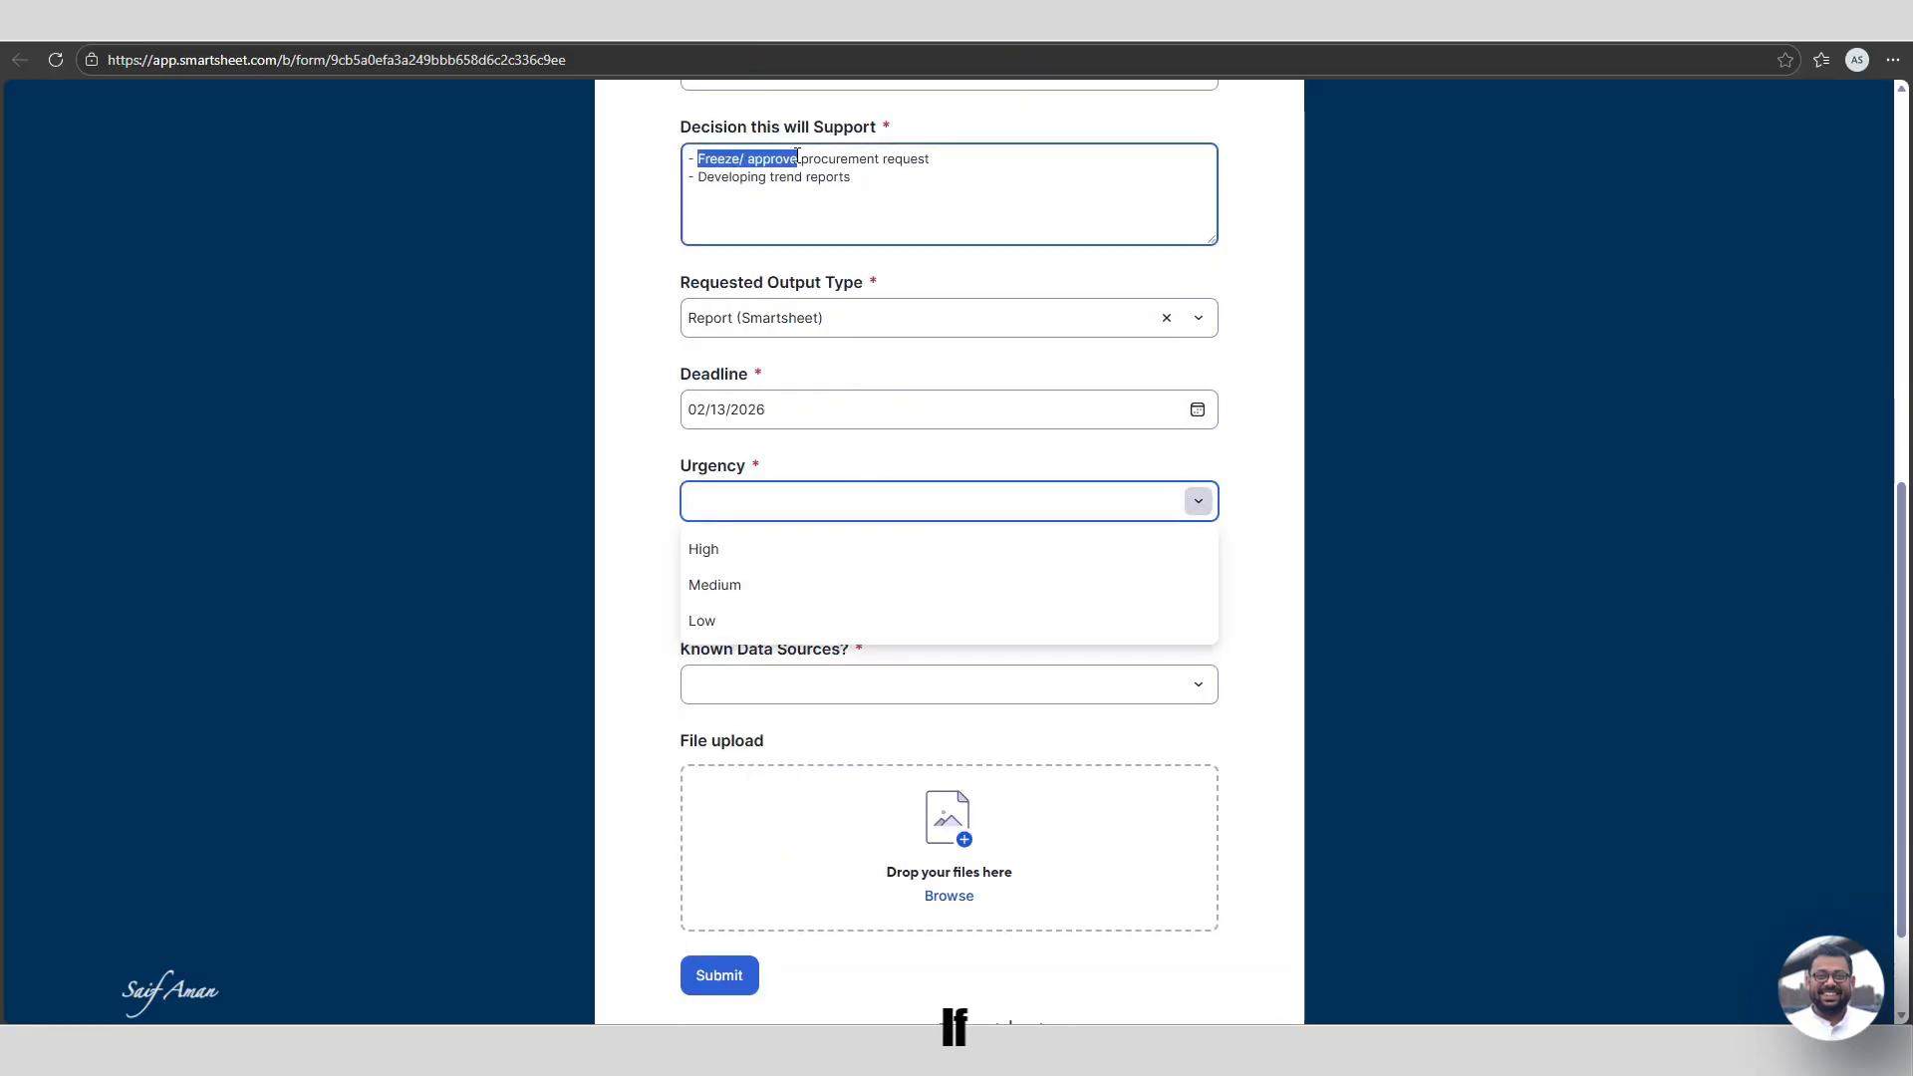
left_click(854, 504)
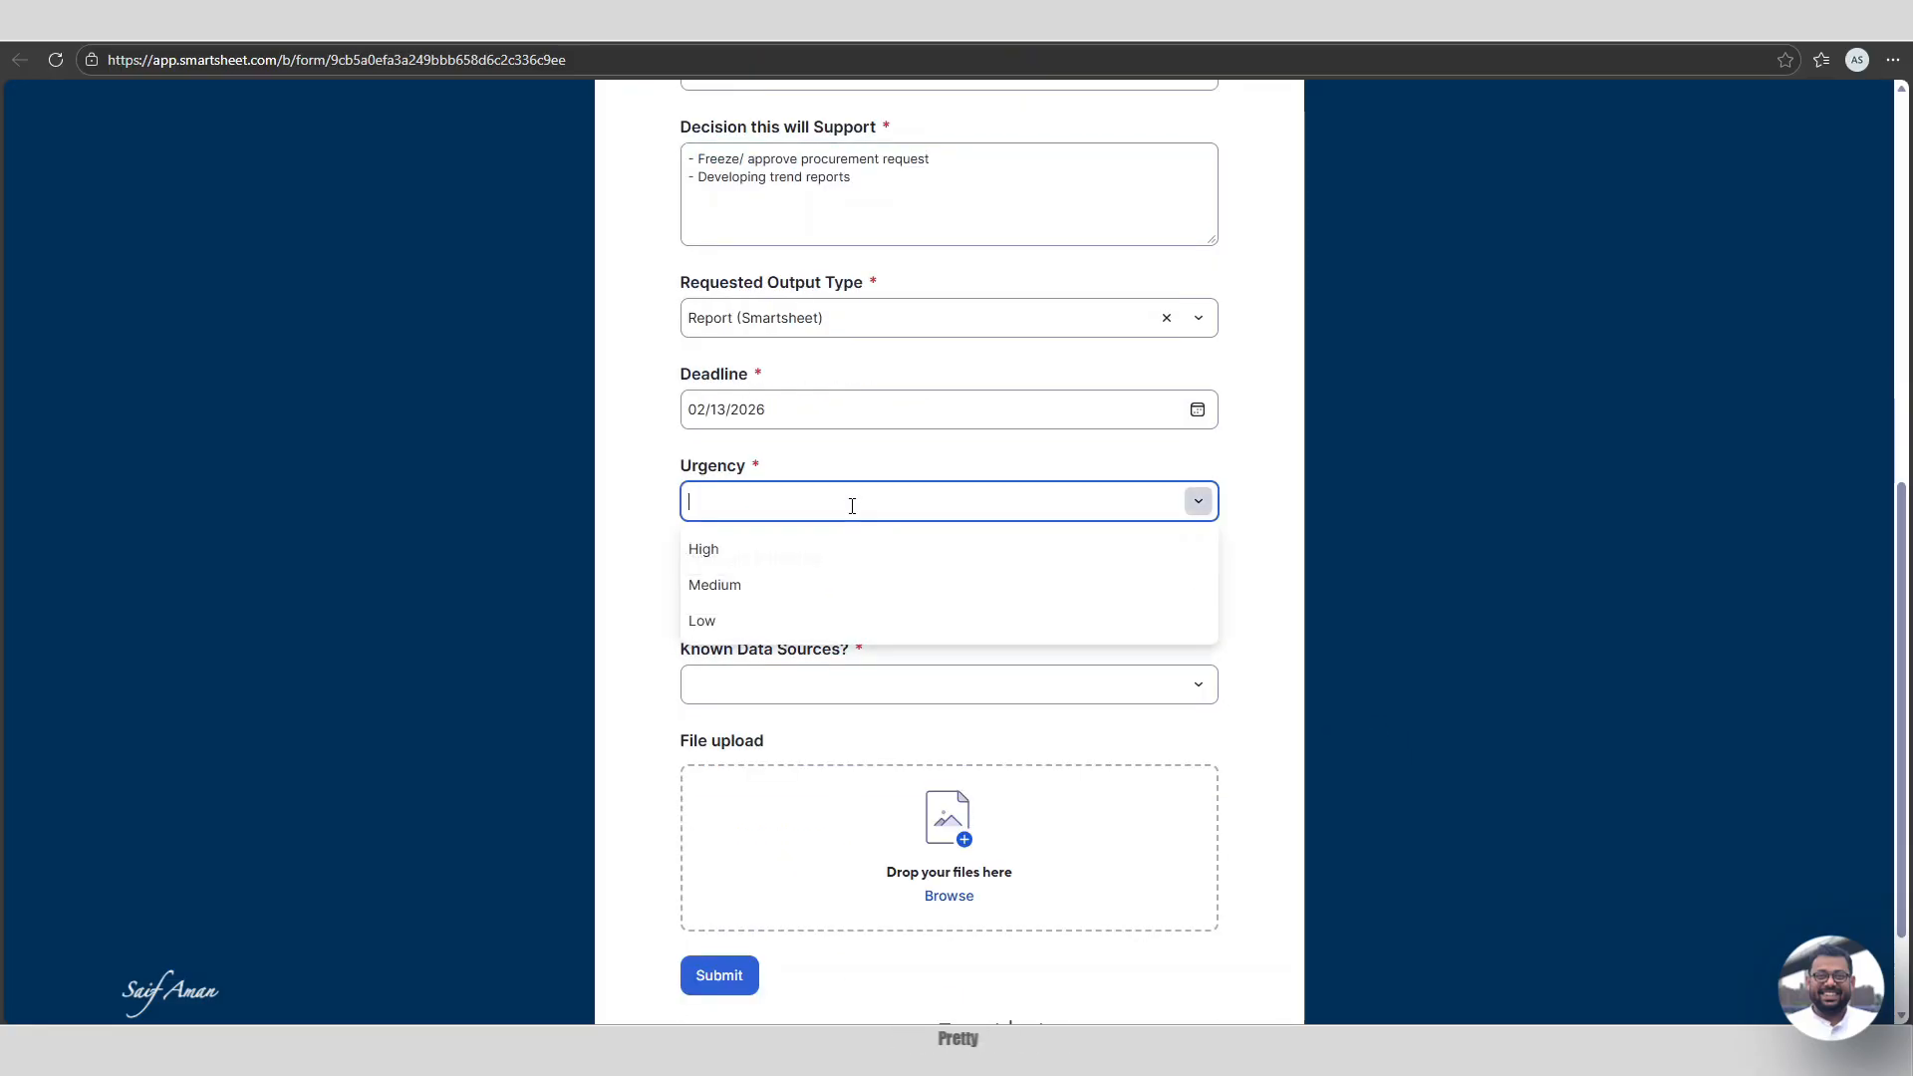
left_click(773, 556)
scroll(1190, 508, "down", 1)
left_click(1190, 508)
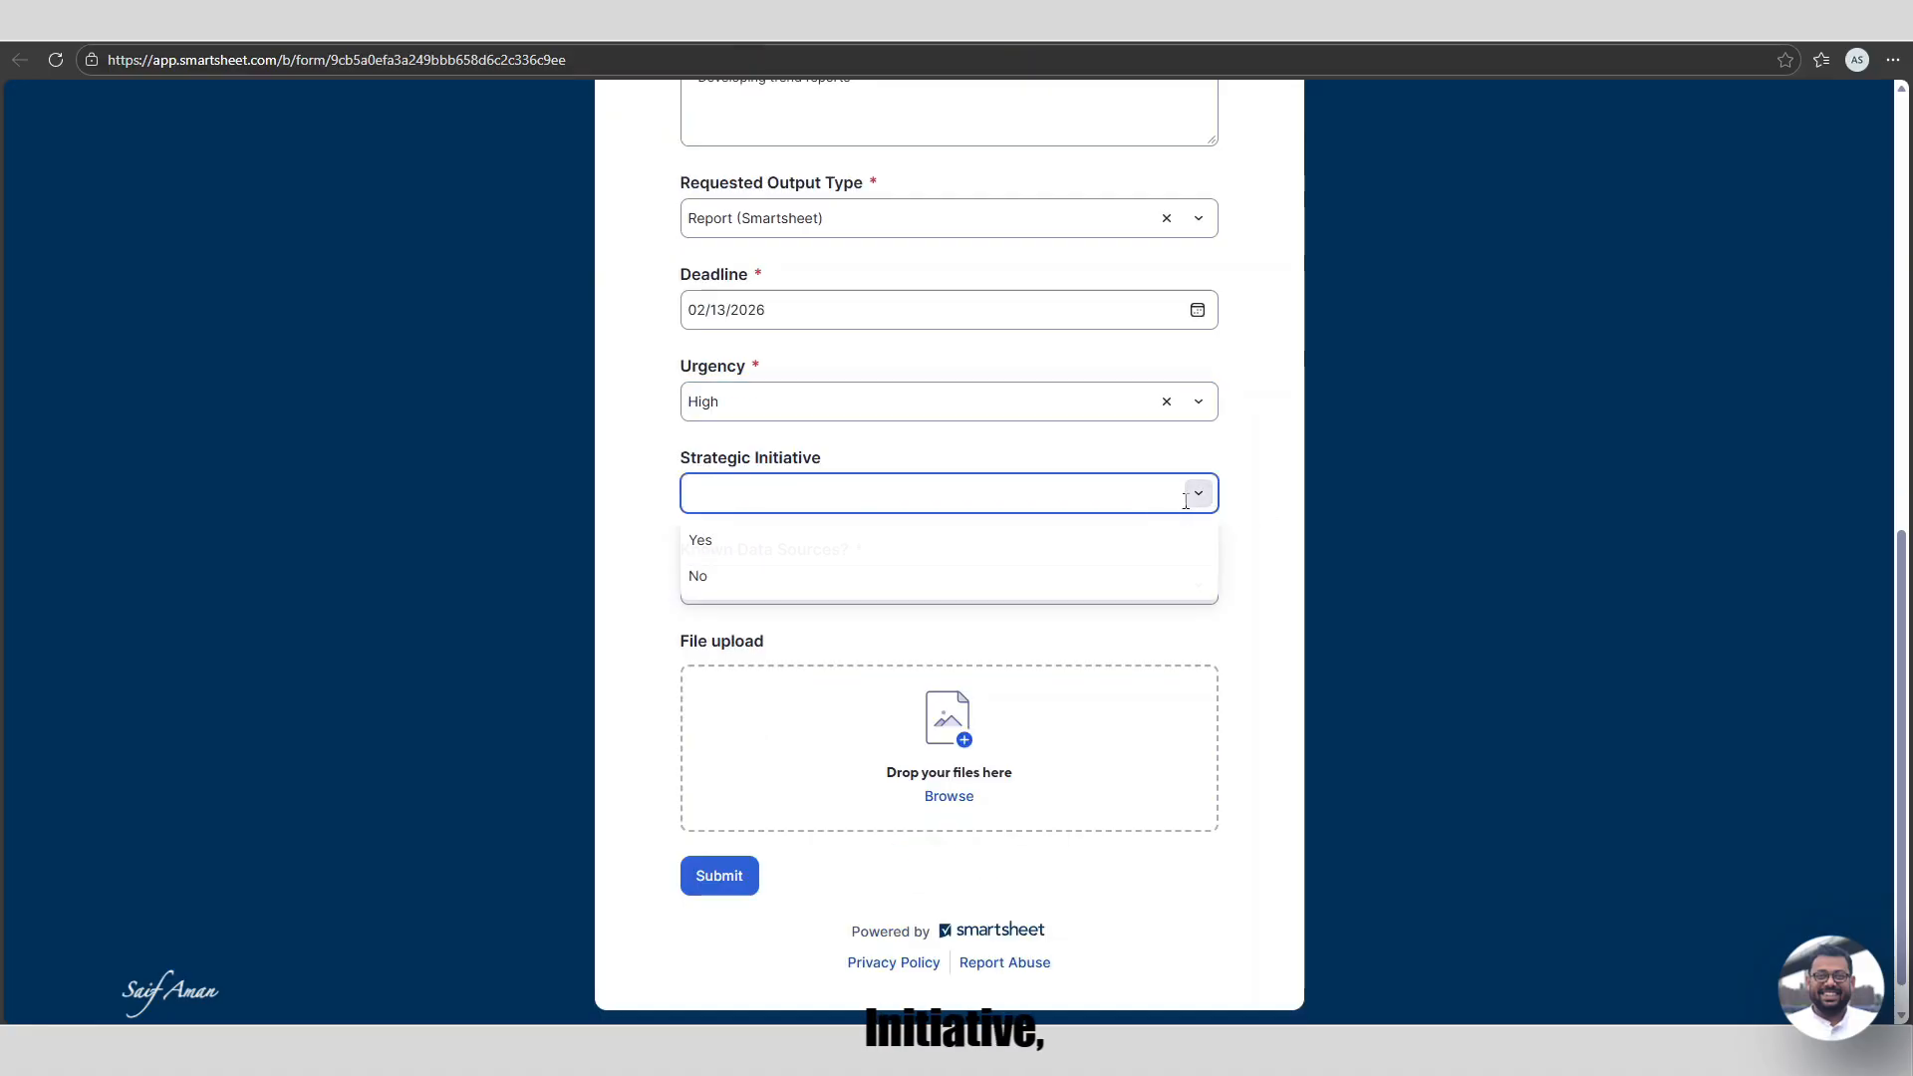
left_click(816, 575)
left_click(976, 585)
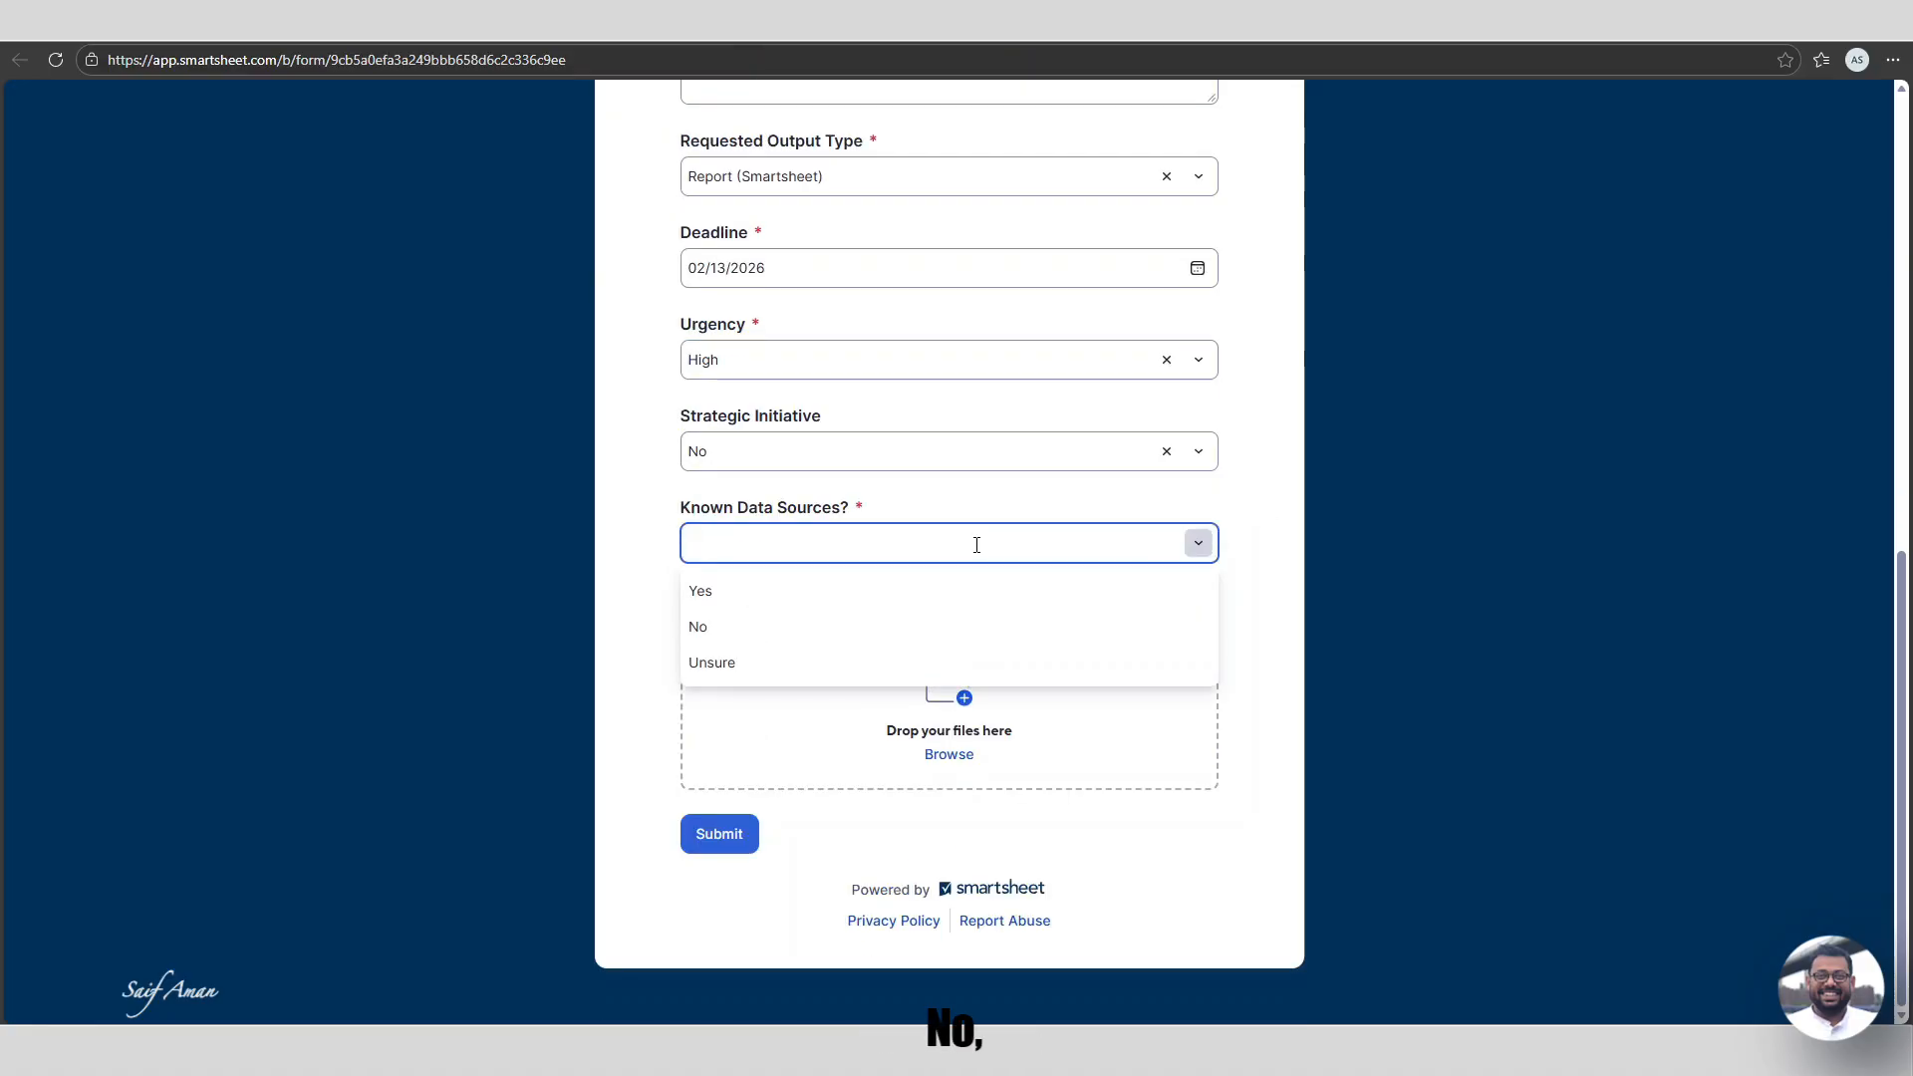
left_click(809, 598)
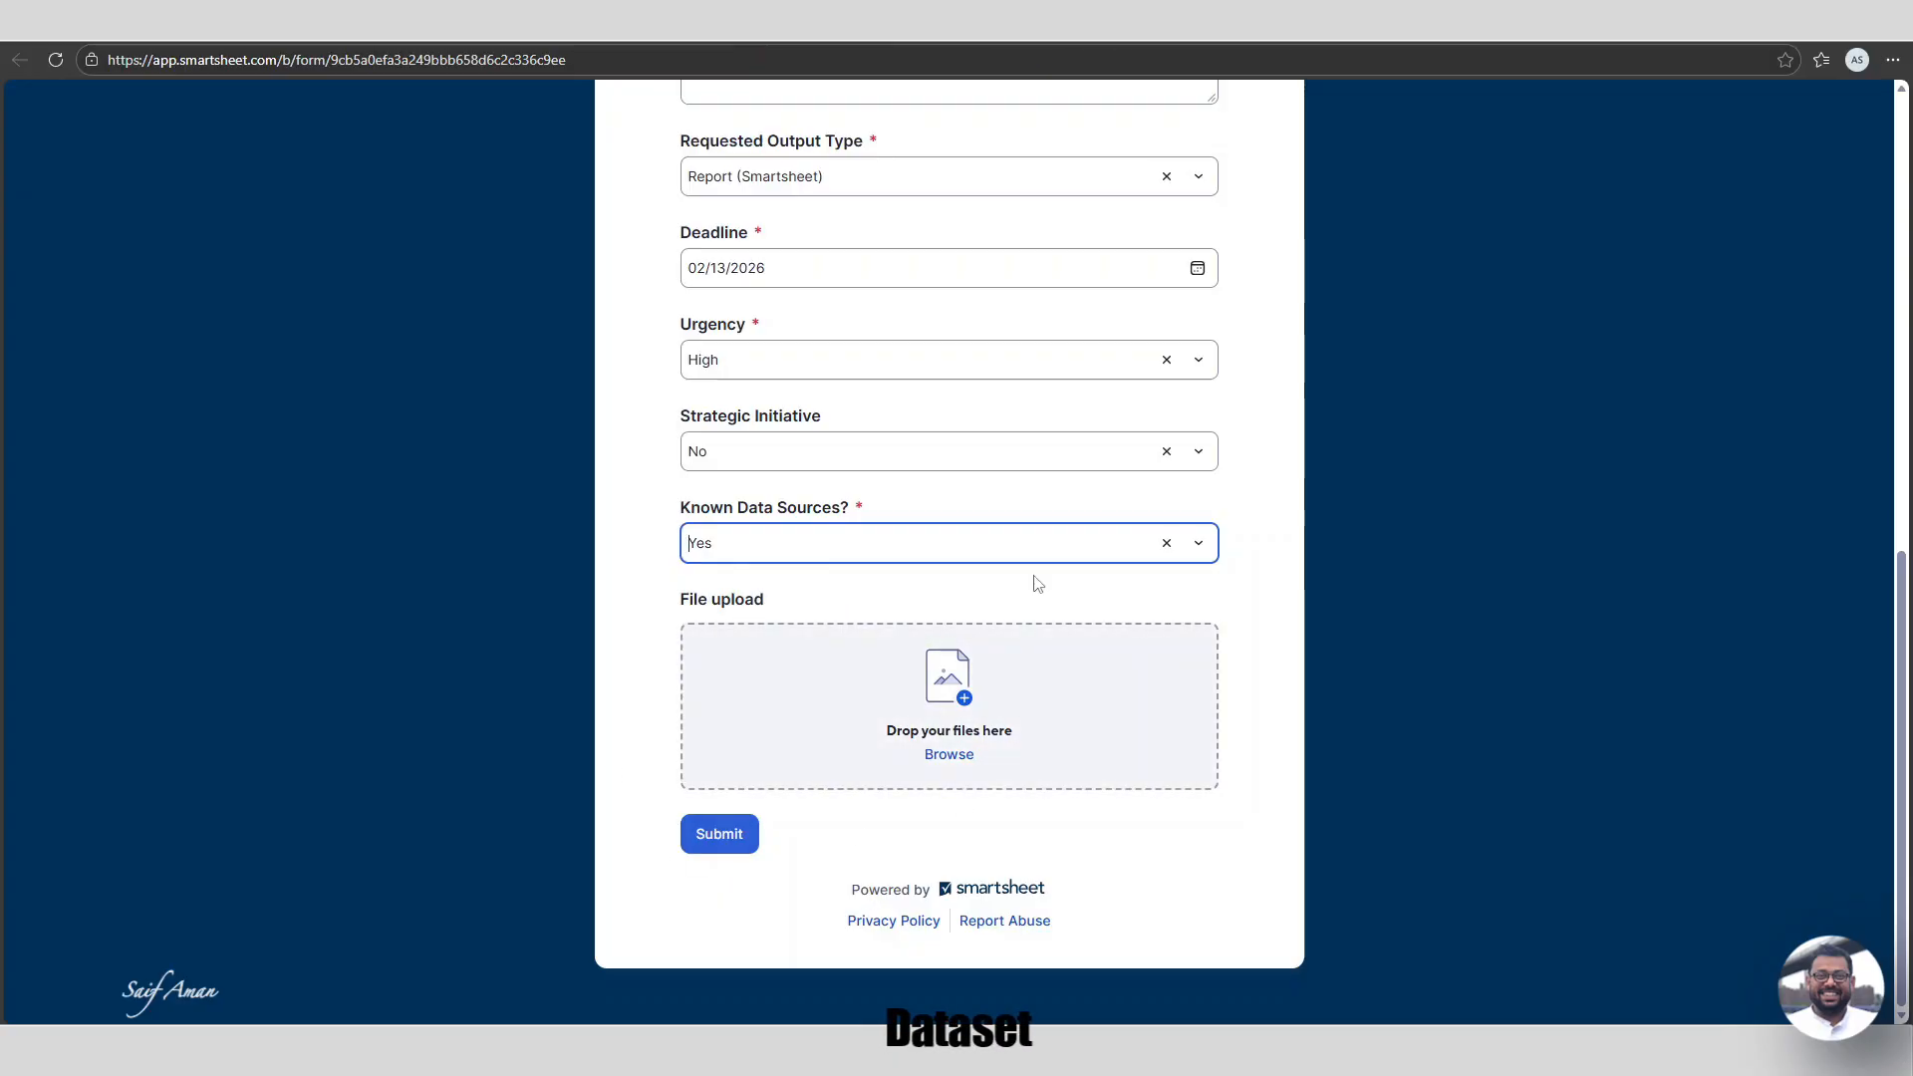
scroll(1046, 732, "up", 9)
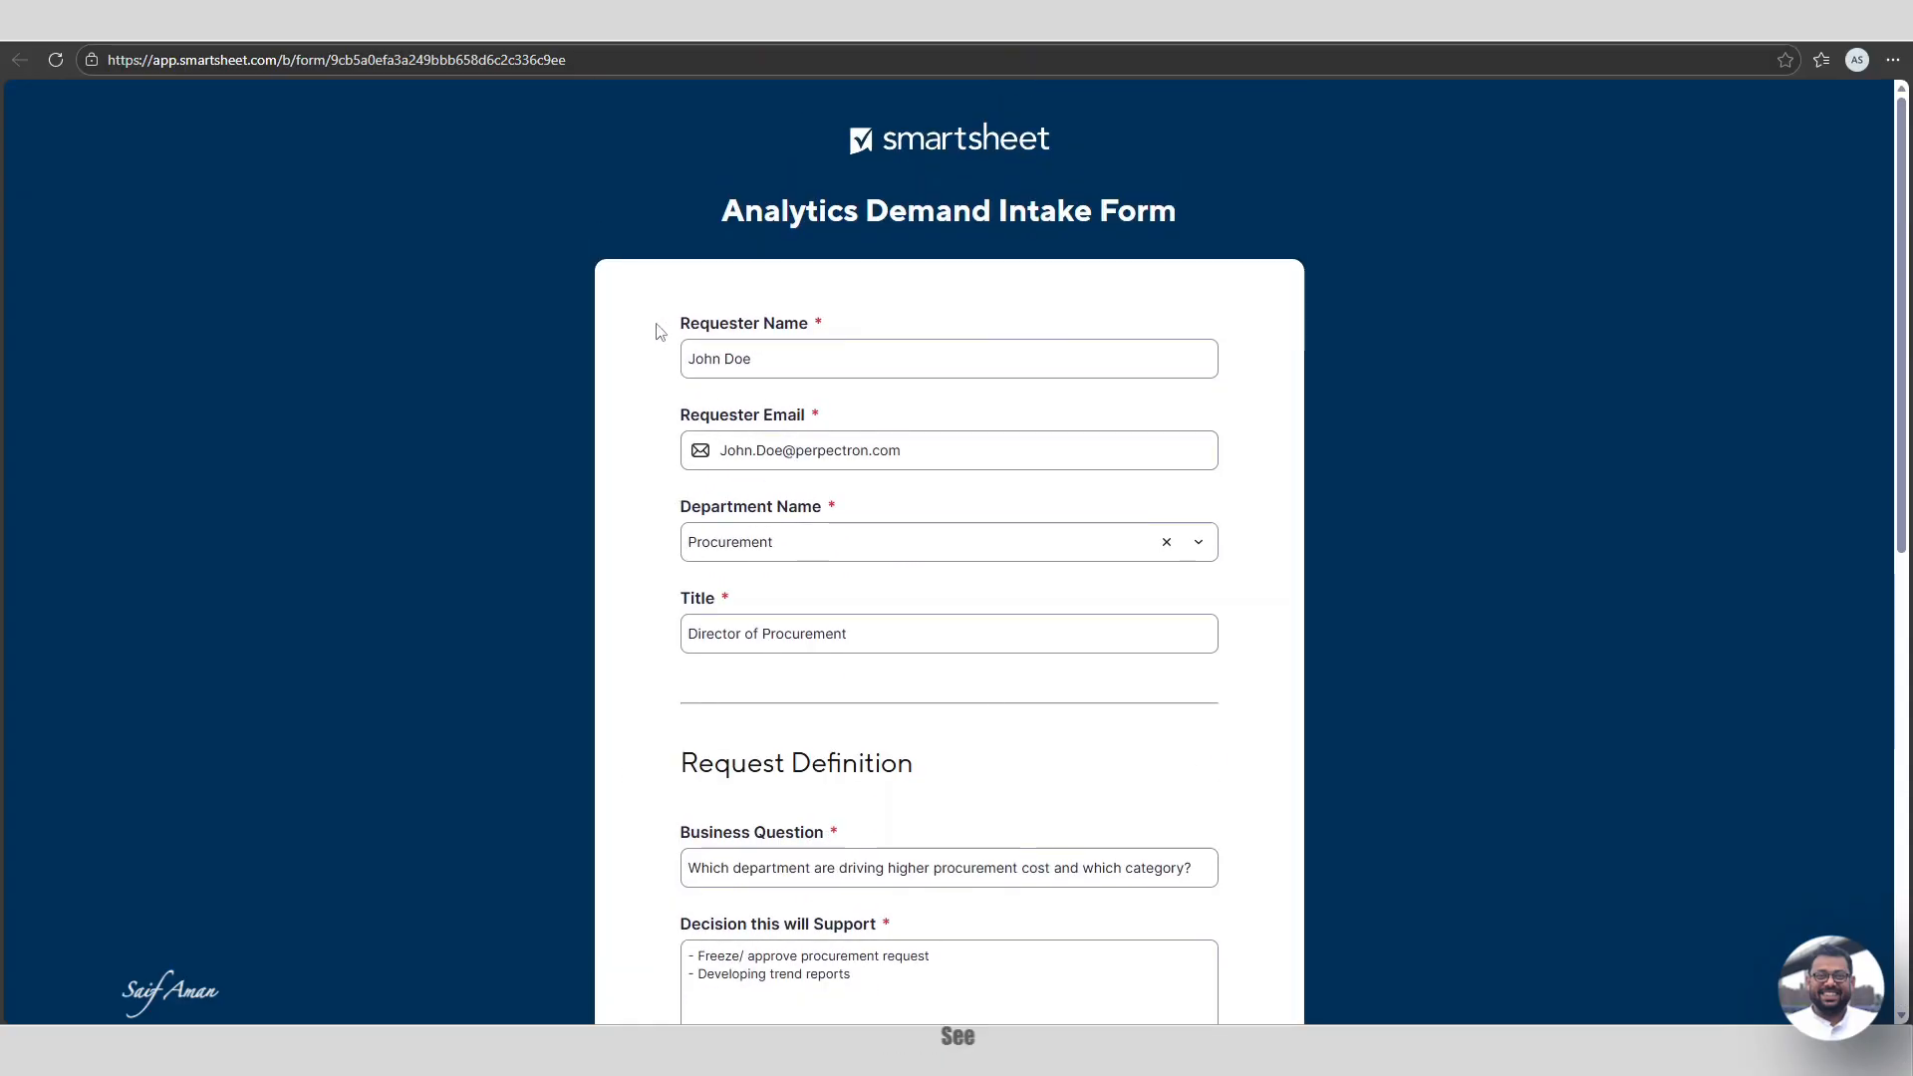
Clear the typed deadline and pick the date from the calendar instead.
scroll(931, 495, "down", 3)
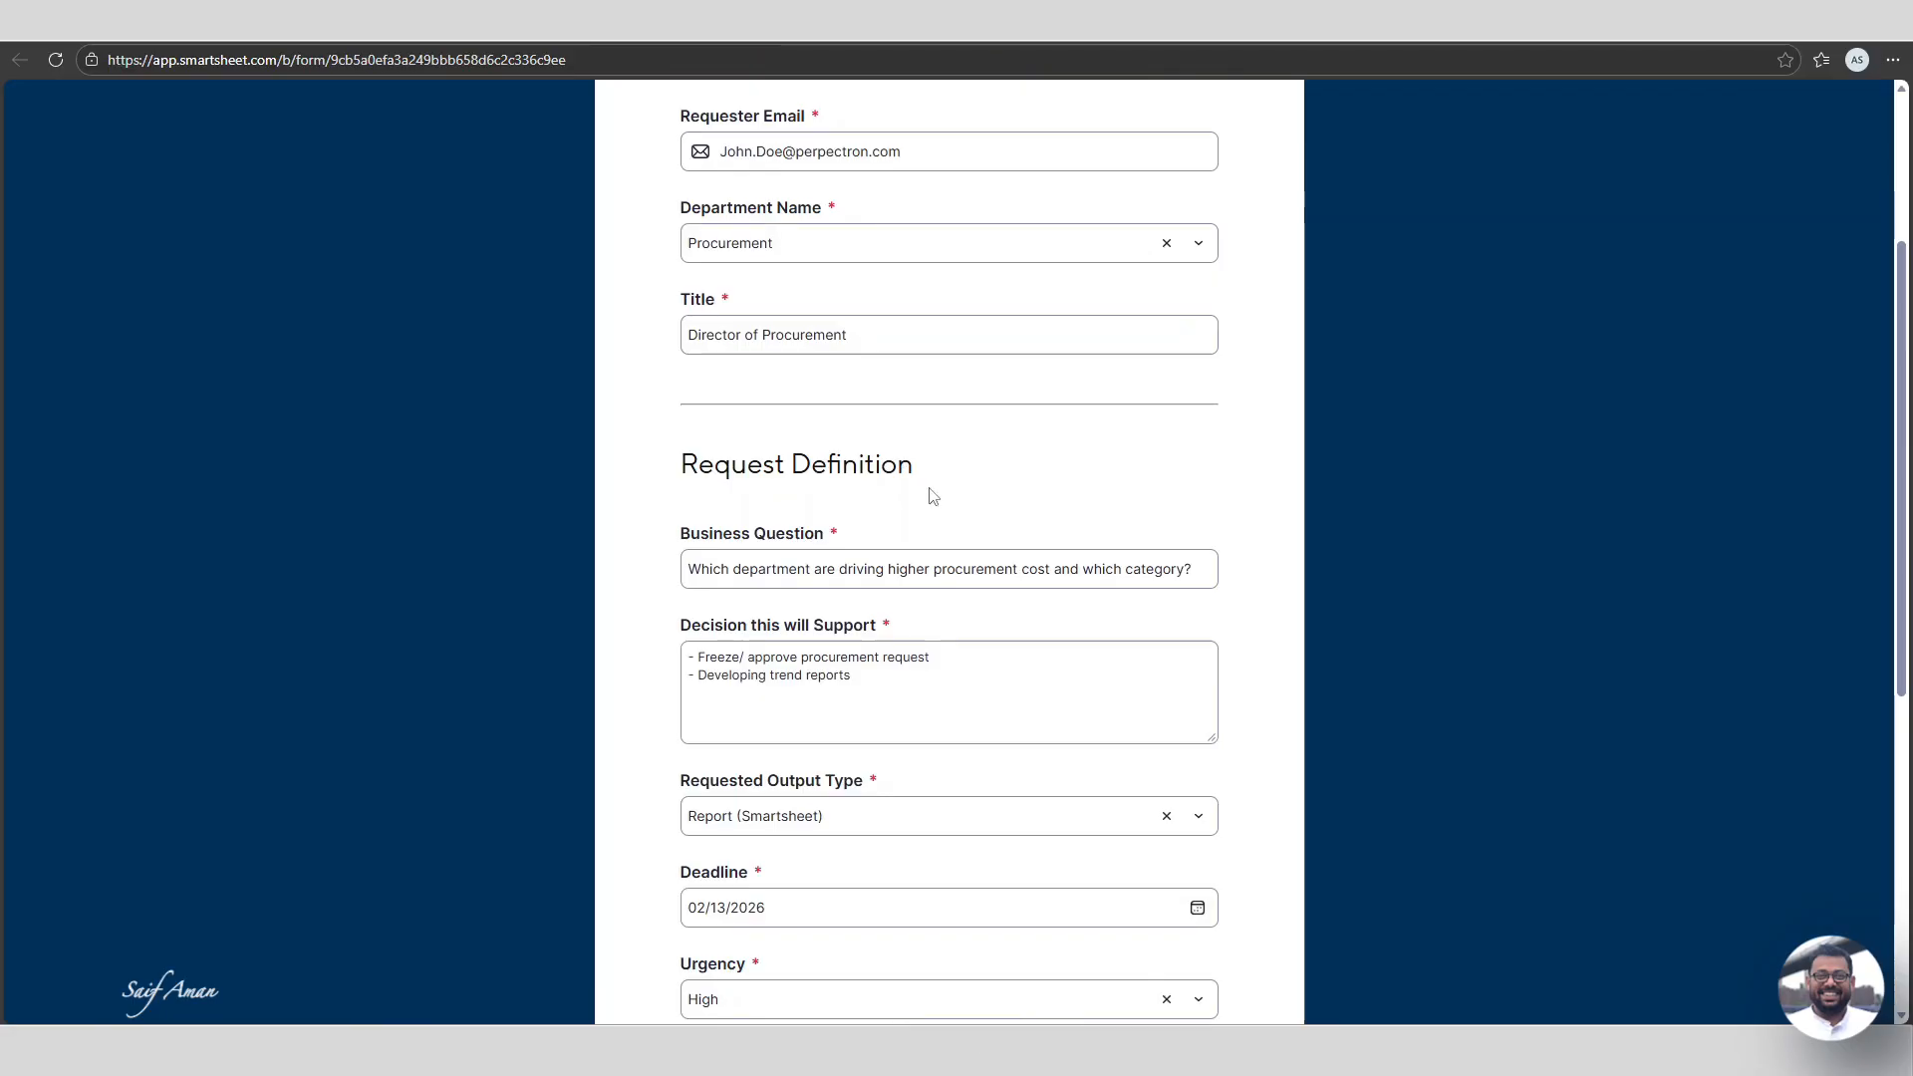
scroll(897, 488, "up", 1)
scroll(833, 482, "down", 5)
left_click_drag(769, 509, 841, 560)
key("BackSpace")
left_click(1196, 509)
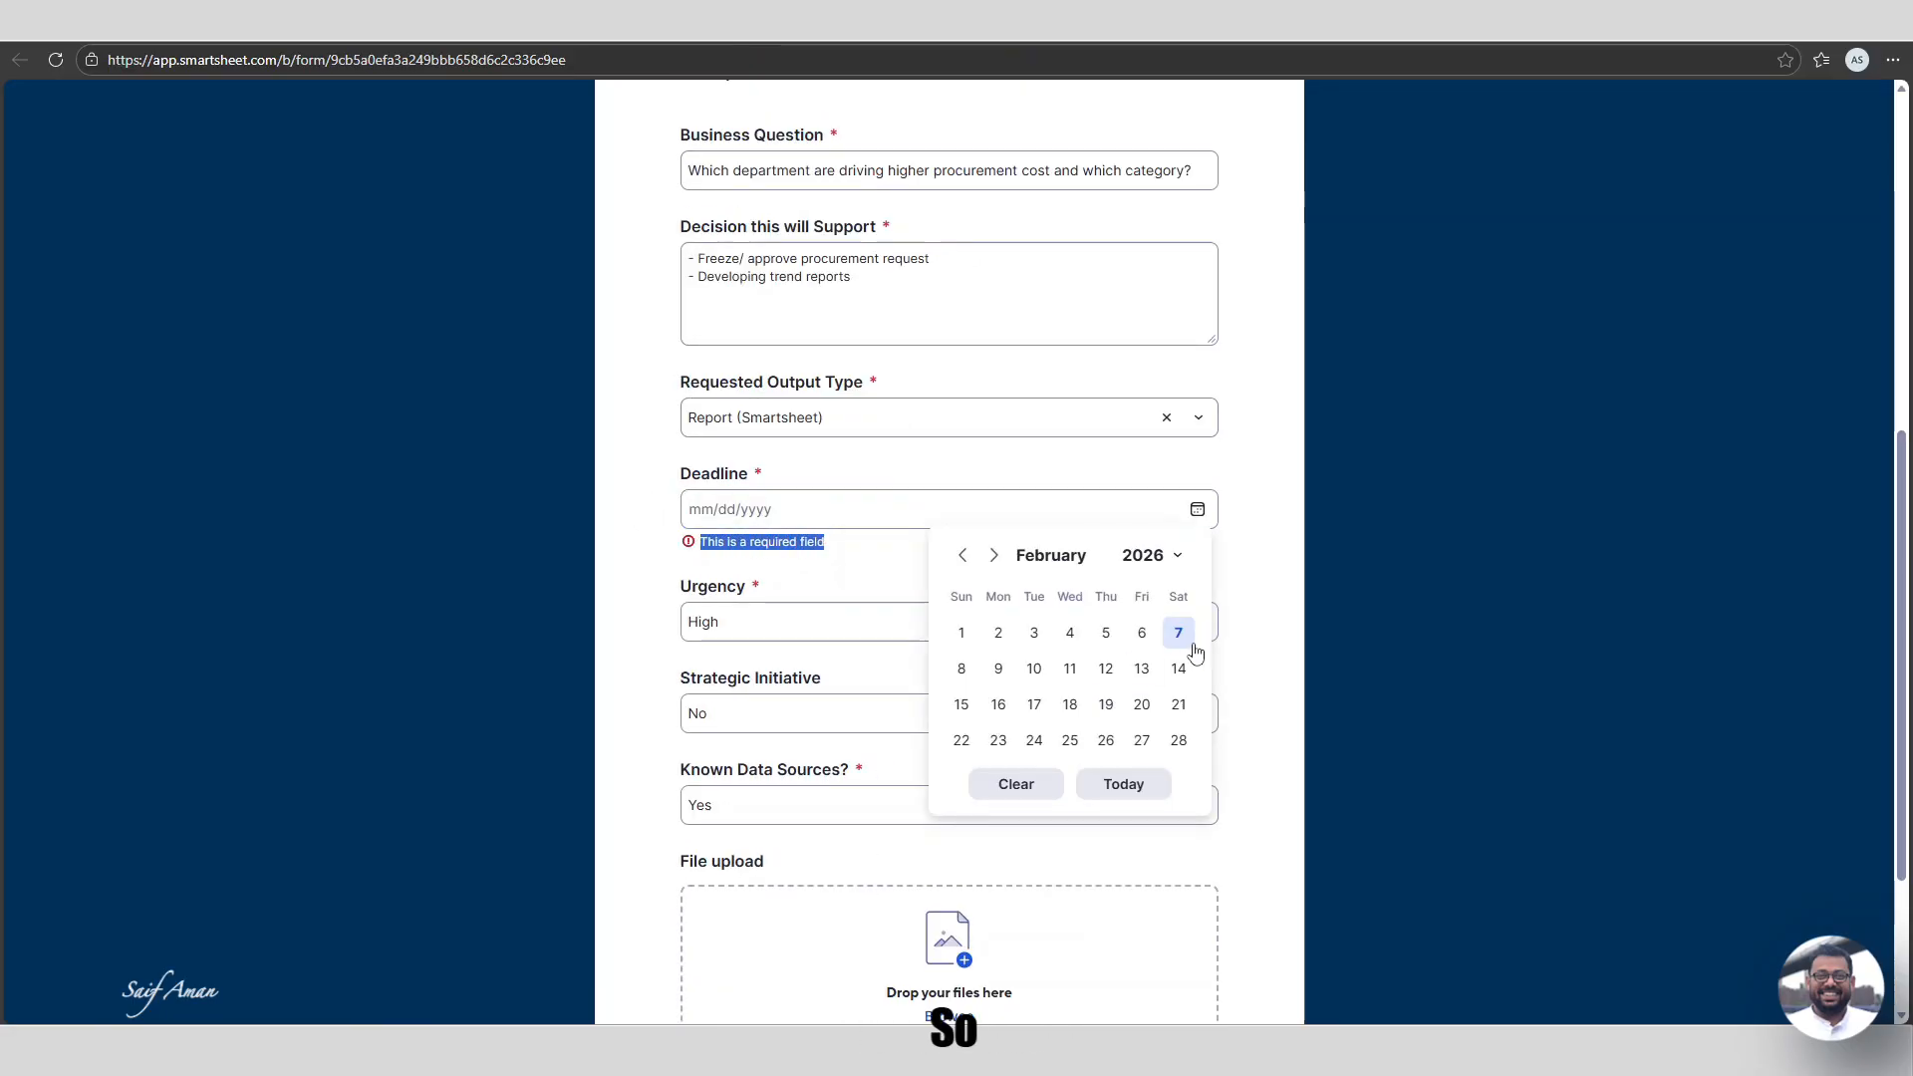
left_click(1178, 668)
Submit the test response and confirm the 'Success! We've captured your response.' message.
scroll(1387, 632, "down", 3)
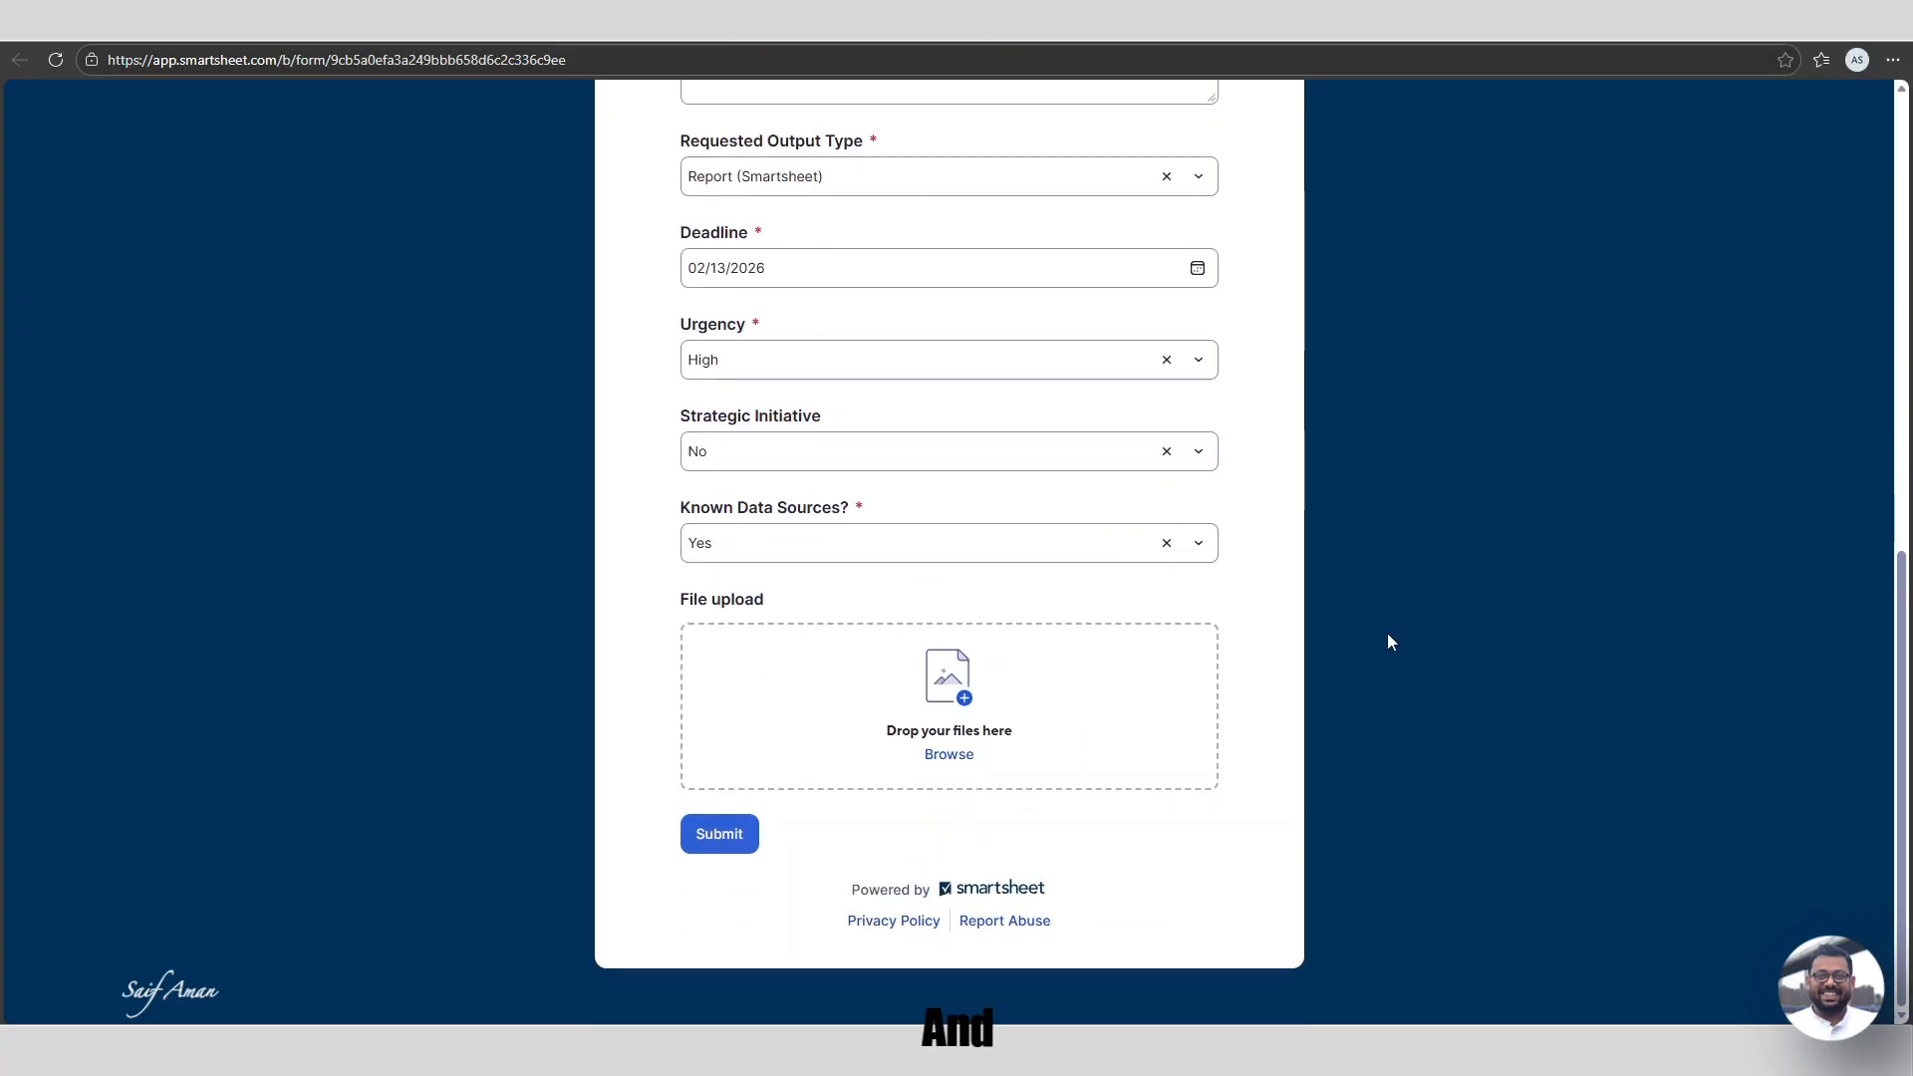
scroll(871, 732, "up", 10)
scroll(871, 733, "down", 9)
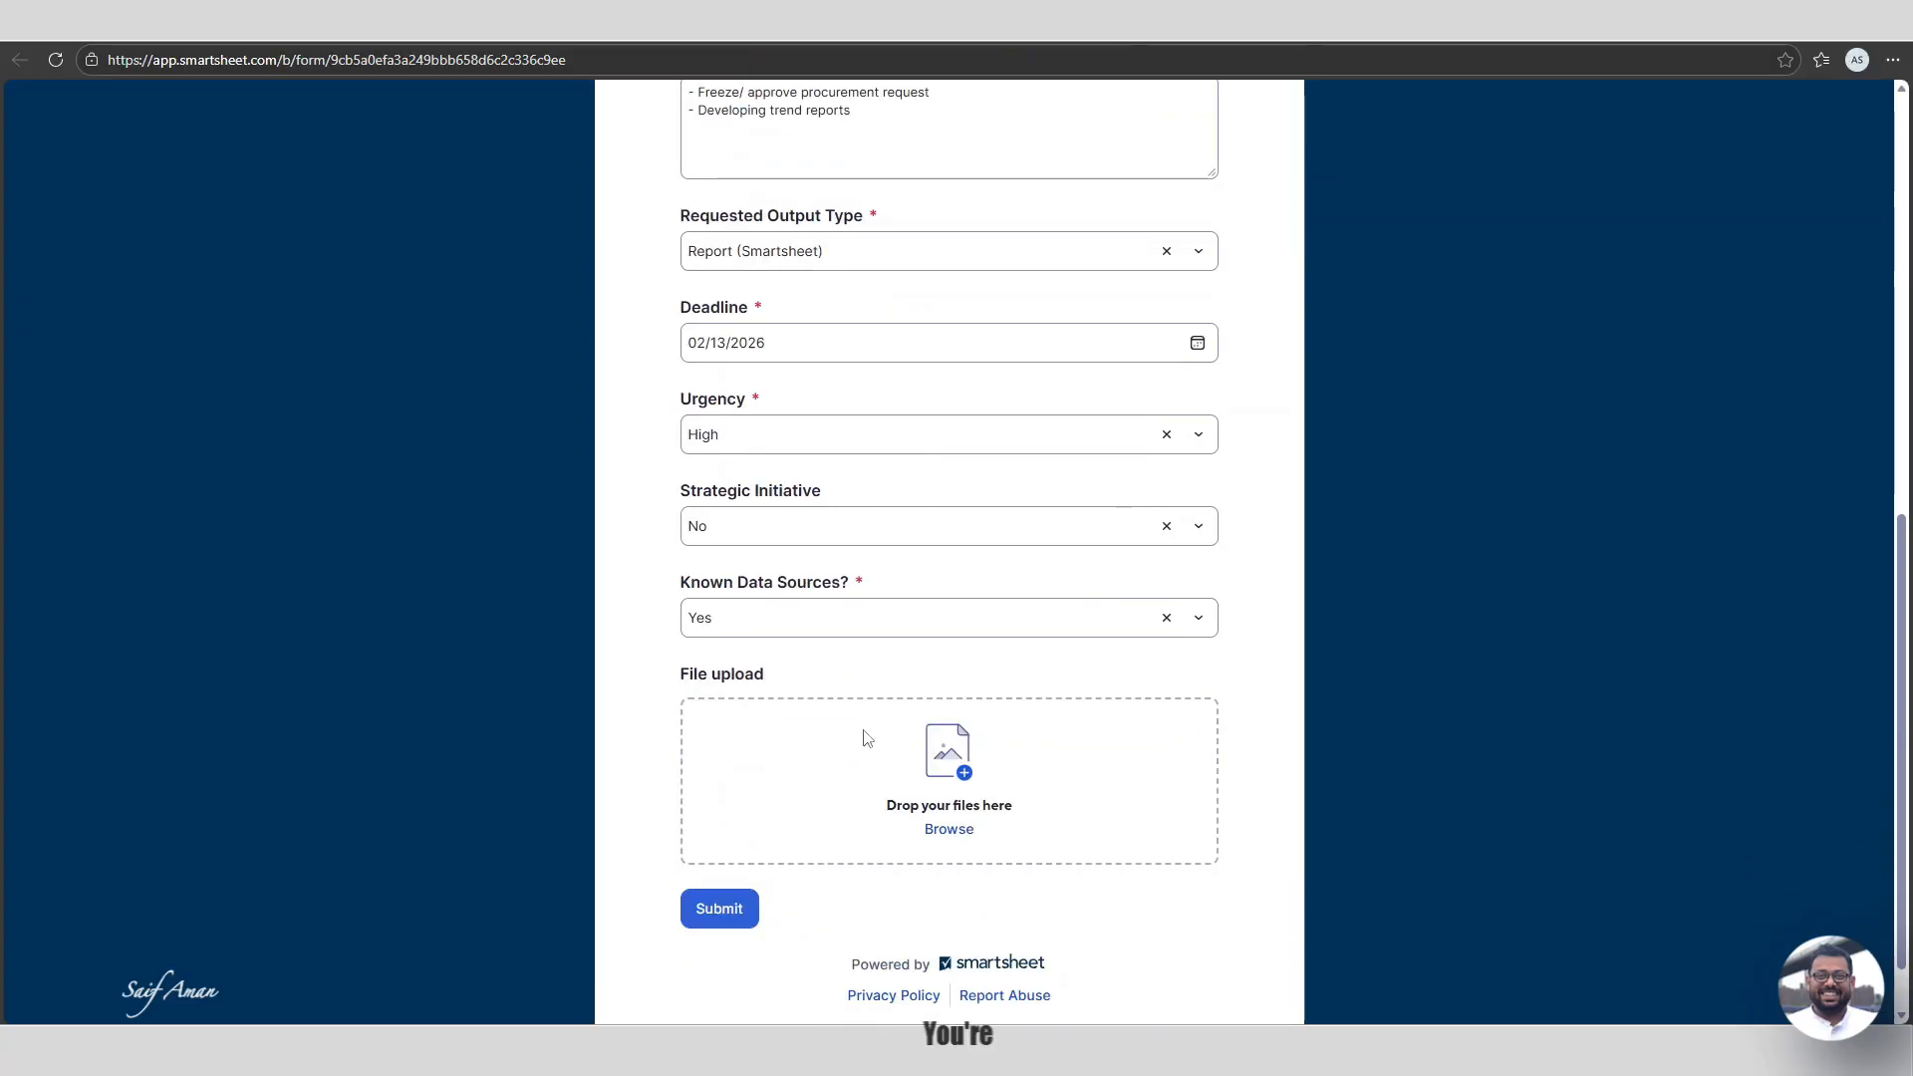
left_click(718, 834)
left_click_drag(777, 140, 1044, 147)
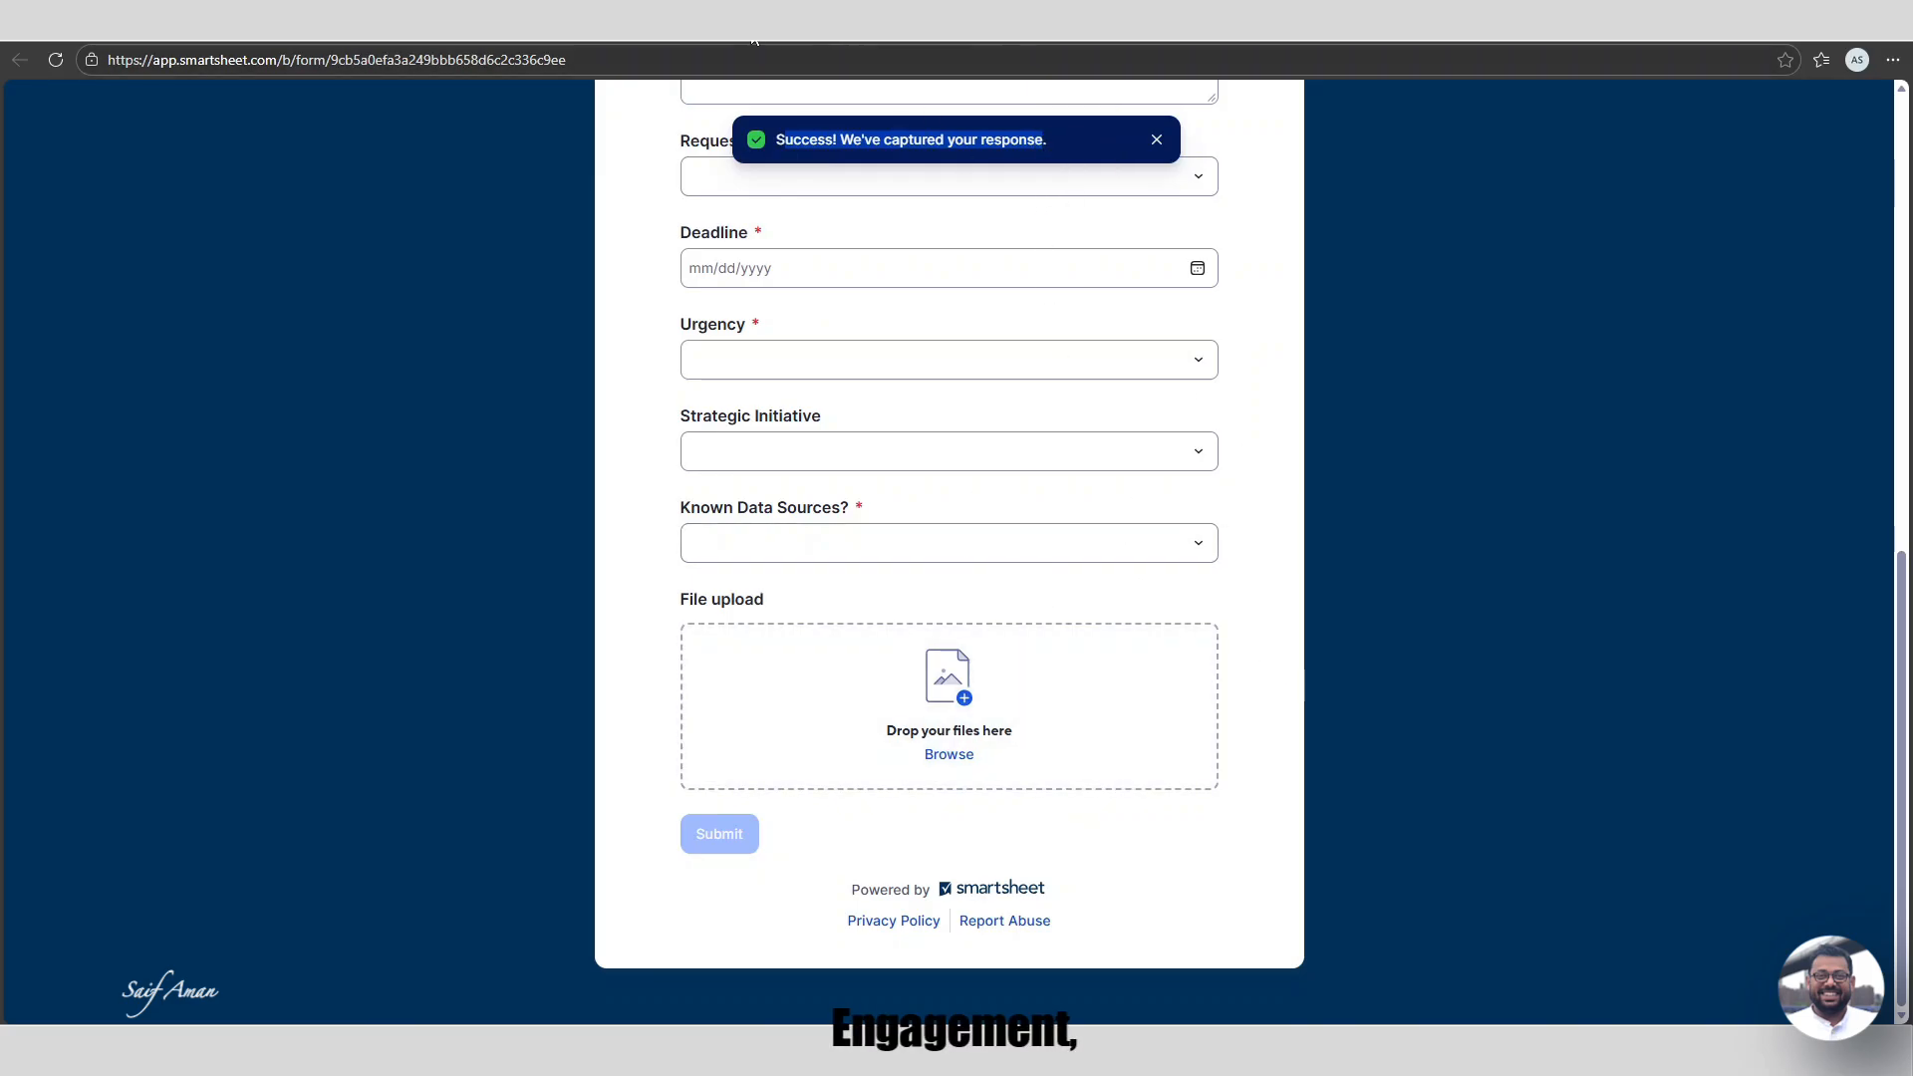
In the form editor's Settings, keep 'Reload the same form for another entry' after submission.
left_click(628, 22)
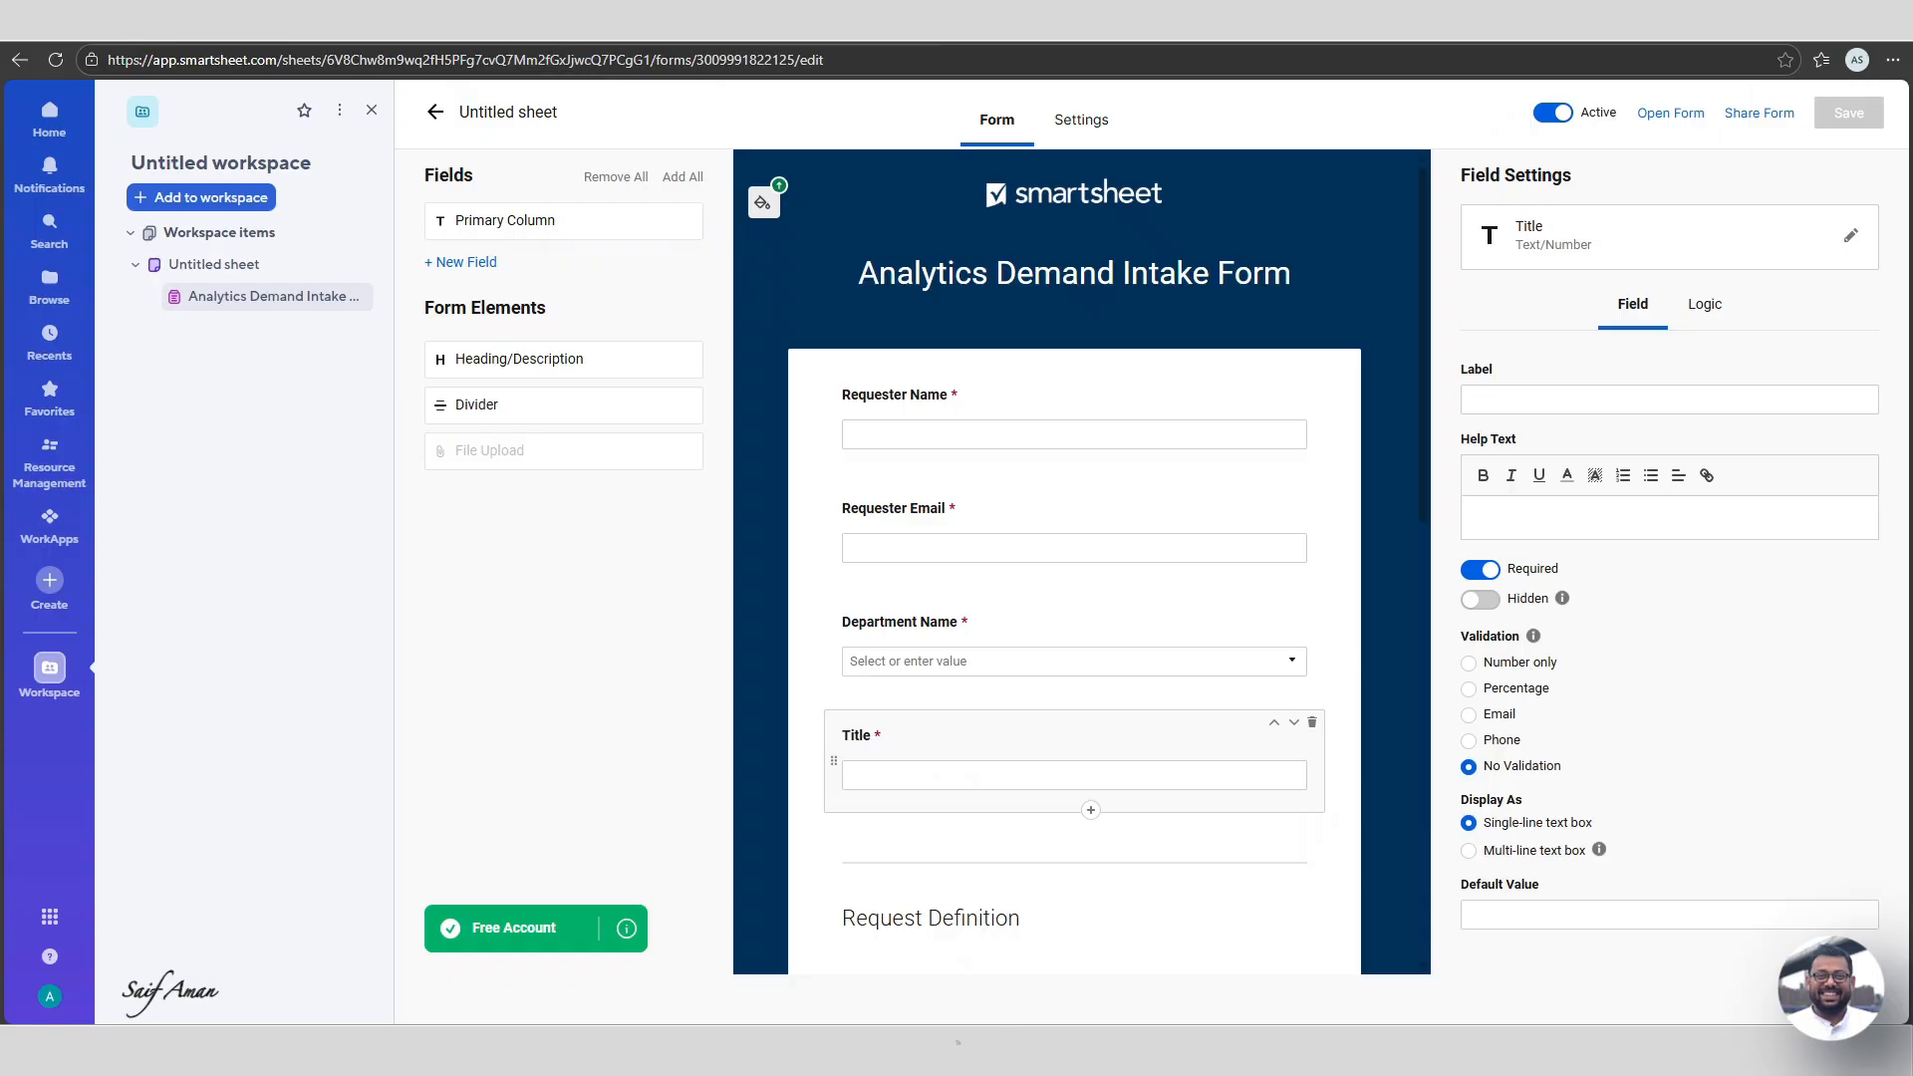
left_click(1091, 120)
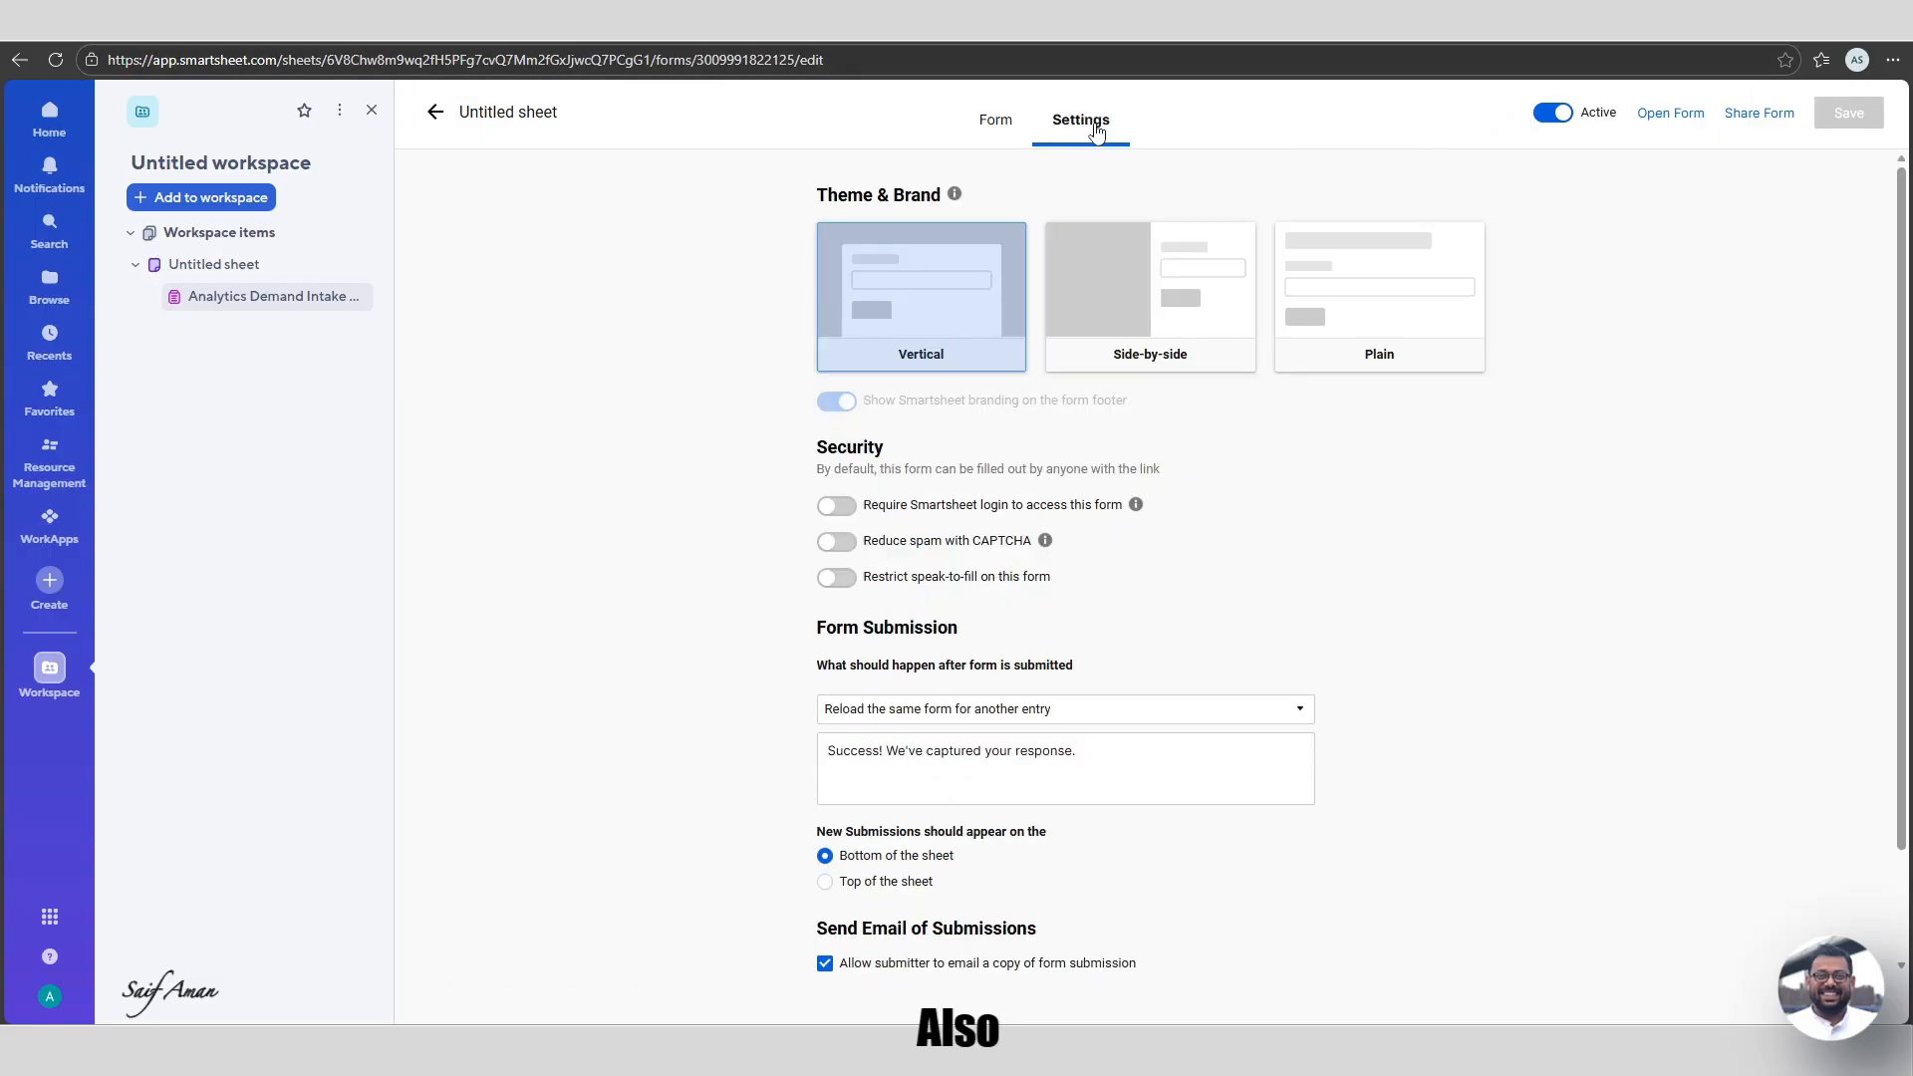
left_click(1041, 709)
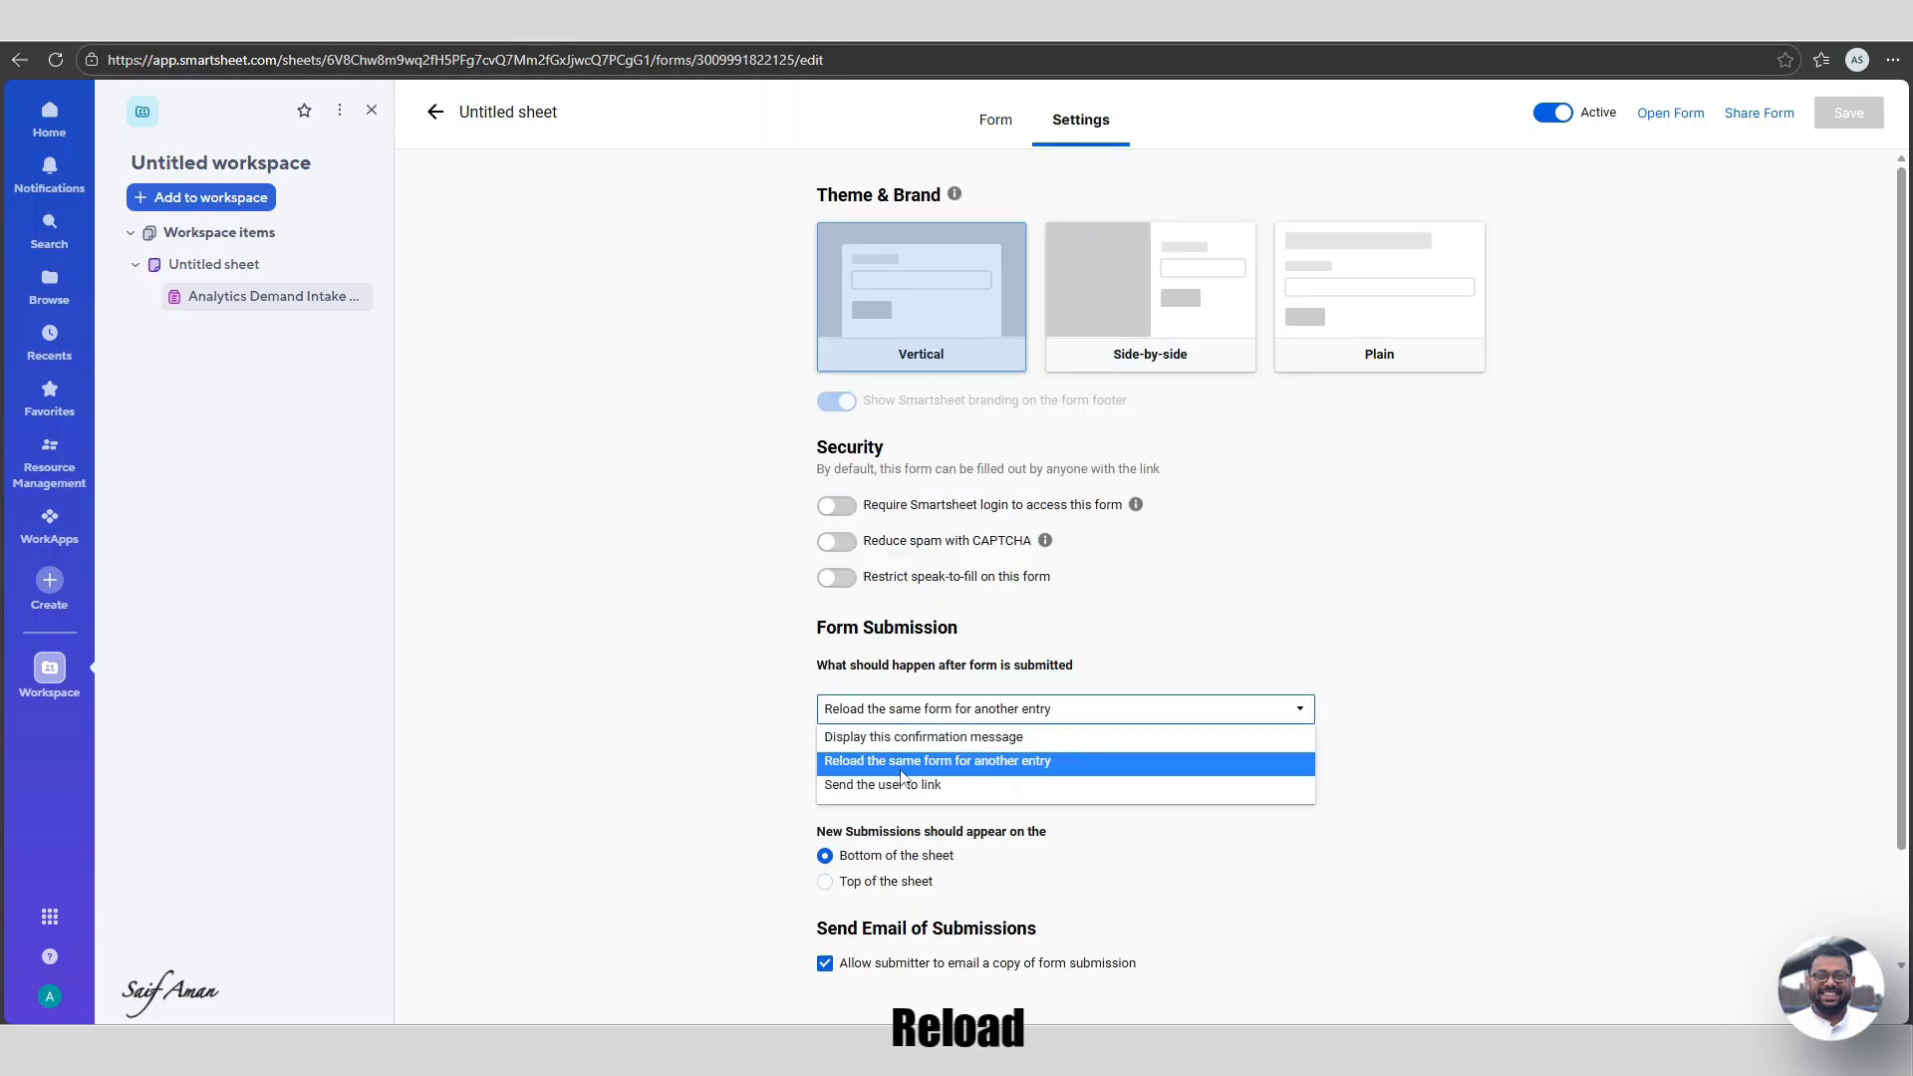
left_click(1018, 763)
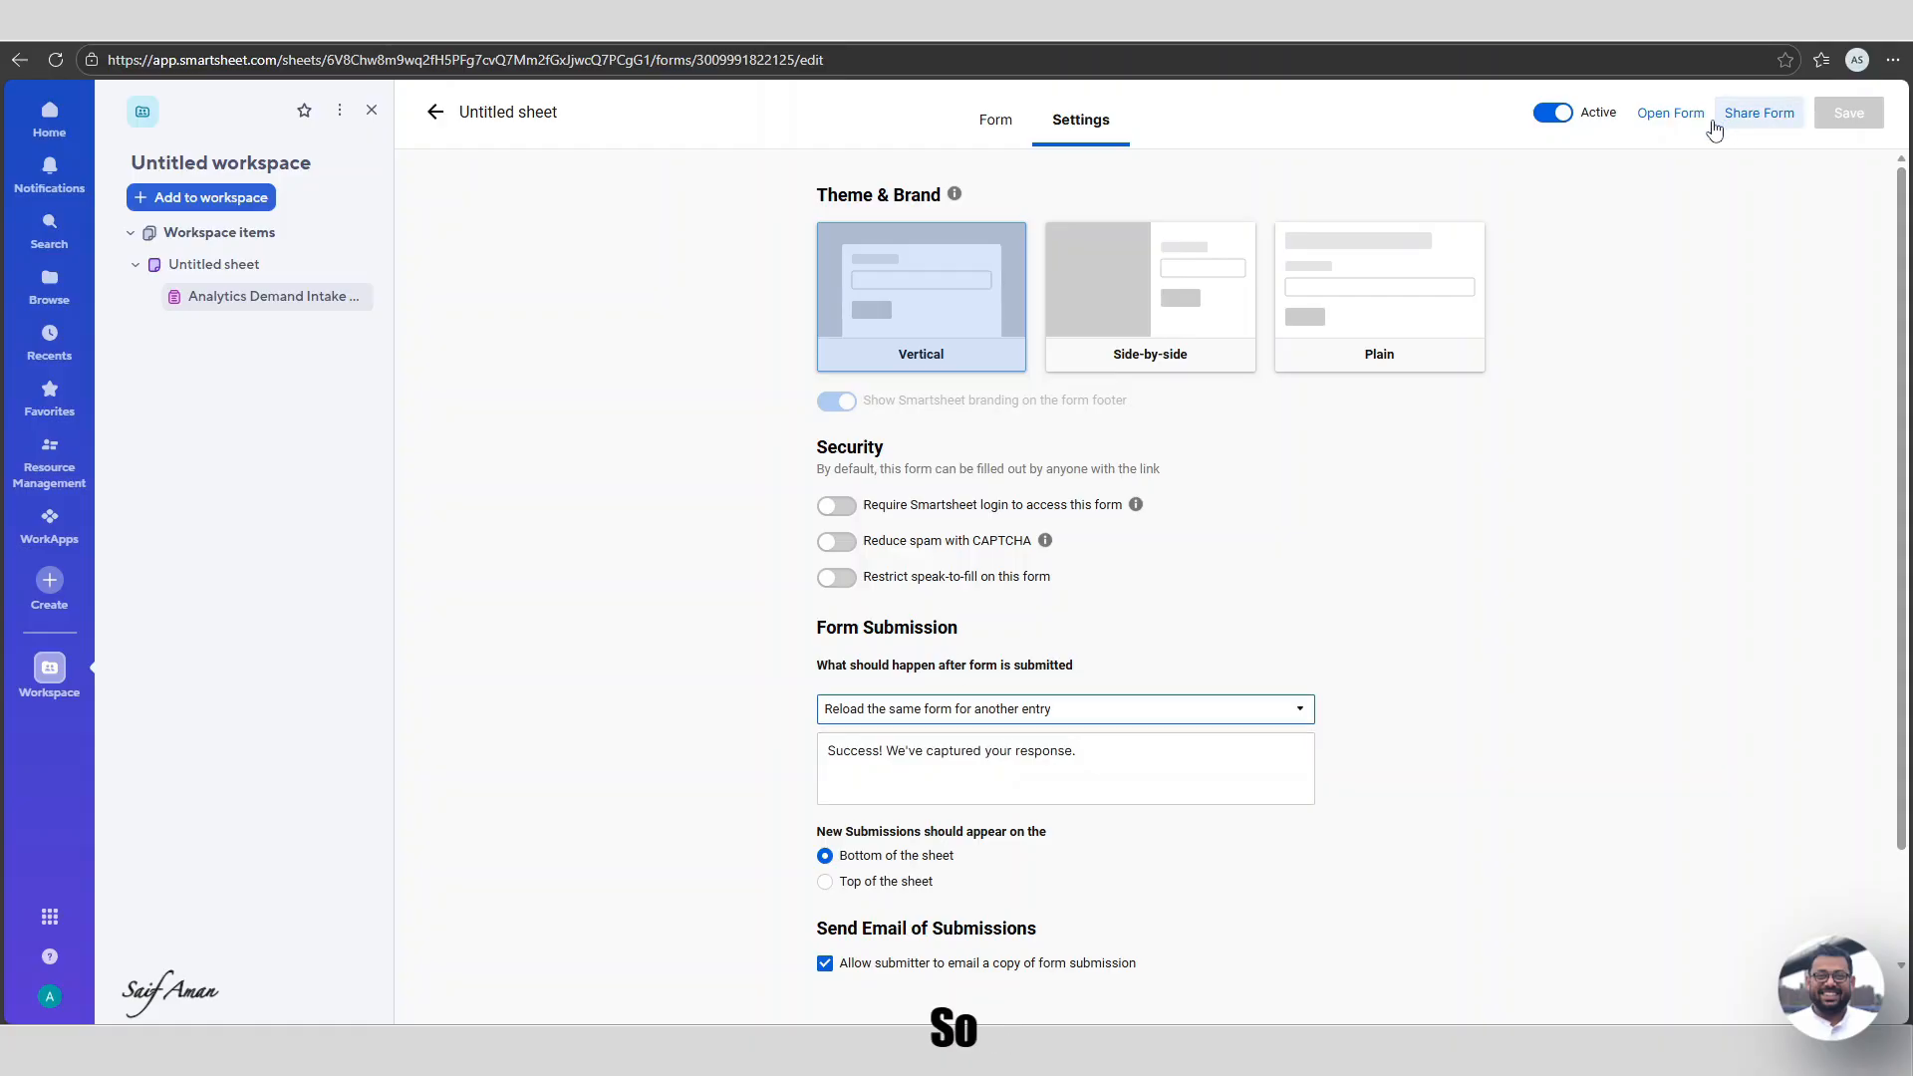